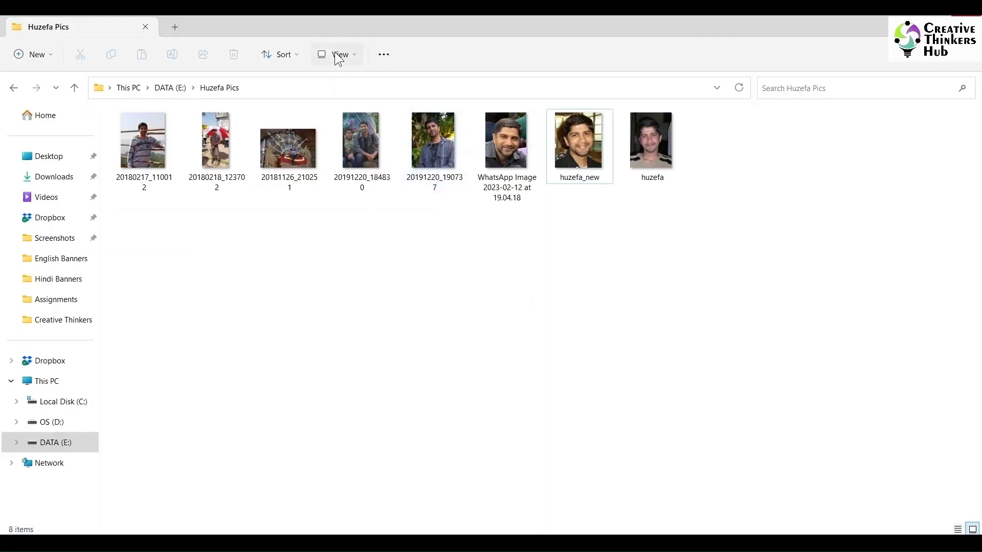
# Step: Switch the photo folder's view to extra large icons
pyautogui.click(336, 56)
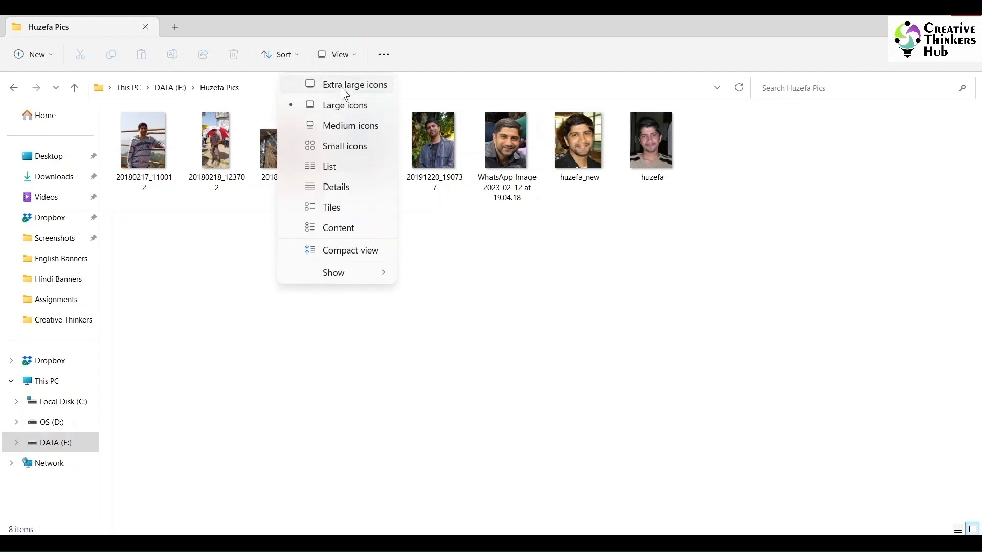
pyautogui.click(344, 86)
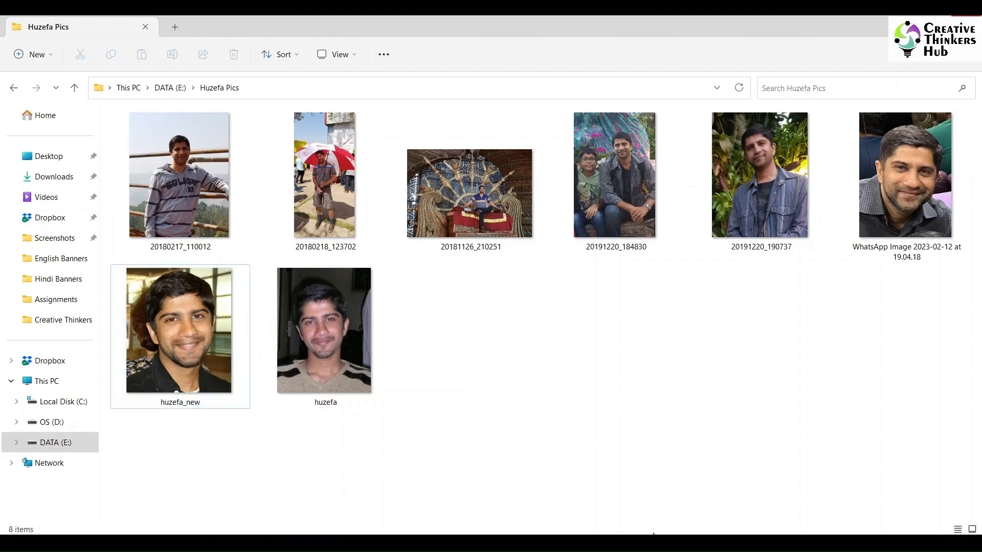
pyautogui.click(711, 483)
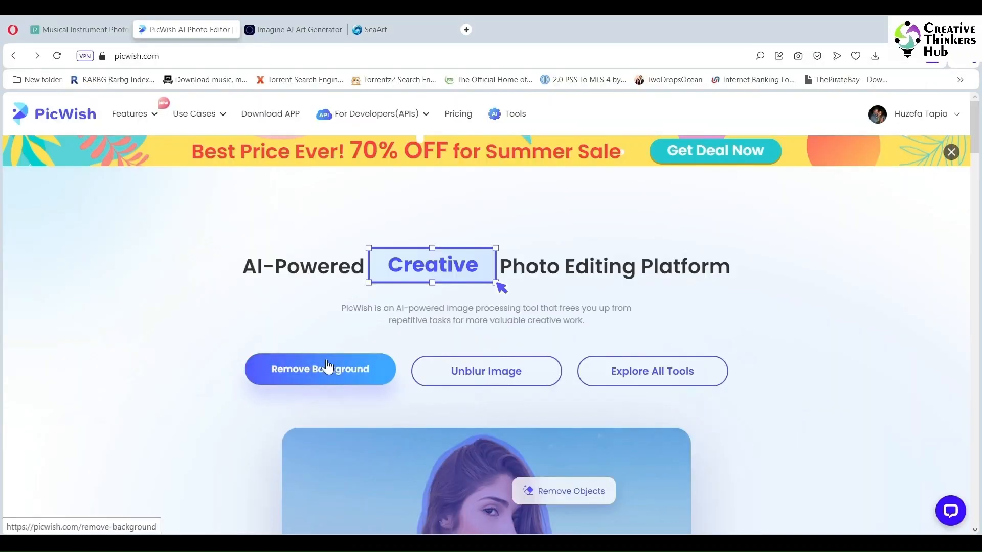
# Step: Upload the huzefa_new photo to the Remove Background tool
pyautogui.click(328, 367)
pyautogui.click(223, 394)
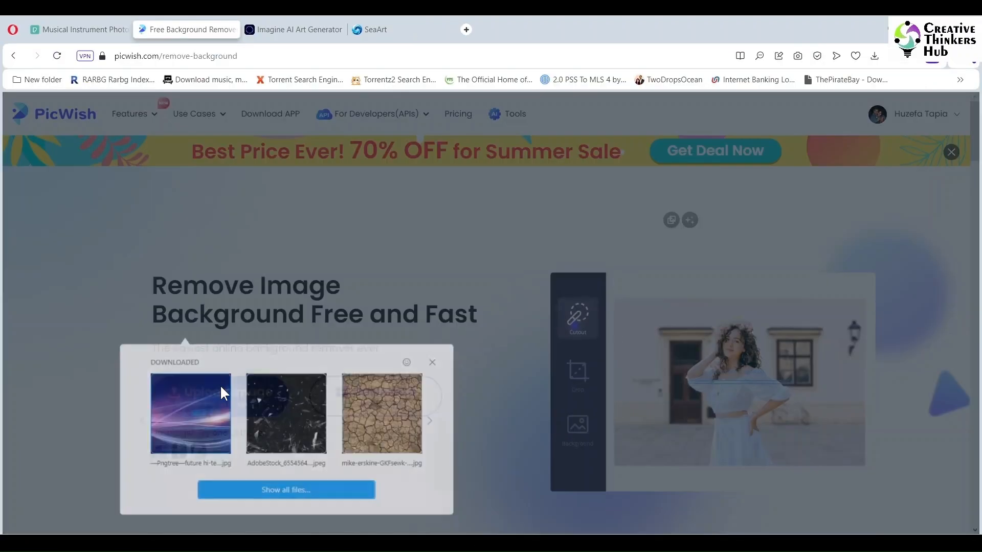
pyautogui.click(275, 492)
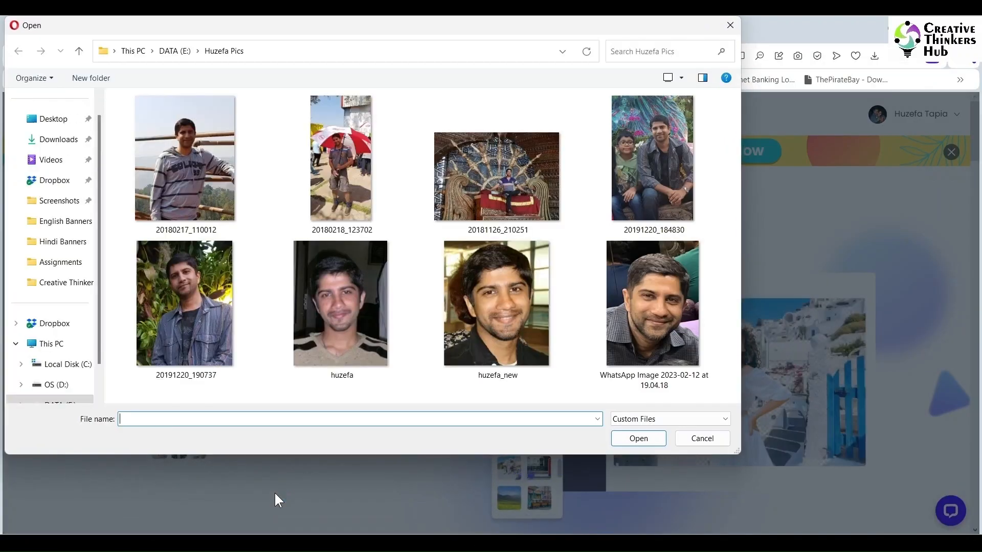
pyautogui.click(464, 329)
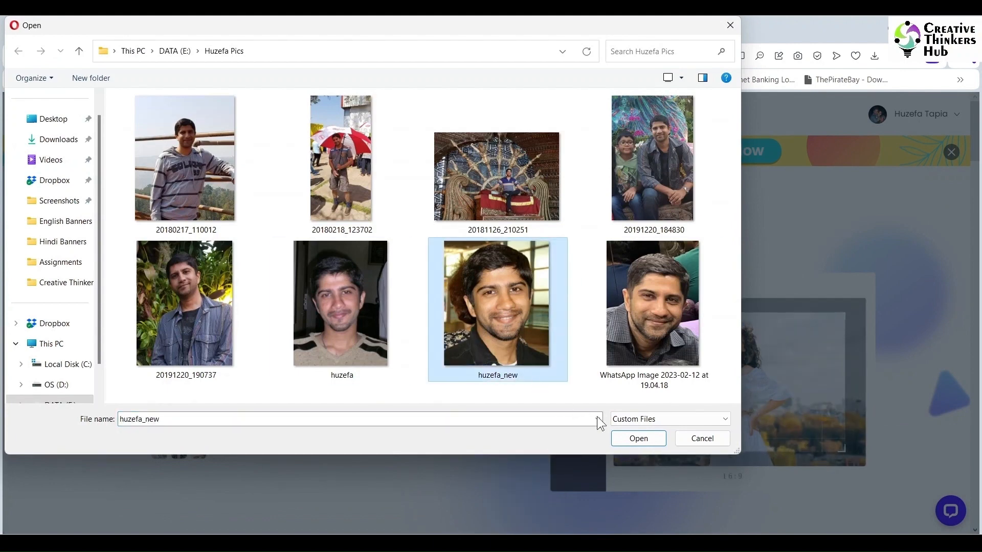
pyautogui.click(631, 438)
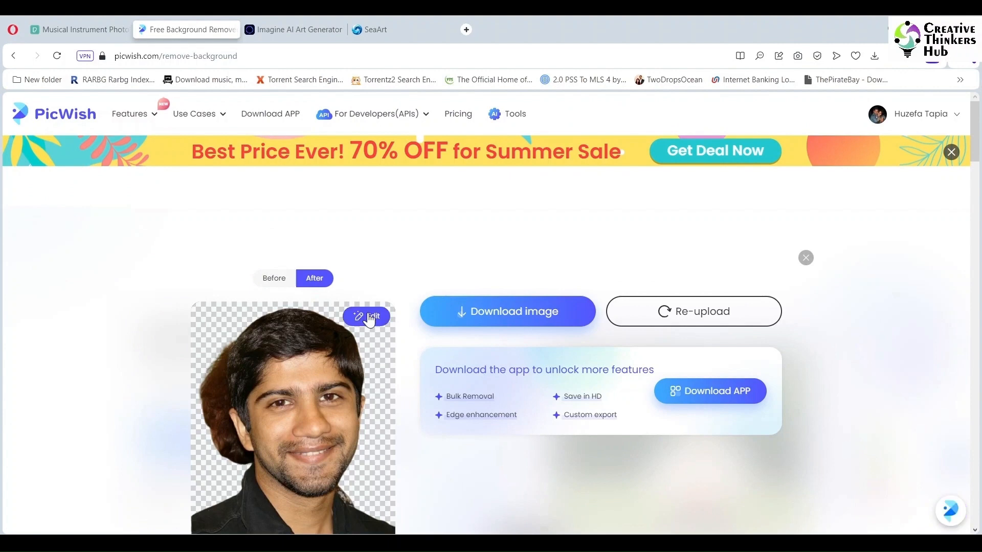
# Step: Open the cutout in the editor and erase the leftover background hair beside the face
pyautogui.click(368, 314)
pyautogui.scroll(5, 185, 362)
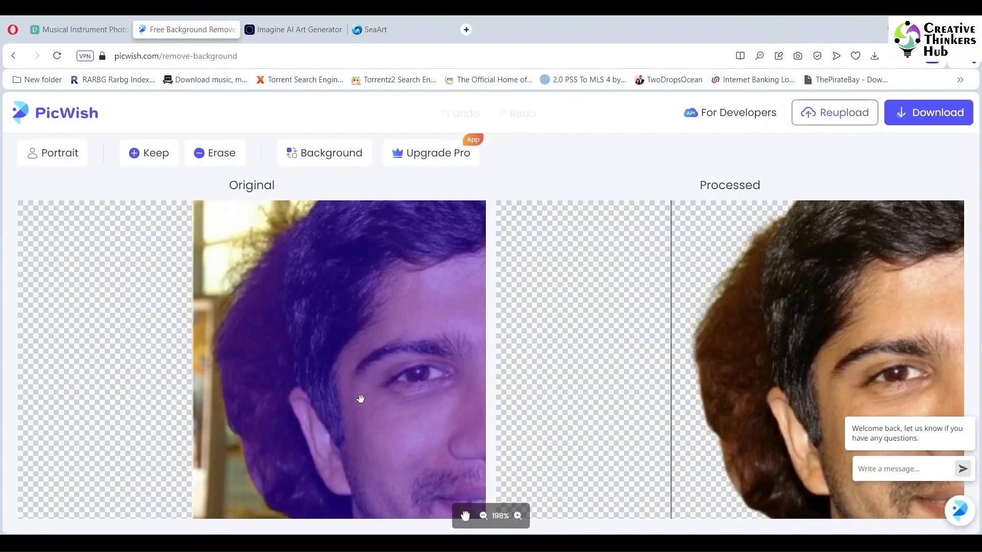
pyautogui.click(215, 153)
pyautogui.moveTo(289, 224)
pyautogui.mouseDown()
pyautogui.moveTo(272, 256)
pyautogui.moveTo(281, 377)
pyautogui.moveTo(223, 318)
pyautogui.moveTo(219, 366)
pyautogui.moveTo(278, 386)
pyautogui.moveTo(309, 482)
pyautogui.moveTo(267, 465)
pyautogui.moveTo(284, 406)
pyautogui.mouseUp()
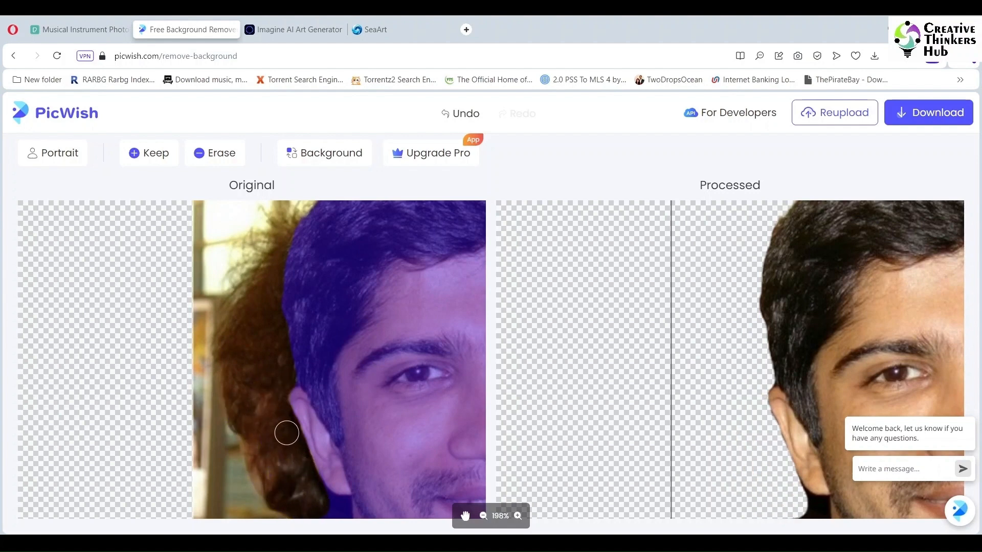
# Step: Zoom in on the ear and neck and erase the remaining background hair behind them
pyautogui.click(465, 518)
pyautogui.moveTo(383, 497); pyautogui.dragTo(389, 329)
pyautogui.scroll(6, 388, 329)
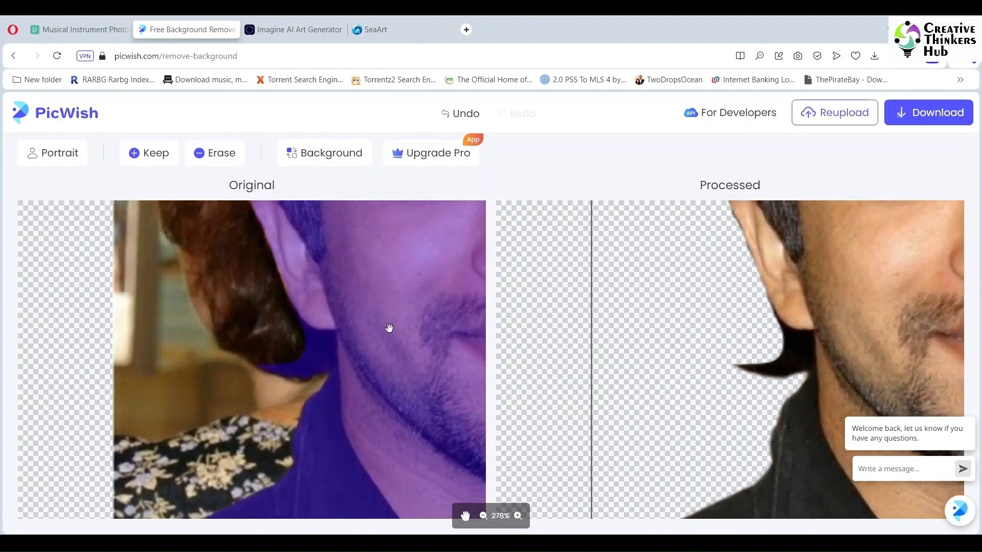
pyautogui.click(213, 154)
pyautogui.moveTo(239, 374)
pyautogui.mouseDown()
pyautogui.moveTo(245, 403)
pyautogui.moveTo(288, 353)
pyautogui.moveTo(288, 378)
pyautogui.mouseUp()
pyautogui.click(465, 517)
pyautogui.click(207, 158)
pyautogui.click(465, 517)
pyautogui.click(214, 154)
pyautogui.moveTo(258, 358); pyautogui.dragTo(276, 354)
# Step: Restore the missed edge of the ear with the Keep brush at a smaller brush size
pyautogui.click(140, 155)
pyautogui.moveTo(137, 191); pyautogui.dragTo(132, 192)
pyautogui.moveTo(295, 348); pyautogui.dragTo(336, 447)
pyautogui.click(465, 517)
pyautogui.click(153, 158)
pyautogui.moveTo(138, 191); pyautogui.dragTo(135, 190)
pyautogui.moveTo(323, 409); pyautogui.dragTo(323, 417)
pyautogui.click(465, 517)
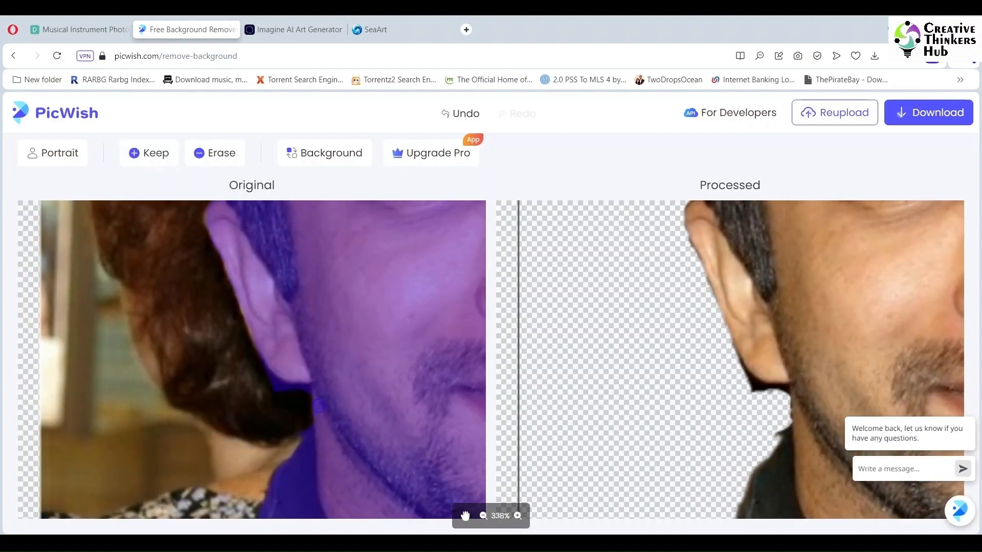
# Step: Reduce the Erase brush size and clean up remaining background near the ear
pyautogui.click(214, 153)
pyautogui.moveTo(204, 190); pyautogui.dragTo(198, 192)
pyautogui.click(465, 517)
pyautogui.moveTo(254, 365); pyautogui.dragTo(290, 401)
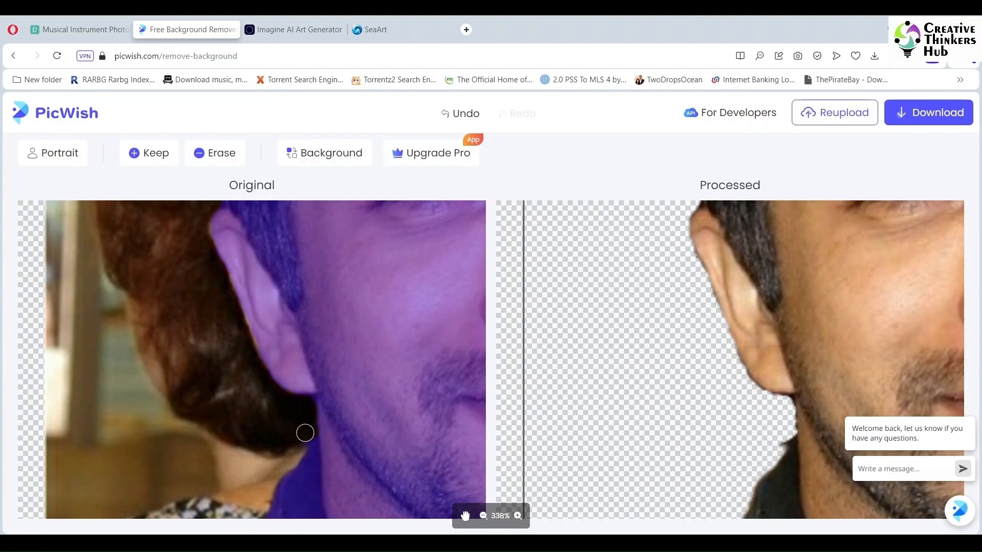
pyautogui.scroll(-2, 266, 468)
pyautogui.click(465, 517)
pyautogui.moveTo(476, 376); pyautogui.dragTo(228, 241)
pyautogui.scroll(3, 358, 429)
# Step: Erase the background left beside the chin and collar
pyautogui.click(149, 154)
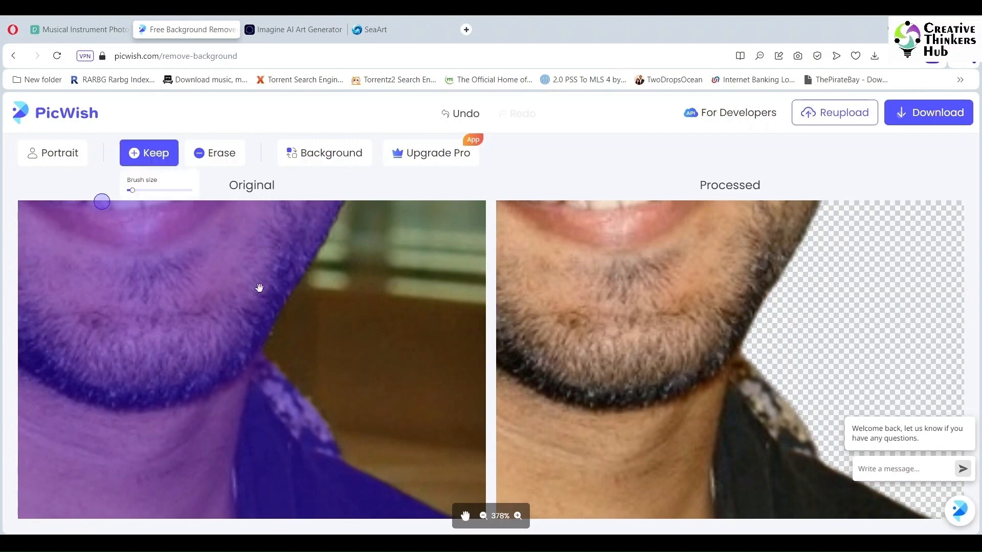
pyautogui.click(215, 153)
pyautogui.moveTo(266, 362)
pyautogui.mouseDown()
pyautogui.moveTo(306, 436)
pyautogui.moveTo(340, 450)
pyautogui.mouseUp()
pyautogui.moveTo(301, 407)
pyautogui.mouseDown()
pyautogui.moveTo(277, 387)
pyautogui.moveTo(303, 400)
pyautogui.moveTo(261, 356)
pyautogui.moveTo(302, 400)
pyautogui.mouseUp()
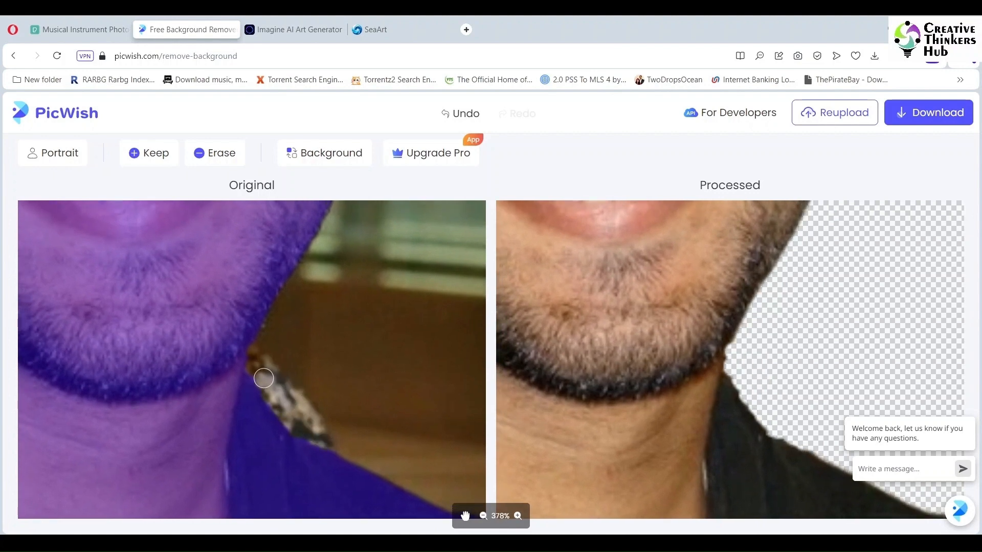
pyautogui.scroll(-5, 443, 388)
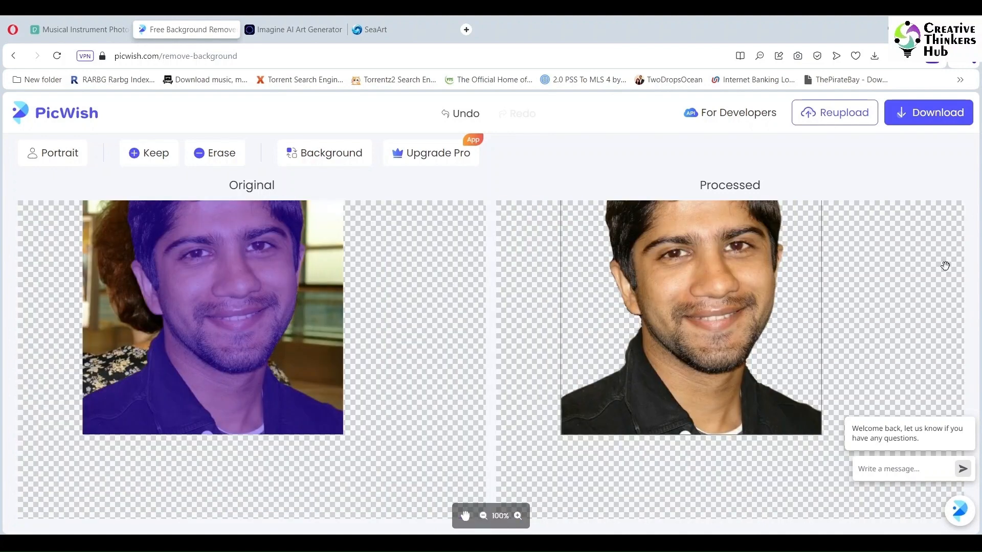
# Step: Download the edited cutout image
pyautogui.click(927, 113)
pyautogui.click(672, 204)
# Step: Remove the background from the WhatsApp Image 2023-02-12 at 19.04.18 photo and download the result
pyautogui.click(14, 56)
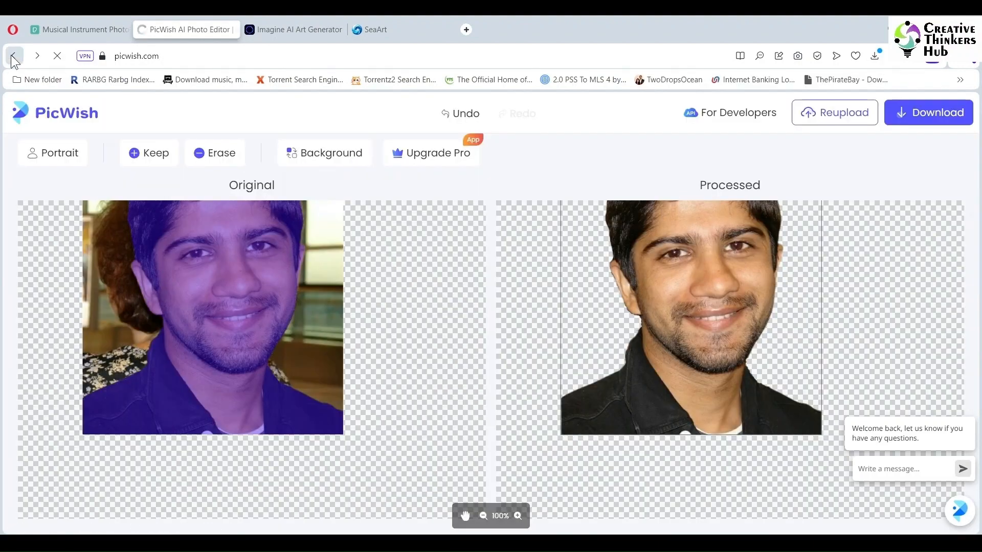
pyautogui.click(256, 383)
pyautogui.click(318, 493)
pyautogui.doubleClick(653, 327)
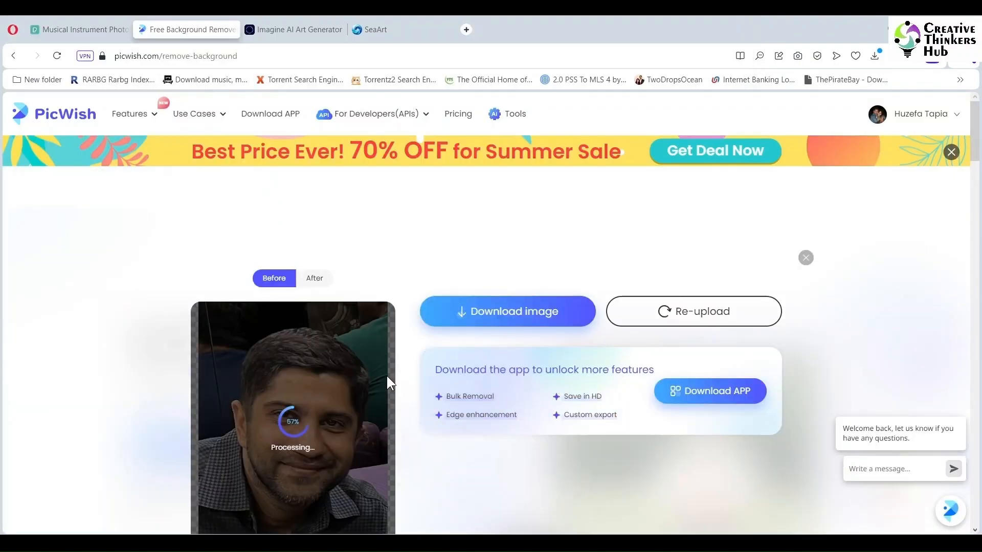
pyautogui.click(502, 309)
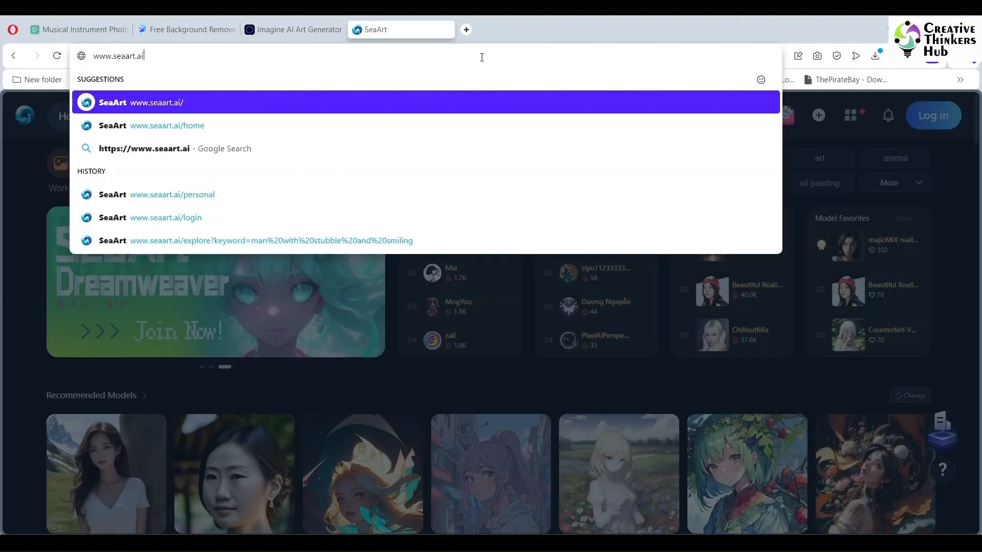
pyautogui.press('Return')
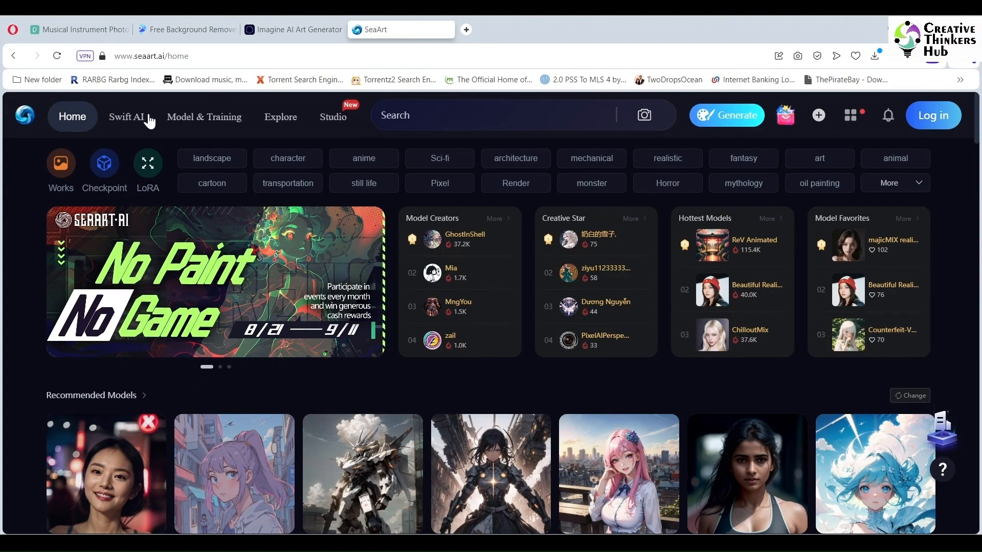
pyautogui.click(927, 118)
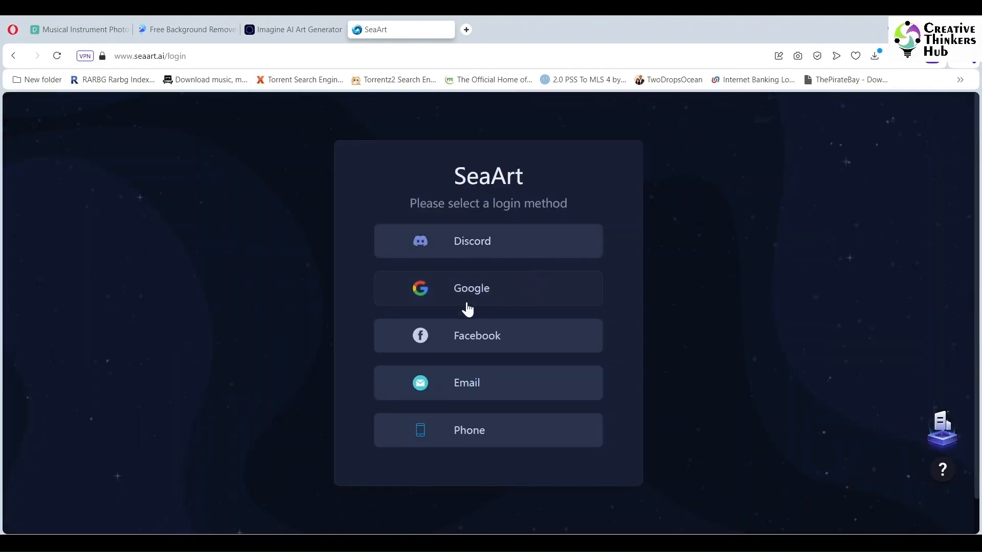
pyautogui.click(459, 335)
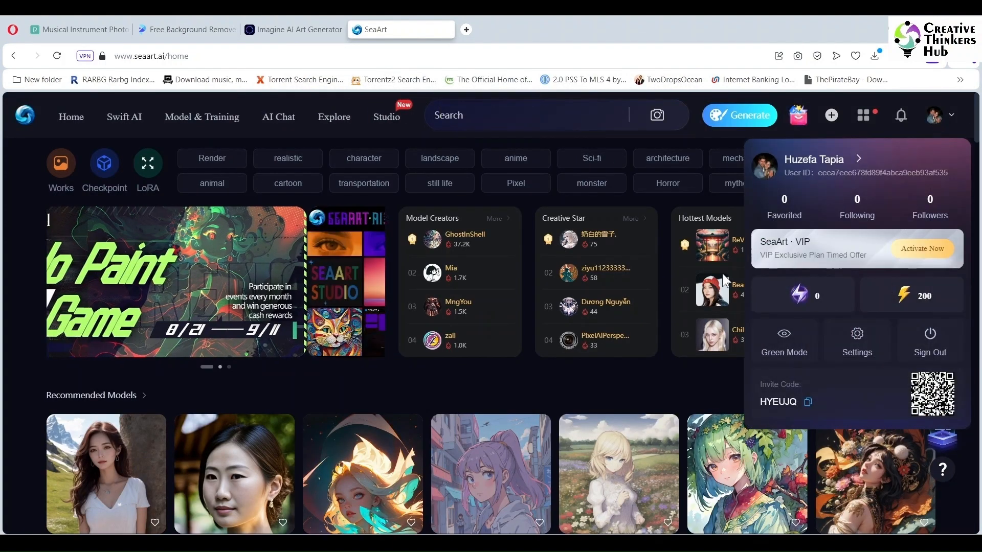
# Step: Search SeaArt for "full image of man posing for photoshoot"
pyautogui.click(491, 116)
pyautogui.write('man')
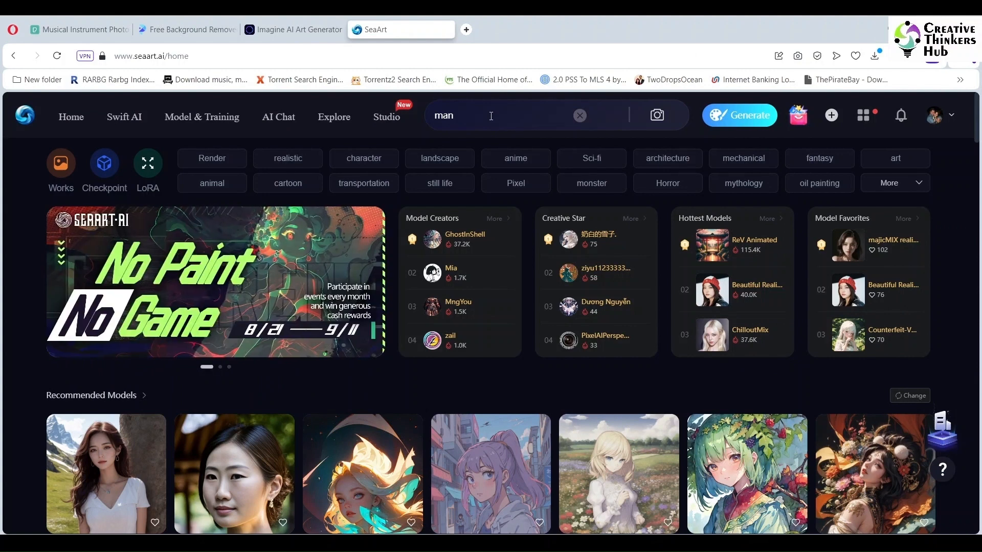
pyautogui.write('full image of man ')
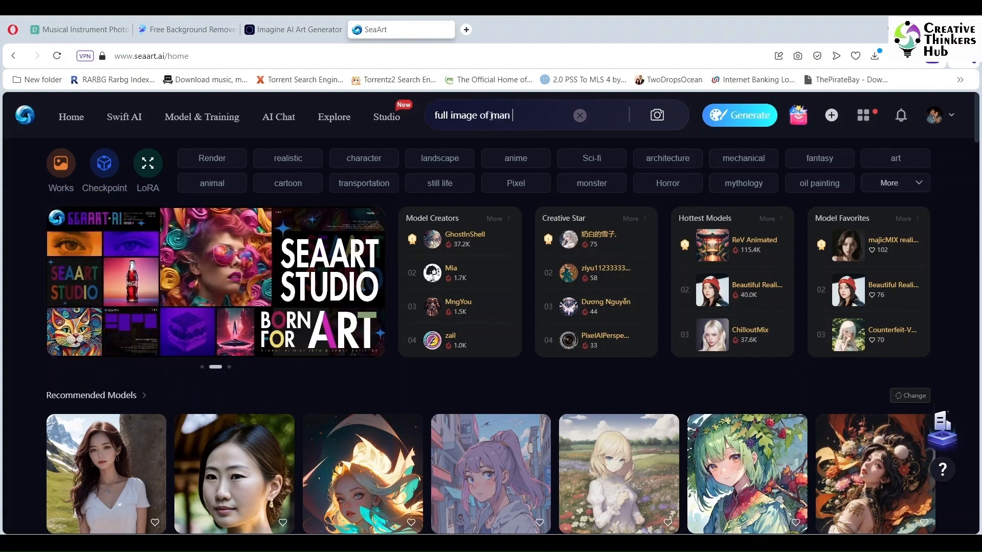
pyautogui.write('posing for photoshoot')
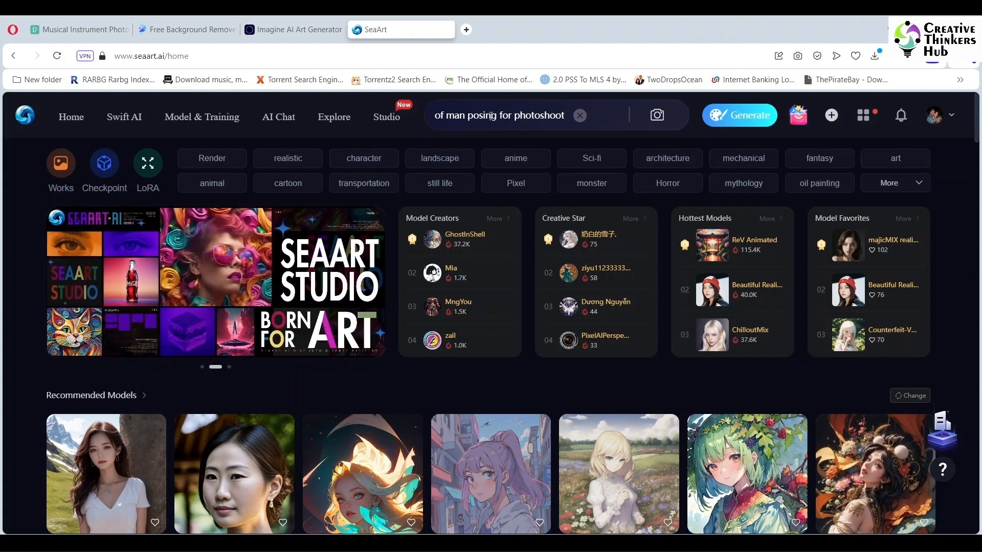
pyautogui.press('Return')
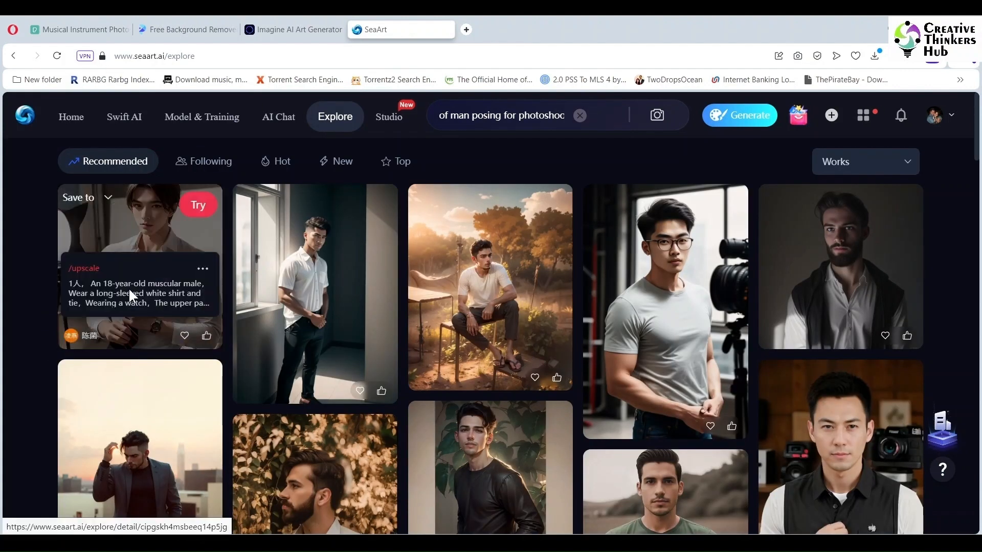
# Step: Load the first result's prompt with Try and rewrite "gentlesoftlighting" as "gentle soft lighting"
pyautogui.click(199, 206)
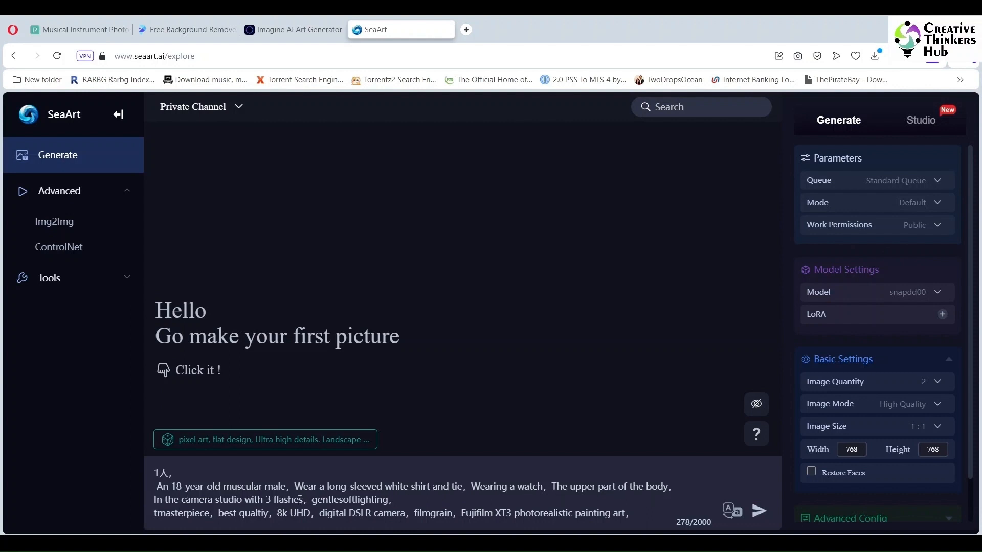
pyautogui.moveTo(302, 500)
pyautogui.mouseDown()
pyautogui.moveTo(216, 500)
pyautogui.moveTo(234, 500)
pyautogui.mouseUp()
pyautogui.press('BackSpace')
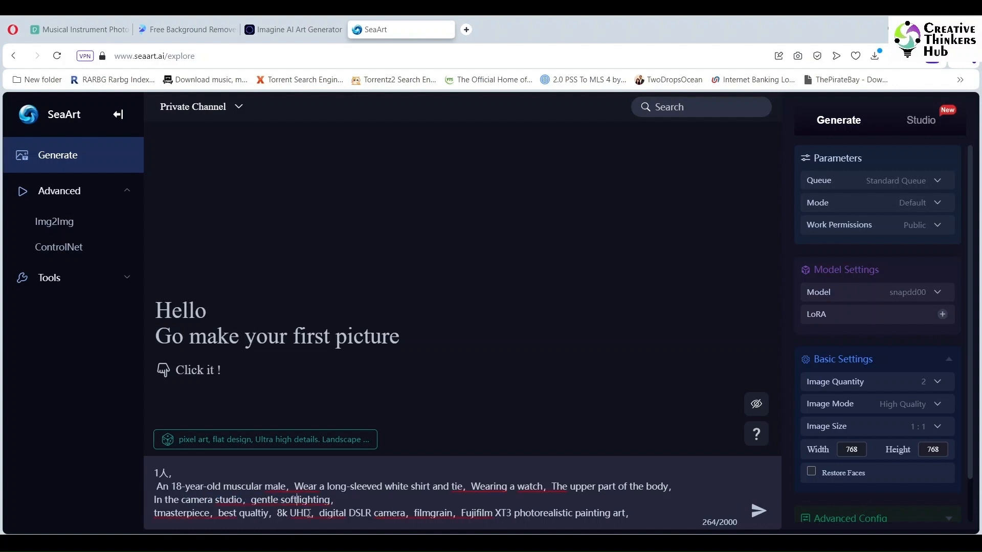
# Step: Replace the wide commas after "male" and "tie" with regular commas and make the man 40-year-old
pyautogui.press('Delete')
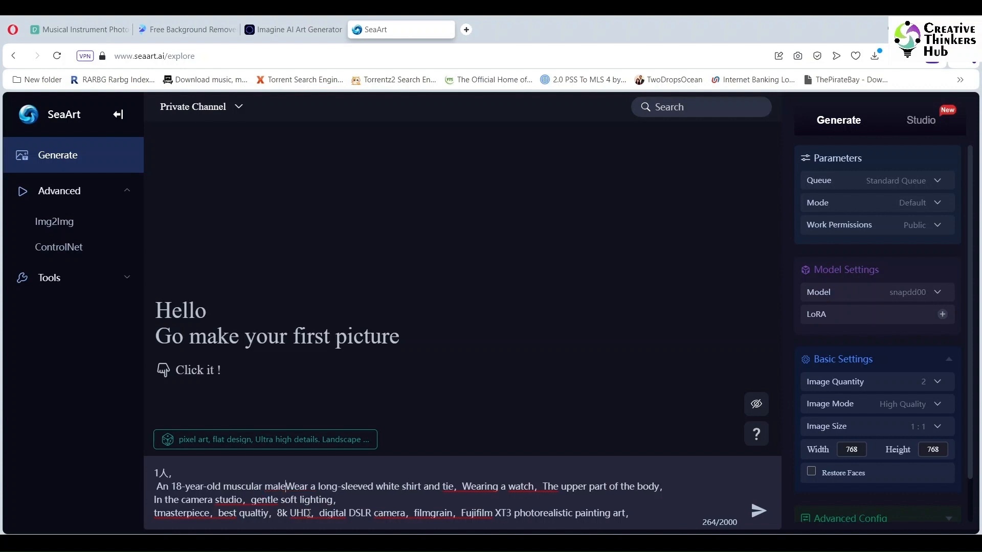
pyautogui.write(',')
pyautogui.press('BackSpace')
pyautogui.write(',')
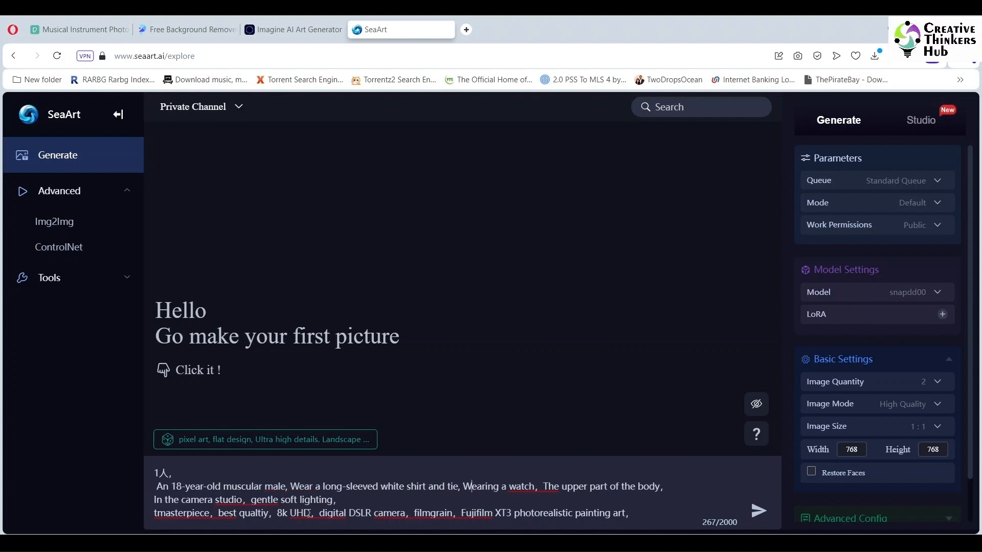
pyautogui.press('BackSpace')
pyautogui.write(',')
pyautogui.press('Down')
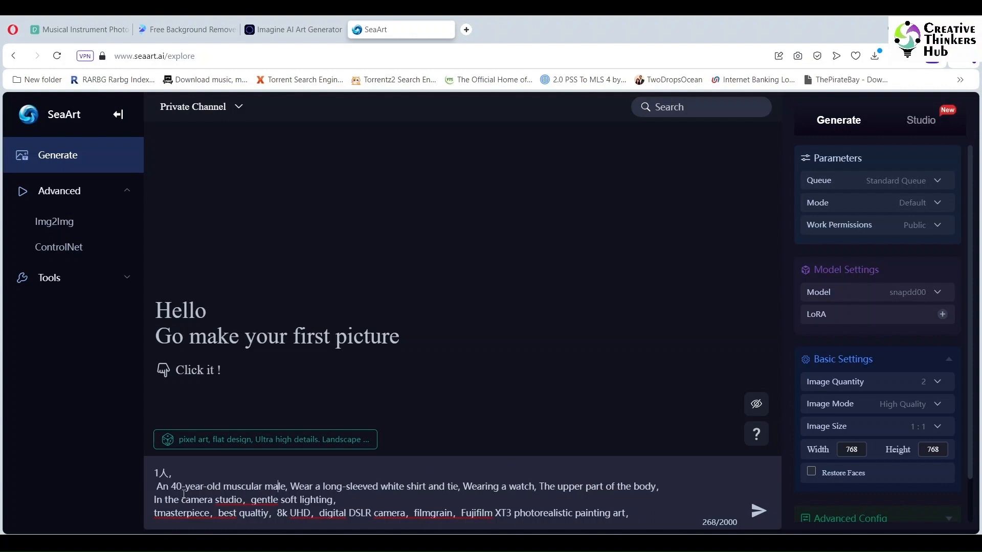
# Step: Add "with slight stubble," after "muscular male," and generate the images
pyautogui.write('with slight stu')
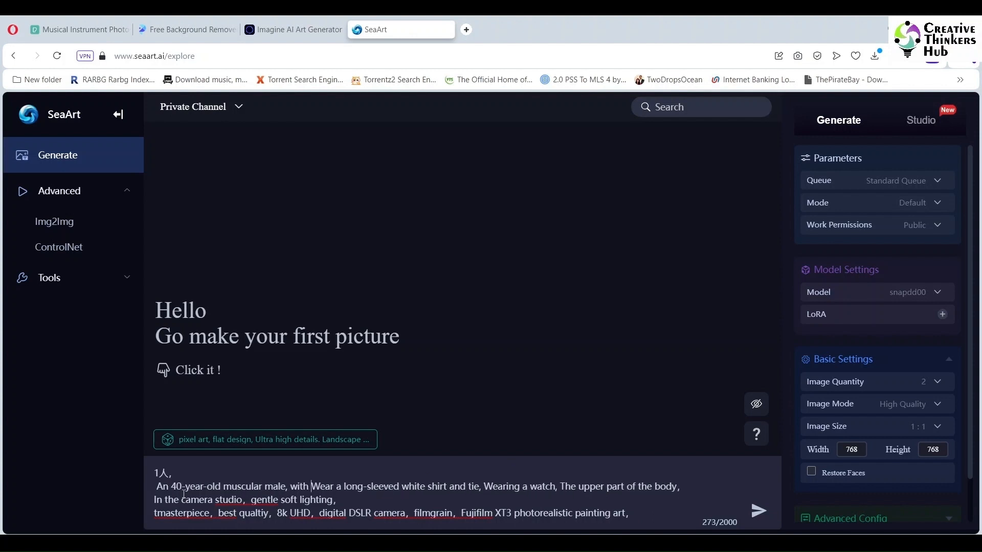
pyautogui.write('bble,')
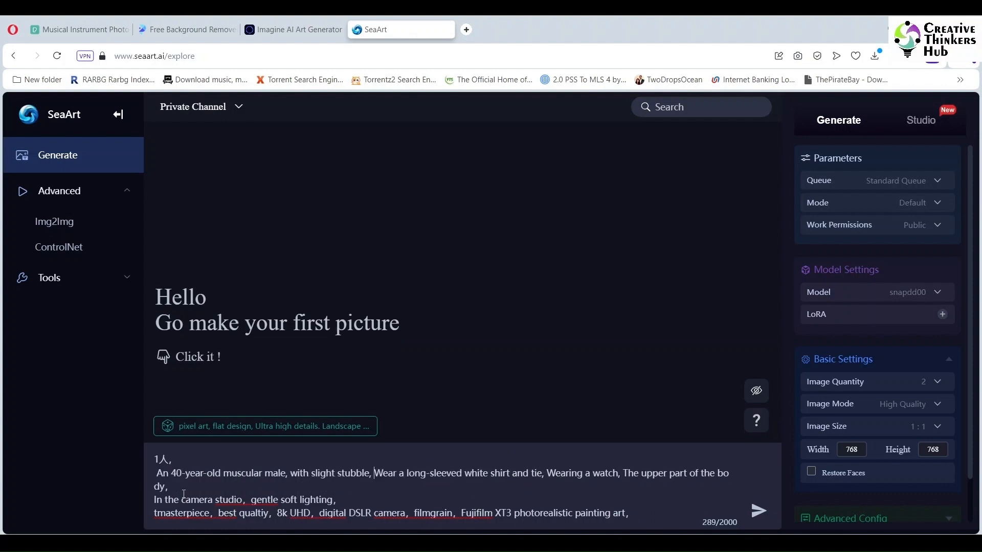
pyautogui.click(750, 515)
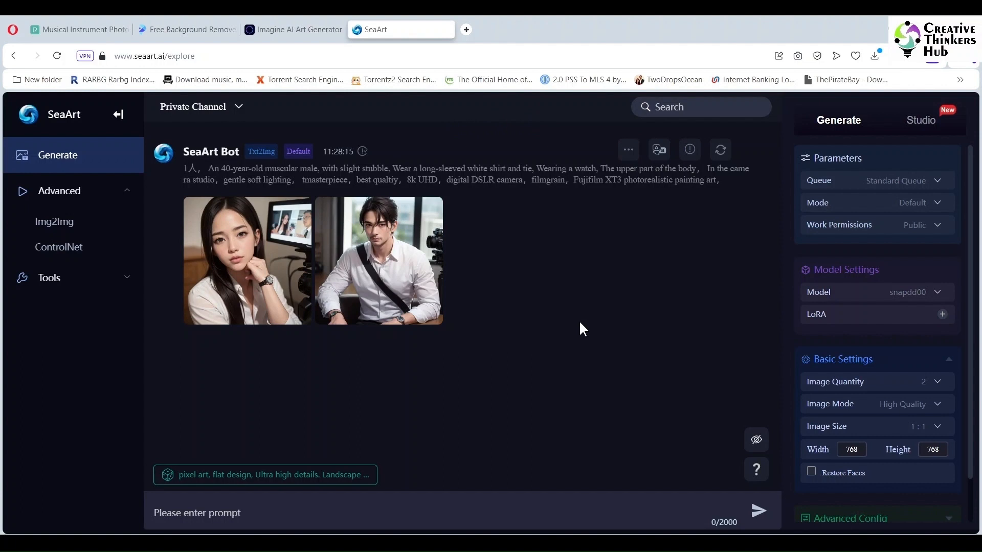
# Step: Send the generated image of the man to the Upscale tool
pyautogui.moveTo(405, 211)
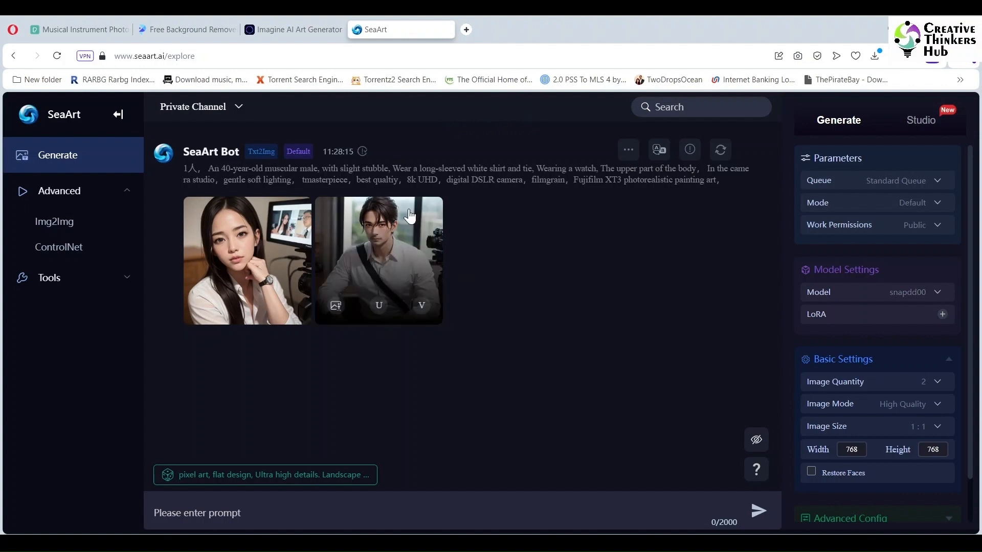
pyautogui.click(336, 305)
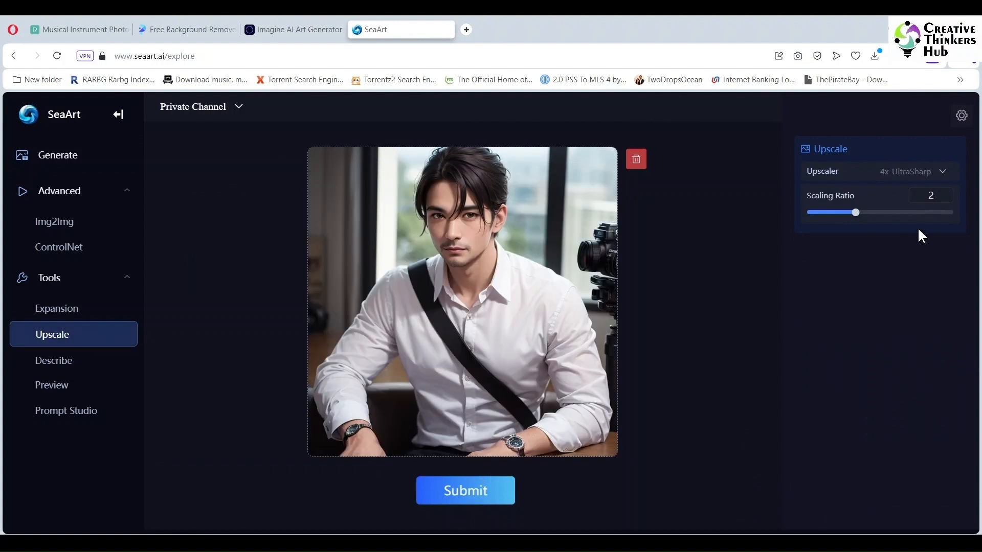
# Step: Adjust the upscale scaling ratio and submit the man's image for upscaling
pyautogui.click(921, 212)
pyautogui.click(464, 492)
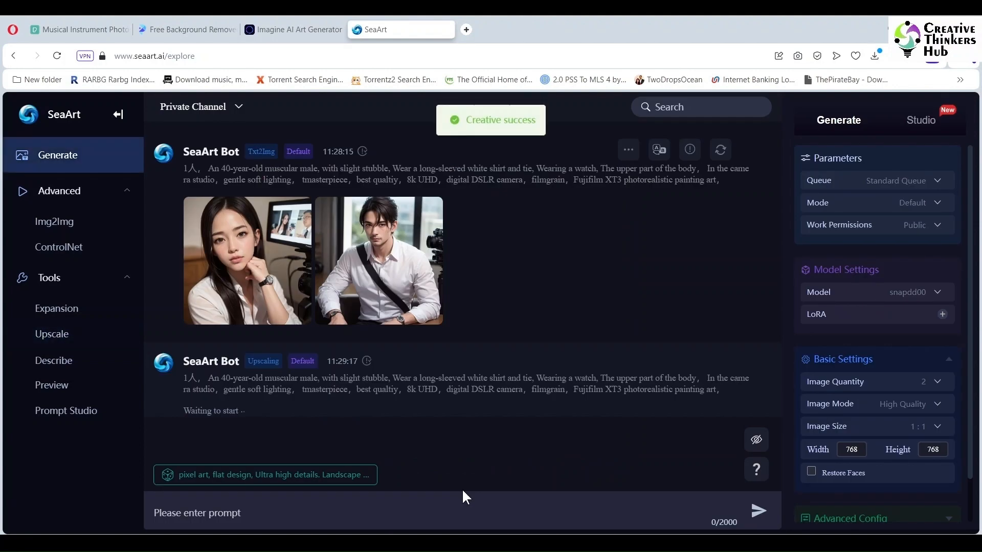
# Step: Return to the home page and search the Explore gallery for full images of a man posing for a photoshoot
pyautogui.click(128, 199)
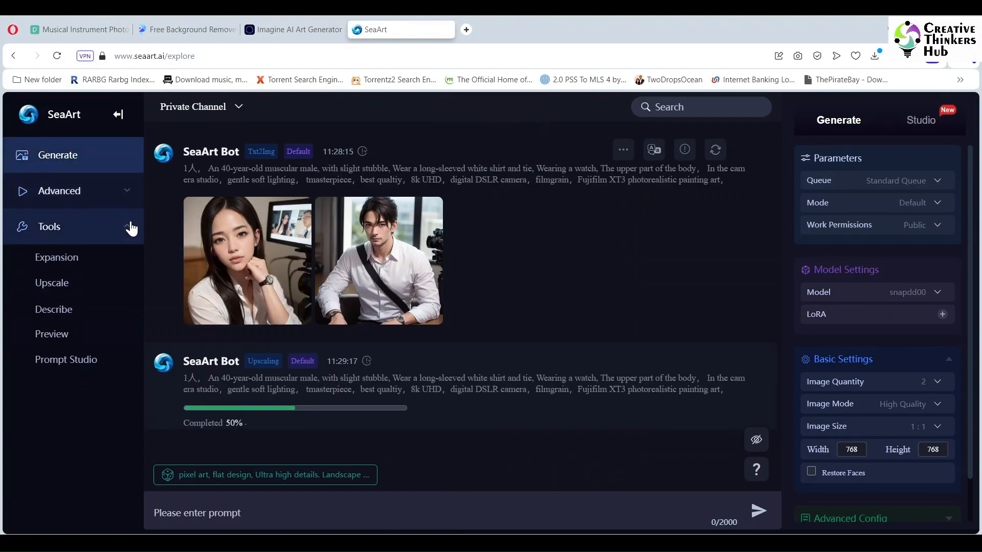
pyautogui.click(128, 226)
pyautogui.click(16, 57)
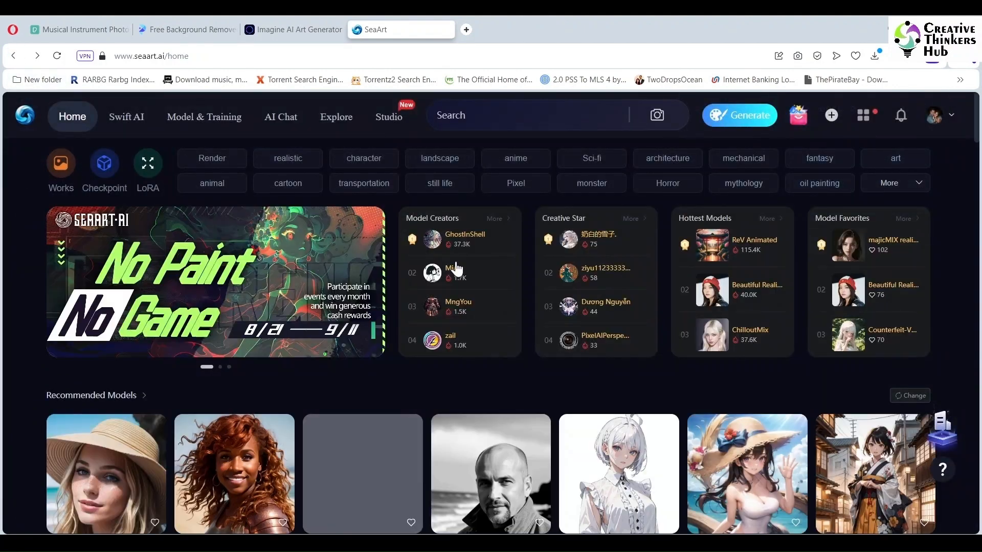
pyautogui.click(495, 120)
pyautogui.click(550, 187)
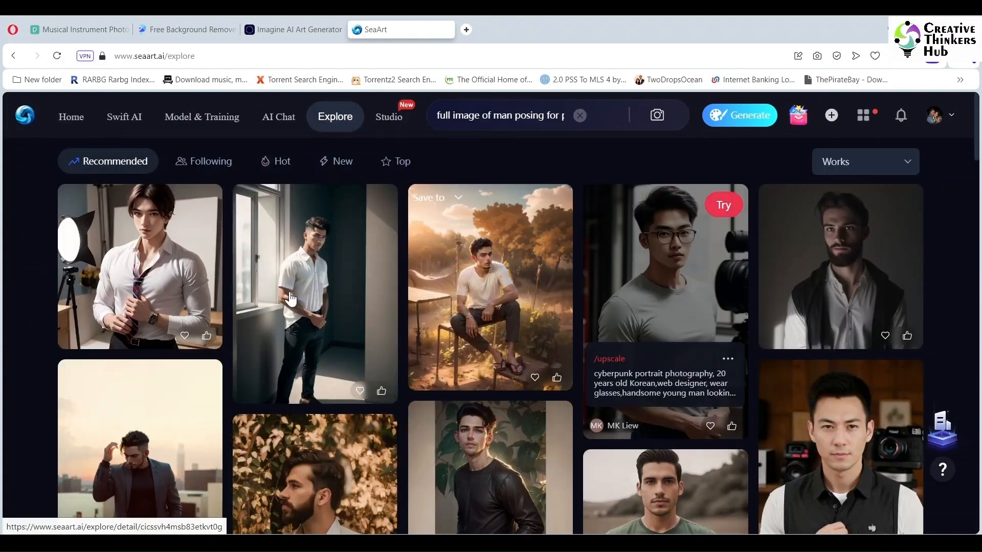
# Step: Save two of the posing-man results as images to the computer
pyautogui.click(203, 268)
pyautogui.click(147, 203)
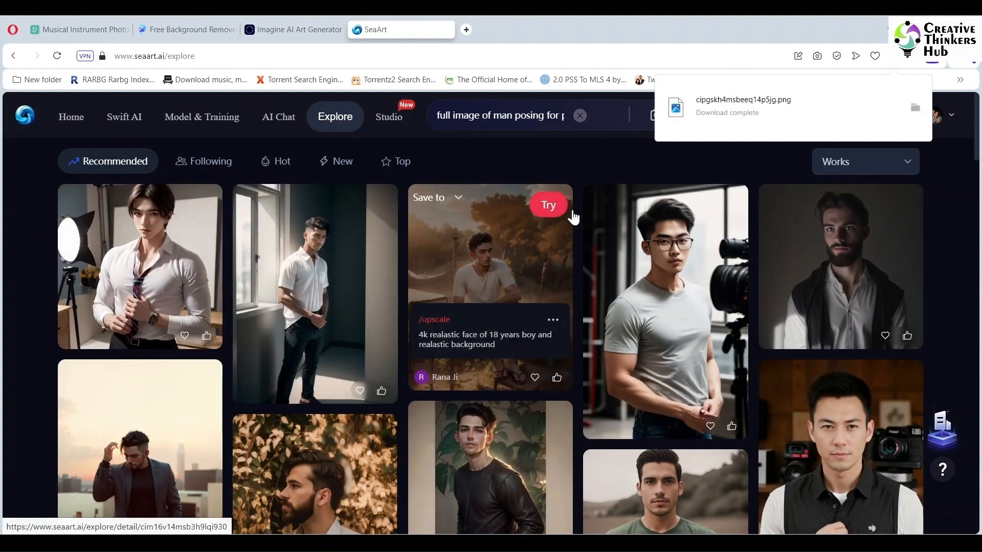
pyautogui.click(553, 319)
pyautogui.click(728, 359)
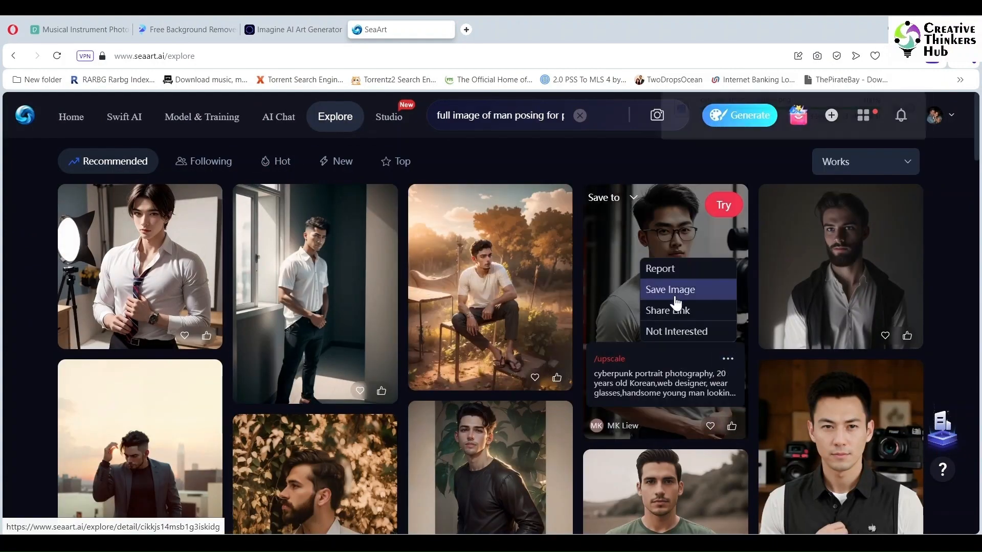
pyautogui.click(671, 291)
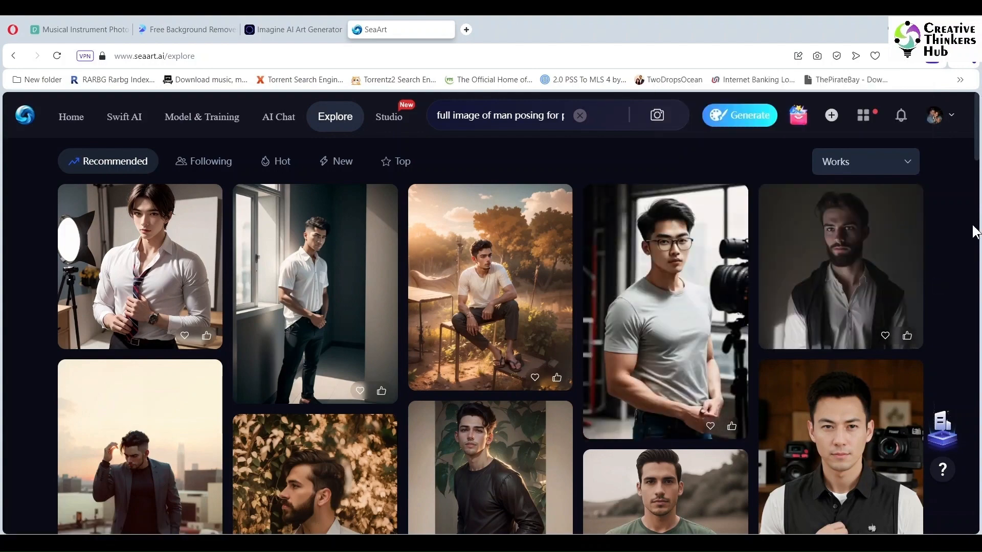
pyautogui.scroll(-8, 757, 225)
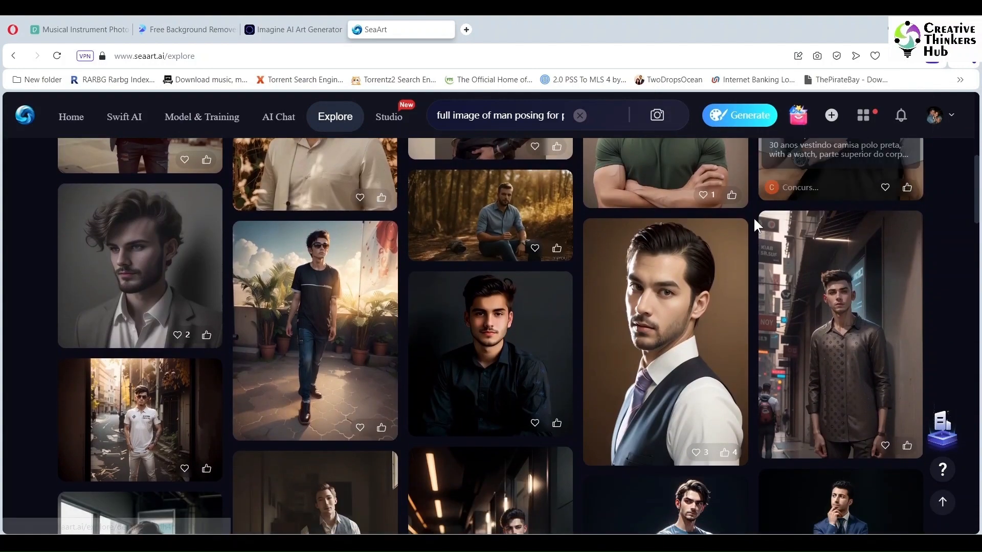
# Step: Search the Explore gallery for full images of a man in front of a computer
pyautogui.click(724, 390)
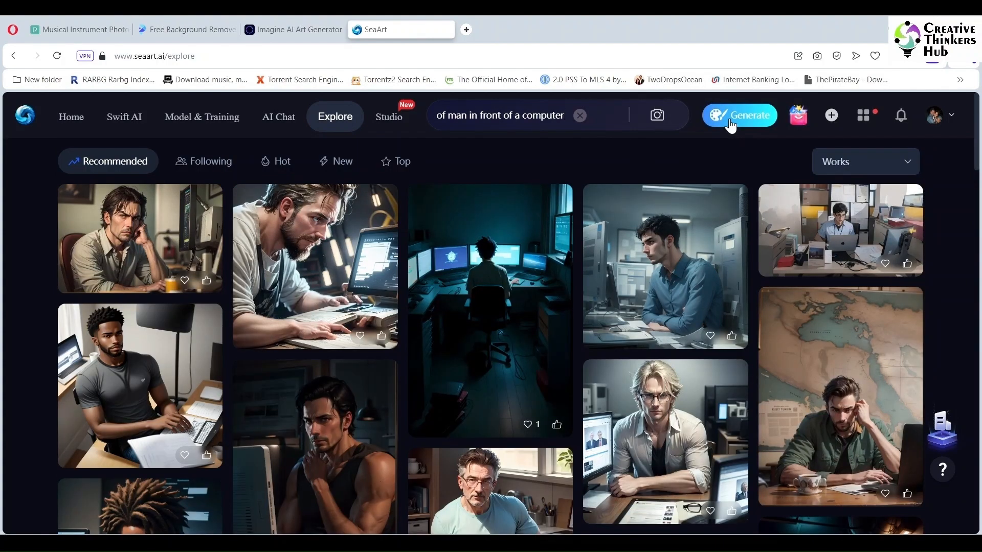
pyautogui.scroll(-4, 979, 125)
pyautogui.scroll(2, 511, 358)
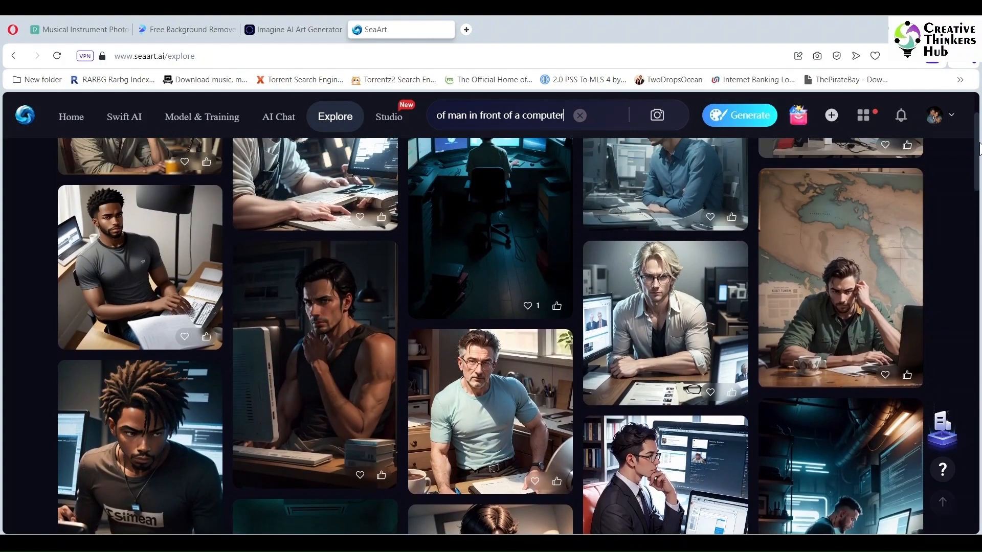
# Step: Save three of the man-at-computer results as images to the computer
pyautogui.click(552, 432)
pyautogui.click(504, 372)
pyautogui.click(728, 324)
pyautogui.click(685, 259)
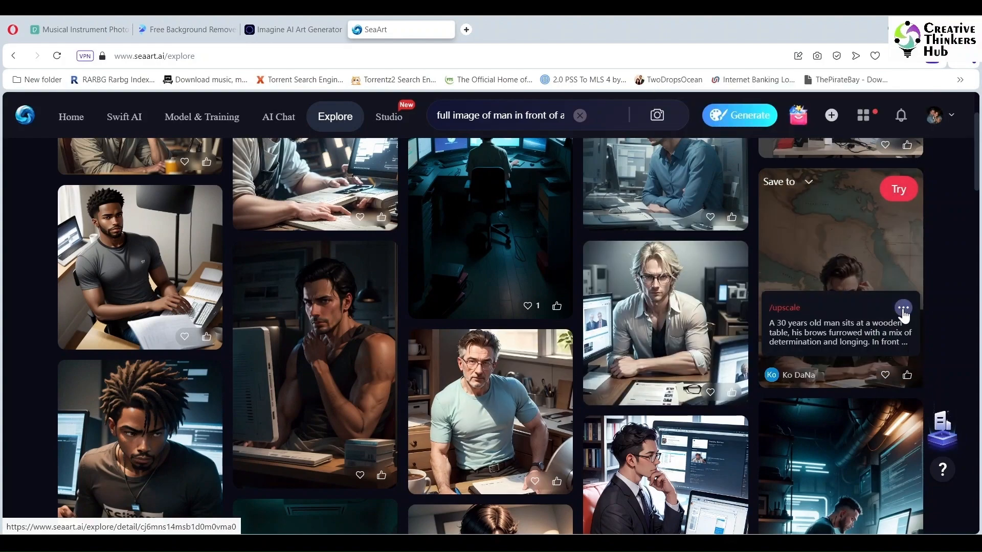
pyautogui.click(903, 312)
pyautogui.click(860, 246)
# Step: Save two more man-at-computer results further down the gallery as images
pyautogui.scroll(-5, 979, 182)
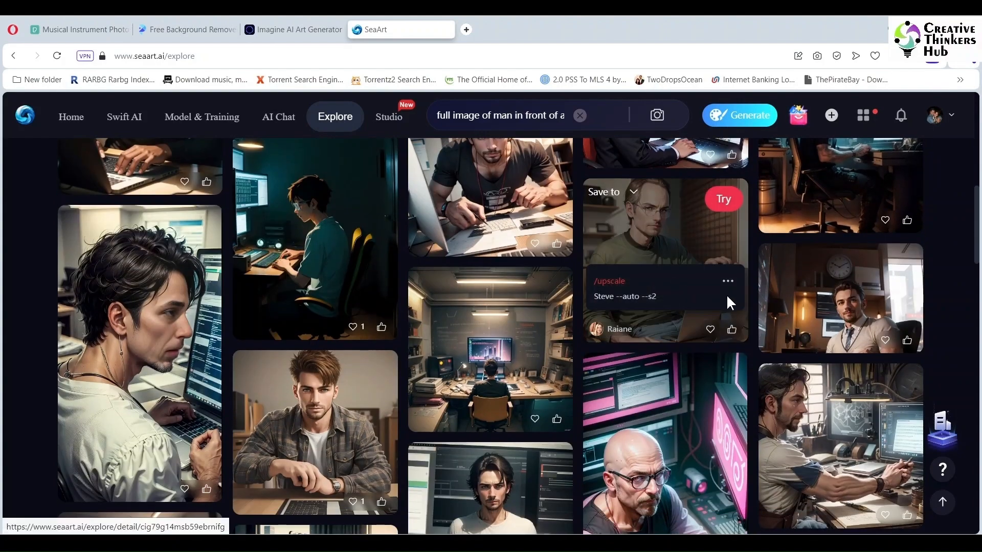
pyautogui.click(728, 281)
pyautogui.click(678, 221)
pyautogui.click(377, 434)
pyautogui.click(331, 373)
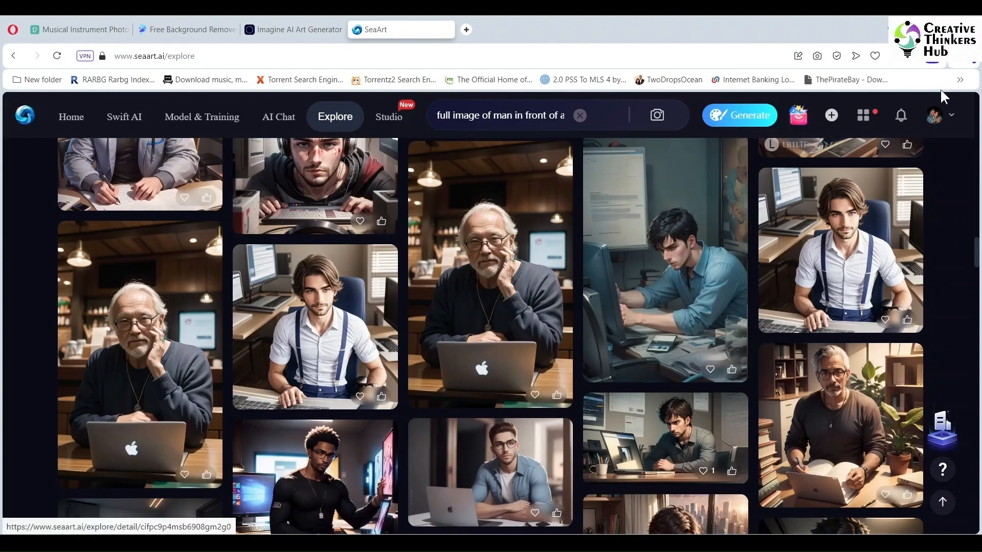
# Step: Open the downloads folder and delete the two duplicate image copies marked "(1)"
pyautogui.click(894, 56)
pyautogui.click(917, 144)
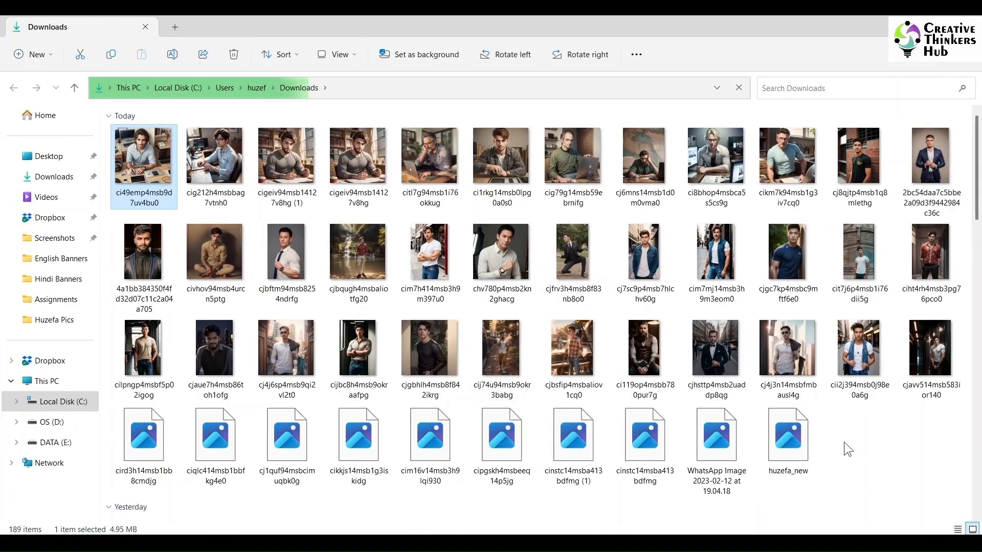
pyautogui.click(295, 164)
pyautogui.press('Delete')
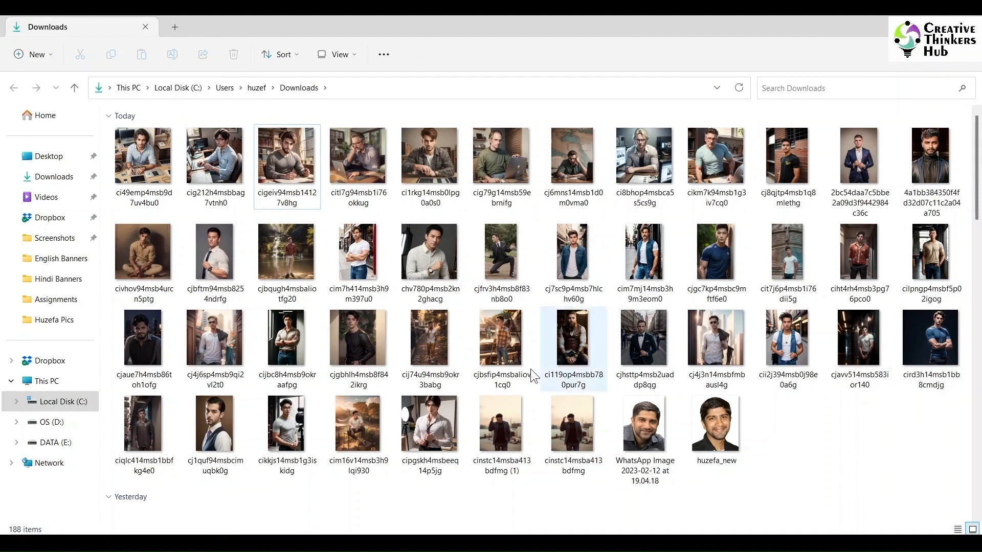
pyautogui.click(481, 441)
pyautogui.press('Delete')
# Step: Select all of today's downloaded images in the Downloads folder
pyautogui.moveTo(703, 443); pyautogui.dragTo(163, 124)
pyautogui.click(953, 459)
pyautogui.moveTo(956, 465); pyautogui.dragTo(124, 133)
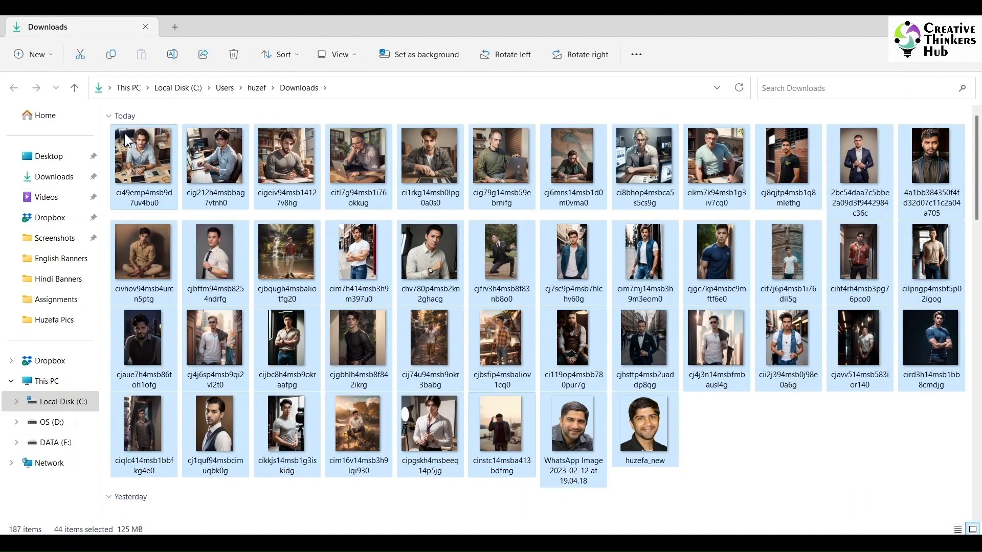
# Step: Create a folder named Target inside Huzefa Pics on DATA (E:) and paste the selected images into it
pyautogui.click(59, 444)
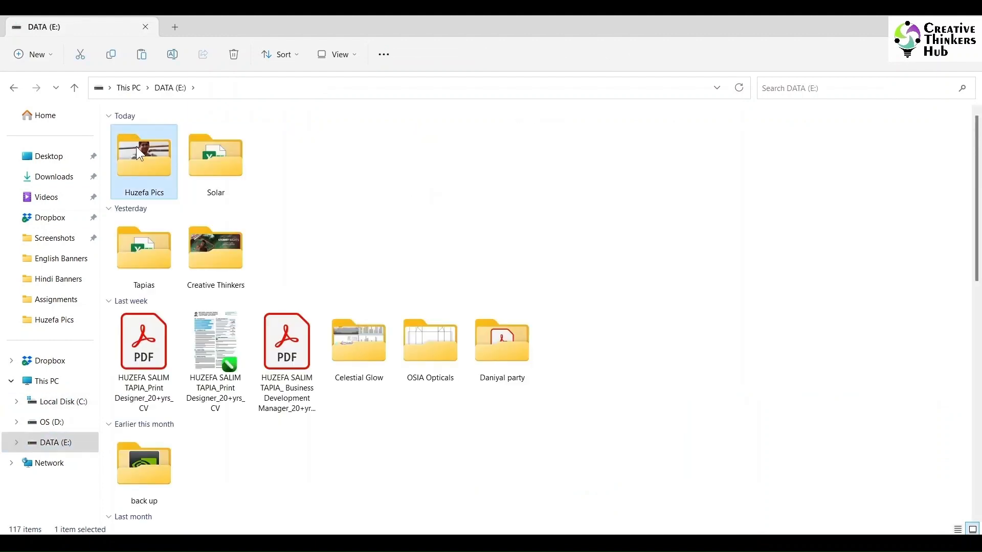
pyautogui.doubleClick(140, 131)
pyautogui.click(34, 54)
pyautogui.write('Target')
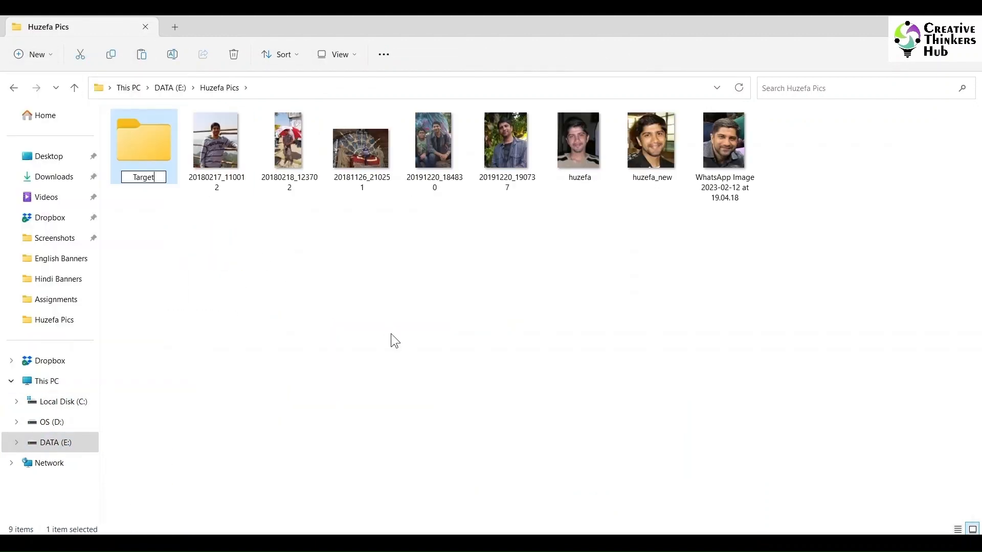
pyautogui.press('Return')
pyautogui.press('Return')
pyautogui.hotkey('ctrl', 'v')
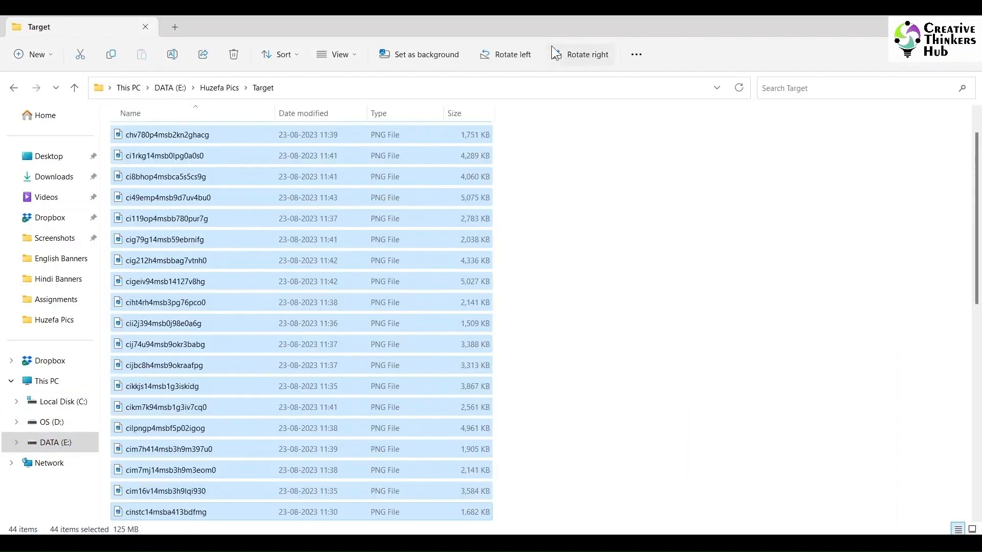
# Step: Switch Target to icon view and move the two personal photos from Target back into the parent folder
pyautogui.click(337, 55)
pyautogui.click(330, 103)
pyautogui.moveTo(755, 468); pyautogui.dragTo(578, 409)
pyautogui.hotkey('ctrl', 'x')
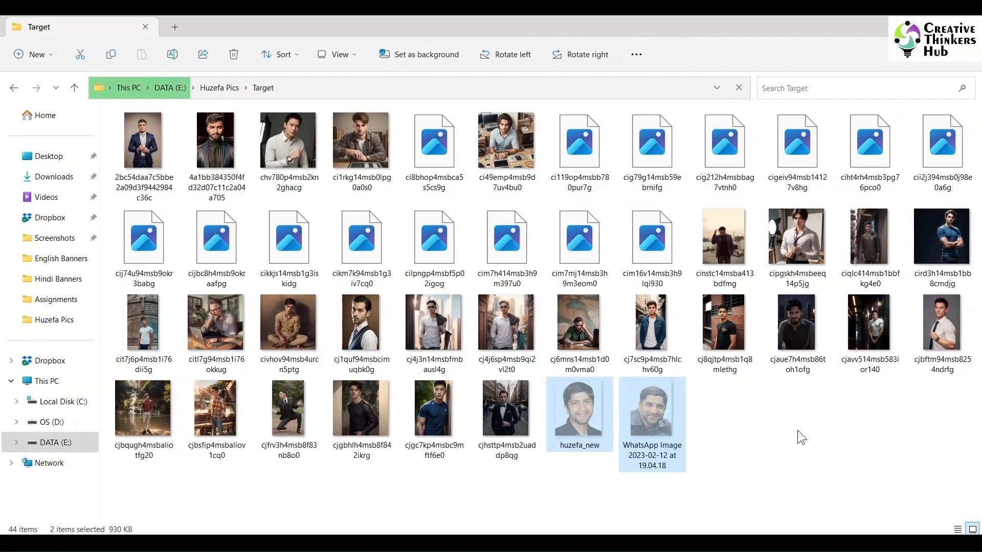
pyautogui.click(13, 88)
pyautogui.click(644, 410)
pyautogui.hotkey('ctrl', 'v')
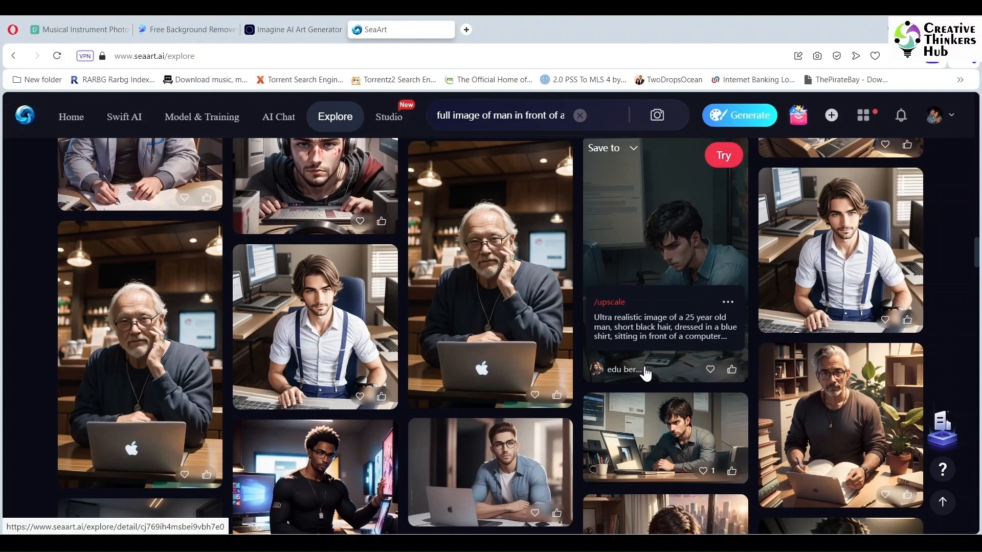
# Step: Open the InsightFace swapping_discord page on GitHub in a new tab and scroll to its step-by-step guide
pyautogui.click(466, 30)
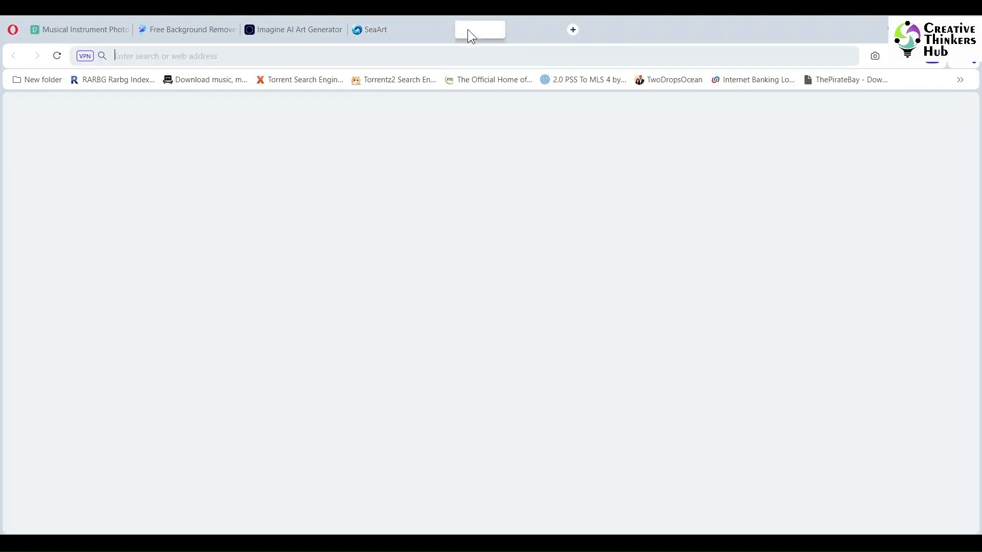
pyautogui.write('www.')
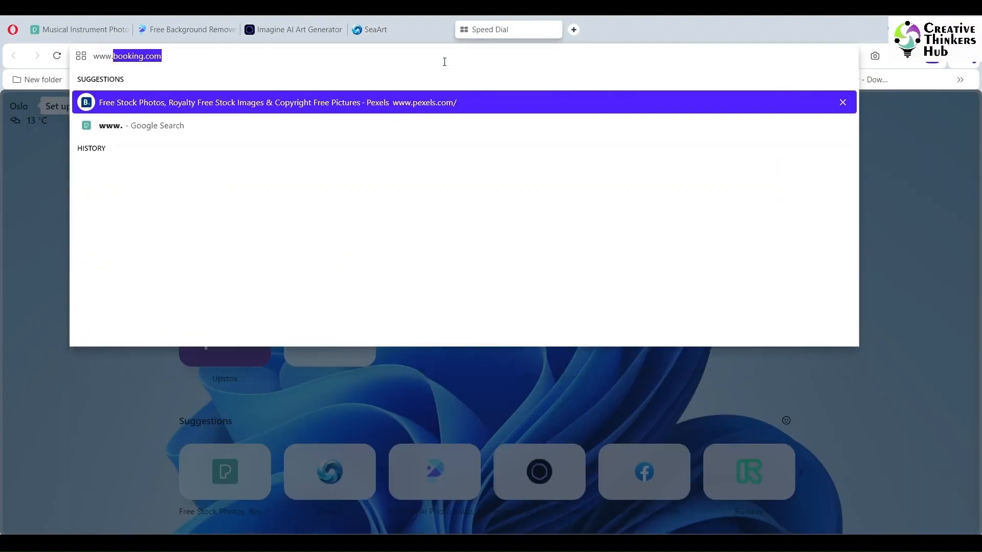
pyautogui.write('github.com/deepinsight/insightface/tree/master/web-demos/swapping_discord')
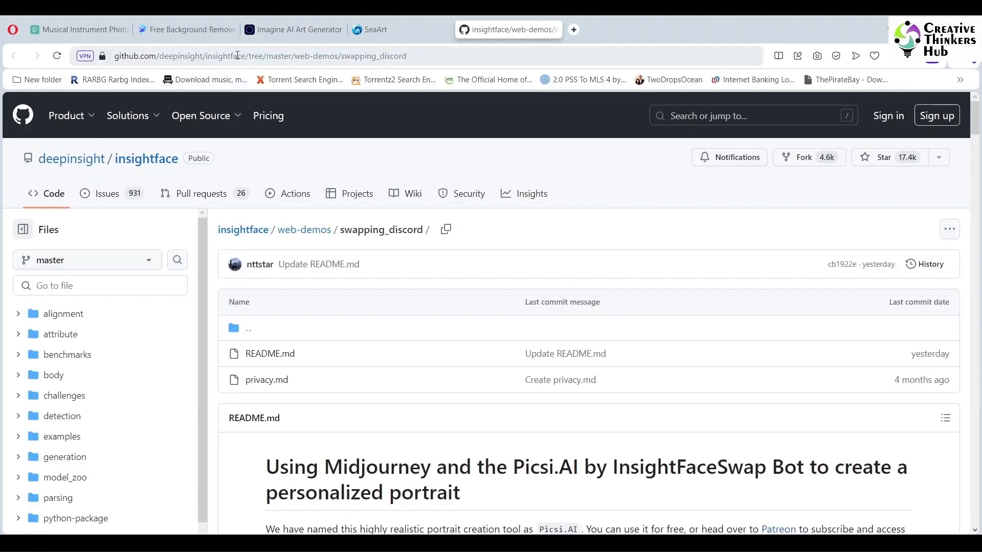
pyautogui.click(442, 57)
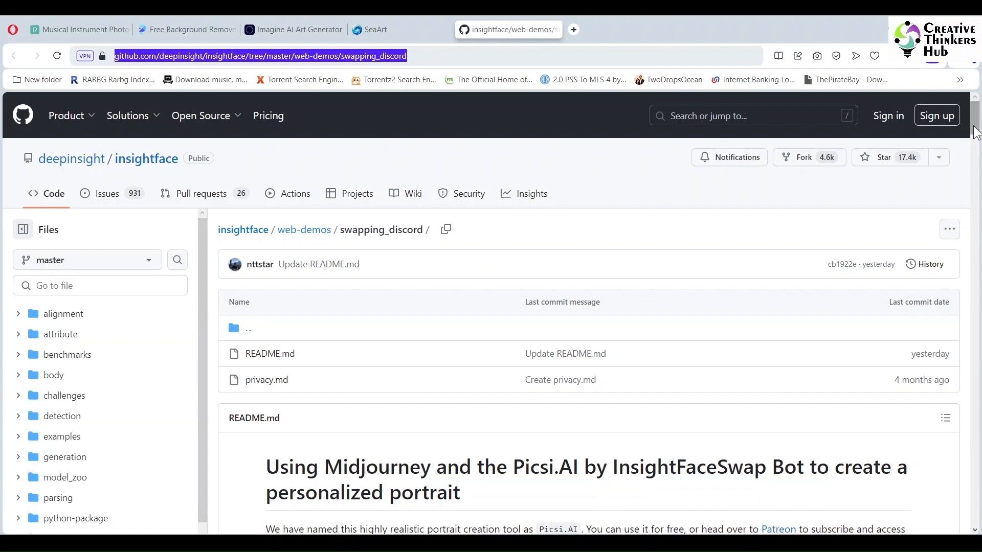
pyautogui.moveTo(977, 133); pyautogui.dragTo(980, 335)
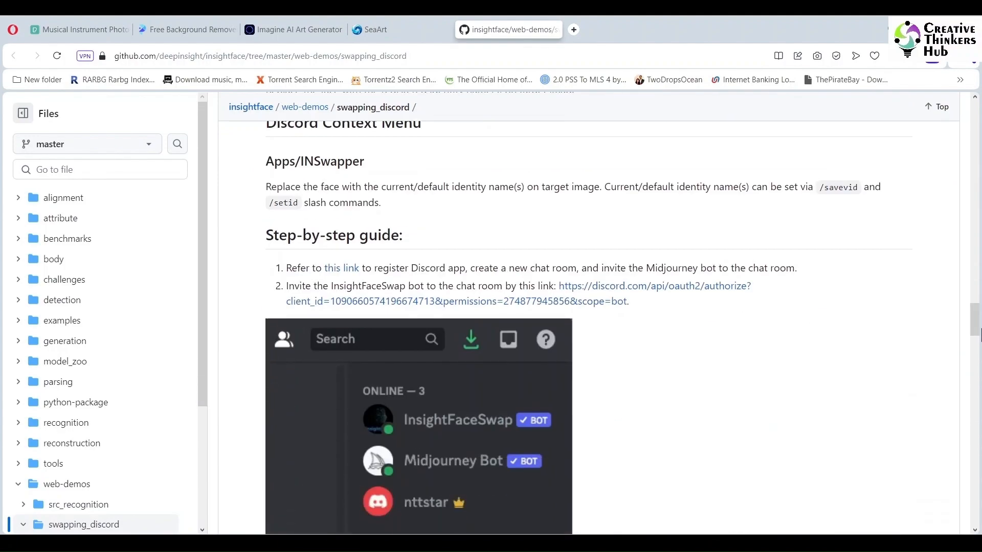
# Step: Open the Midjourney website in a new tab, join the beta on Discord, and enter the display name CTH
pyautogui.click(572, 26)
pyautogui.write('mid')
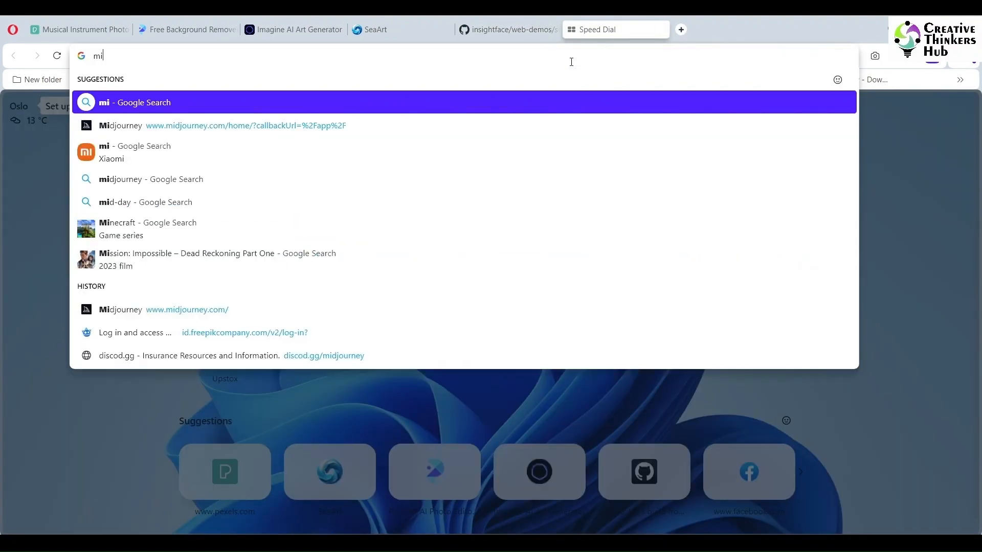
pyautogui.press('Return')
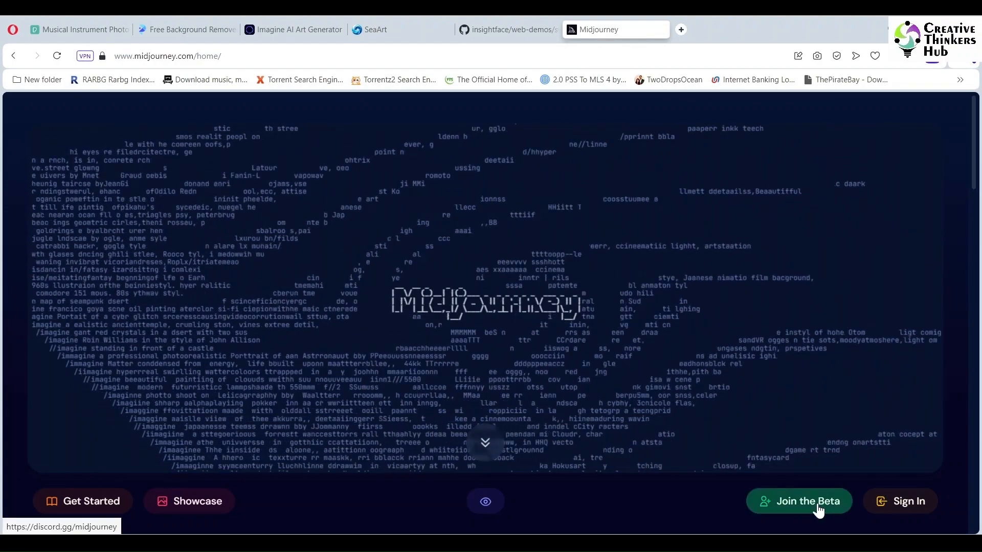
pyautogui.click(818, 510)
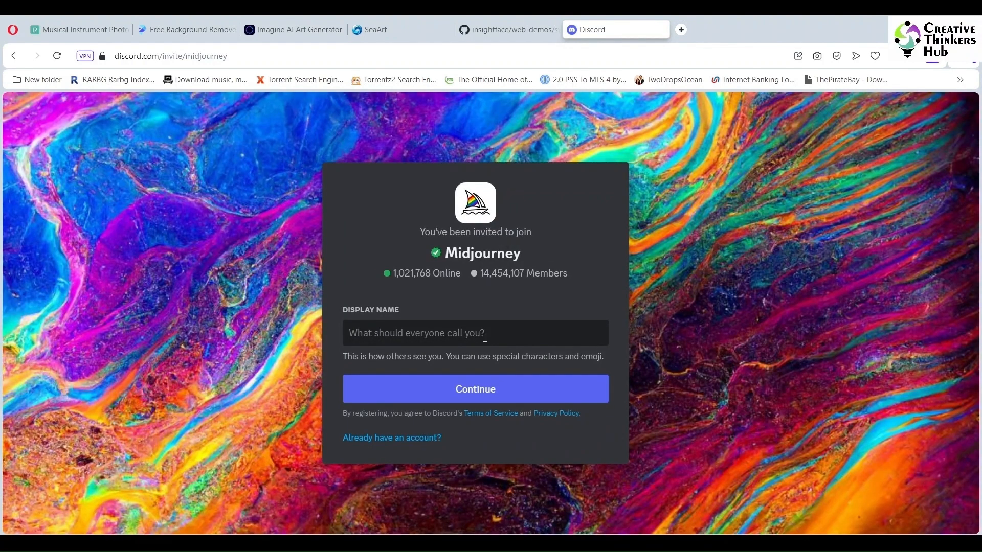
pyautogui.write('CTH')
pyautogui.click(475, 391)
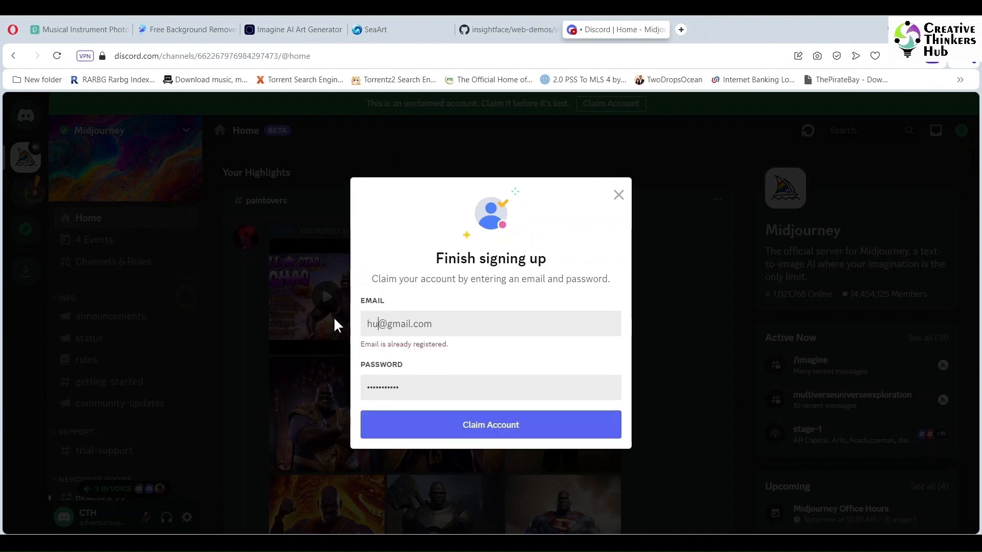
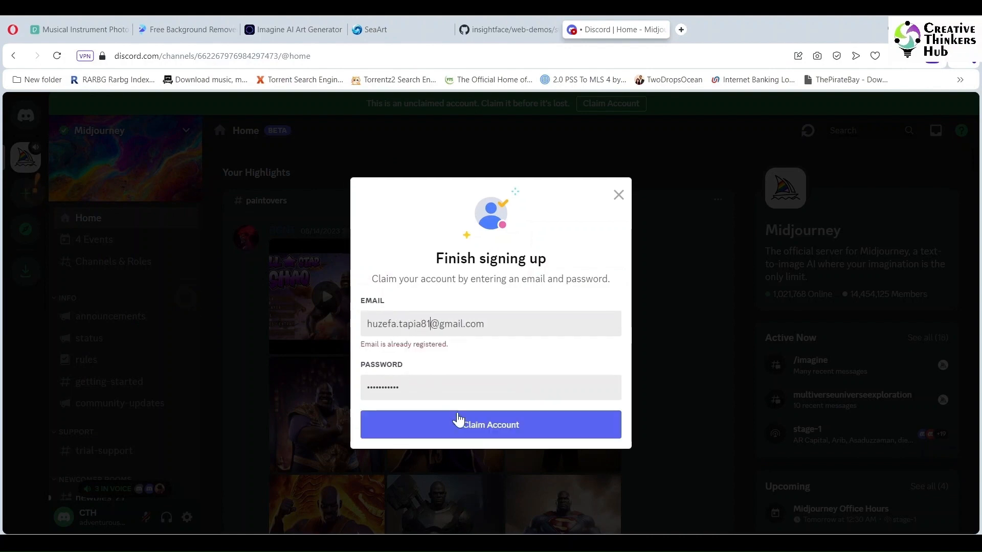
# Step: Claim the Discord account by filling in the account e-mail and password
pyautogui.click(464, 424)
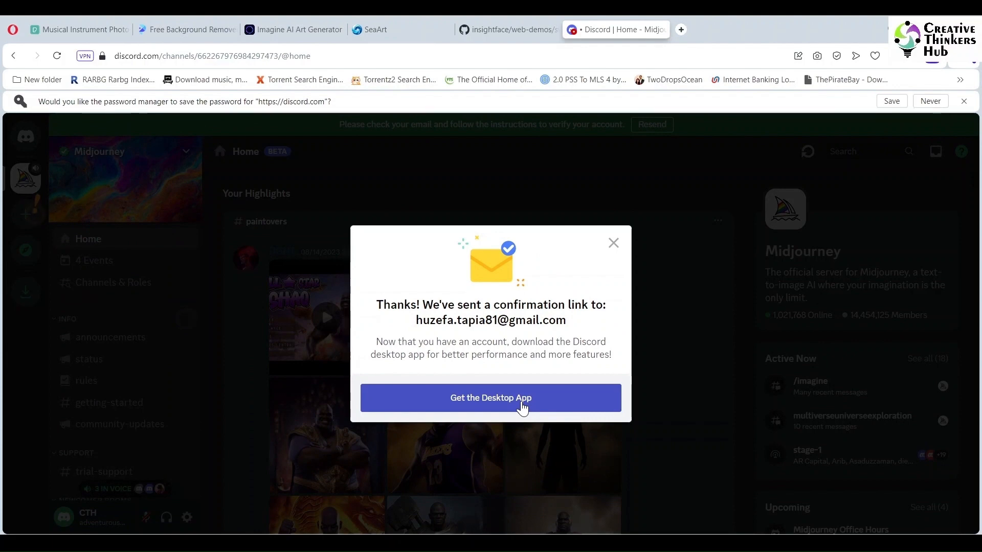
# Step: Download the Discord desktop app to the Desktop as Discord, replacing the existing file
pyautogui.click(522, 407)
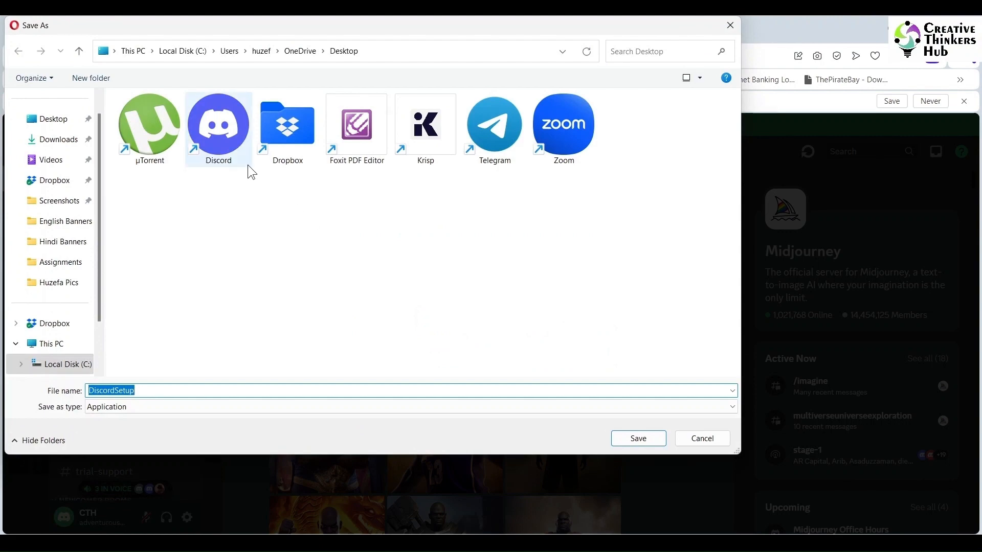
pyautogui.click(208, 123)
pyautogui.click(637, 438)
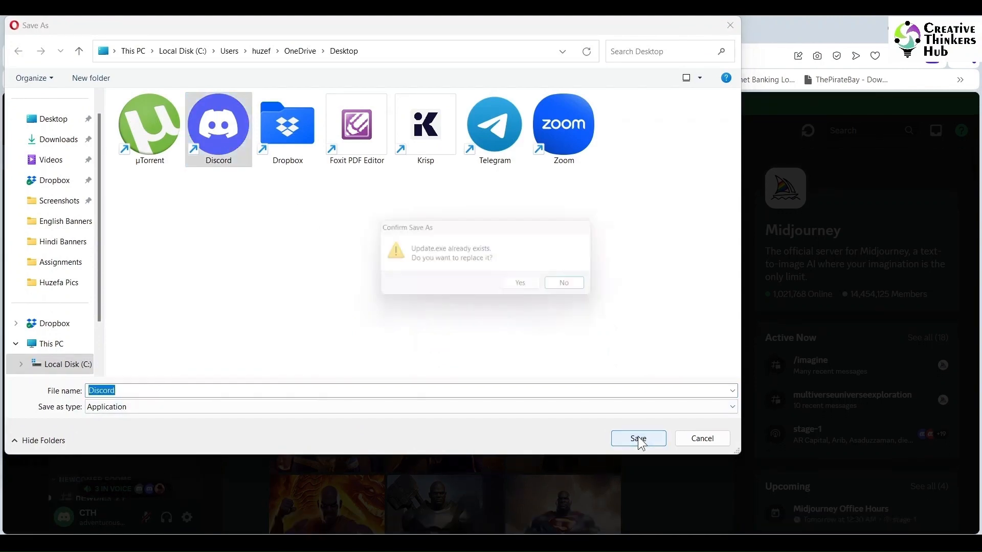
pyautogui.click(517, 285)
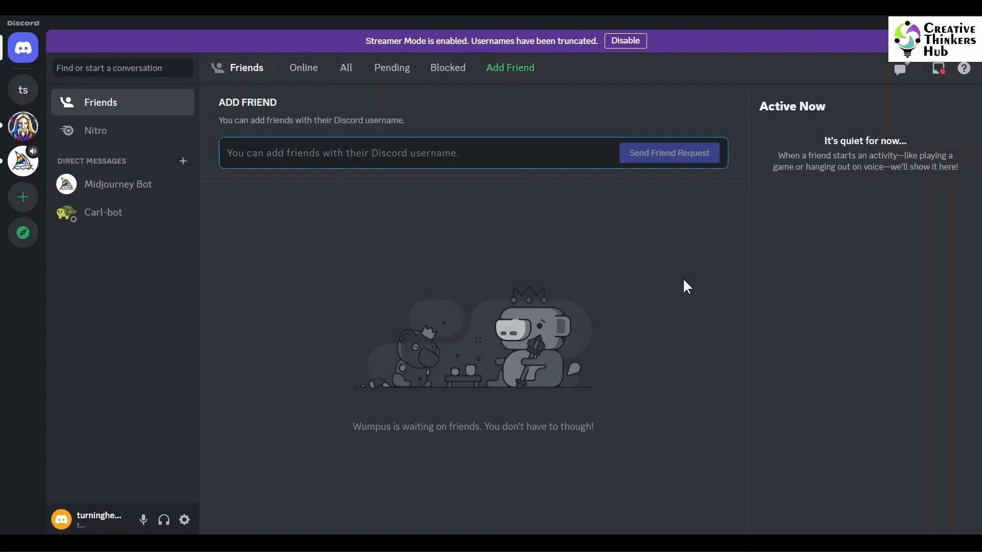
# Step: Create a new personal server of your own, for me and my friends, keeping the suggested server name
pyautogui.click(23, 161)
pyautogui.click(25, 198)
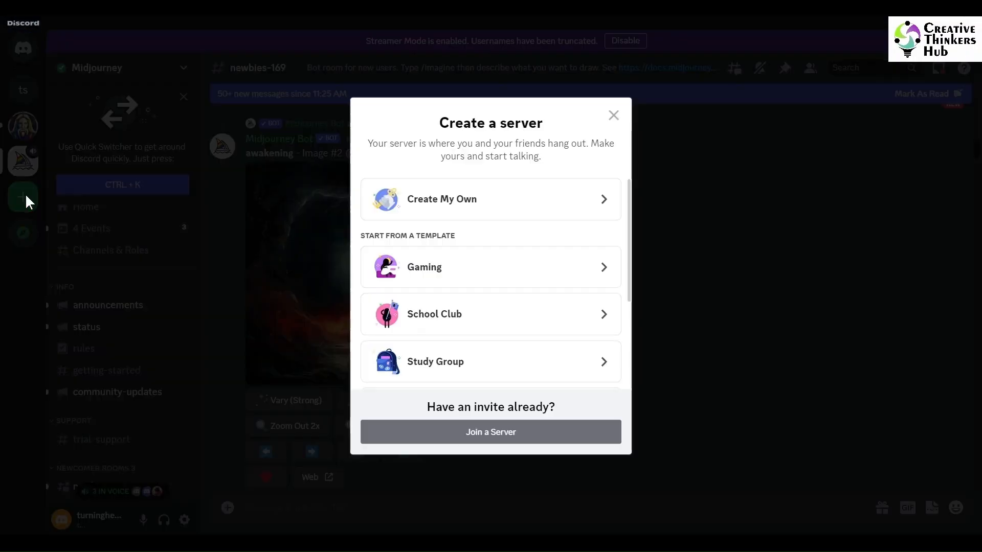
pyautogui.click(493, 200)
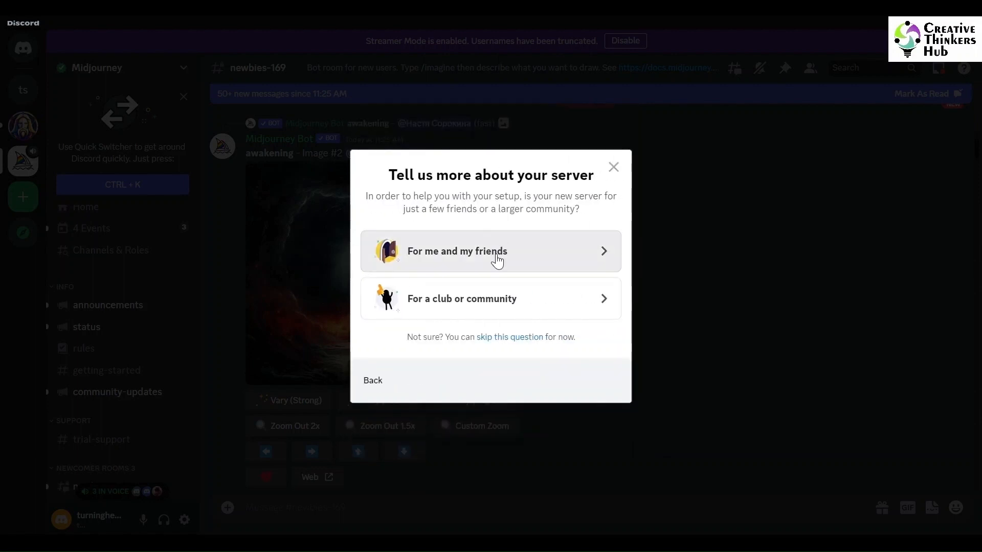
pyautogui.click(494, 268)
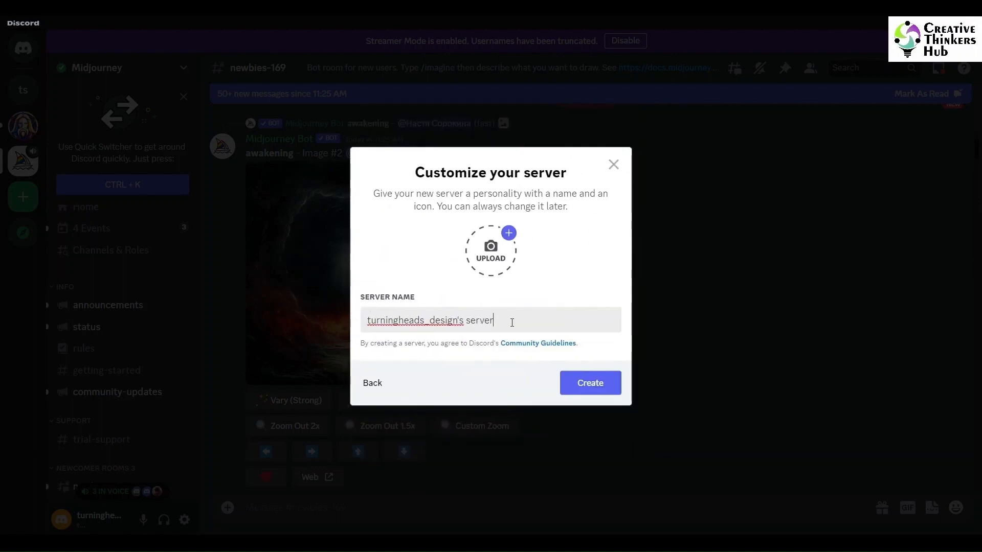
pyautogui.click(586, 384)
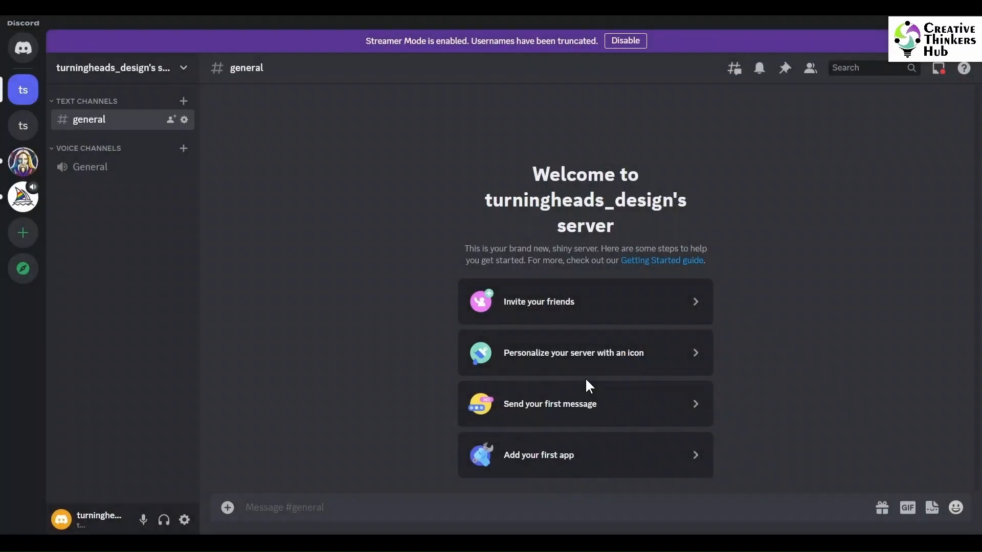
# Step: From the Midjourney server's member list, add the Midjourney Bot to turningheads_design's server
pyautogui.click(22, 202)
pyautogui.scroll(-10, 164, 478)
pyautogui.click(810, 68)
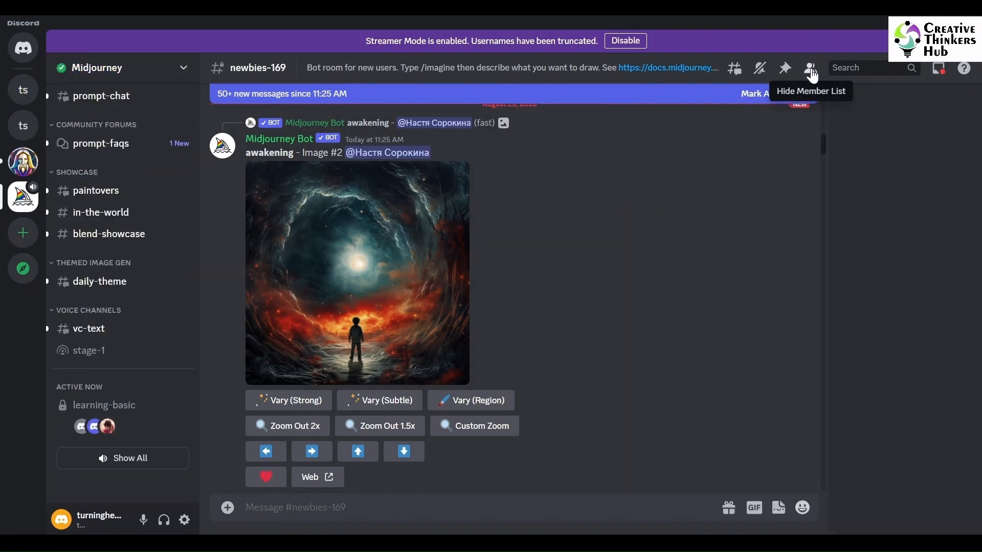
pyautogui.click(950, 345)
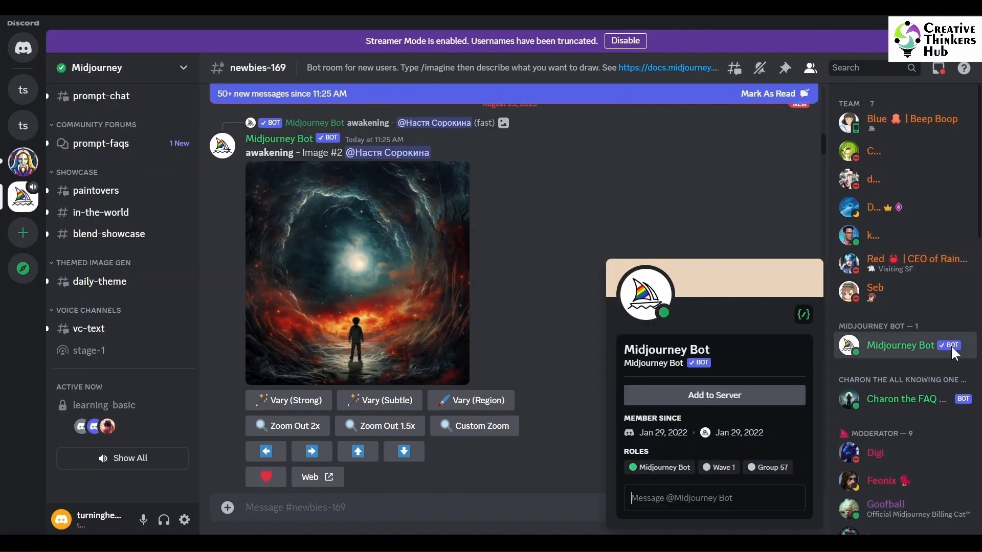
pyautogui.click(759, 340)
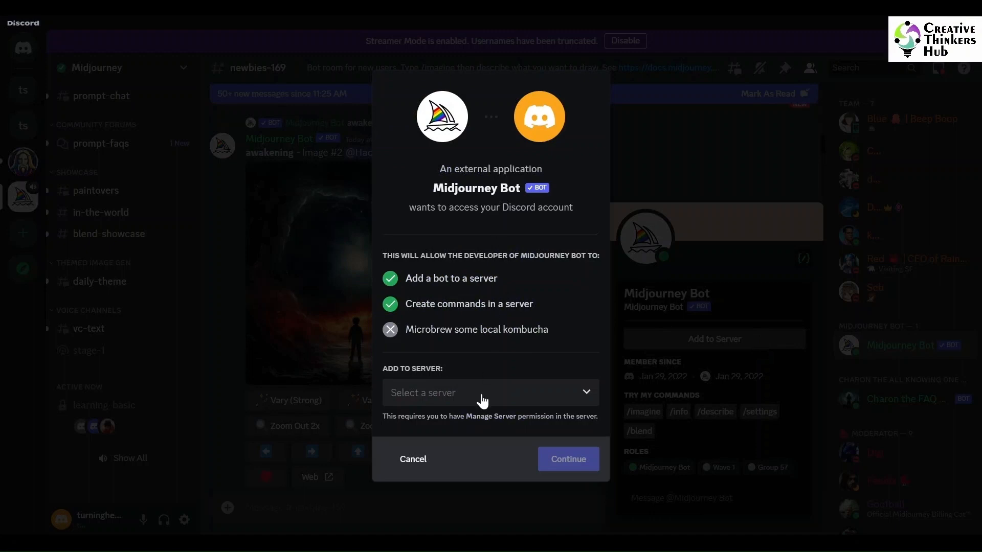
pyautogui.click(469, 398)
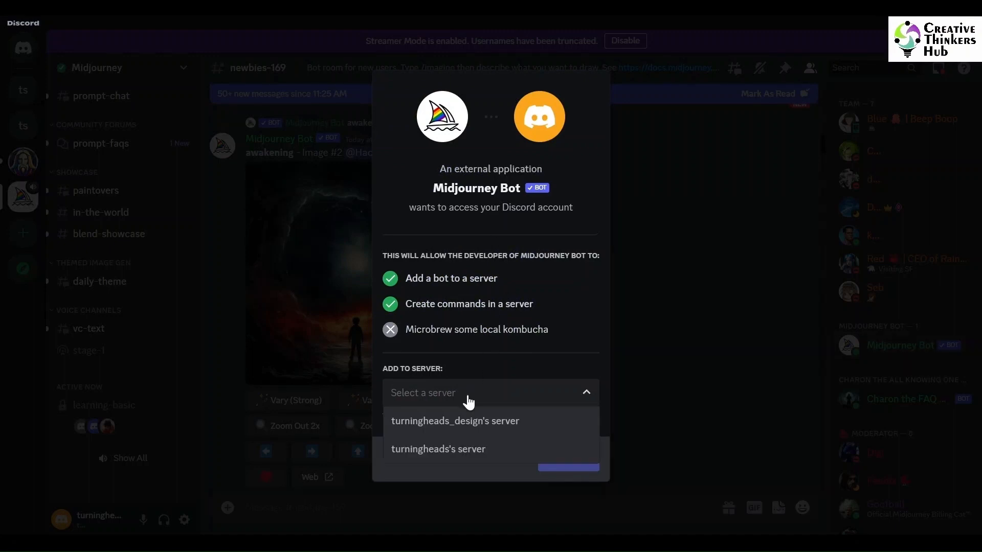
pyautogui.click(455, 427)
pyautogui.click(568, 462)
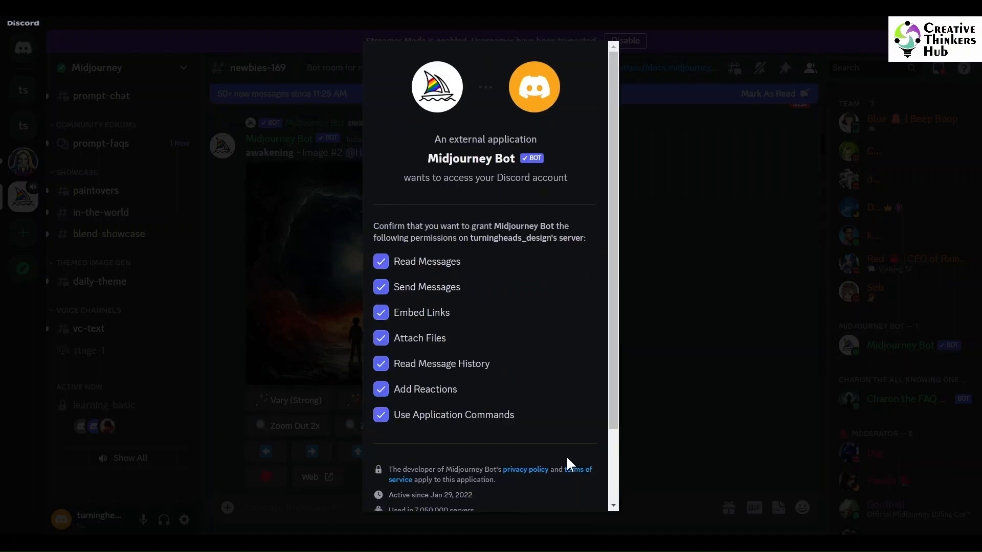
# Step: Authorize the Midjourney Bot's permissions, complete the human check, and go to the new server
pyautogui.scroll(-3, 613, 161)
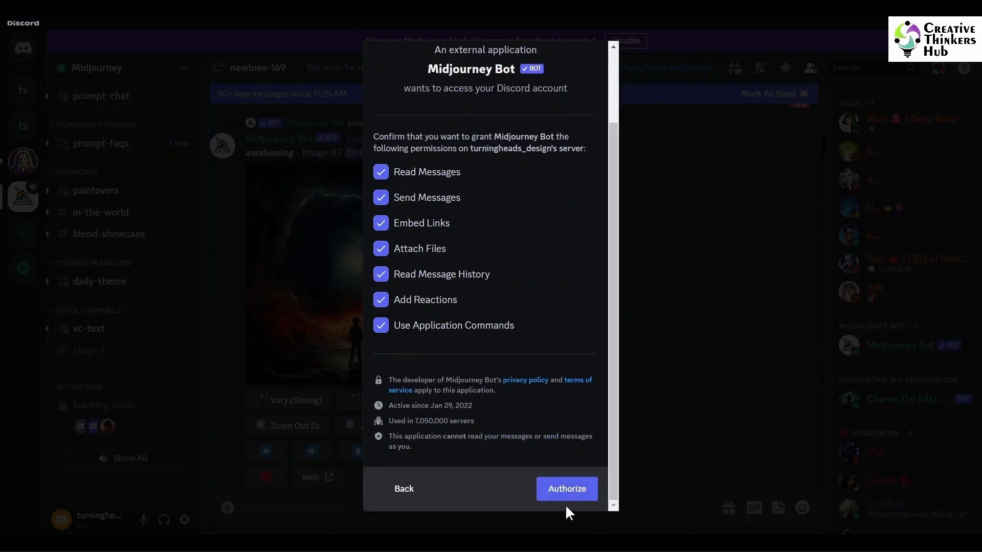
pyautogui.click(565, 491)
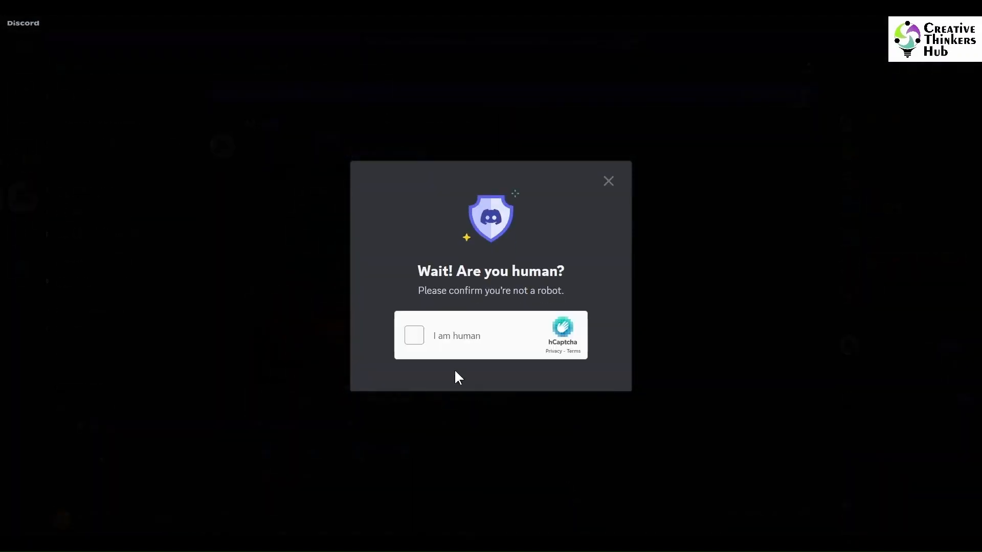
pyautogui.click(416, 336)
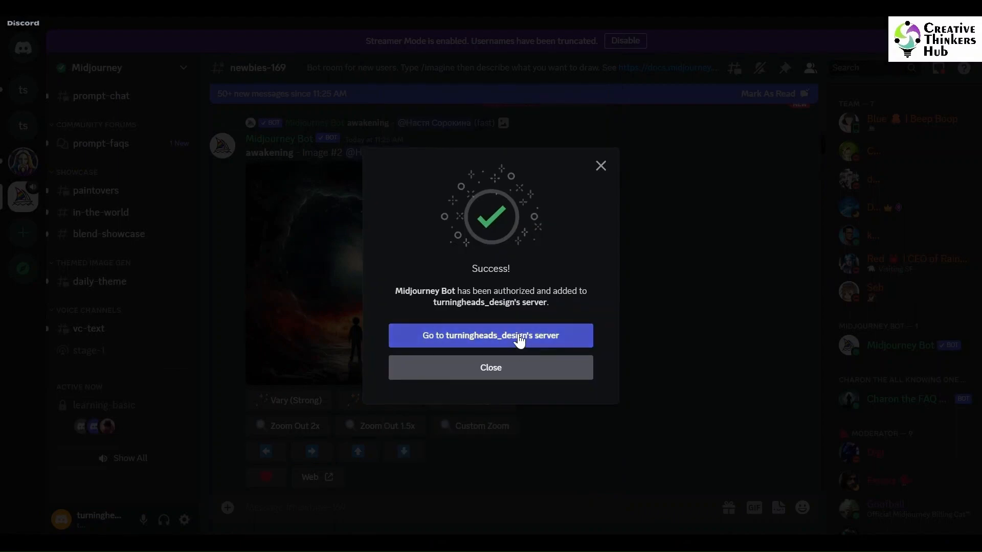
pyautogui.click(520, 340)
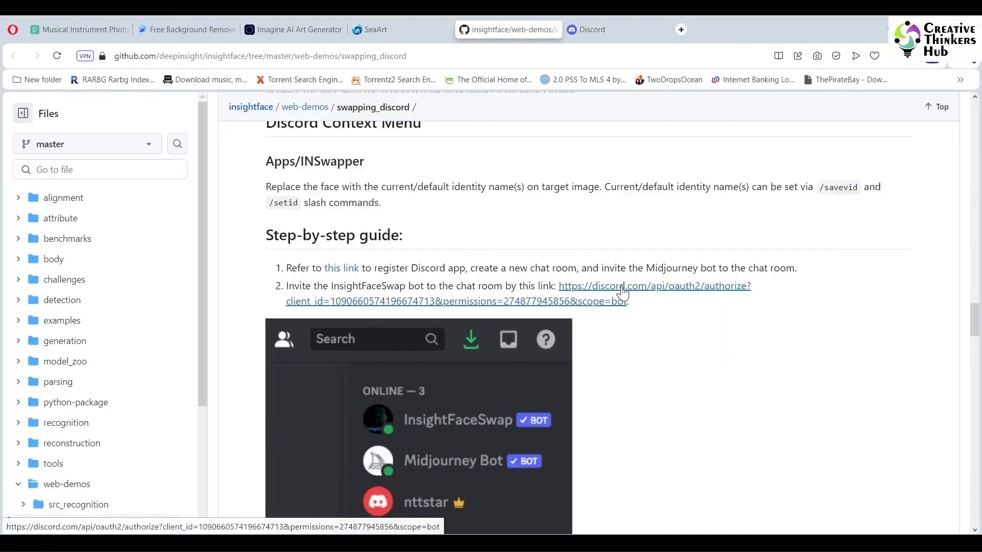
# Step: Open the InsightFaceSwap invite link and log in to Discord with the account e-mail and password, saving the password
pyautogui.click(593, 286)
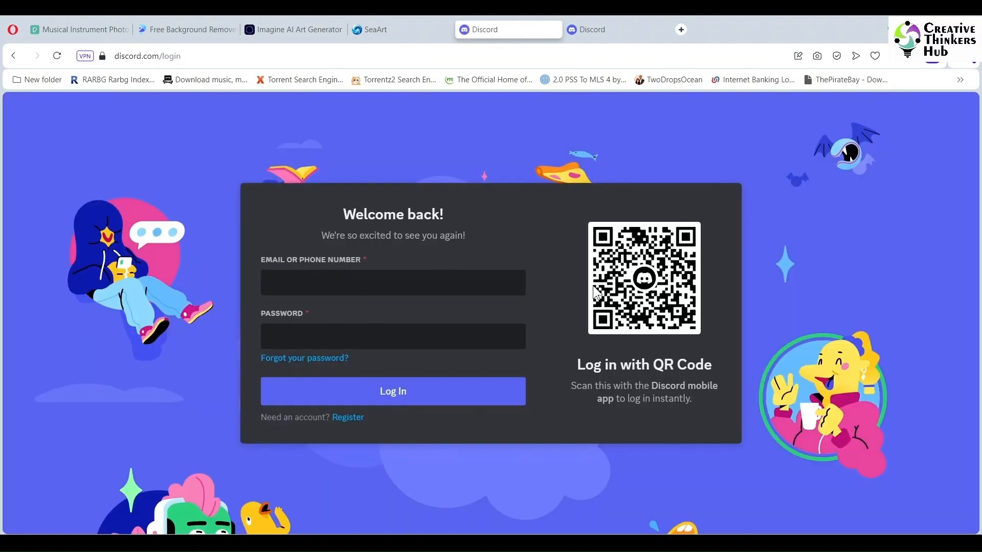
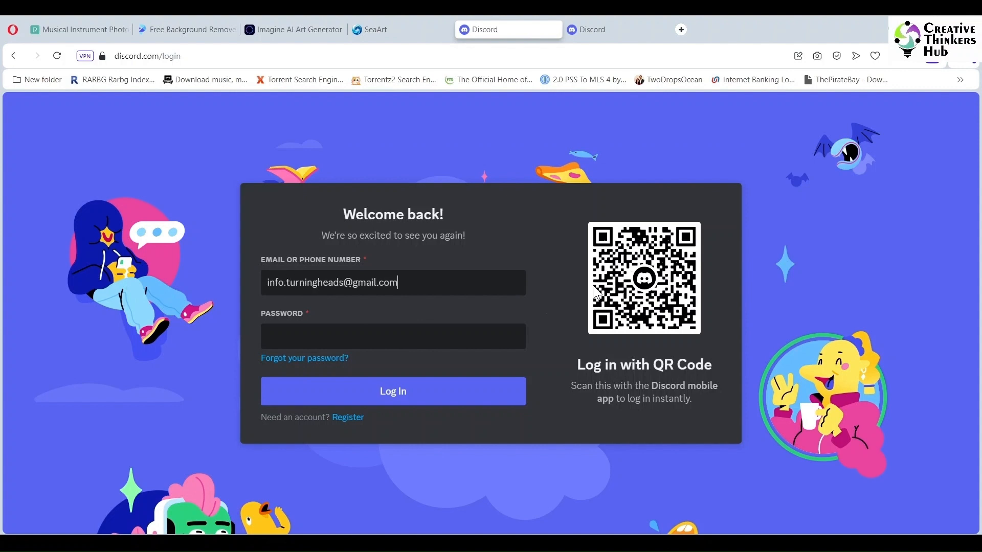
pyautogui.press('Tab')
pyautogui.write('•••••••••••')
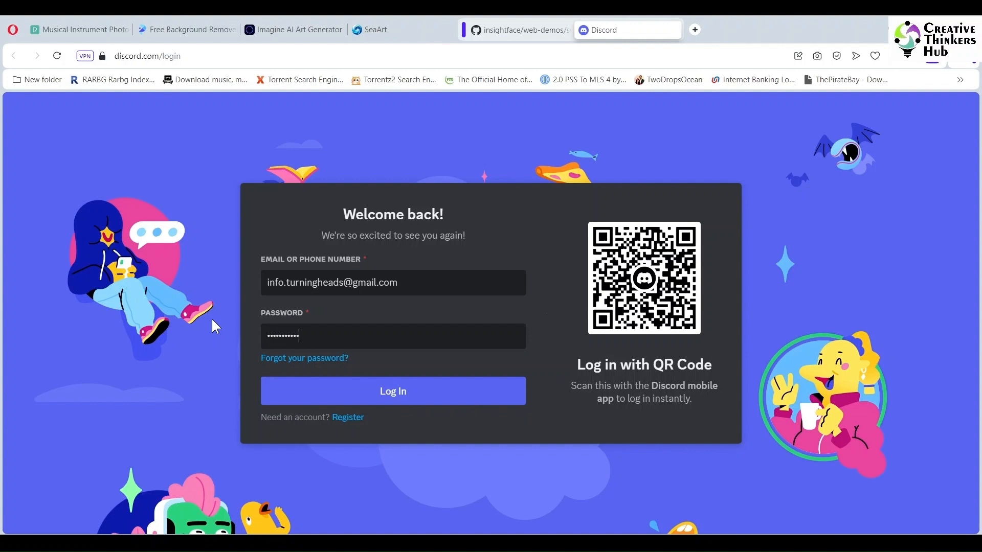
pyautogui.click(360, 391)
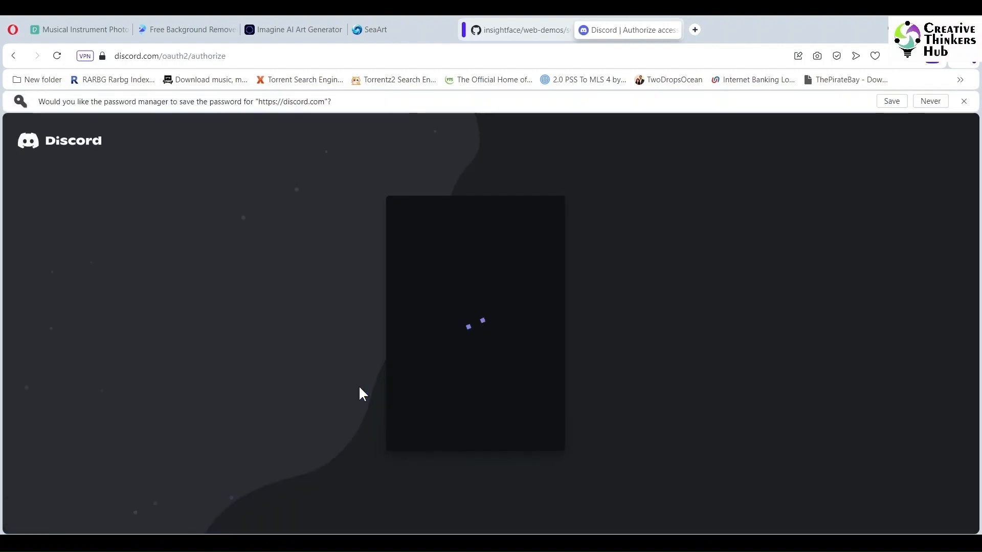
pyautogui.click(893, 102)
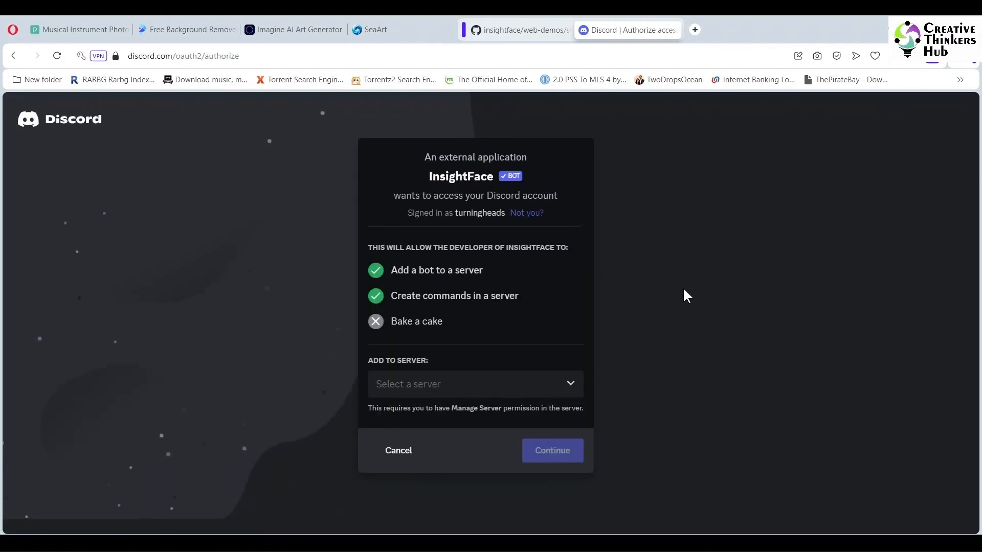
# Step: Add the InsightFace bot to turningheads_design's server, authorize its permissions, and go to the server
pyautogui.click(500, 395)
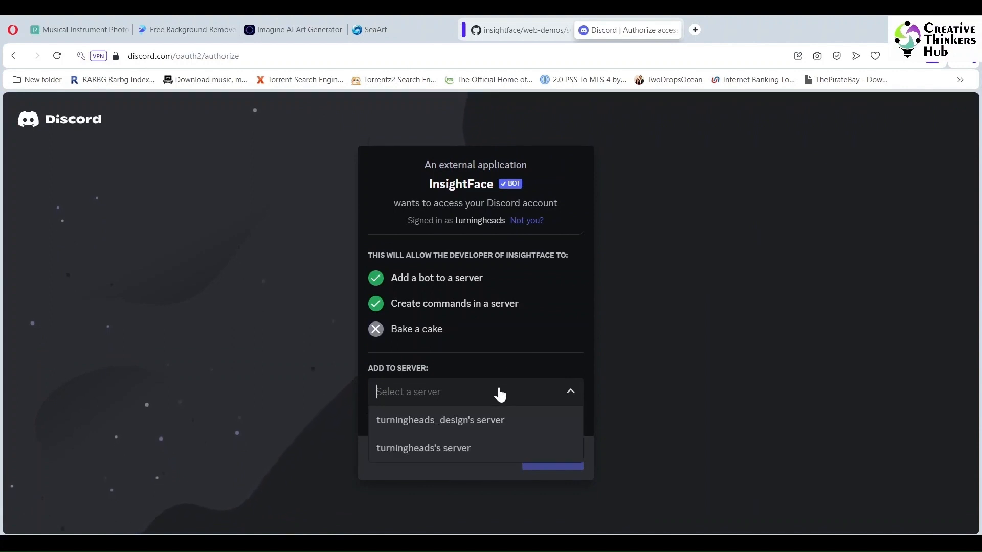
pyautogui.click(444, 423)
pyautogui.click(555, 458)
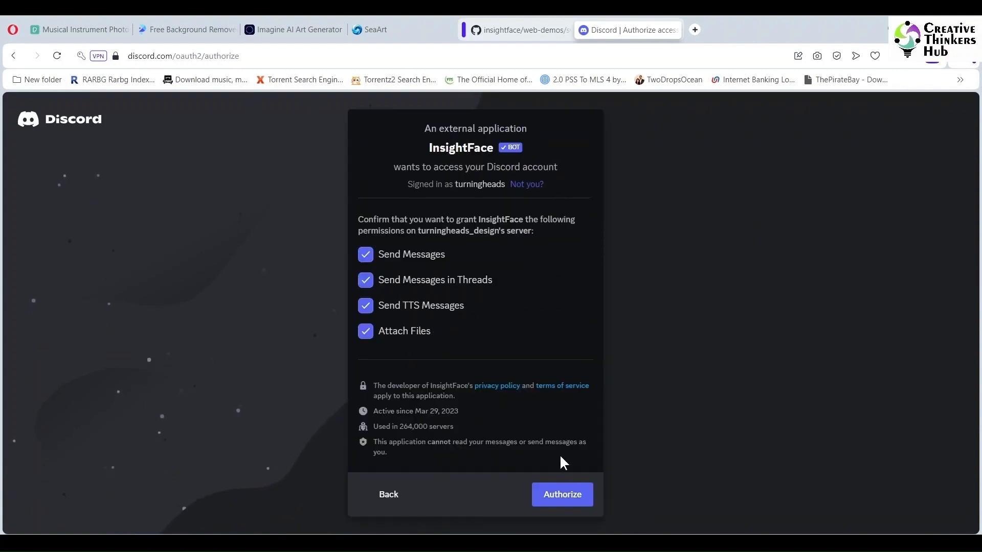
pyautogui.click(562, 496)
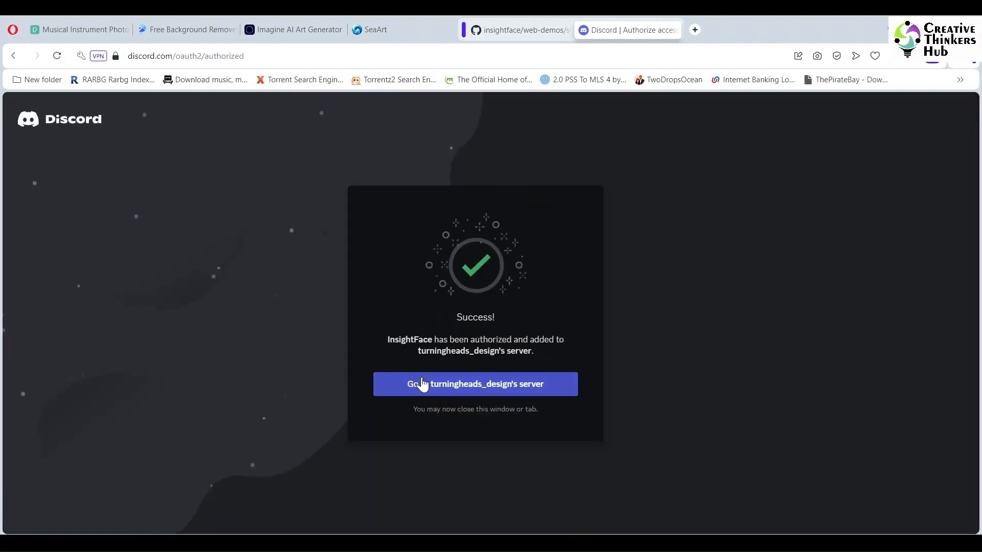
pyautogui.click(429, 386)
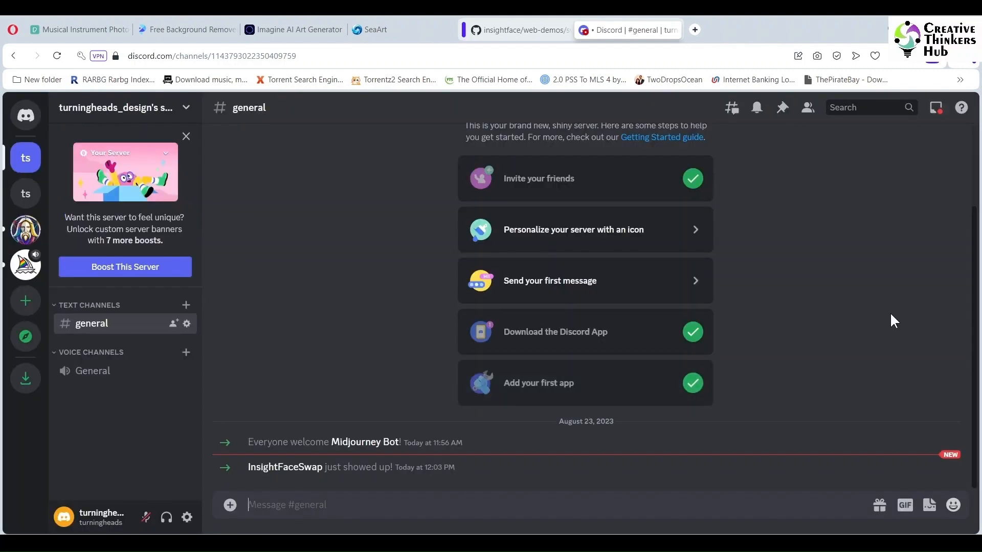
# Step: Start a /saveid command in the general channel and set its idname to PShoot
pyautogui.click(24, 161)
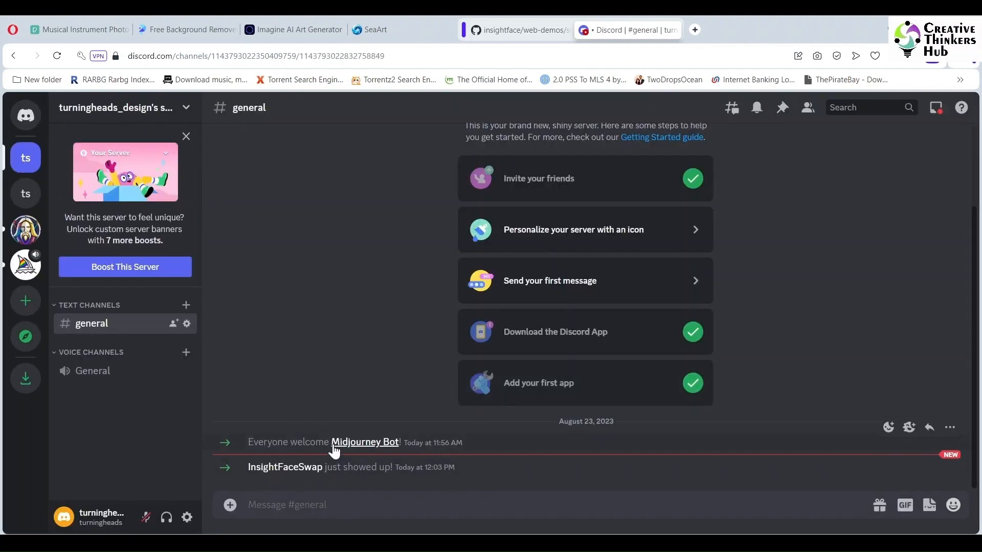
pyautogui.write('/saveid')
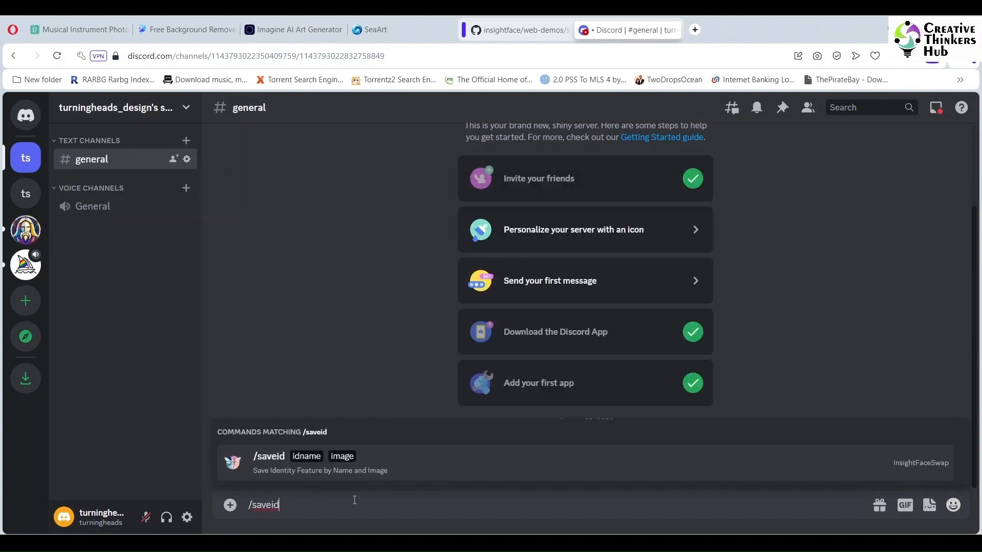
pyautogui.press('Return')
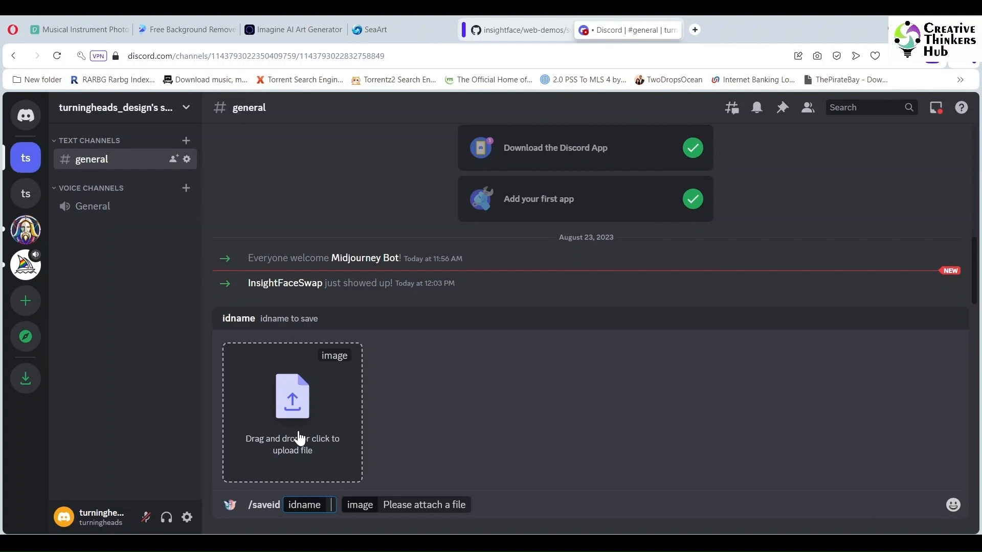
pyautogui.write('Port')
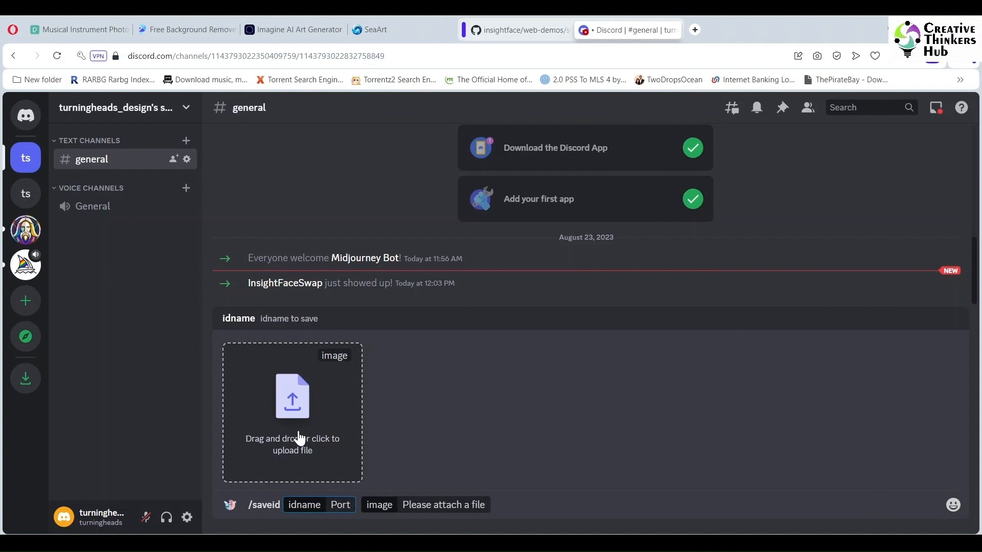
pyautogui.press('BackSpace')
pyautogui.press('BackSpace')
pyautogui.press('BackSpace')
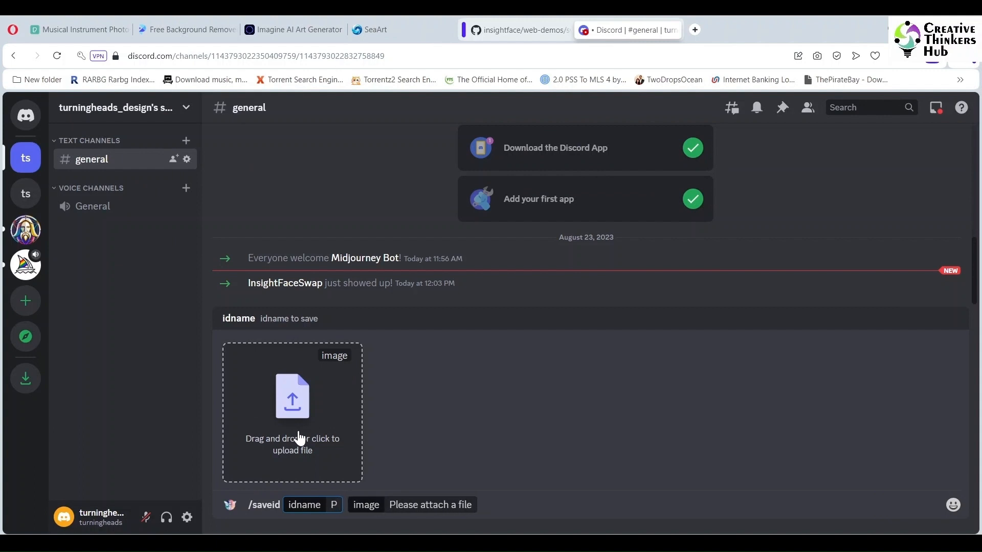
pyautogui.write('Shoot')
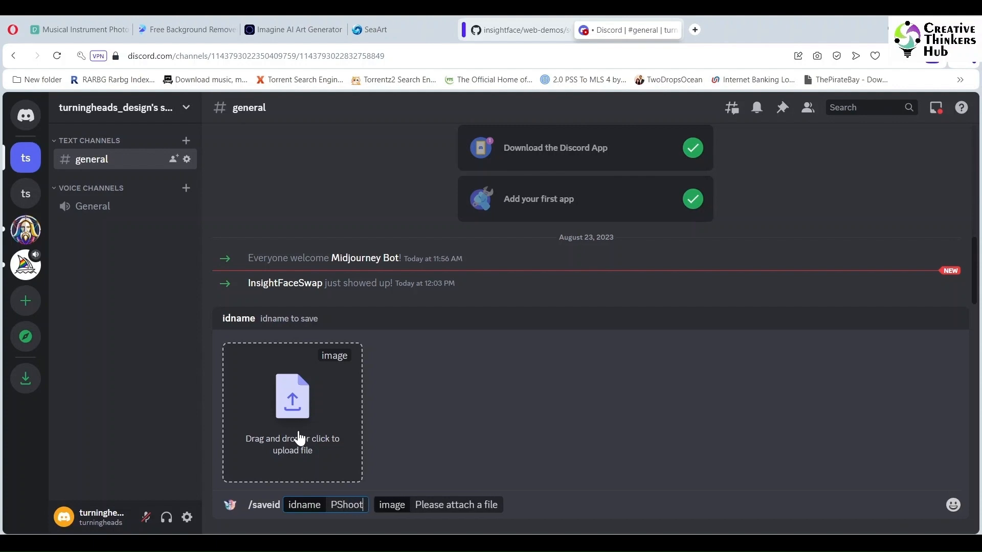
# Step: Attach huzefa_new.png as the identity image and send the /saveid command
pyautogui.click(380, 544)
pyautogui.click(444, 488)
pyautogui.moveTo(479, 338); pyautogui.dragTo(291, 442)
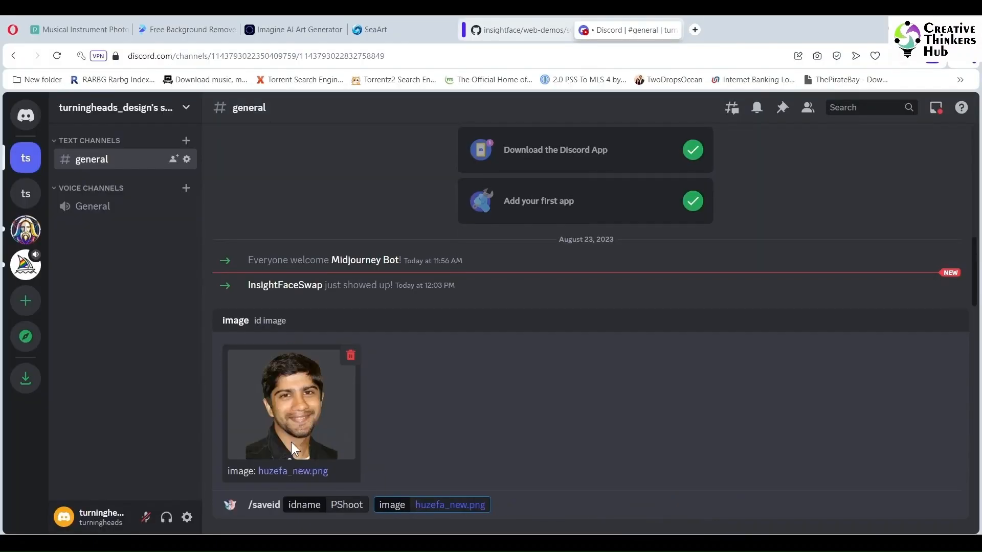
pyautogui.click(531, 506)
pyautogui.press('Return')
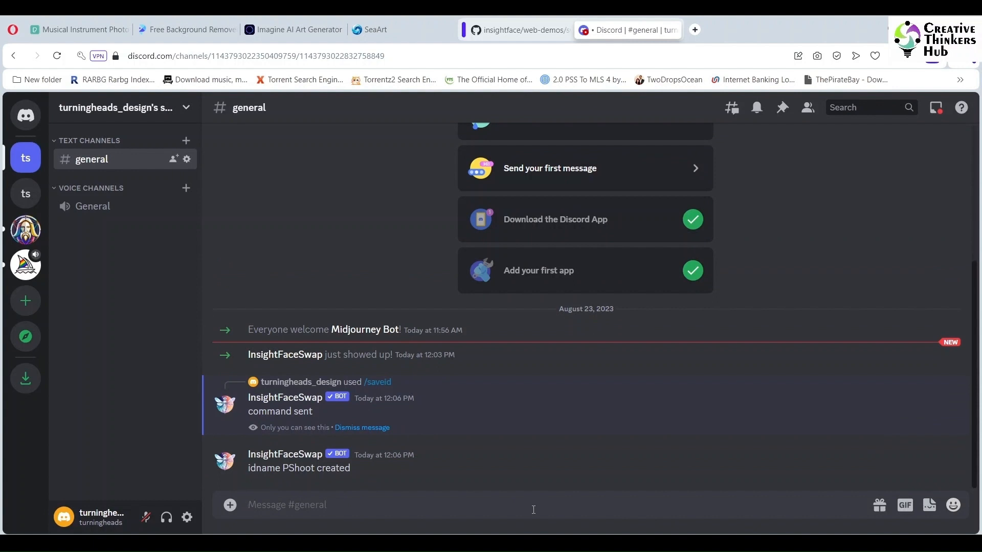
# Step: Start a /swapid command in the general channel and set its idname to PShoot
pyautogui.write('/swapid')
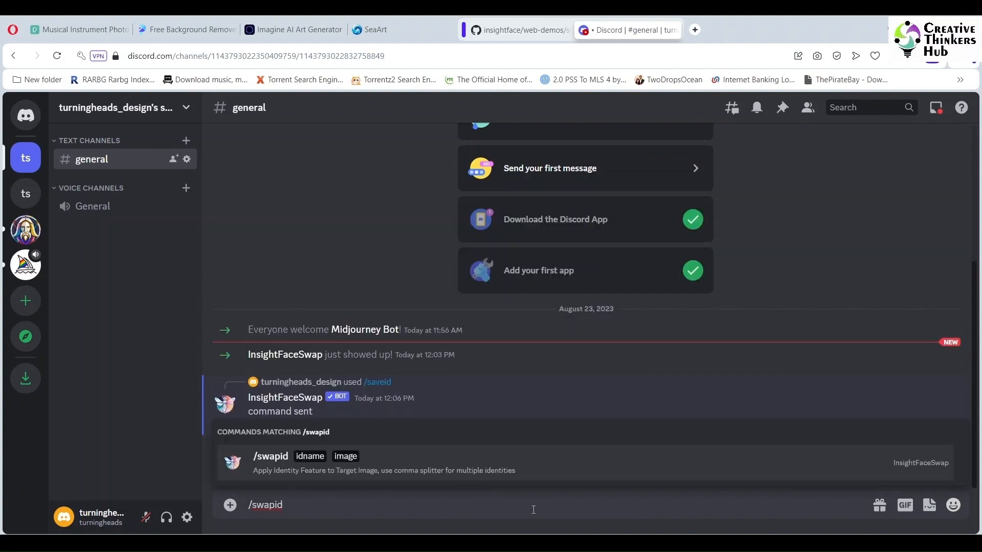
pyautogui.press('Return')
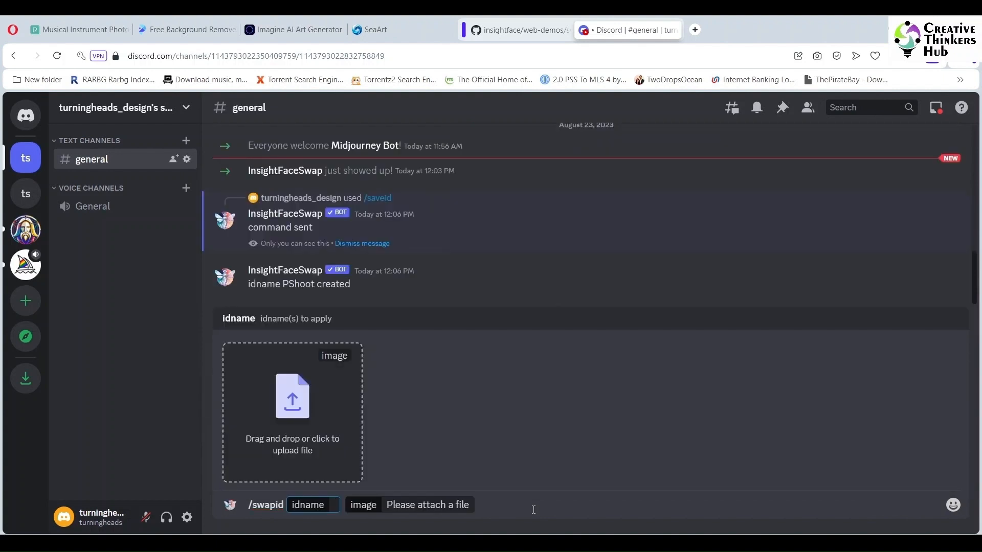
pyautogui.write('P')
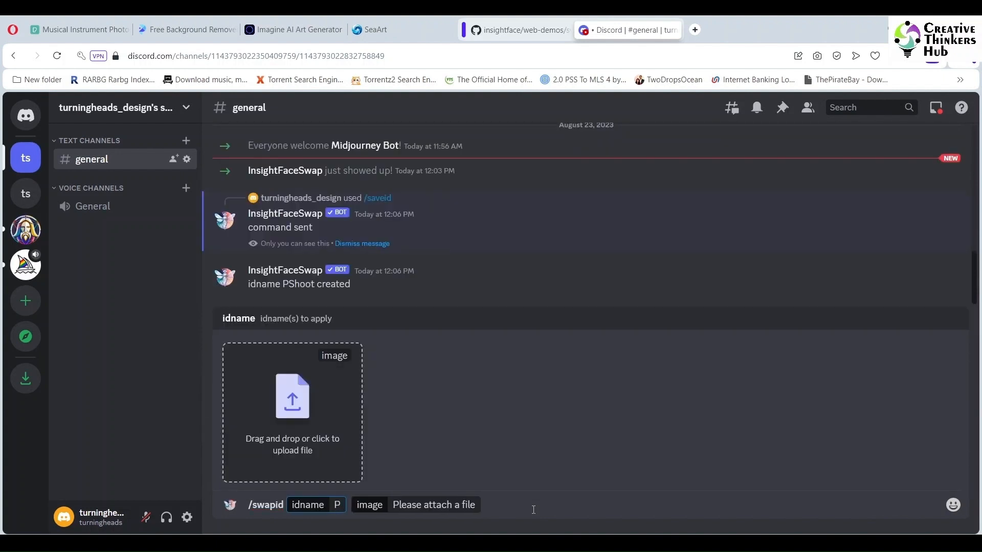
pyautogui.write('Shoot')
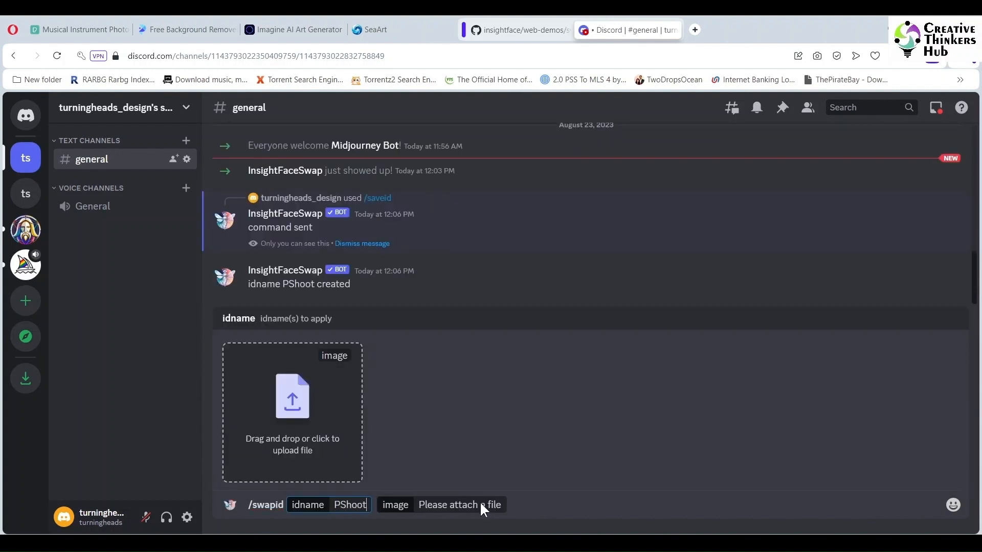
# Step: Attach chv780p4msb2kn2ghacg.png from the Target folder as the target image and send the /swapid command
pyautogui.click(480, 505)
pyautogui.click(289, 405)
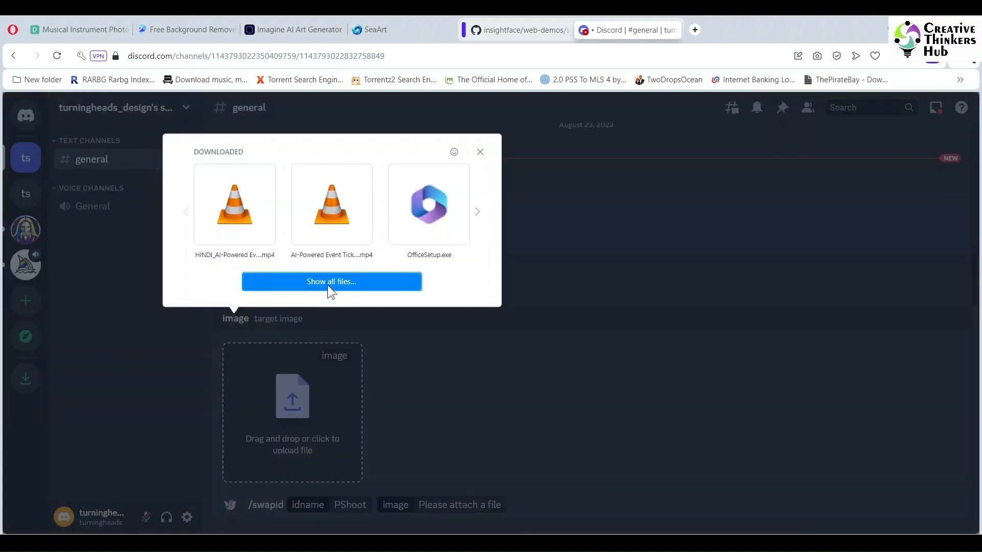
pyautogui.click(379, 542)
pyautogui.click(450, 494)
pyautogui.click(173, 170)
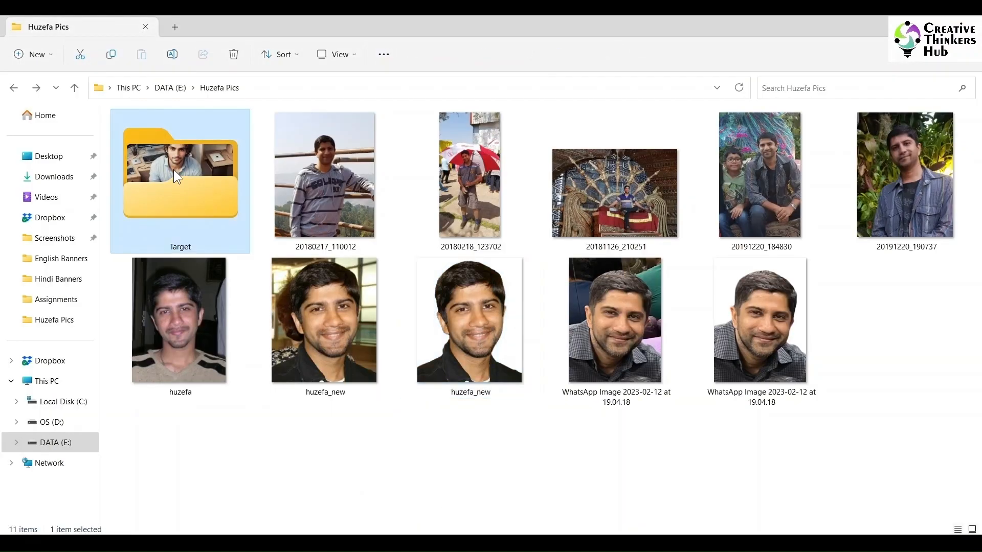
pyautogui.doubleClick(174, 170)
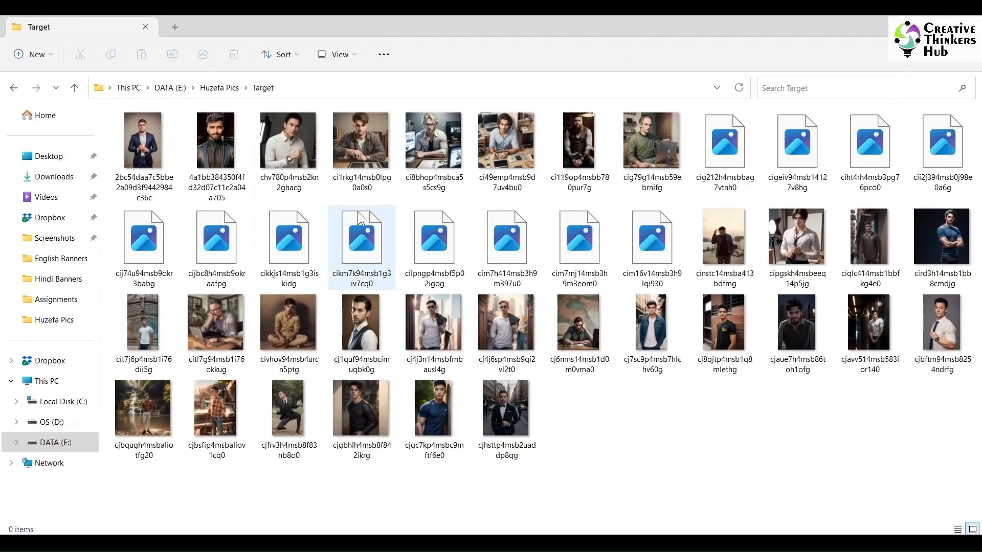
pyautogui.click(293, 143)
pyautogui.moveTo(293, 144); pyautogui.dragTo(290, 389)
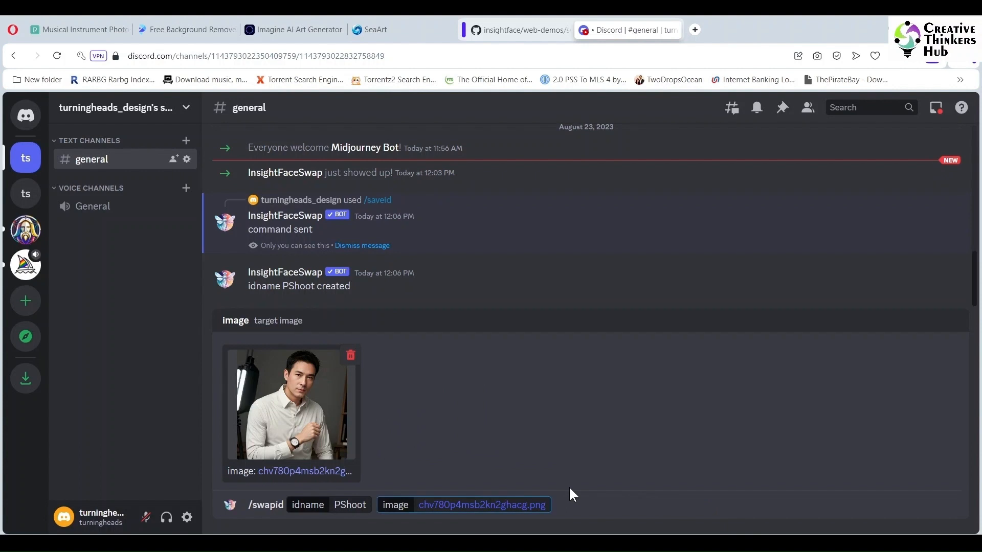
pyautogui.press('Return')
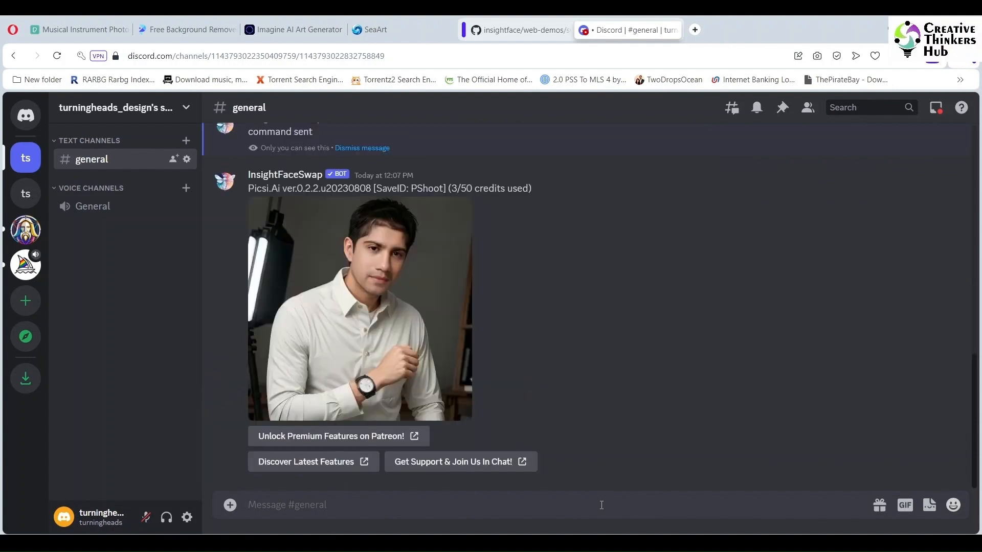
# Step: Save the face-swapped result image into a new folder named Final inside Huzefa Pics
pyautogui.click(404, 310)
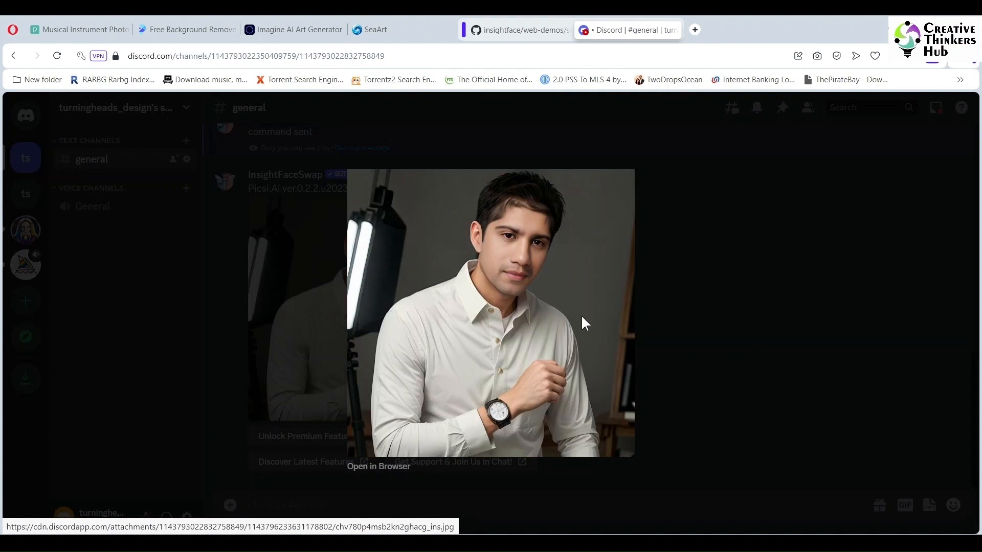
pyautogui.rightClick(527, 290)
pyautogui.click(546, 323)
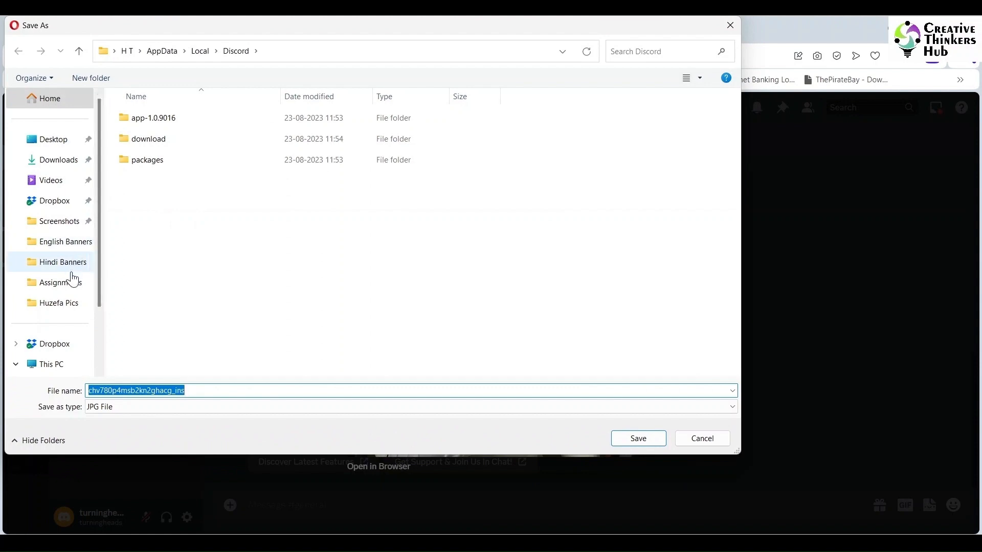
pyautogui.click(59, 304)
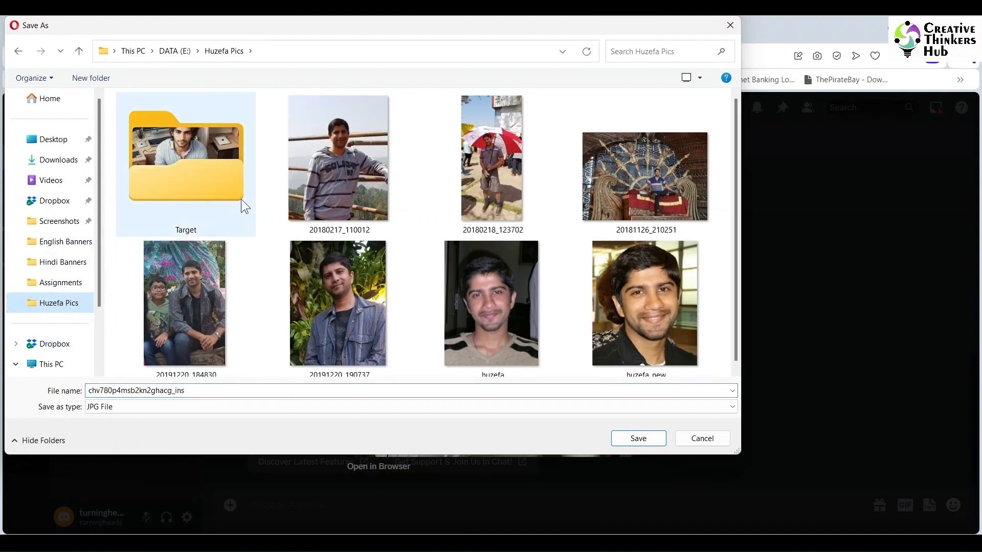
pyautogui.click(87, 79)
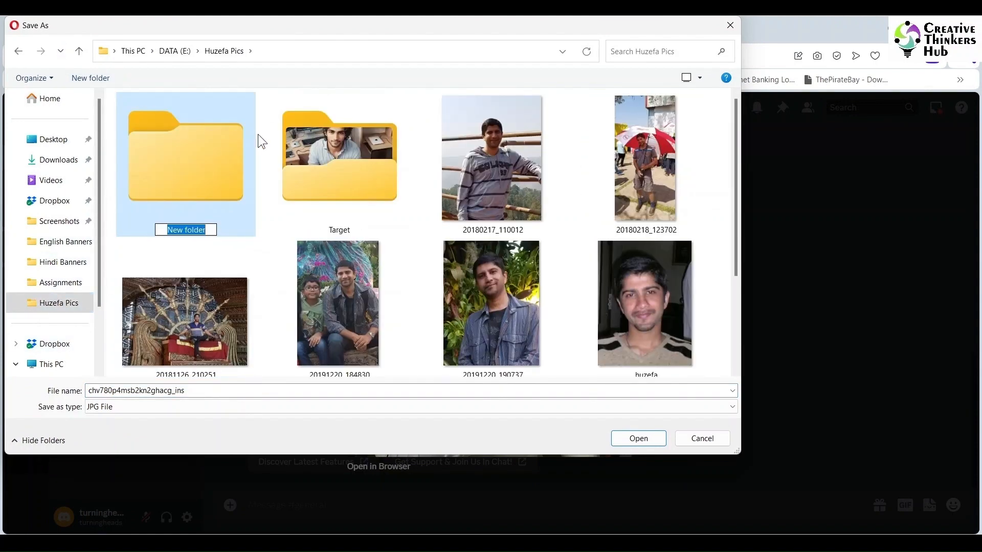
pyautogui.write('Final')
pyautogui.press('Return')
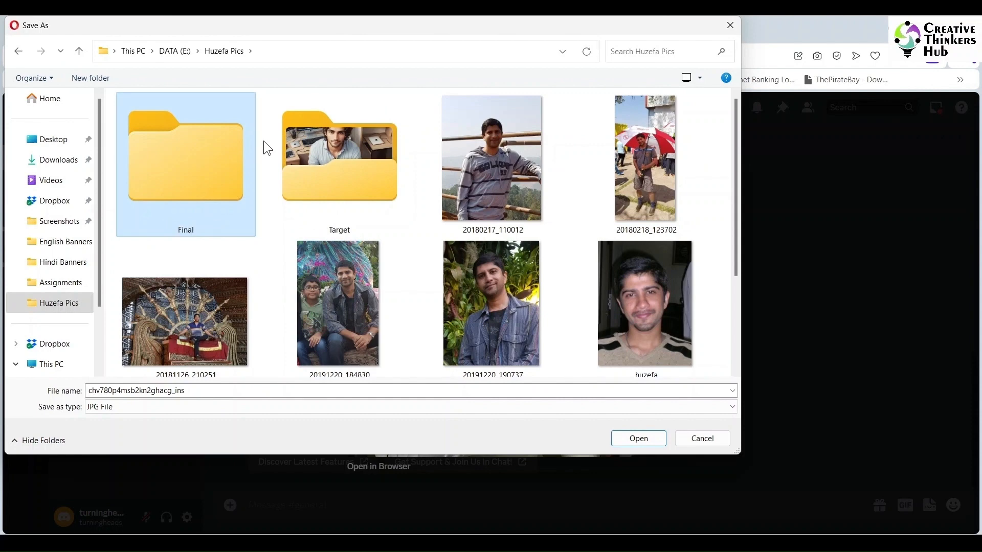
pyautogui.press('Return')
pyautogui.click(639, 444)
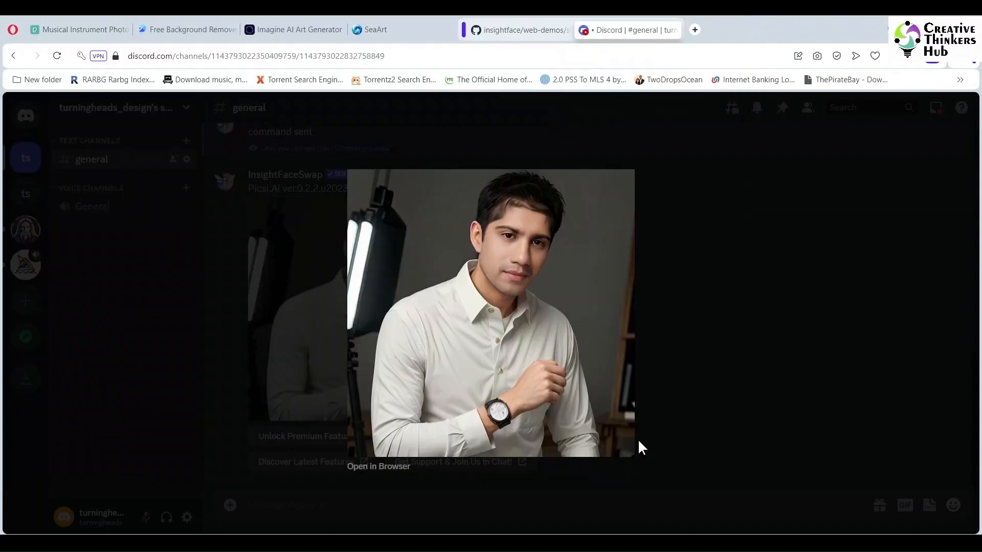
pyautogui.click(756, 255)
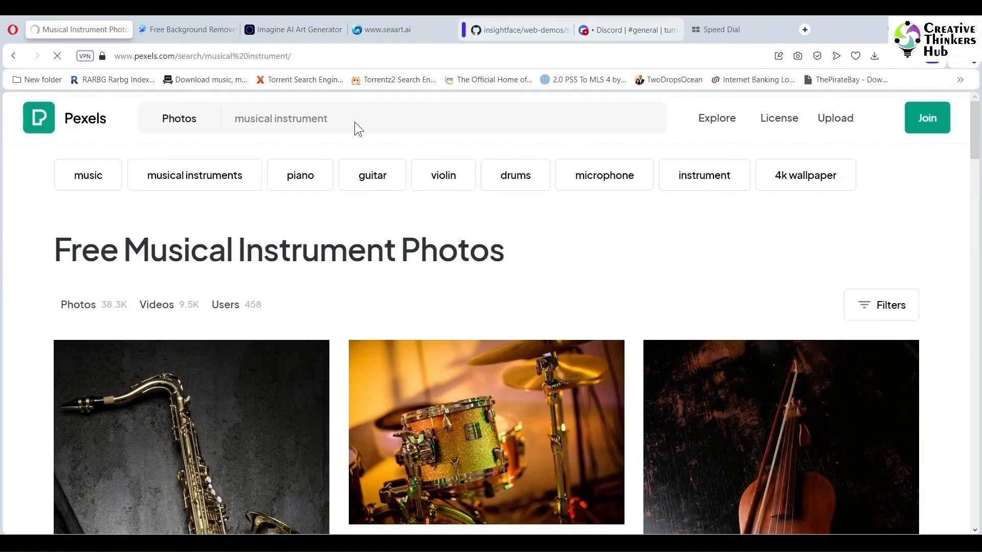
# Step: Search Pexels photos for man wearing suit
pyautogui.click(344, 114)
pyautogui.hotkey('ctrl', 'a')
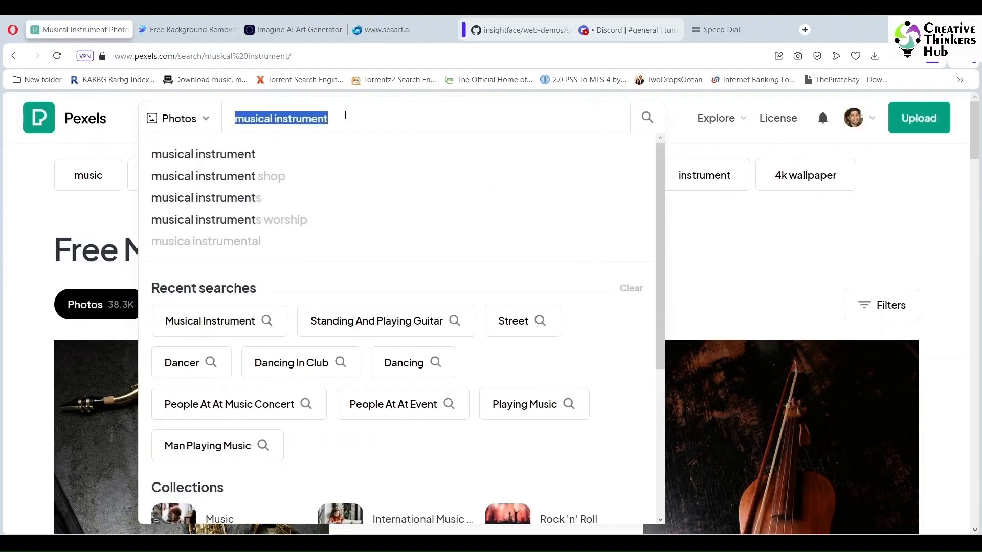
pyautogui.write('man')
pyautogui.press('BackSpace')
pyautogui.press('BackSpace')
pyautogui.press('BackSpace')
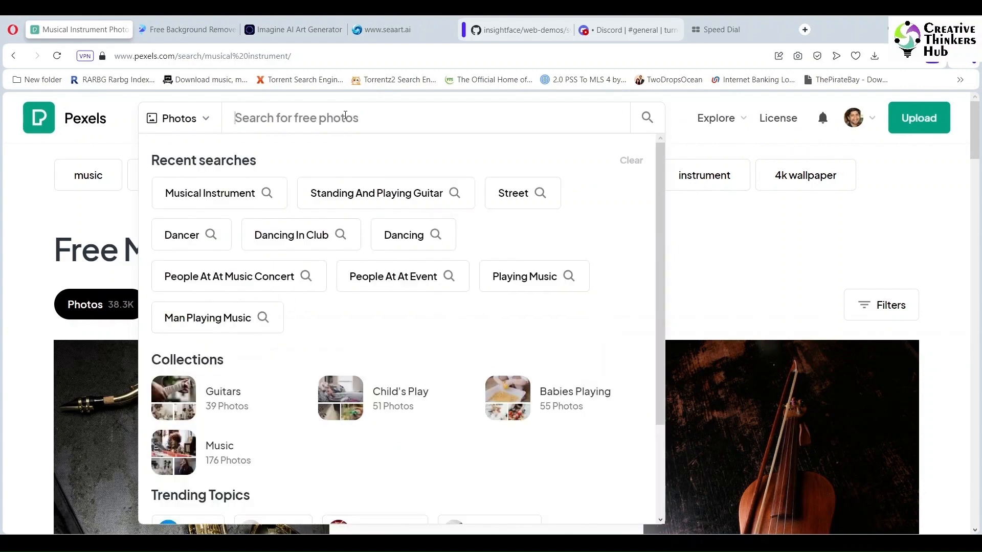
pyautogui.write('man wearing suit')
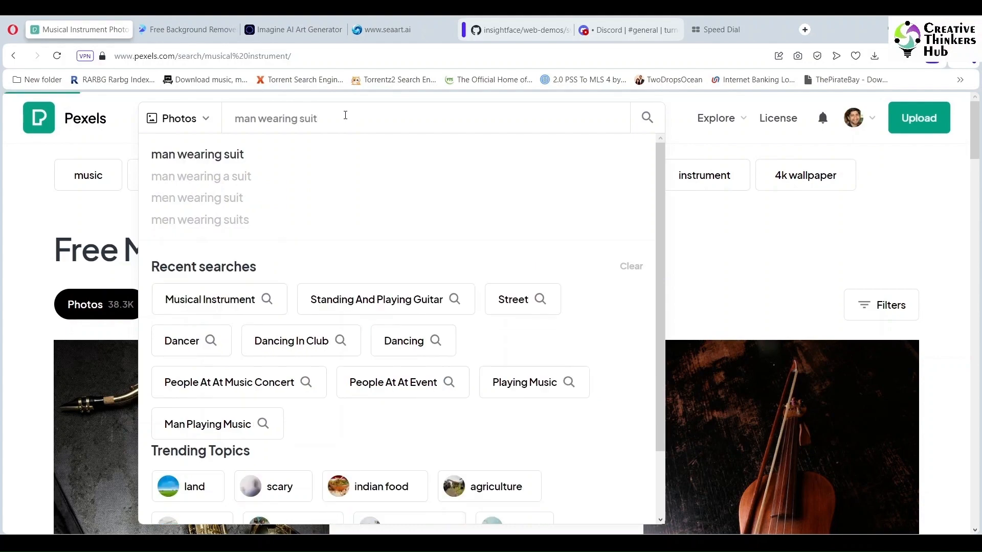
pyautogui.press('Return')
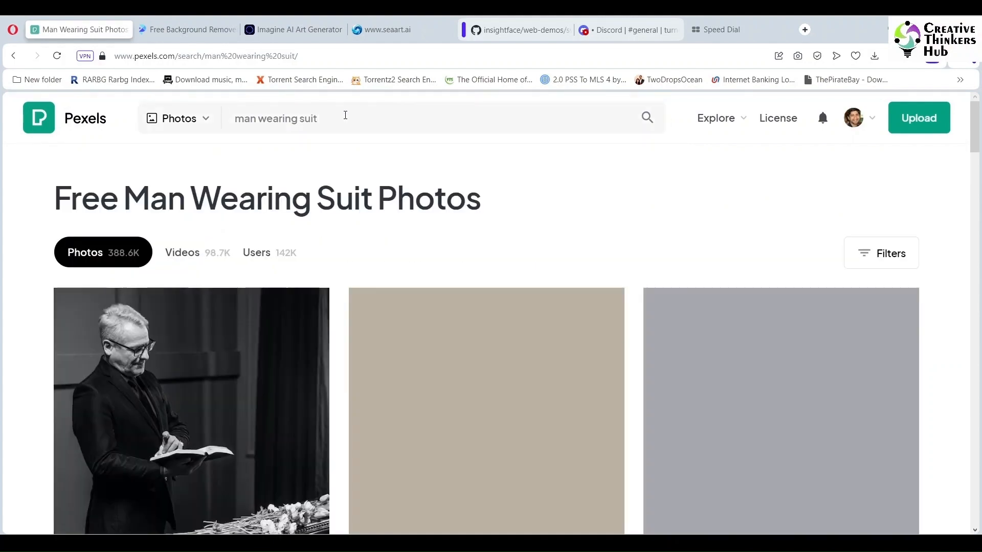
# Step: Download the photo of the suited man with headphones and a smartphone from the results
pyautogui.moveTo(977, 161); pyautogui.dragTo(981, 188)
pyautogui.scroll(-4, 850, 250)
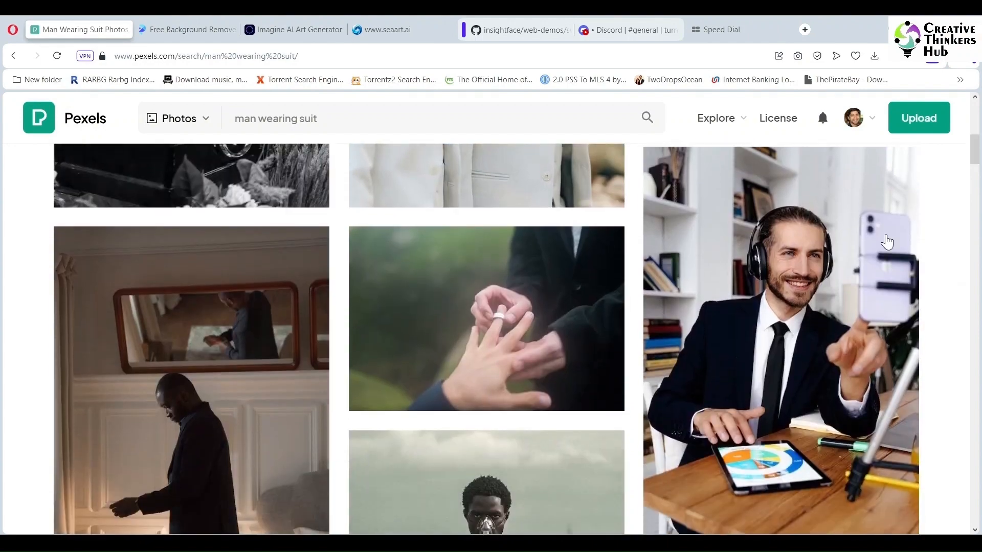
pyautogui.click(851, 251)
pyautogui.click(772, 152)
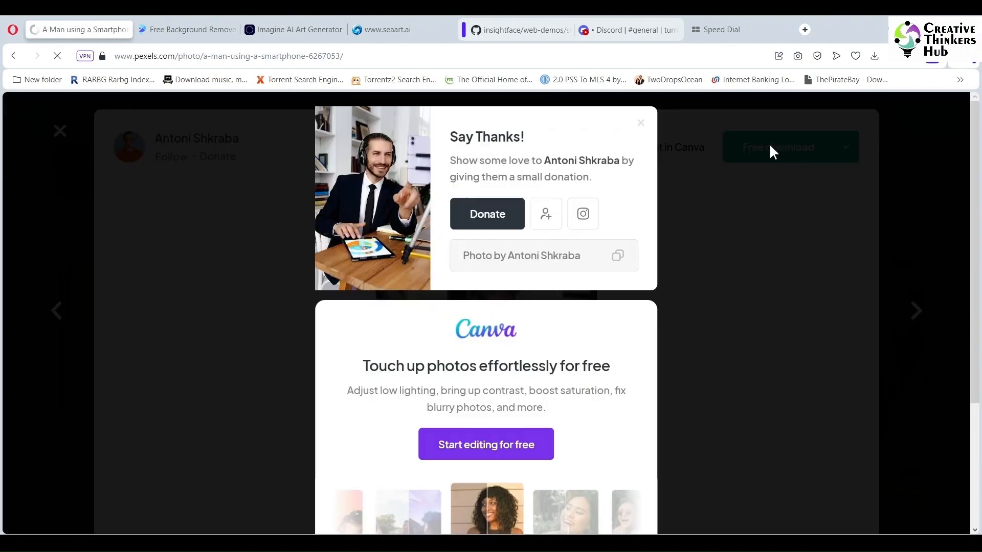
pyautogui.click(641, 128)
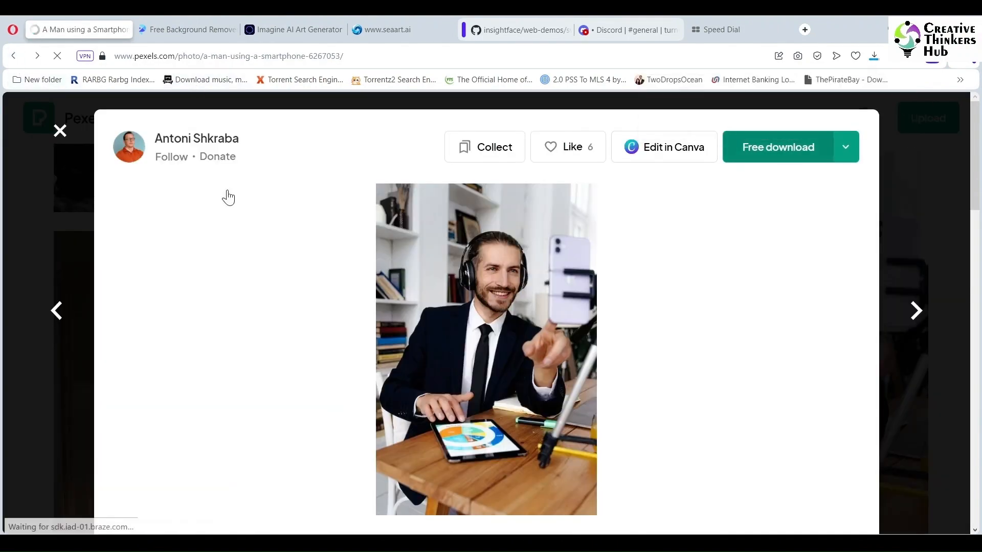
pyautogui.click(60, 131)
# Step: Download the photo of the man wearing a suit and sunglasses smoking a cigarette
pyautogui.scroll(-8, 981, 244)
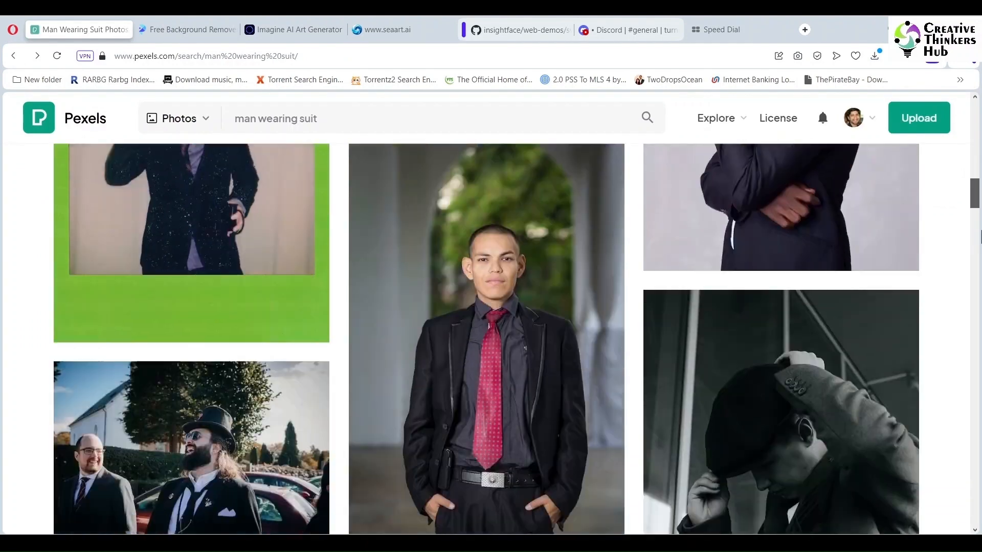
pyautogui.scroll(-10, 981, 244)
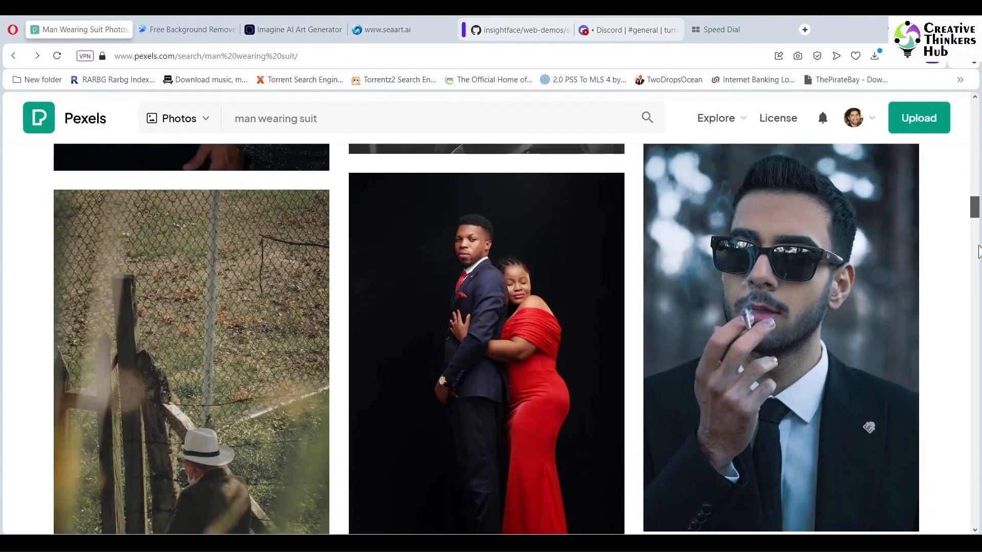
pyautogui.click(828, 324)
pyautogui.click(771, 153)
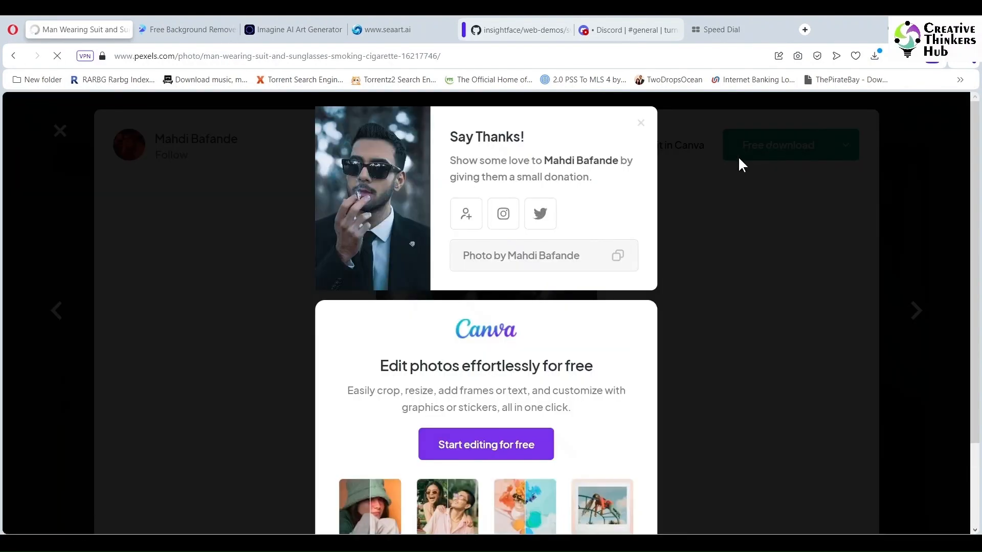
# Step: Search Google Images for man having a stubble and wearing a suit
pyautogui.click(14, 56)
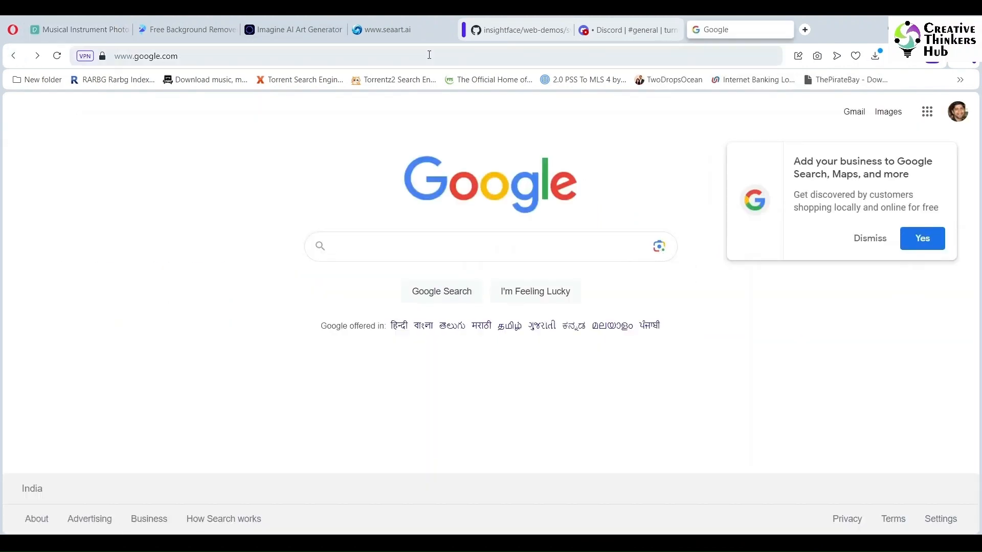
pyautogui.write('man')
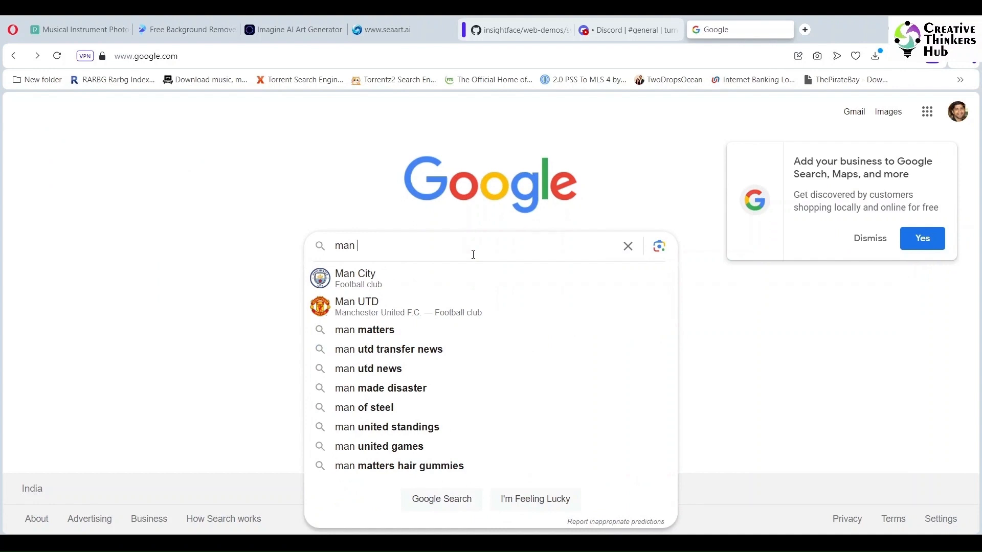
pyautogui.write(' having a stubbl')
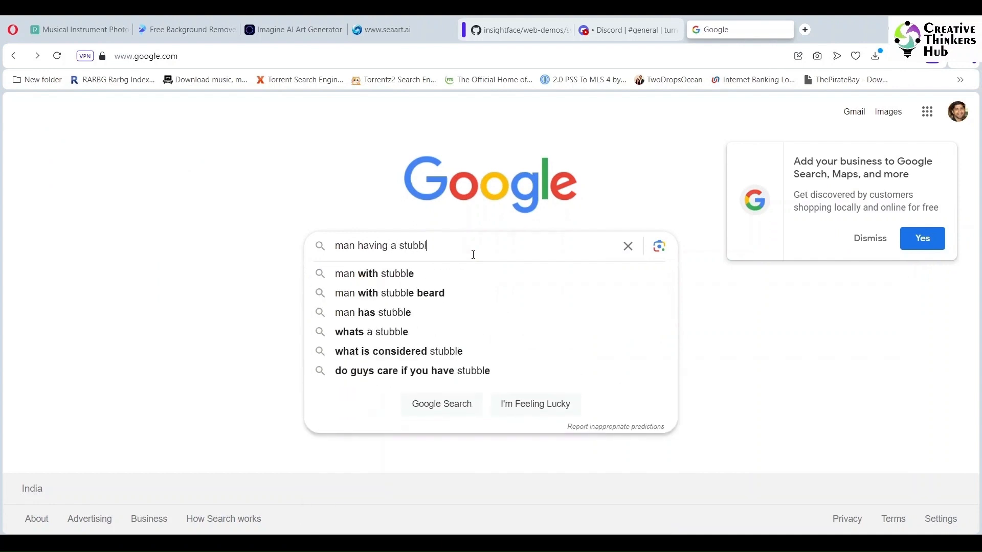
pyautogui.write('e and wearing a suit')
pyautogui.press('Return')
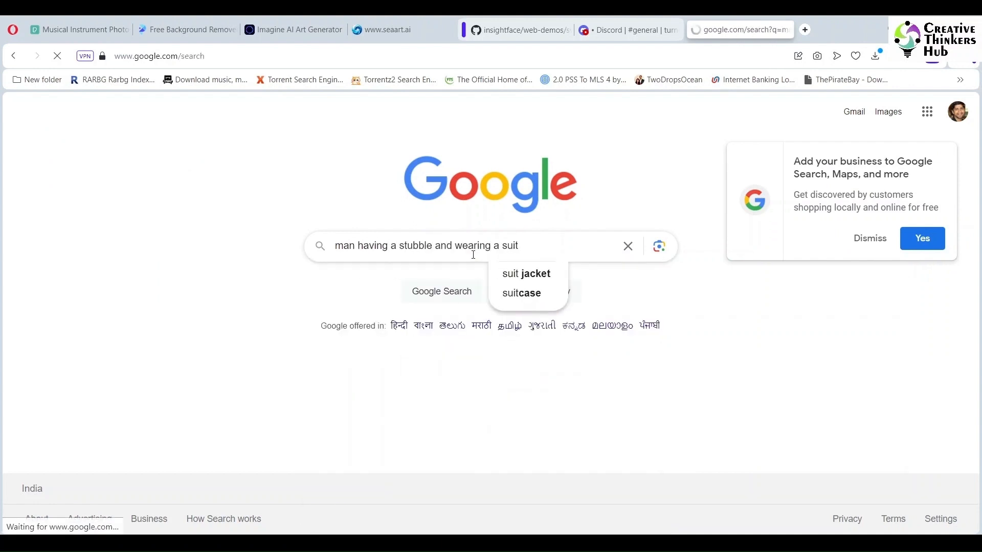
pyautogui.click(136, 161)
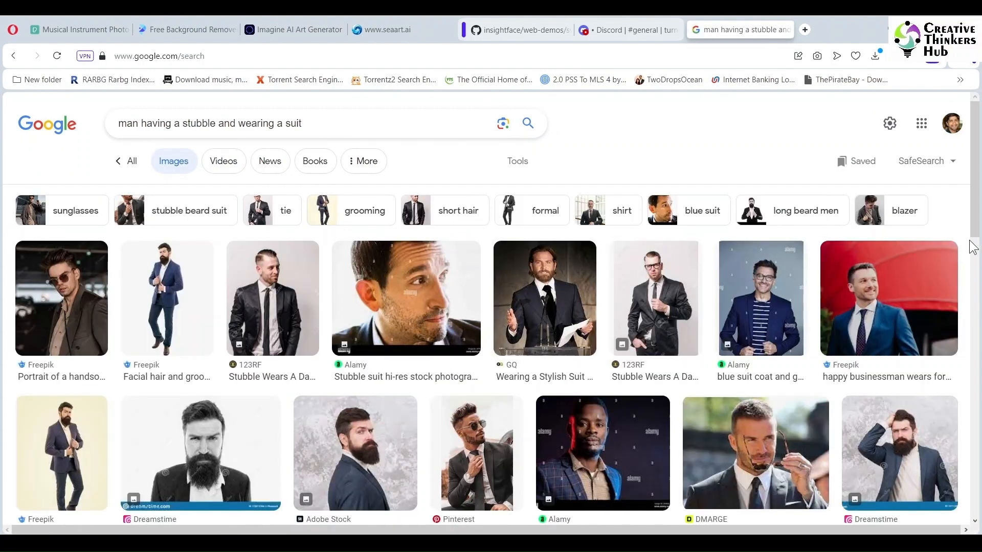
pyautogui.scroll(-6, 971, 247)
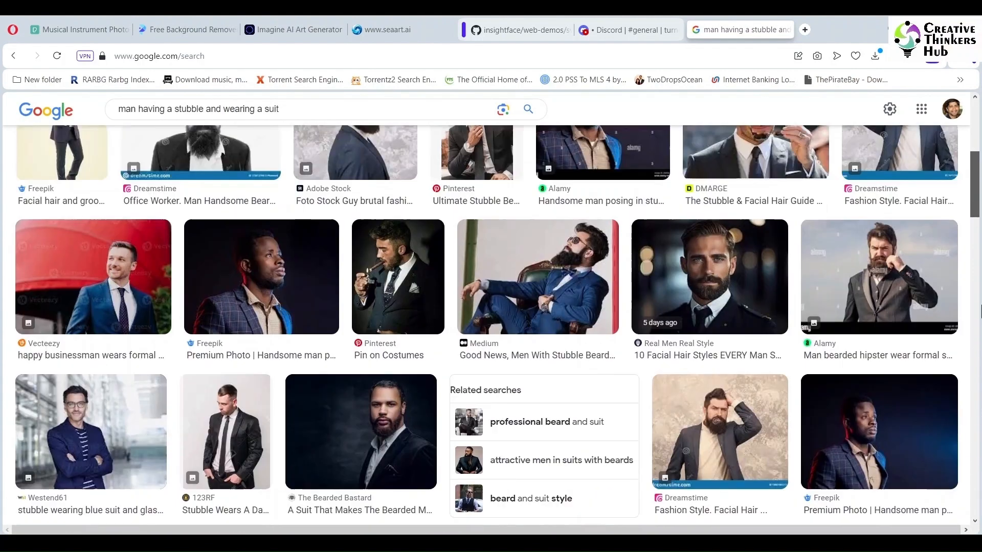
pyautogui.scroll(6, 981, 311)
# Step: Change the Google Images search to clean shaven brunette man wearing a suit
pyautogui.moveTo(228, 121); pyautogui.dragTo(163, 116)
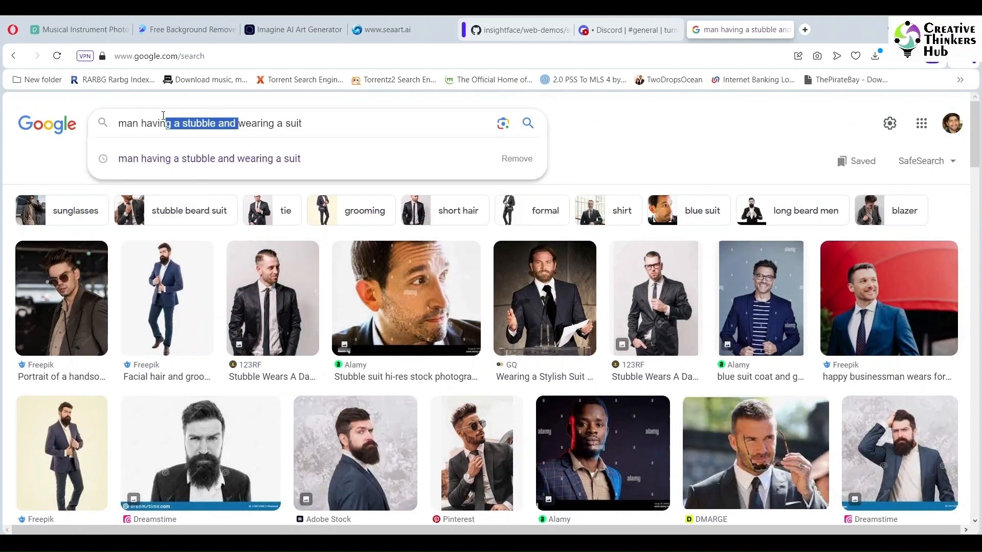
pyautogui.press('BackSpace')
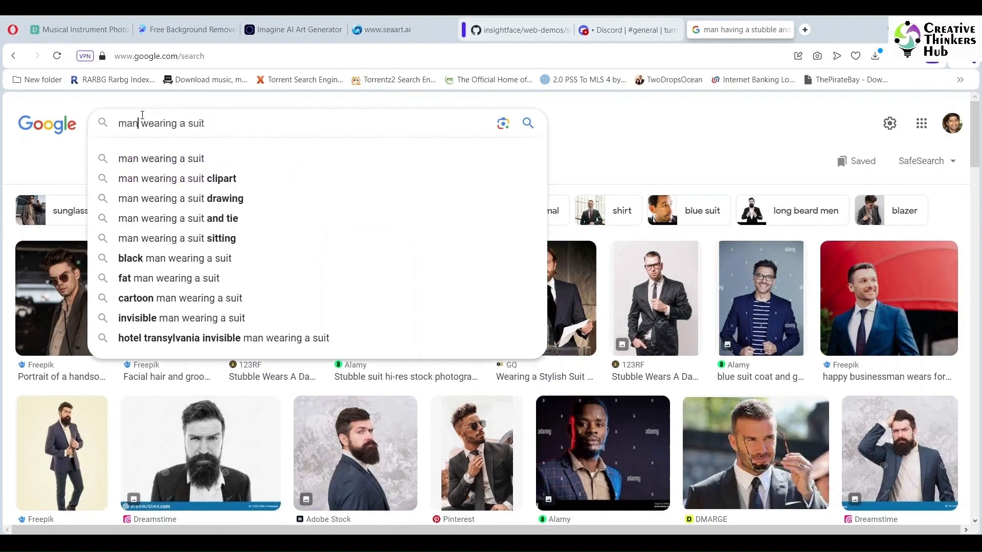
pyautogui.press('Home')
pyautogui.write('clean shave')
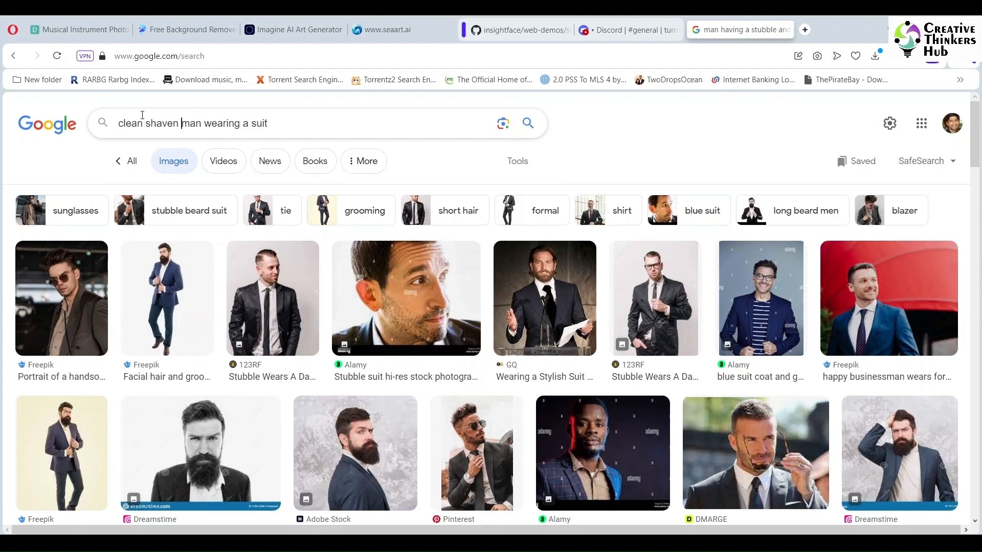
pyautogui.write('n')
pyautogui.press('Return')
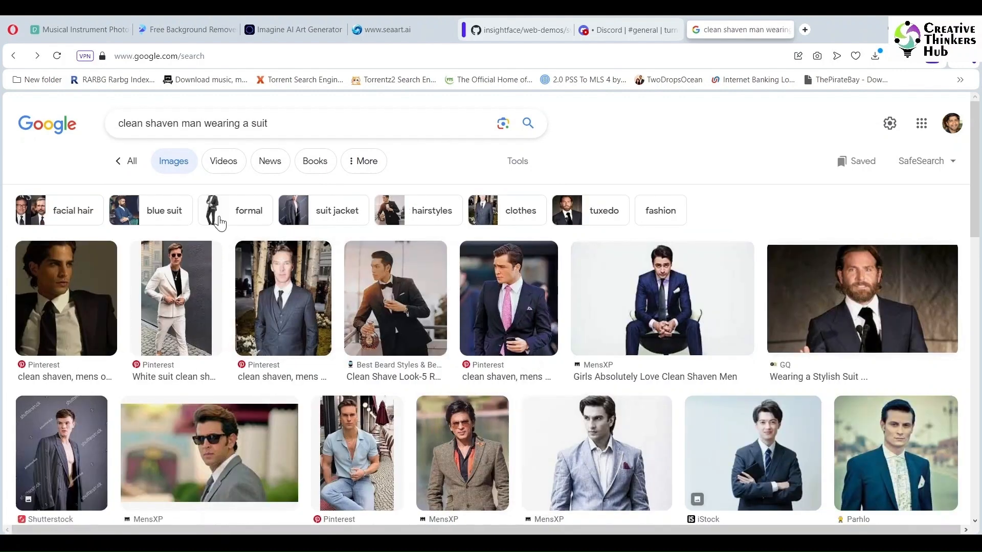
pyautogui.write('br')
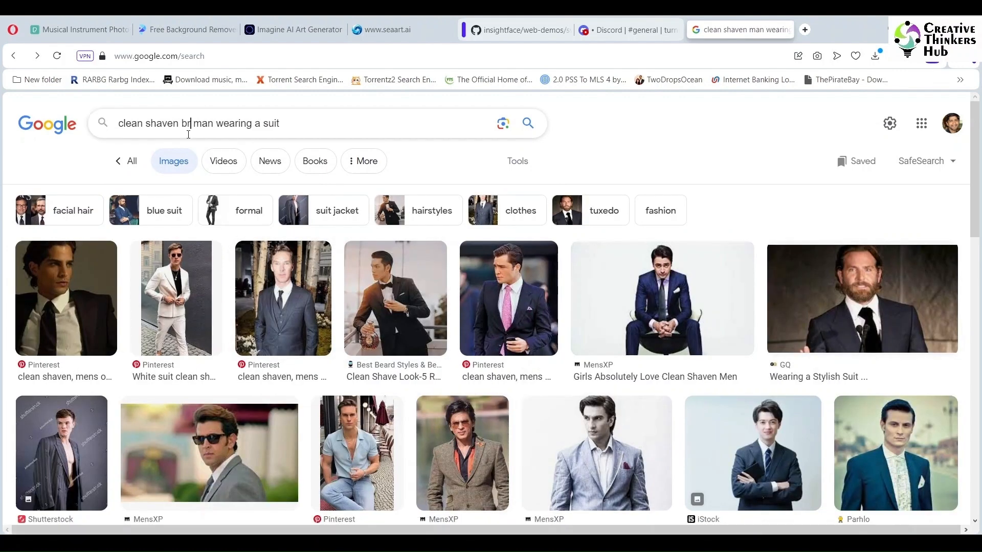
pyautogui.write('unette')
pyautogui.press('Return')
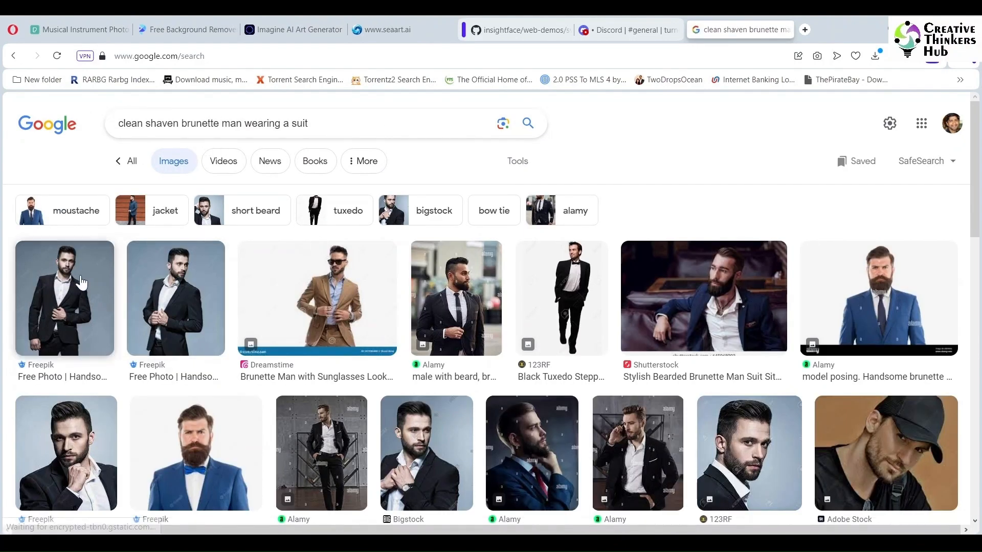
# Step: Open the Freepik page of the man in a black suit with white shirt and download the photo
pyautogui.click(66, 296)
pyautogui.click(865, 152)
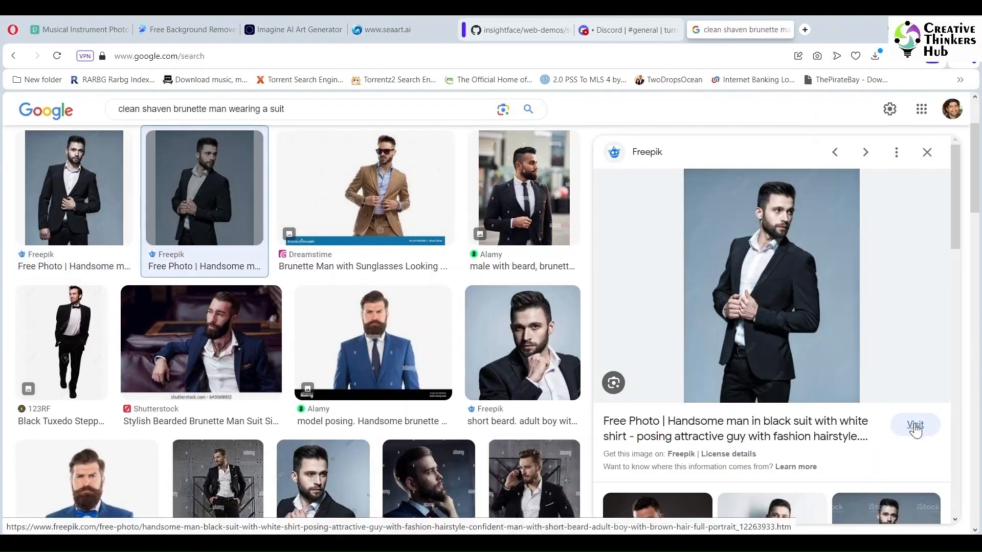
pyautogui.click(915, 426)
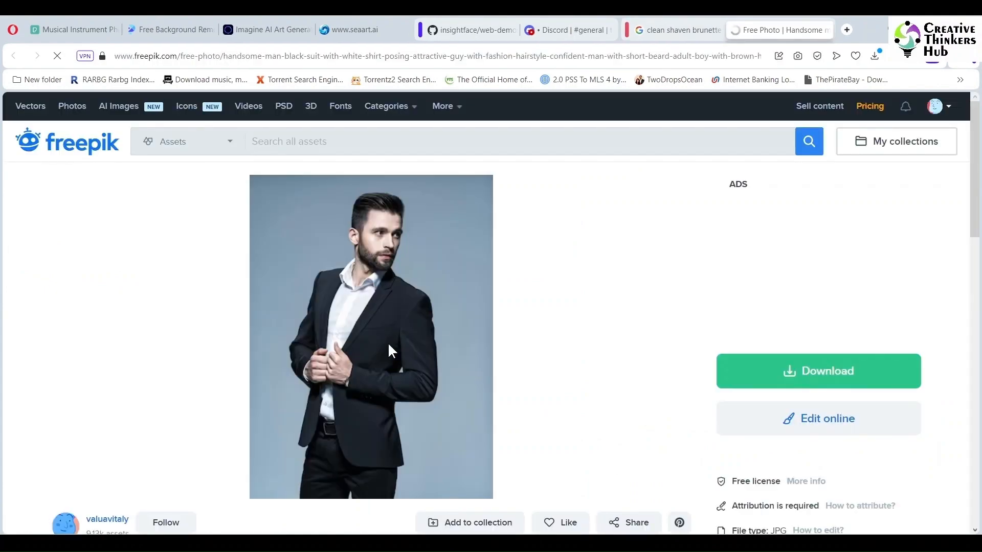
pyautogui.scroll(-2, 388, 343)
pyautogui.click(815, 290)
pyautogui.click(781, 459)
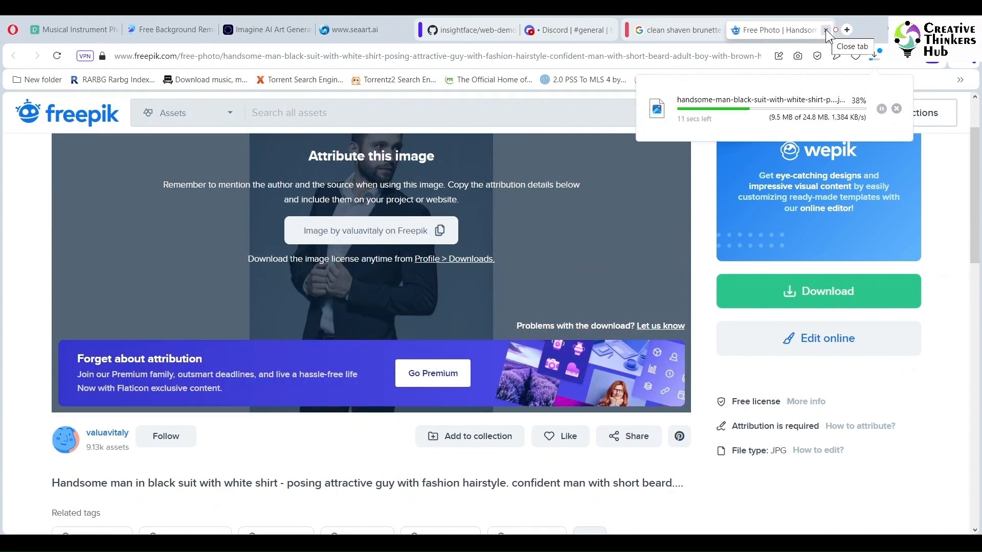
pyautogui.click(826, 30)
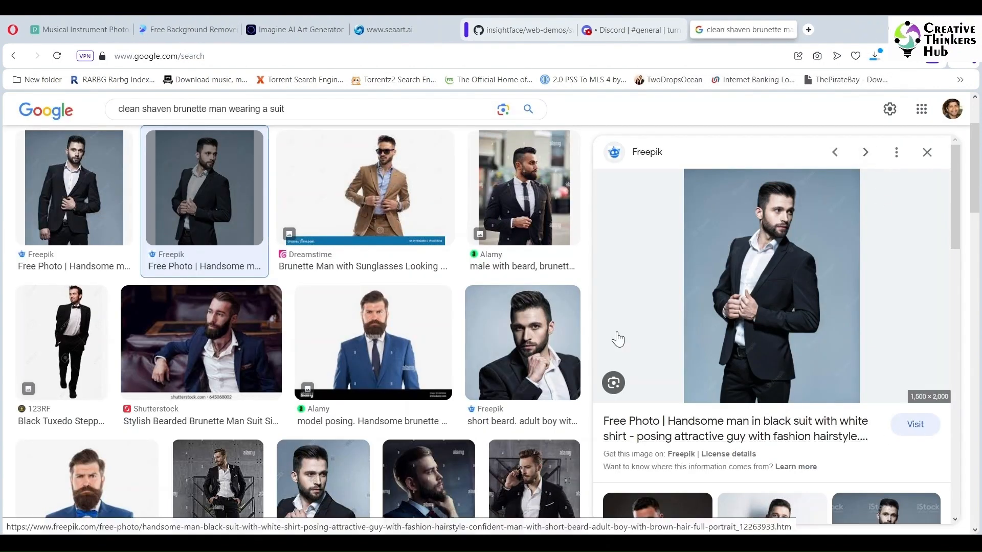
# Step: Download the other Freepik photo of the same man in a black suit from its page
pyautogui.click(67, 210)
pyautogui.click(912, 424)
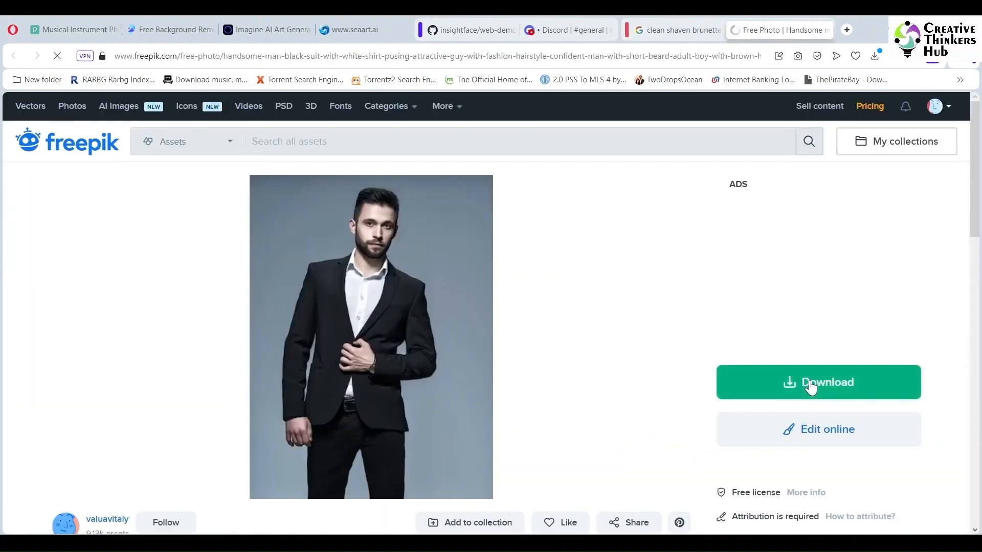
pyautogui.click(812, 385)
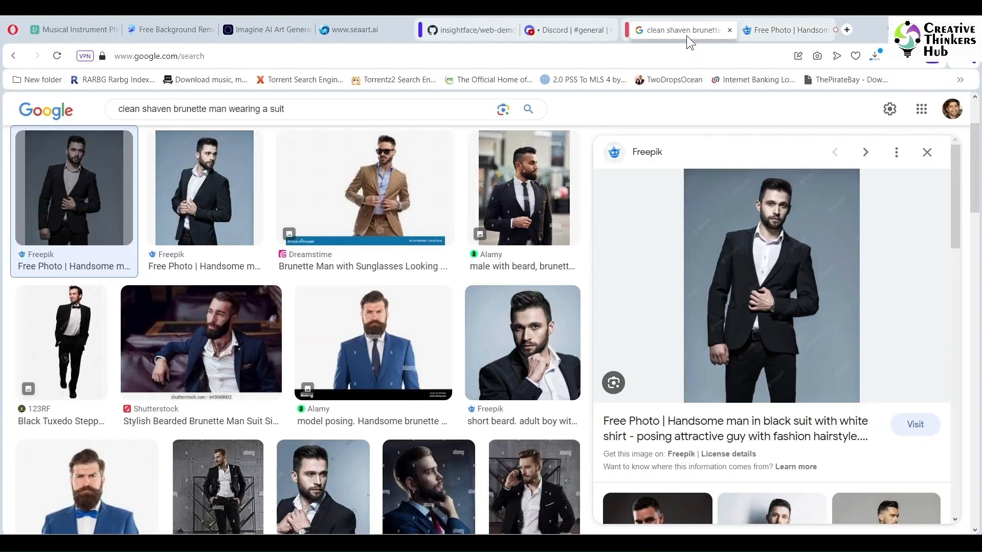
pyautogui.click(686, 34)
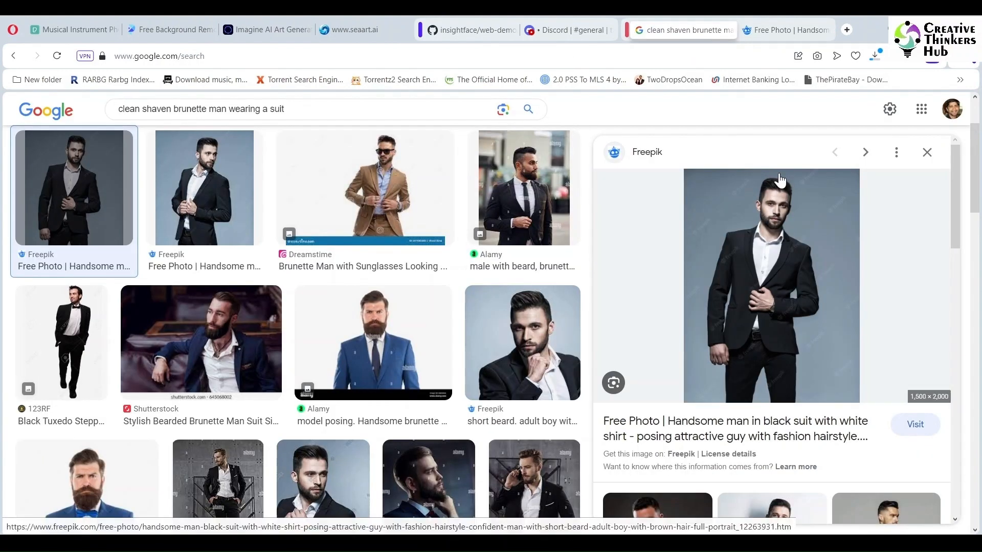
# Step: Download the preview of the Adobe Stock photo of the bearded man wearing a black cap
pyautogui.moveTo(956, 170); pyautogui.dragTo(953, 251)
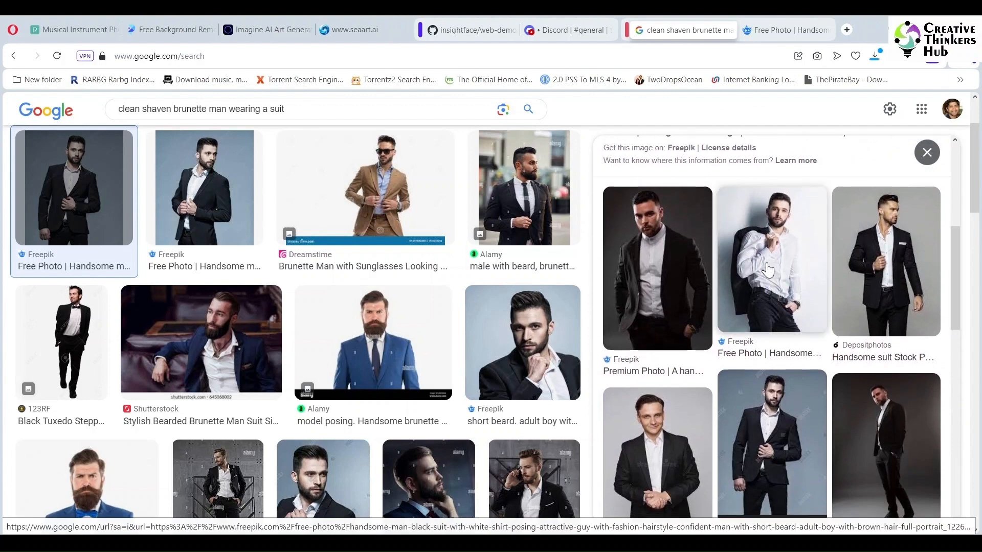
pyautogui.click(927, 153)
pyautogui.moveTo(978, 194); pyautogui.dragTo(981, 236)
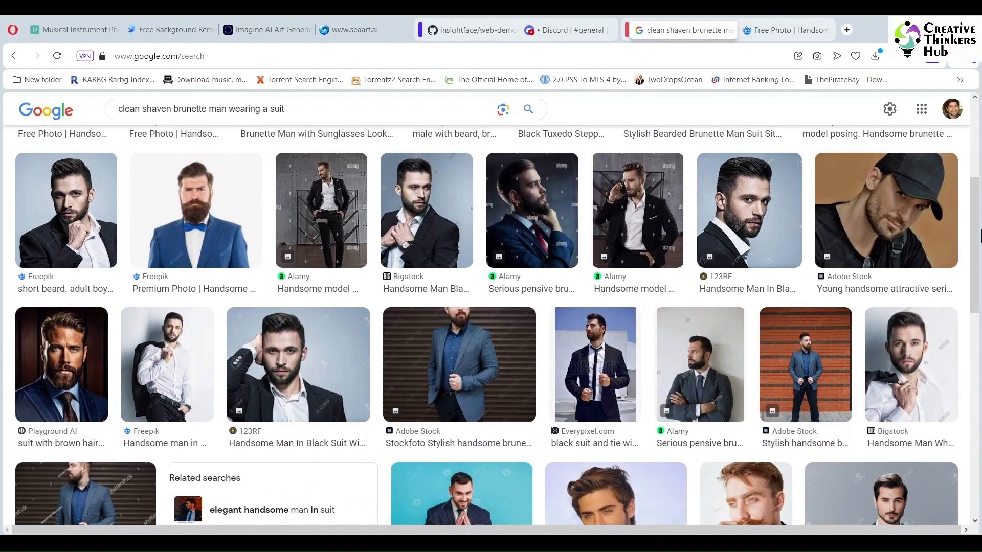
pyautogui.click(890, 188)
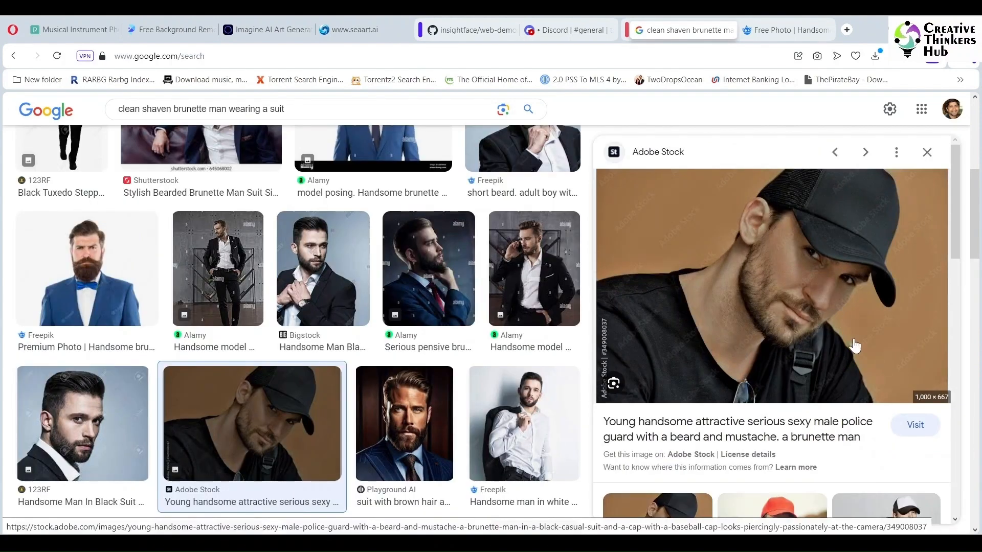
pyautogui.click(915, 427)
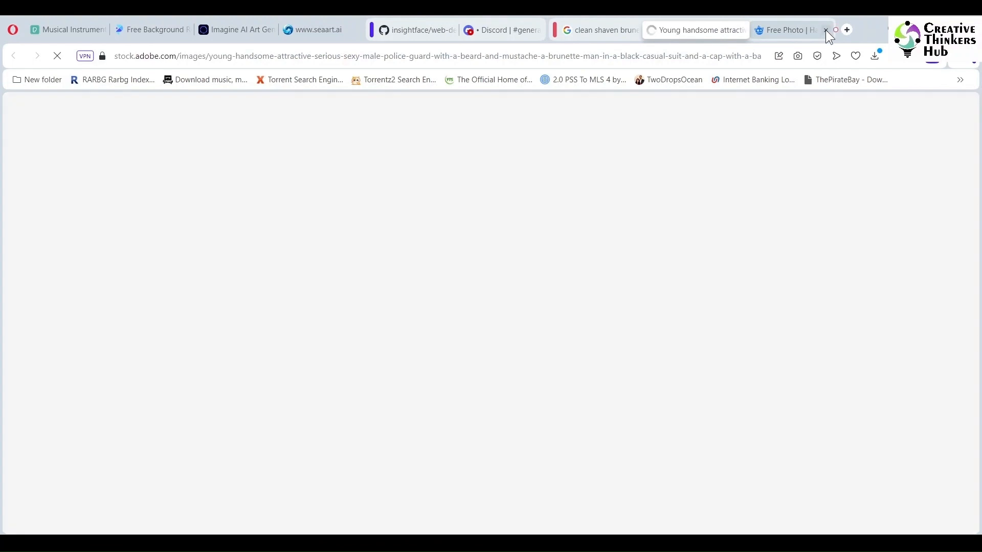
pyautogui.click(826, 30)
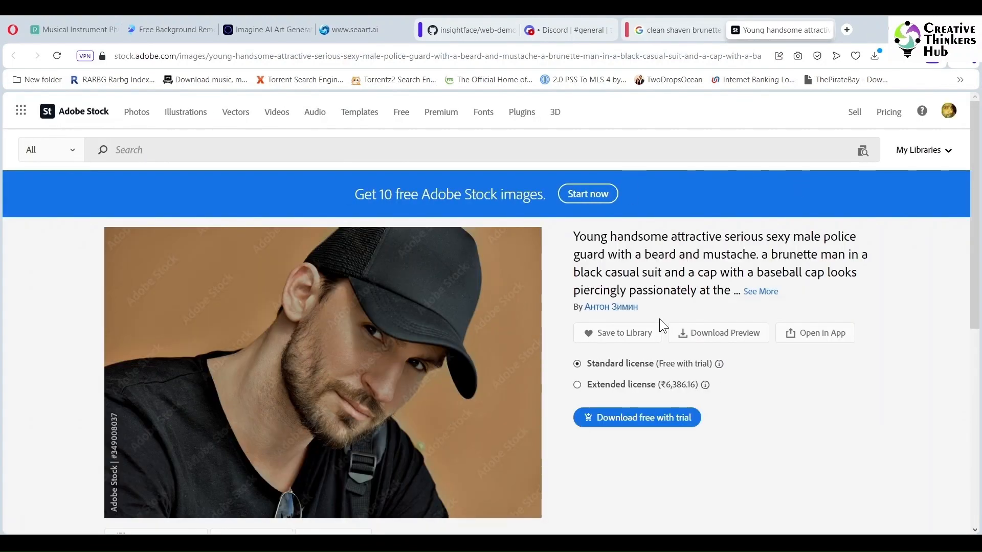
pyautogui.moveTo(720, 365)
pyautogui.click(721, 333)
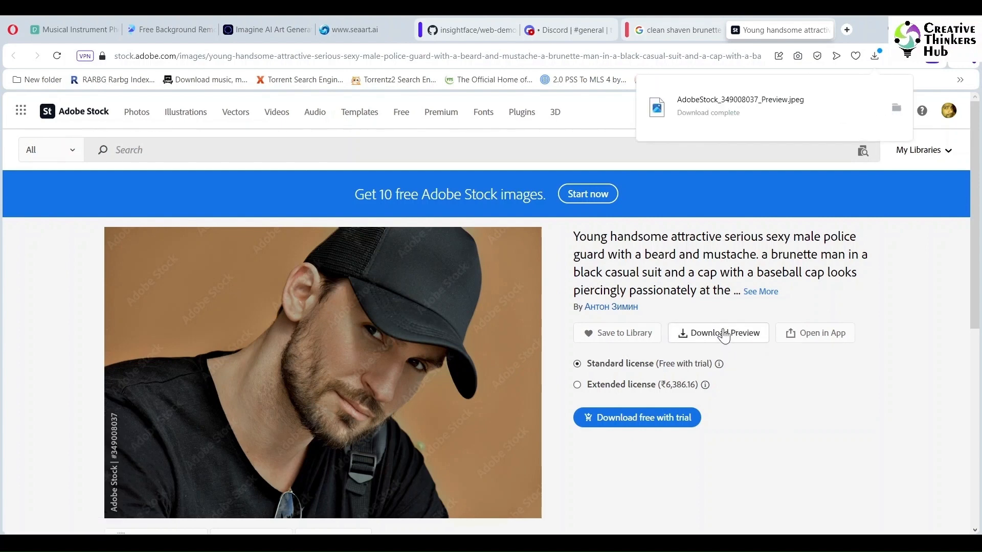
pyautogui.click(825, 31)
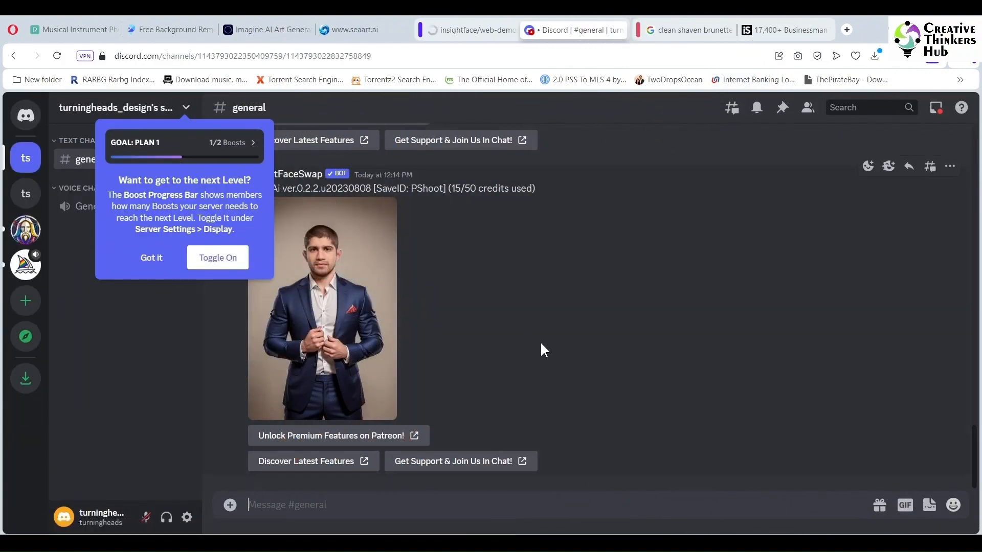
pyautogui.click(148, 259)
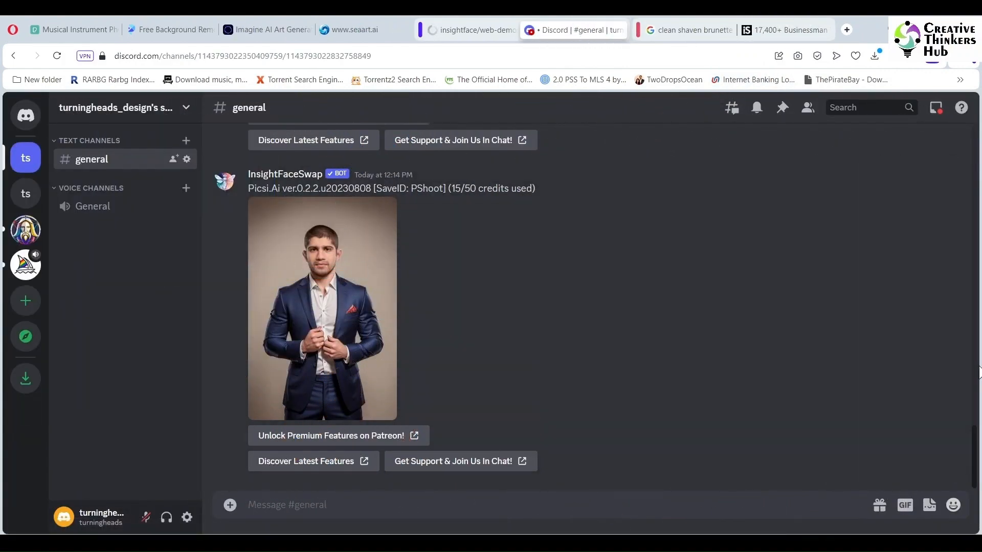
pyautogui.moveTo(977, 440); pyautogui.dragTo(978, 468)
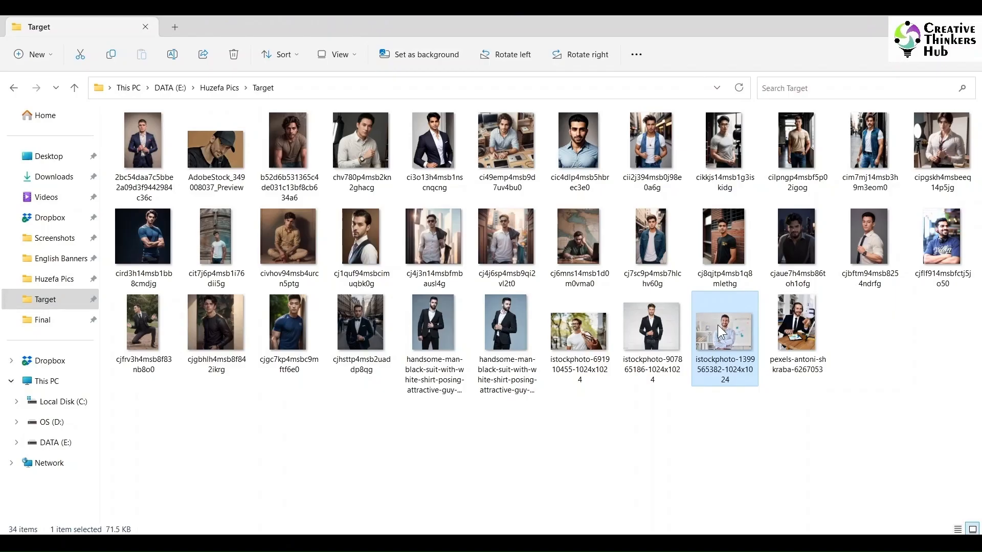
pyautogui.moveTo(719, 326); pyautogui.dragTo(296, 406)
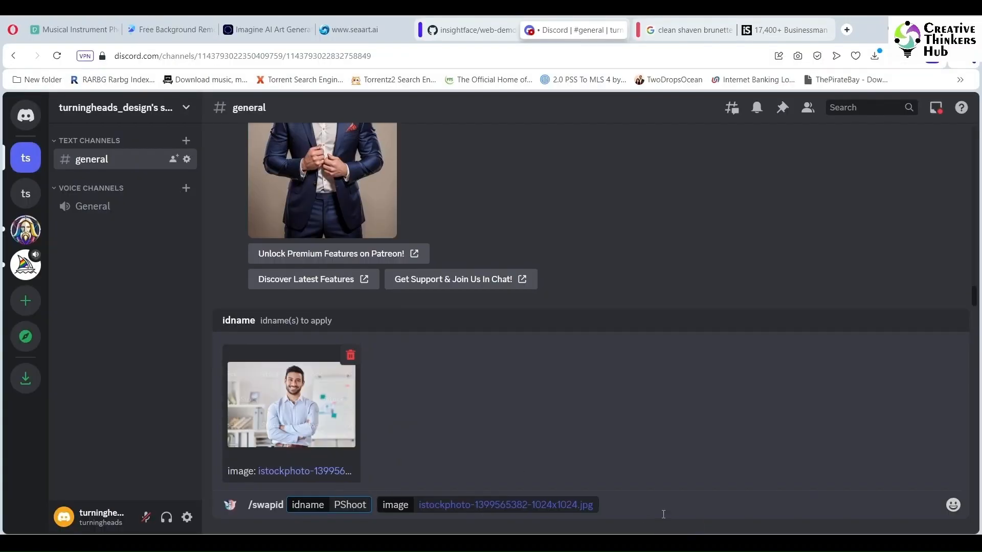
pyautogui.press('Return')
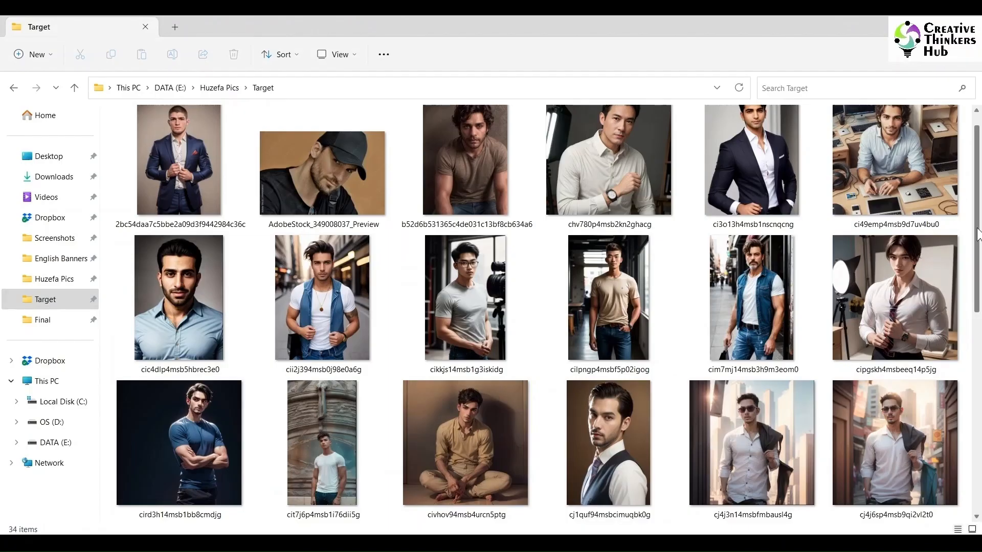
# Step: Delete the three istockphoto images from the Target folder using the photo viewer
pyautogui.scroll(-10, 746, 408)
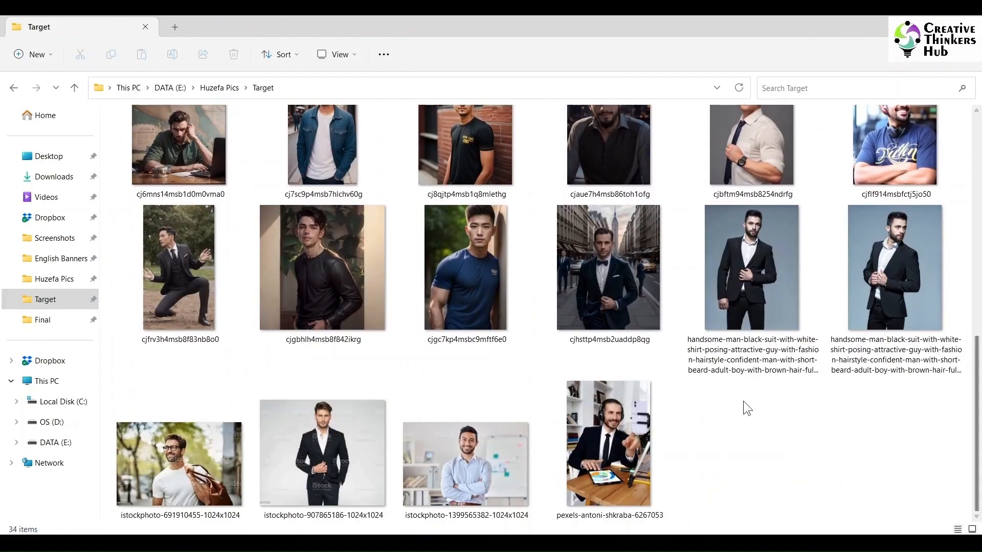
pyautogui.doubleClick(635, 437)
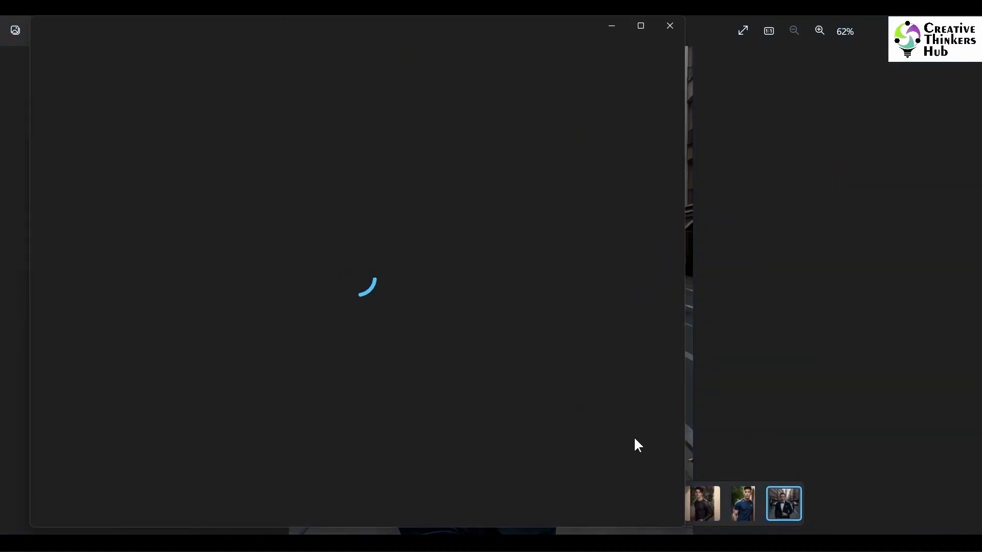
pyautogui.press('Left')
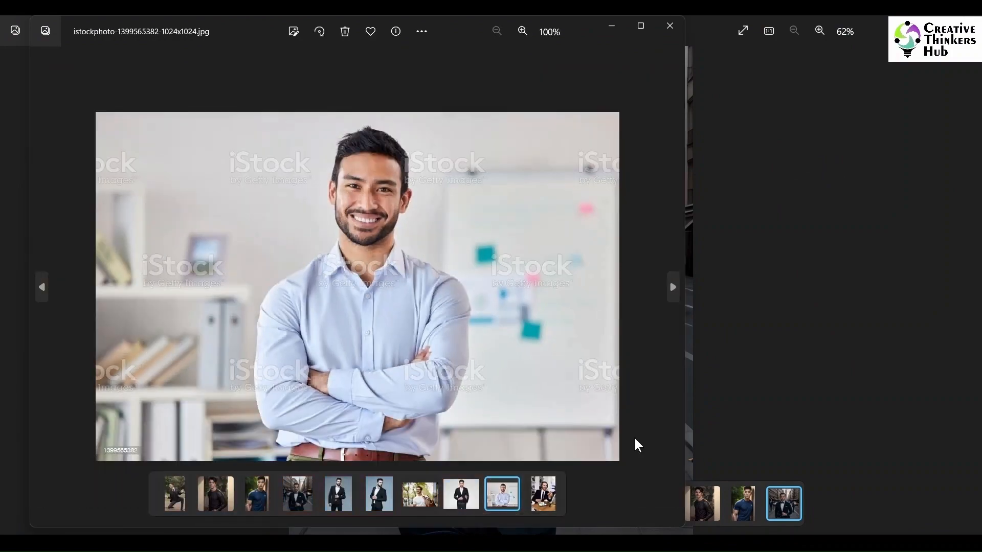
pyautogui.press('Delete')
pyautogui.press('Left')
pyautogui.press('Delete')
pyautogui.press('Left')
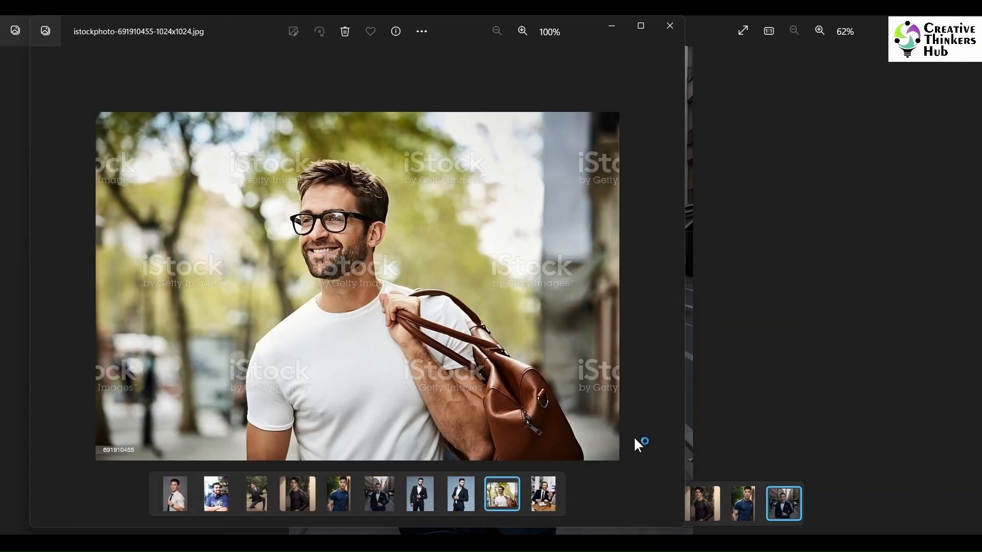
pyautogui.press('Delete')
pyautogui.press('Left')
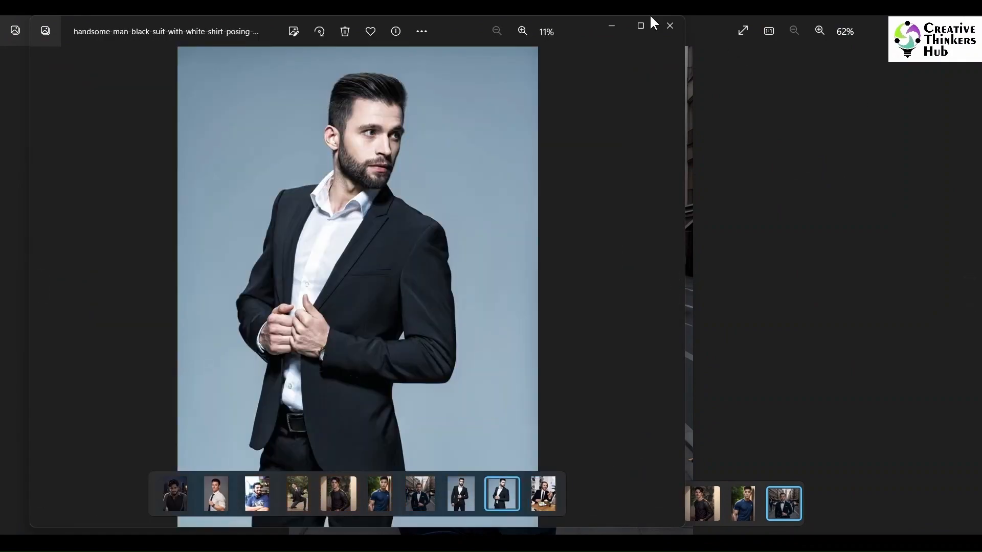
pyautogui.click(670, 27)
pyautogui.click(967, 26)
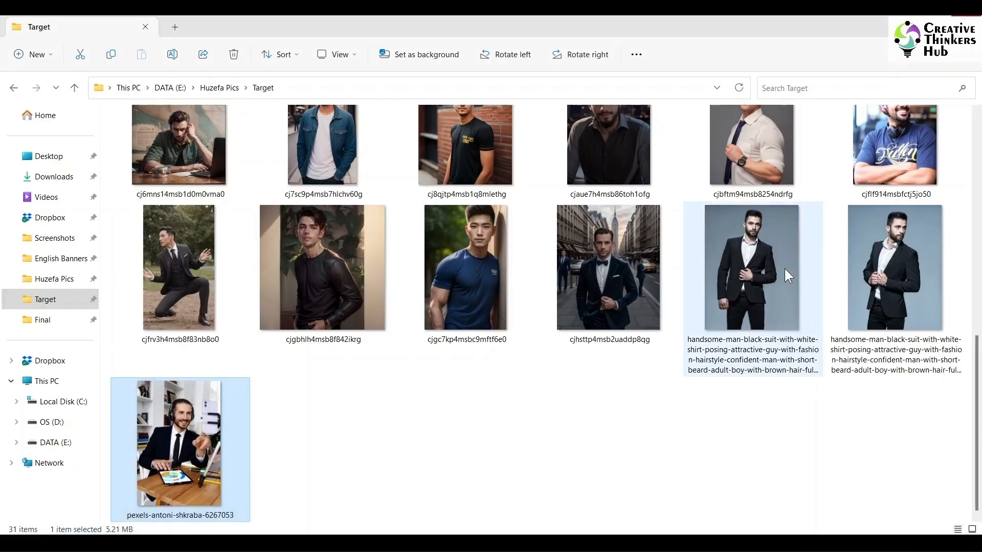
pyautogui.click(649, 382)
pyautogui.click(733, 279)
pyautogui.click(636, 286)
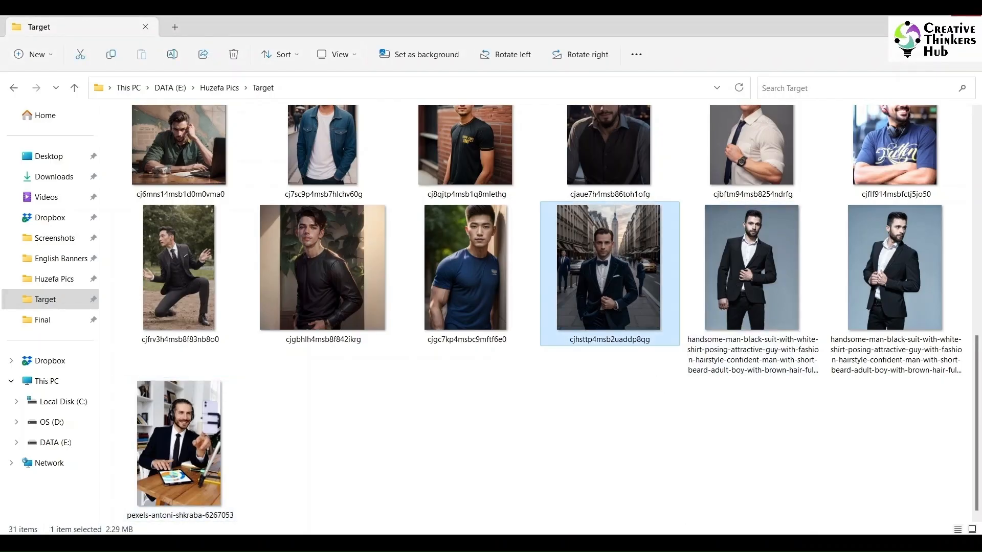
# Step: Run the swapid command with idname PShoot on the AdobeStock_349008037_Preview image from the Target folder
pyautogui.click(703, 545)
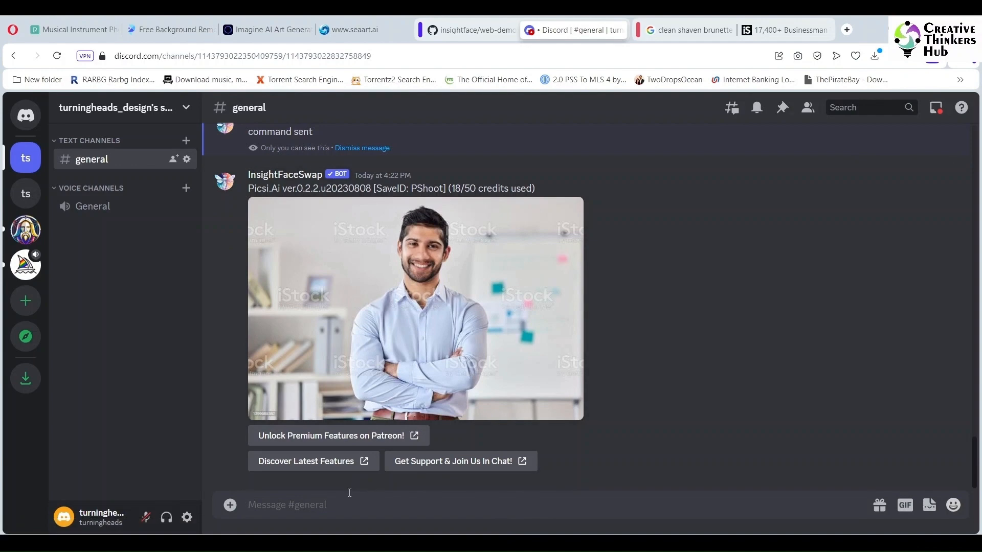
pyautogui.write('/')
pyautogui.click(342, 258)
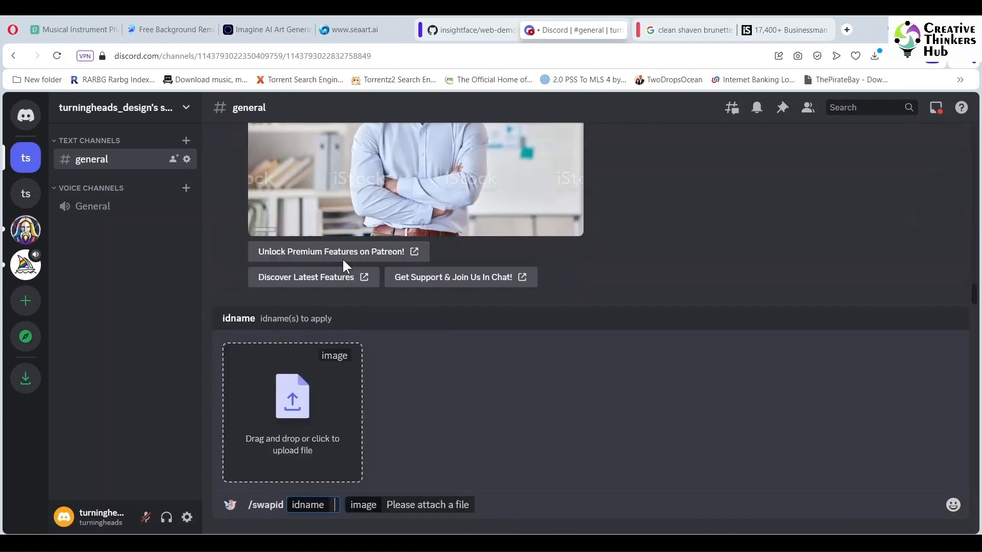
pyautogui.write('PShoot')
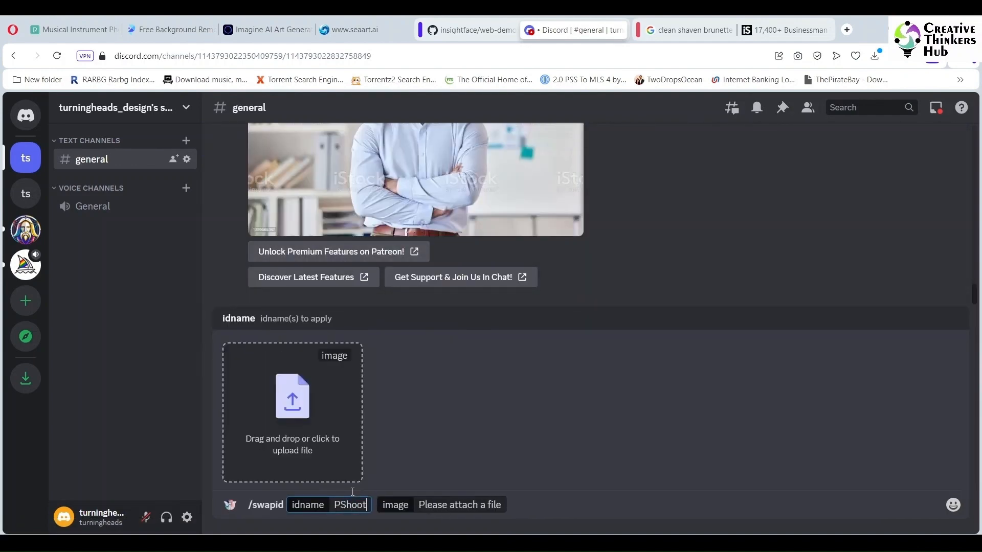
pyautogui.click(323, 431)
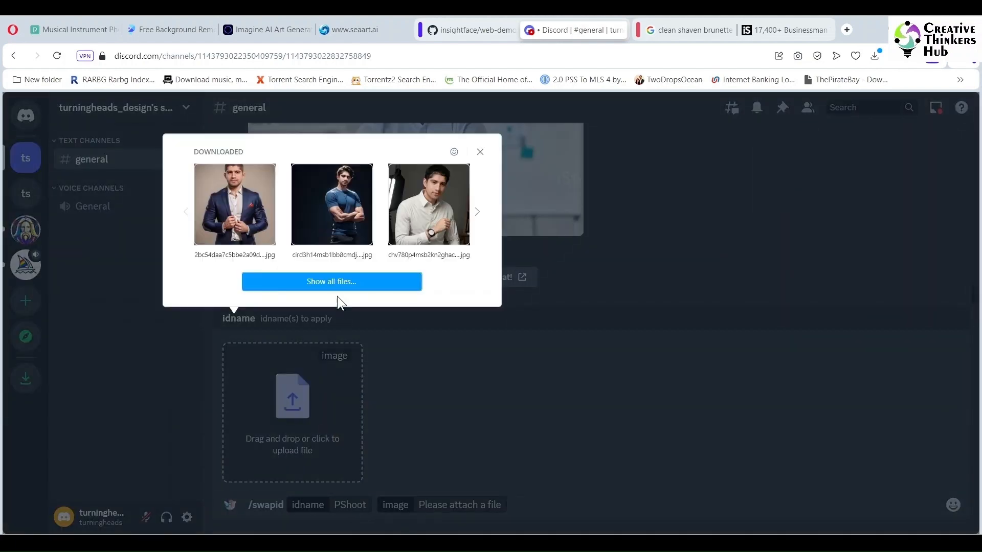
pyautogui.click(336, 279)
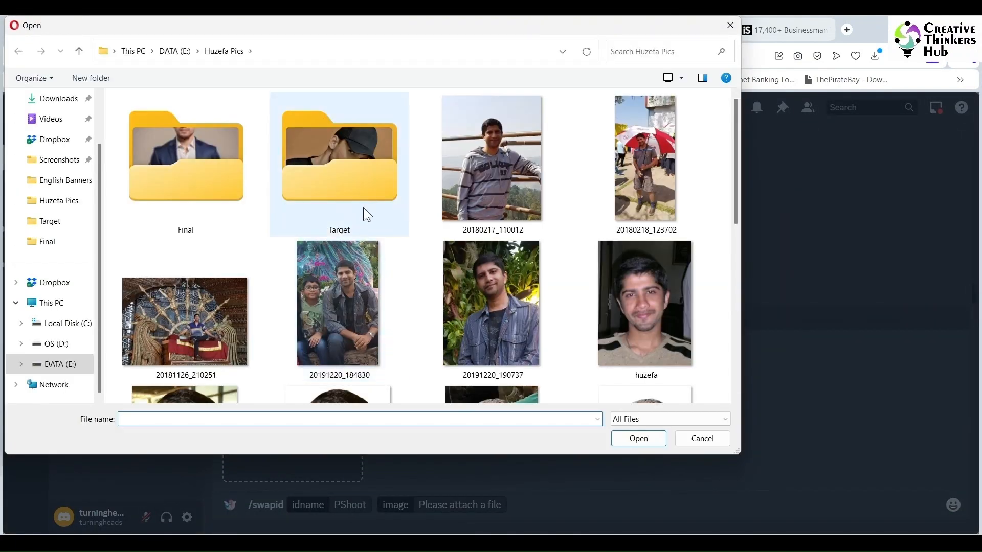
pyautogui.click(364, 184)
pyautogui.doubleClick(364, 183)
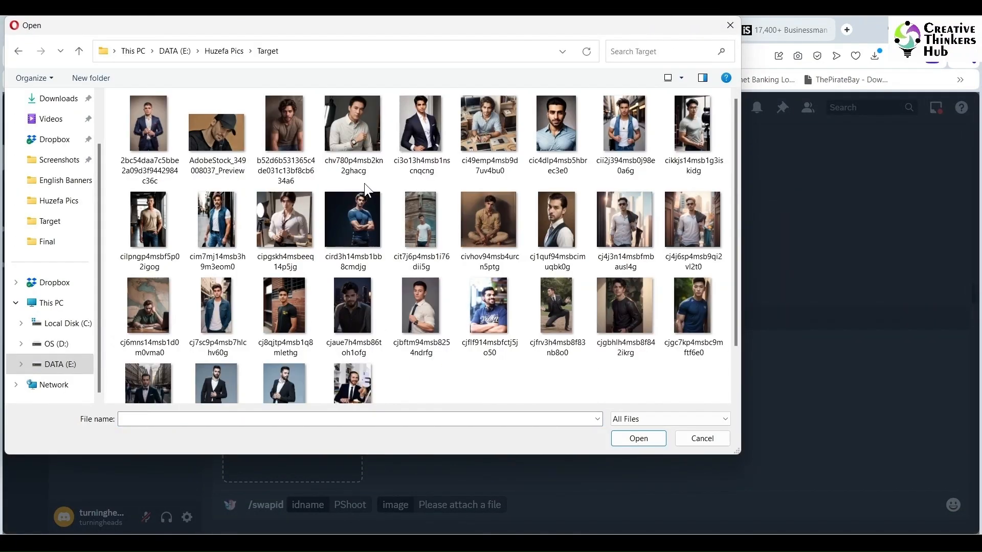
pyautogui.click(215, 143)
pyautogui.click(634, 438)
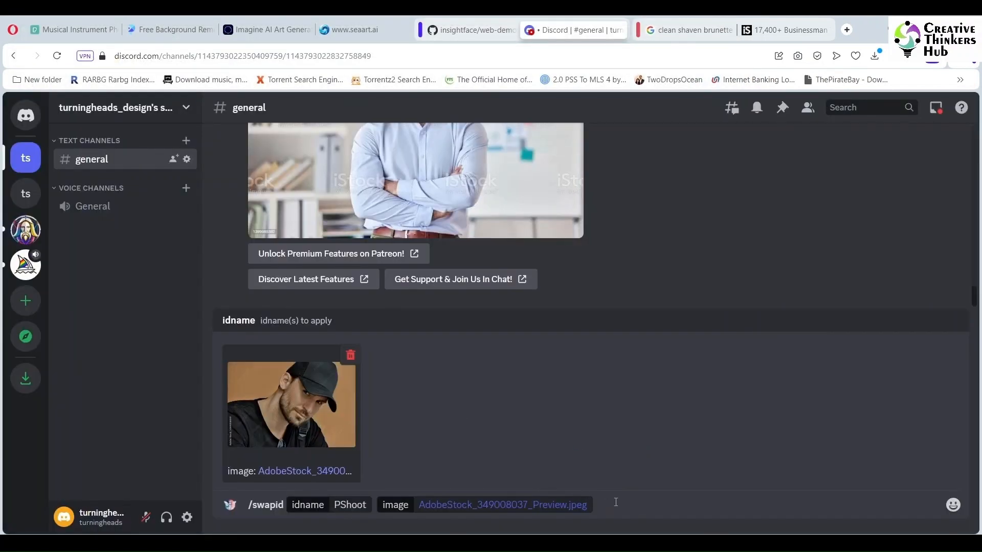
pyautogui.press('Return')
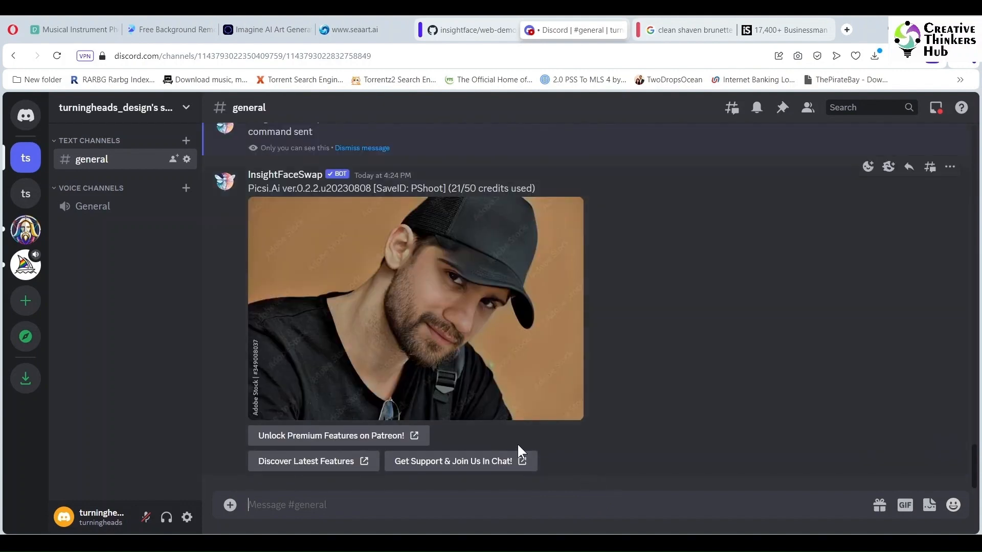
# Step: Open the swapped portrait of the man in the black cap and save the image
pyautogui.click(550, 256)
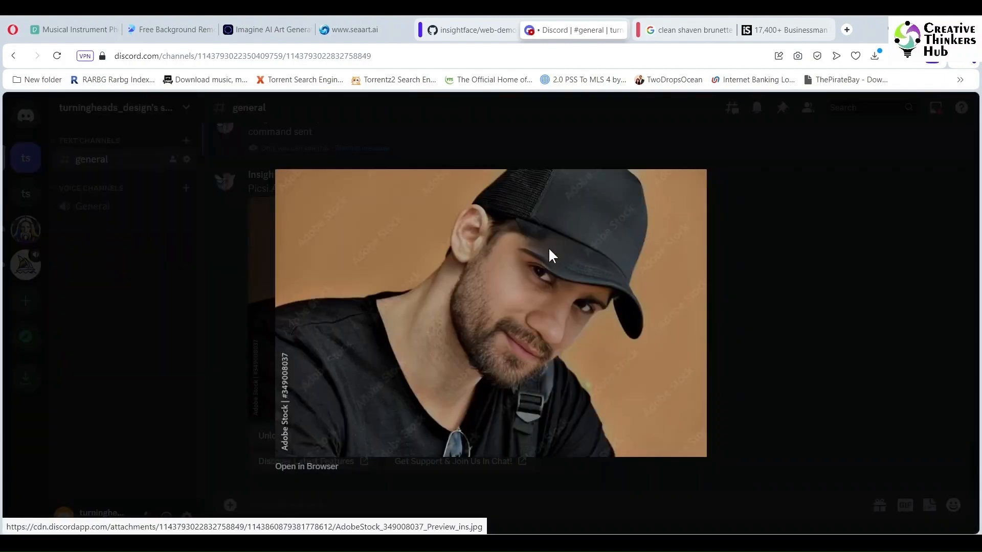
pyautogui.rightClick(677, 212)
pyautogui.click(693, 247)
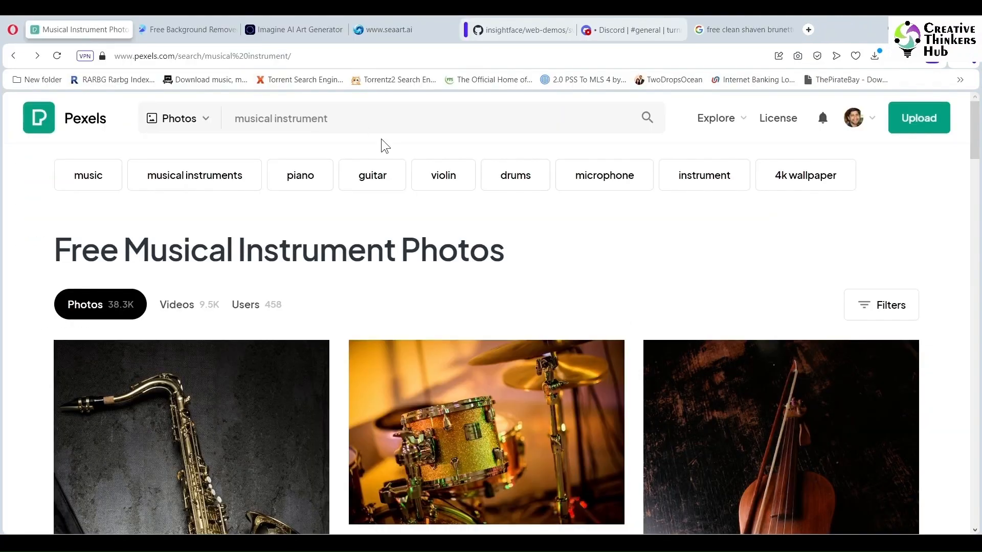
# Step: Search Pexels photos for "clean shaven brunette man wearing a suit"
pyautogui.click(185, 120)
pyautogui.write('clean shaven brunette man wearing a suit')
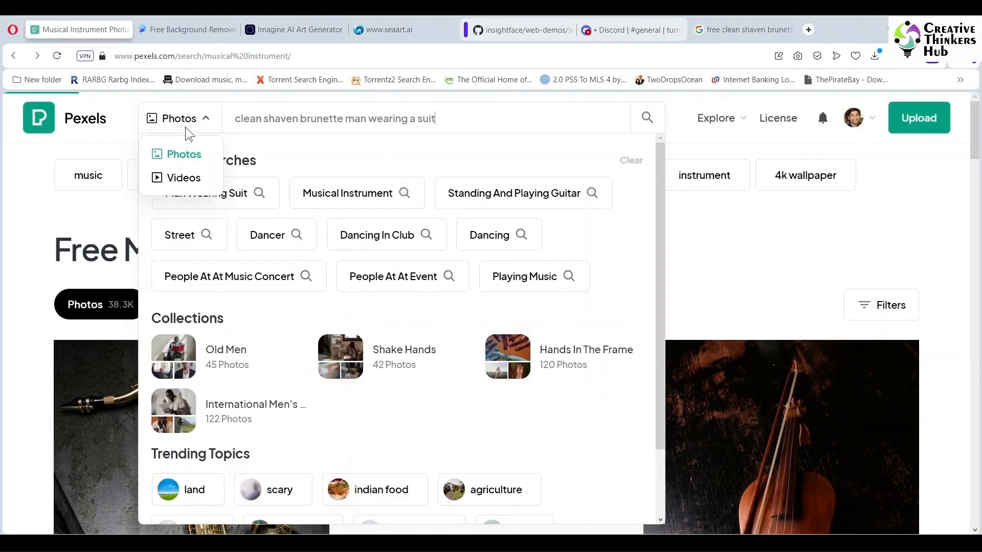
pyautogui.press('Return')
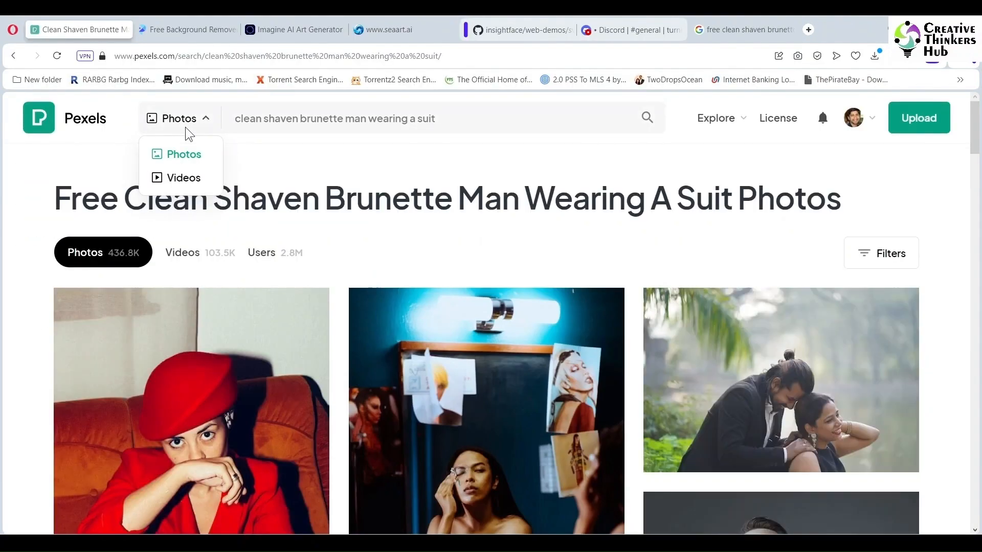
# Step: Download the Antoni Shkraba photo of the suited man with headphones at a desk, then close the thanks pop-up
pyautogui.scroll(-15, 189, 134)
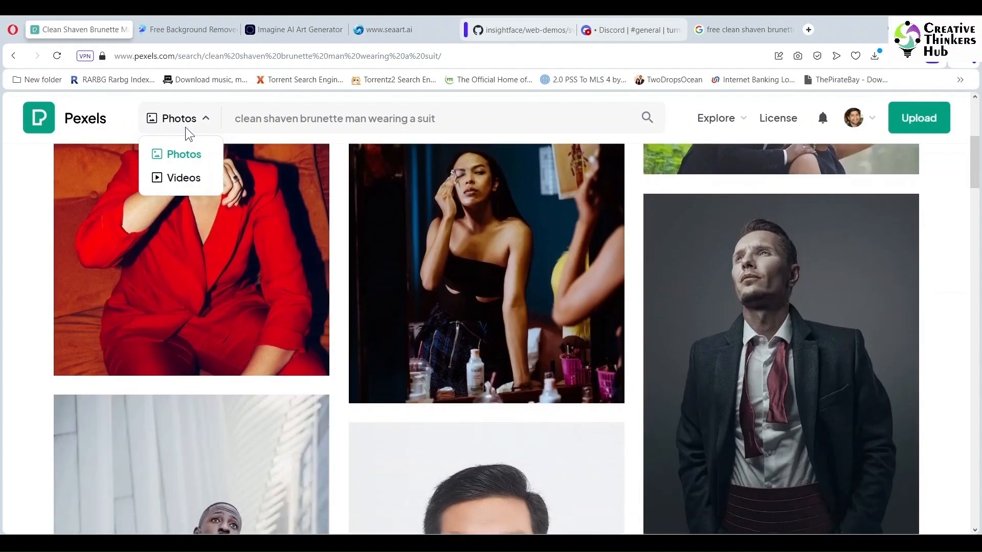
pyautogui.scroll(-15, 189, 134)
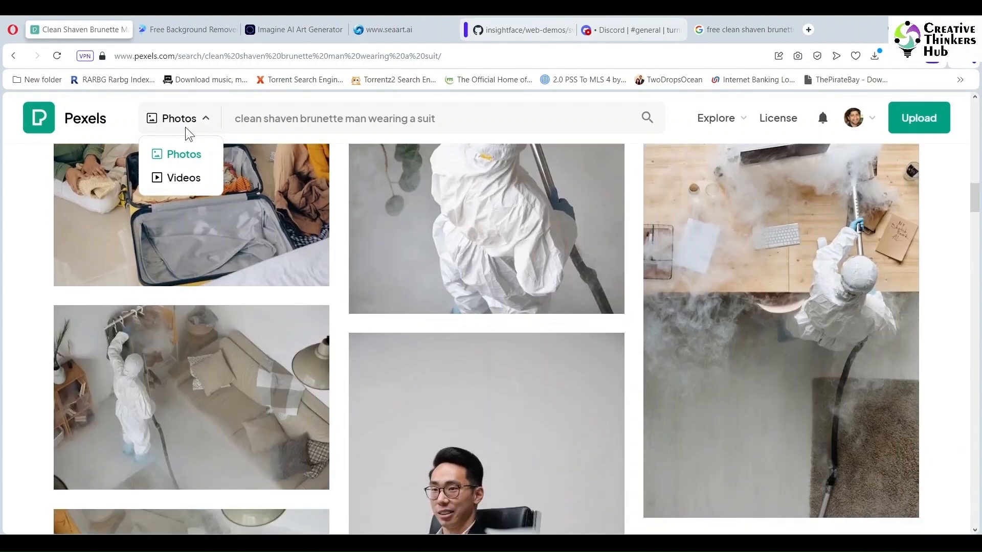
pyautogui.scroll(-15, 189, 134)
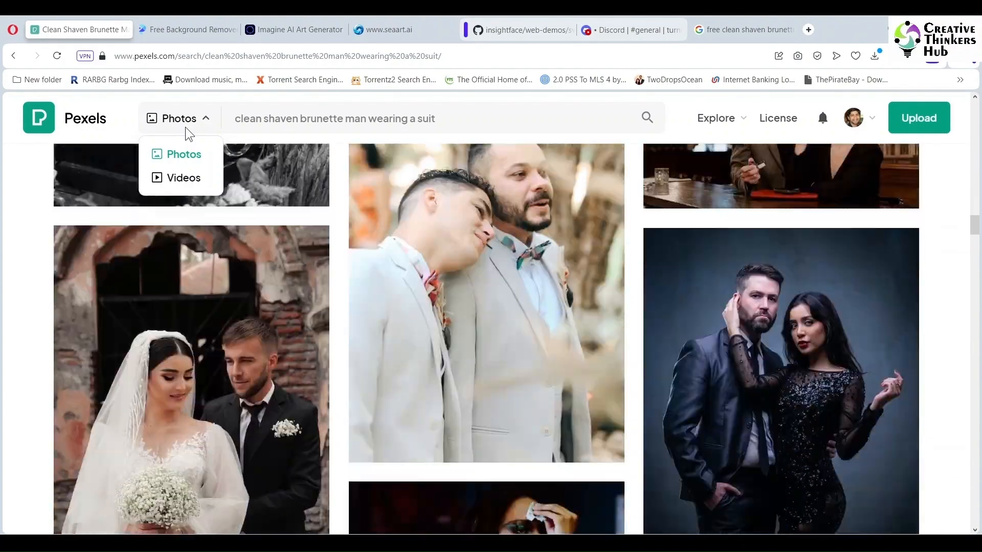
pyautogui.scroll(3, 189, 134)
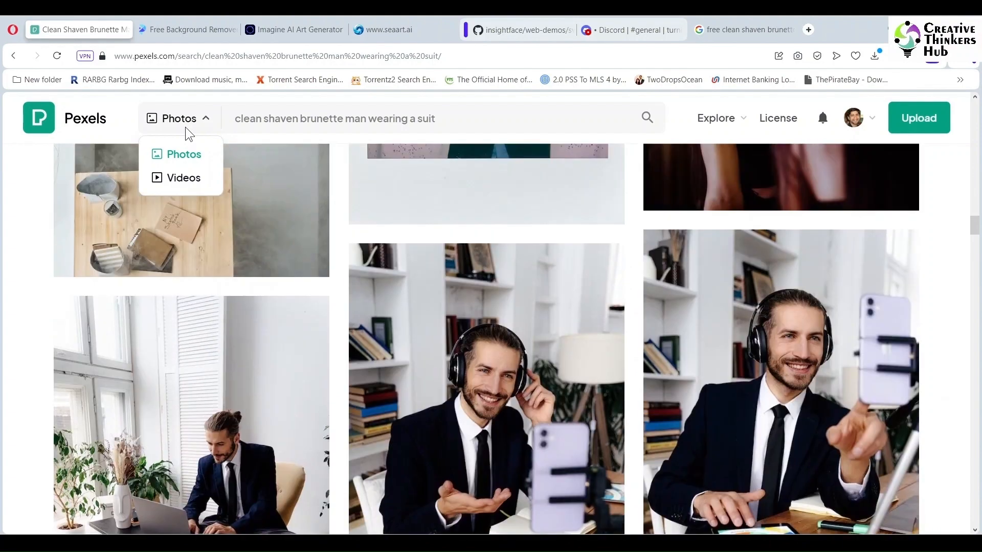
pyautogui.scroll(-2, 190, 134)
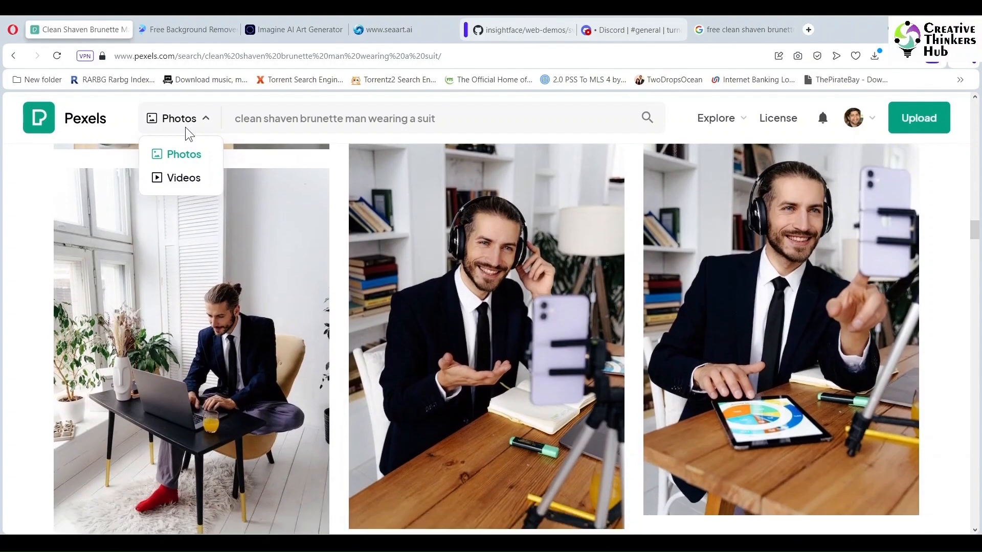
pyautogui.click(476, 220)
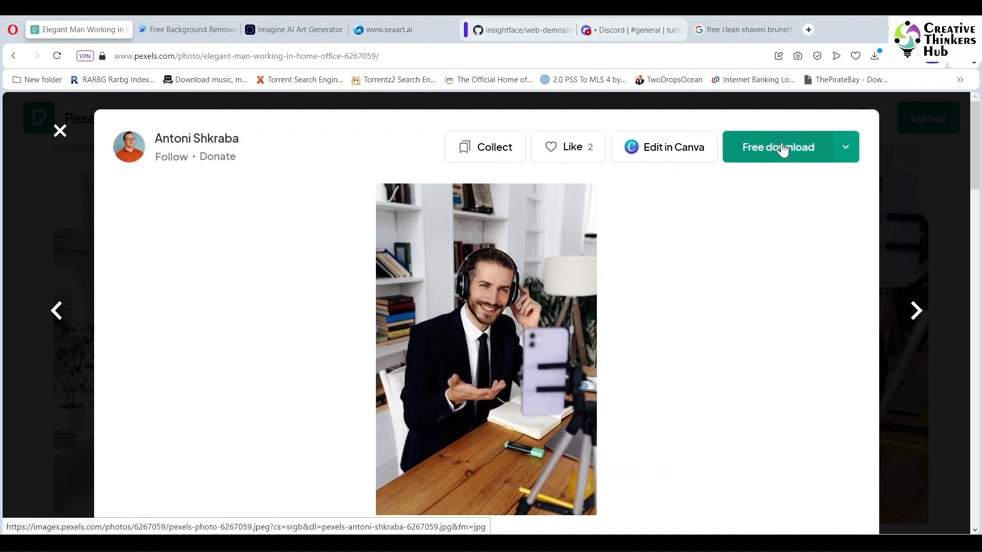
pyautogui.click(783, 149)
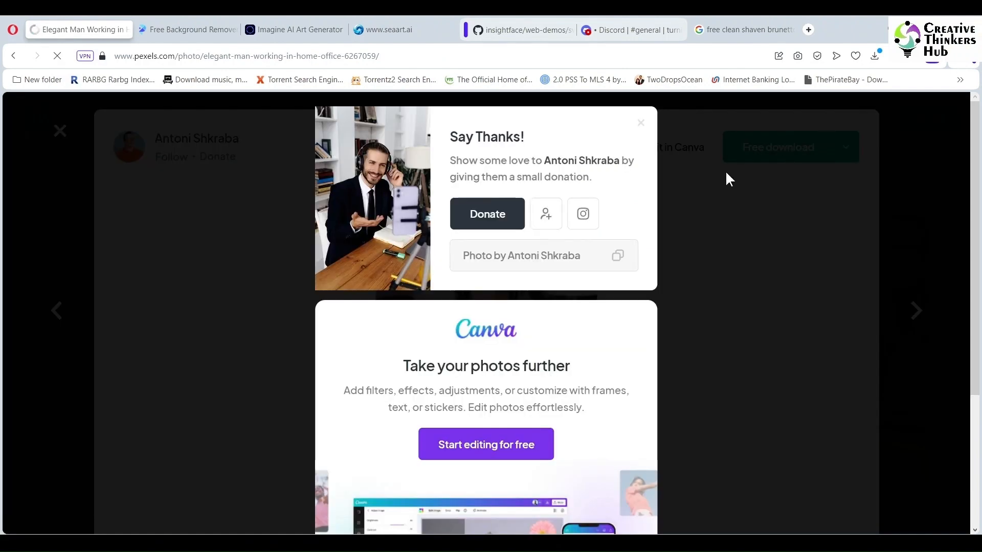
pyautogui.click(880, 236)
pyautogui.click(880, 237)
# Step: Change the Pexels search to "clean shaven brunette man near the ocean"
pyautogui.click(458, 118)
pyautogui.write('m')
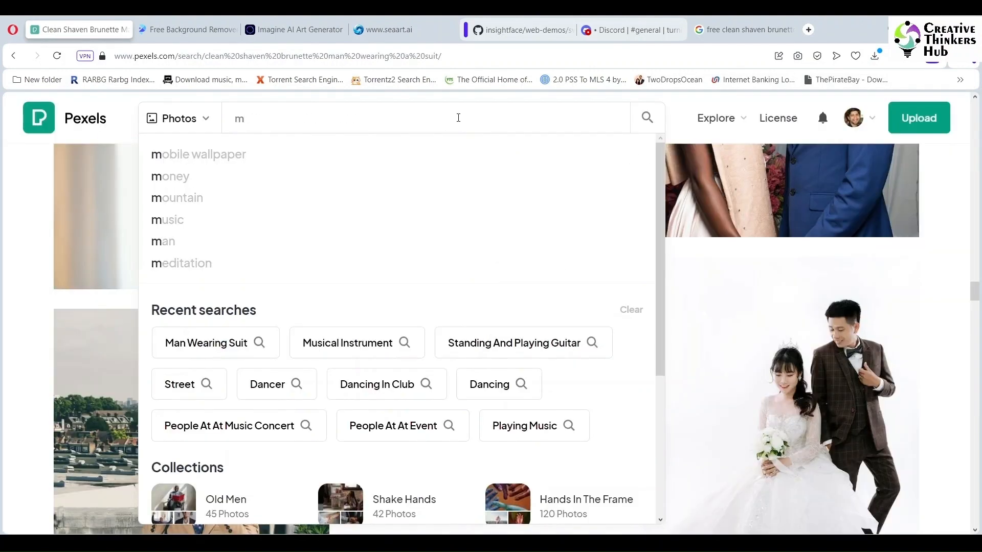
pyautogui.press('BackSpace')
pyautogui.press('BackSpace')
pyautogui.press('BackSpace')
pyautogui.press('BackSpace')
pyautogui.press('BackSpace')
pyautogui.press('BackSpace')
pyautogui.press('BackSpace')
pyautogui.press('BackSpace')
pyautogui.press('BackSpace')
pyautogui.press('BackSpace')
pyautogui.press('BackSpace')
pyautogui.press('BackSpace')
pyautogui.press('BackSpace')
pyautogui.press('BackSpace')
pyautogui.press('BackSpace')
pyautogui.press('BackSpace')
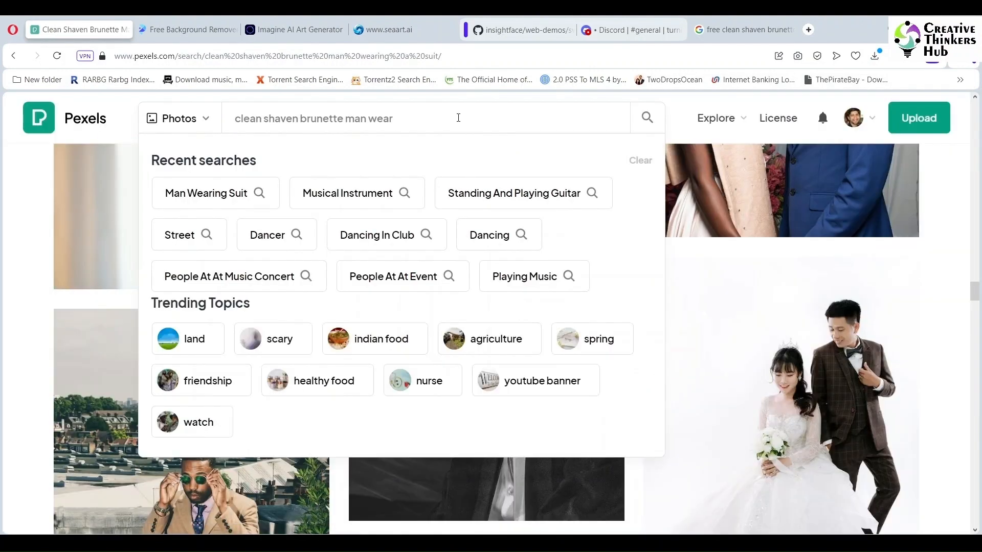
pyautogui.write('near the oca')
pyautogui.press('BackSpace')
pyautogui.write('ean')
pyautogui.press('Return')
# Step: Download the photo of the cheerful man on a surfboard in the sea and dismiss the thanks pop-up
pyautogui.scroll(-12, 977, 168)
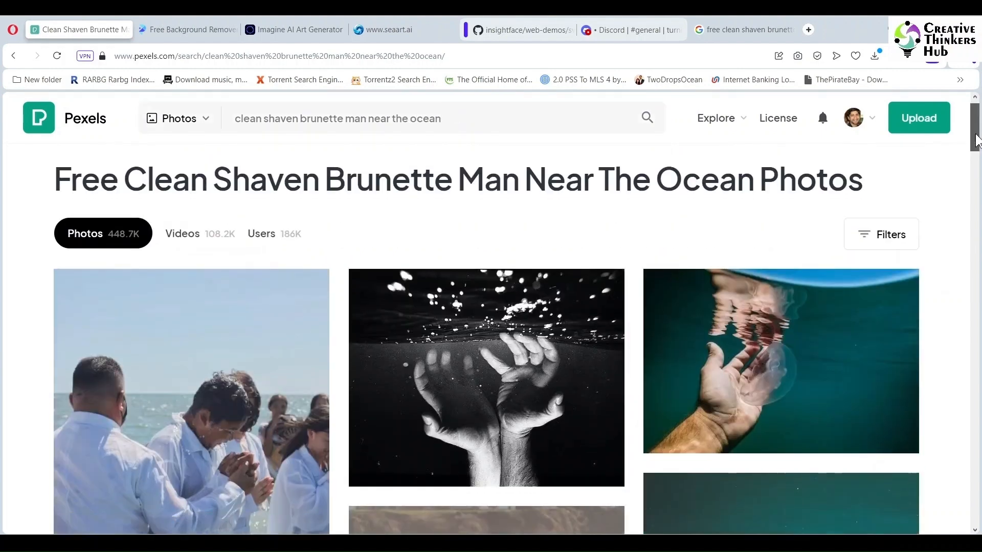
pyautogui.scroll(-15, 980, 187)
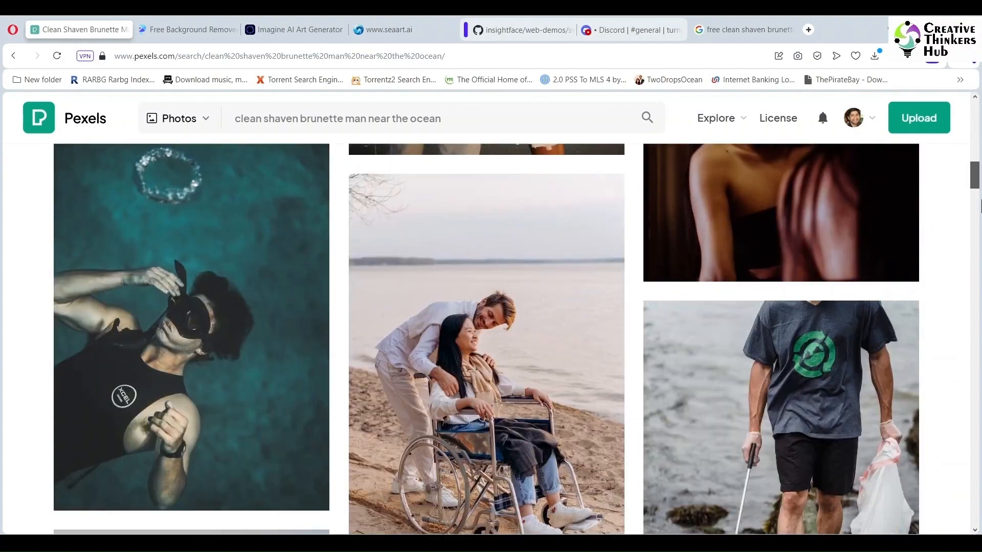
pyautogui.scroll(-5, 978, 287)
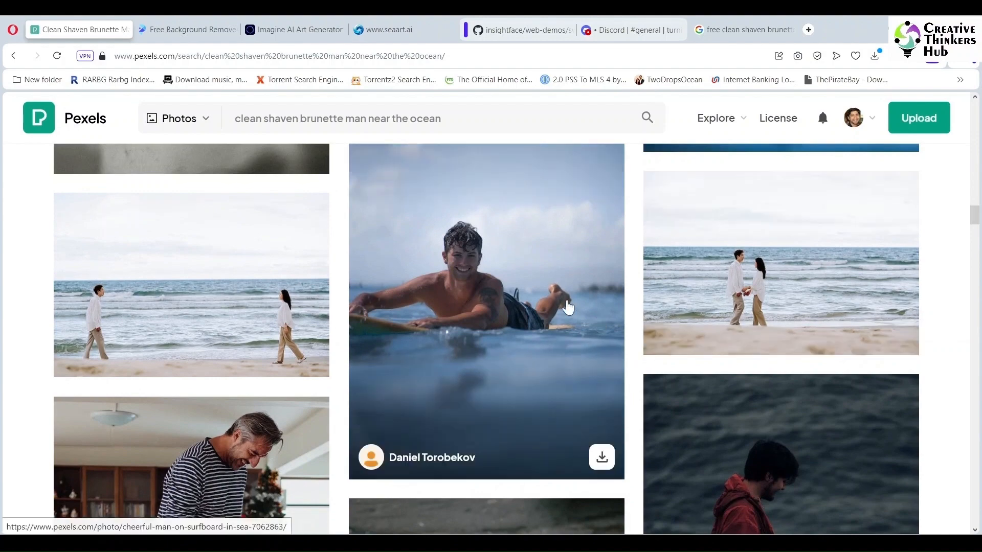
pyautogui.click(563, 301)
pyautogui.click(803, 149)
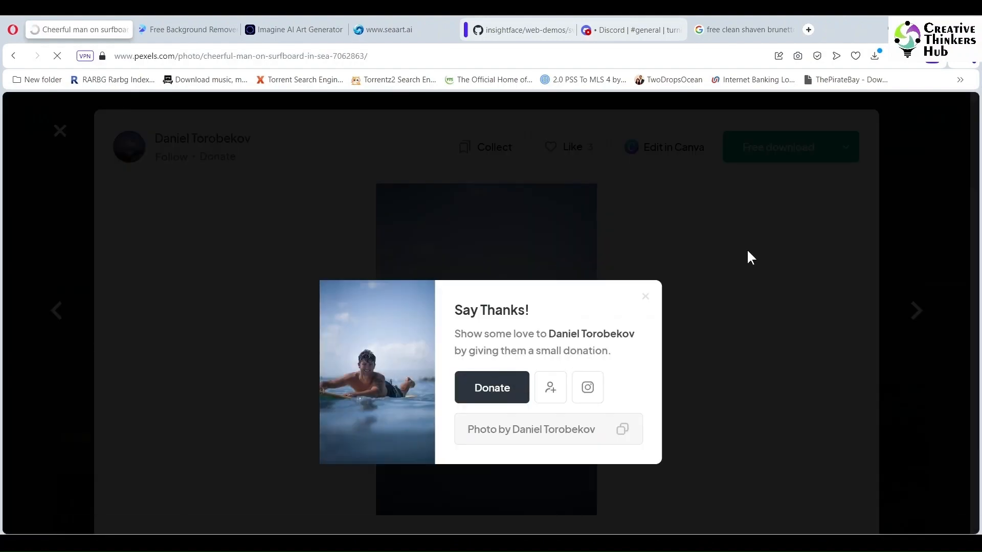
pyautogui.click(13, 55)
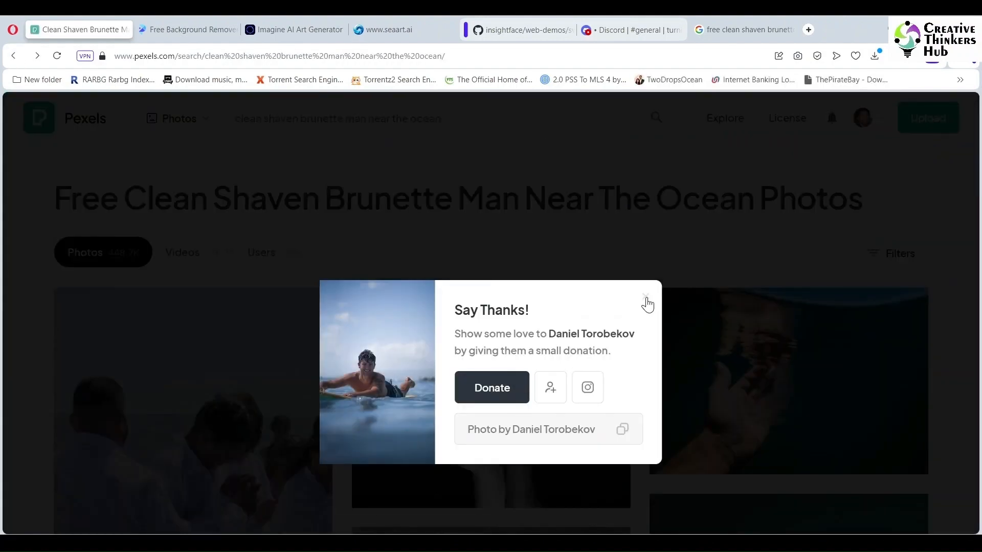
pyautogui.click(647, 299)
# Step: Download the photo of the young brunette man with headphones and sunglasses in a park
pyautogui.moveTo(977, 209)
pyautogui.mouseDown()
pyautogui.moveTo(977, 229)
pyautogui.moveTo(977, 217)
pyautogui.mouseUp()
pyautogui.click(598, 291)
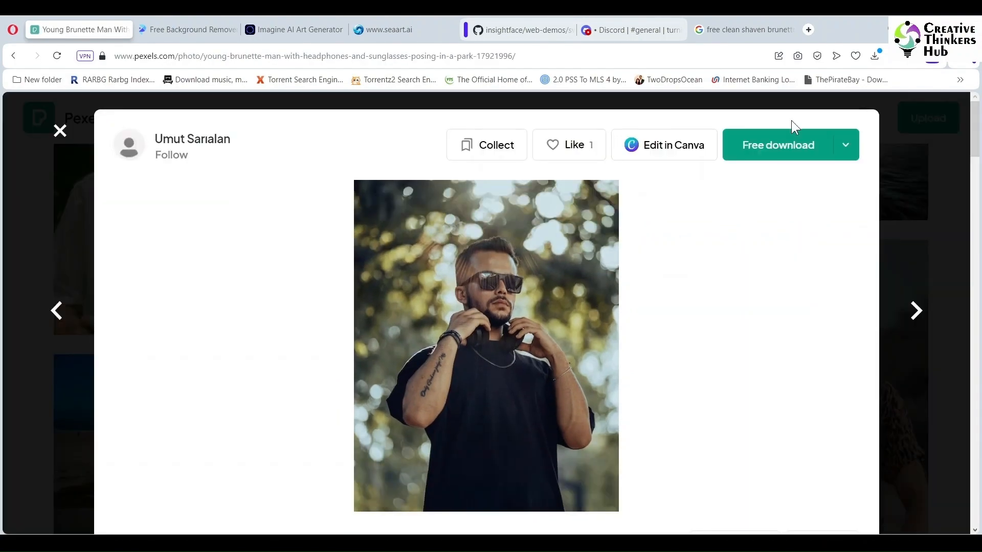
pyautogui.click(782, 146)
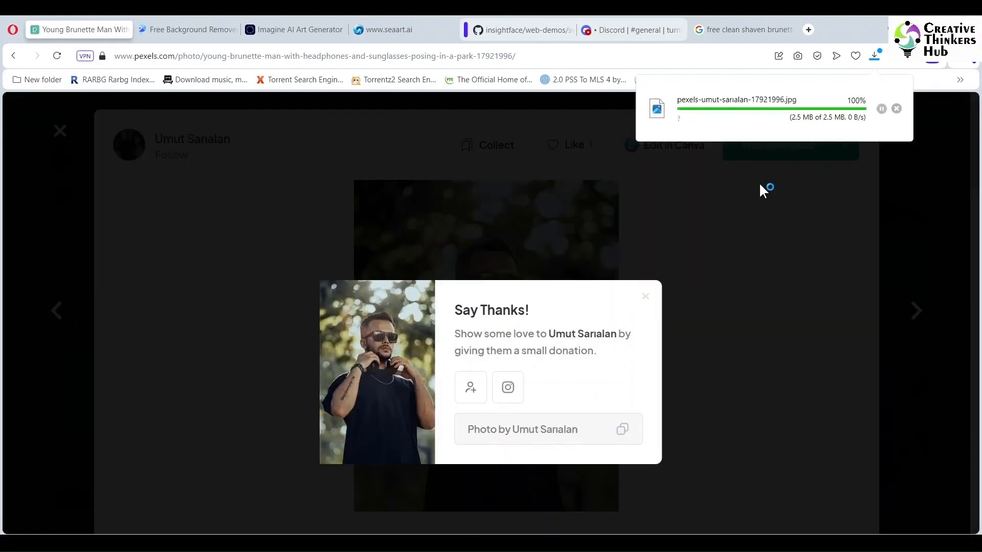
pyautogui.click(14, 55)
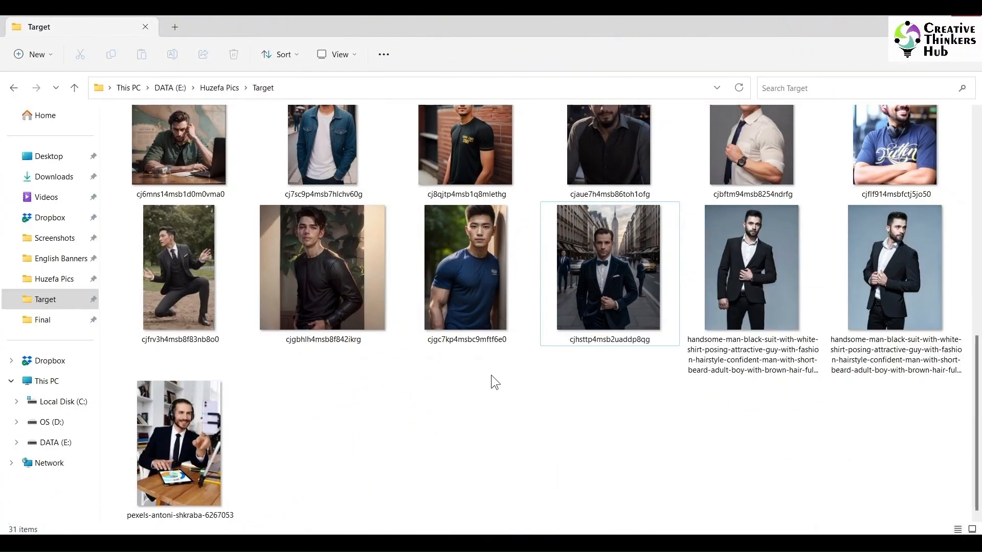
# Step: Browse the Target folder images in the photo viewer and delete several unwanted ones
pyautogui.moveTo(976, 409); pyautogui.dragTo(978, 132)
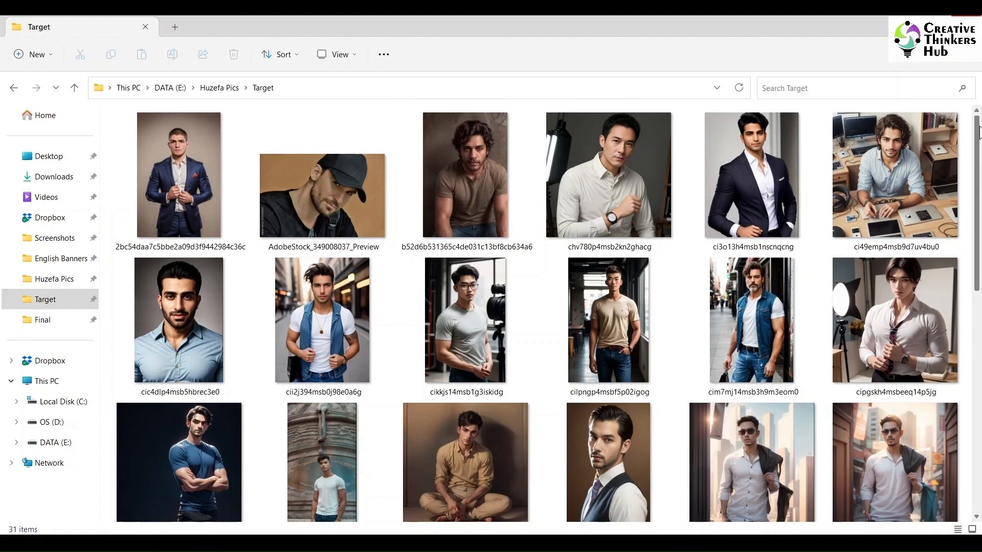
pyautogui.click(476, 165)
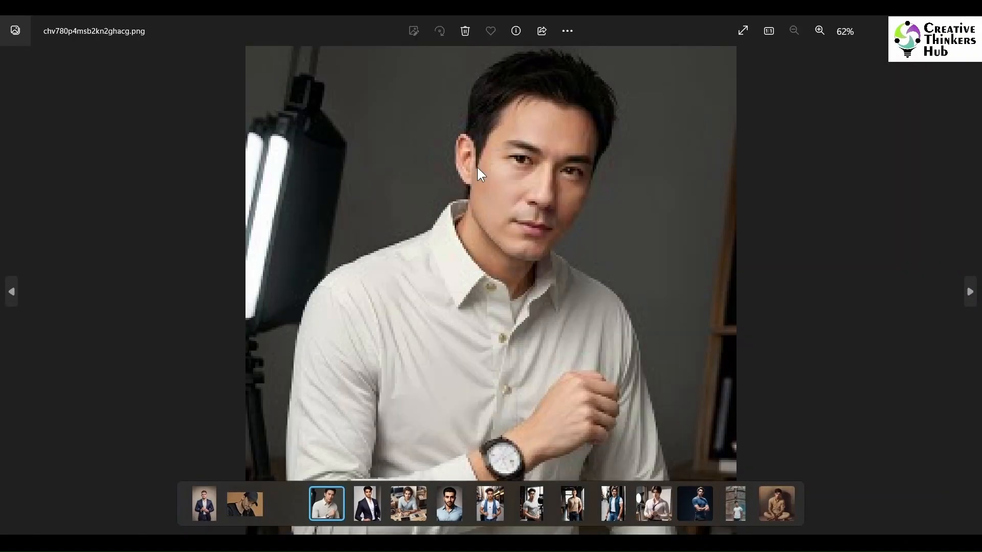
pyautogui.press('Right')
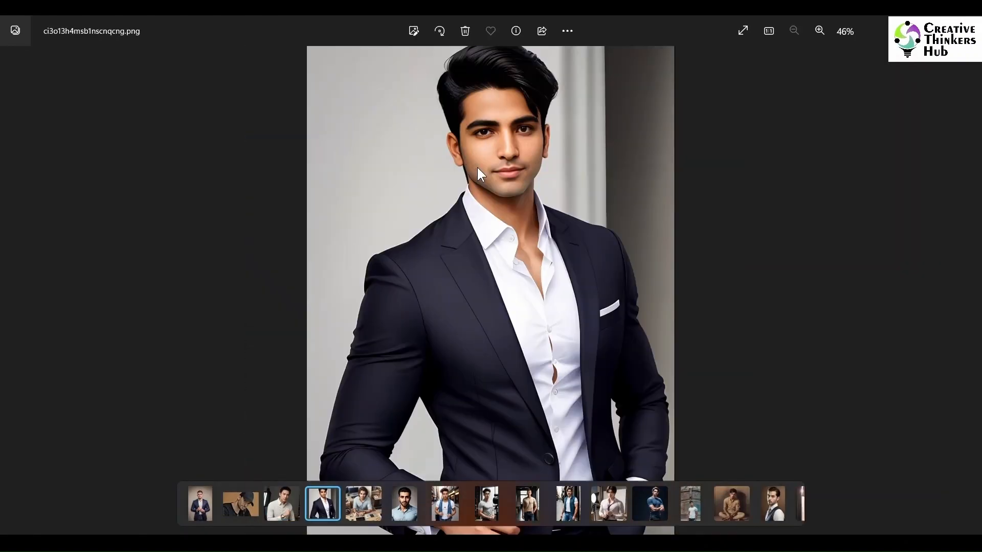
pyautogui.press('Right')
pyautogui.press('Delete')
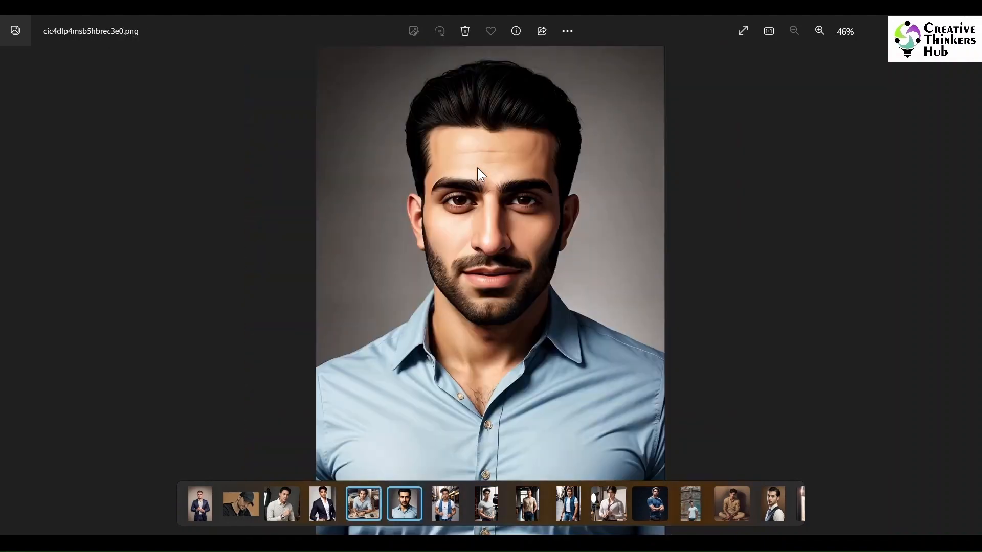
pyautogui.press('Delete')
pyautogui.press('Delete')
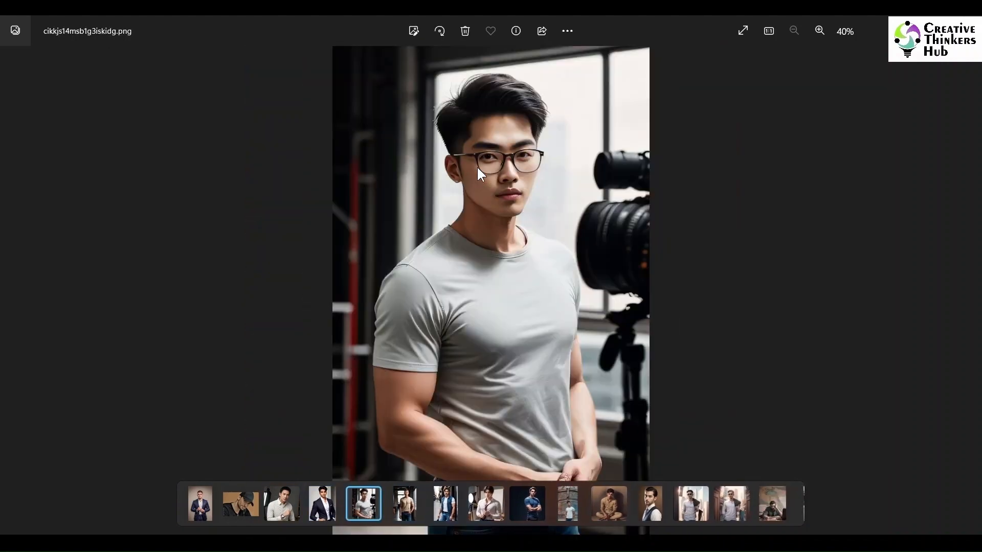
pyautogui.press('Right')
pyautogui.press('Right')
pyautogui.press('Left')
pyautogui.press('Delete')
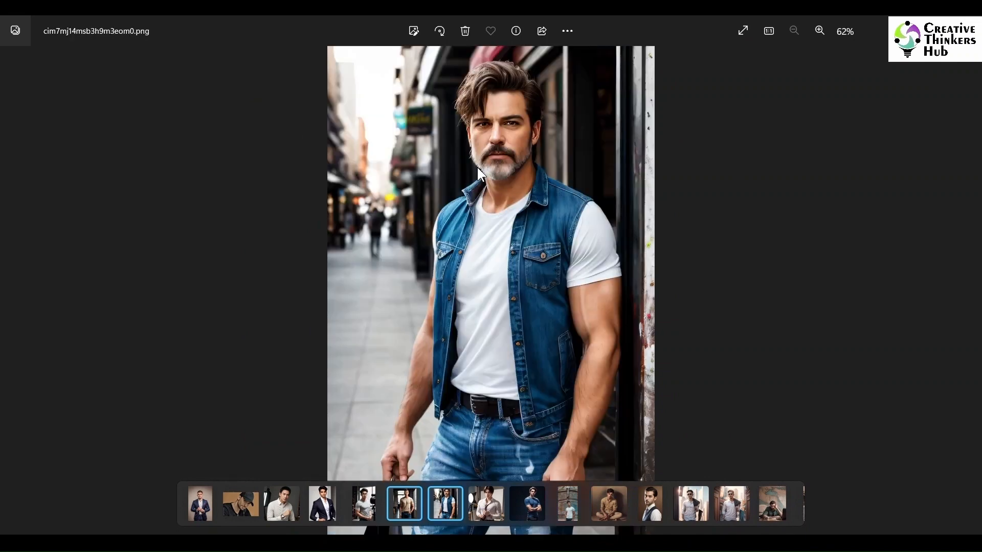
# Step: Keep stepping through the Target folder photos, deleting more unwanted AI portraits, and close the viewer
pyautogui.press('Left')
pyautogui.press('Right')
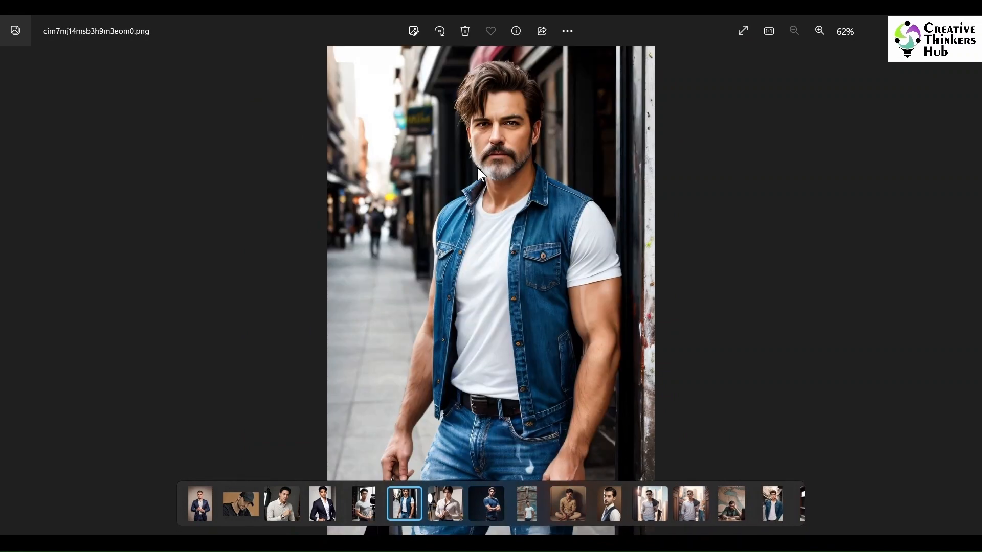
pyautogui.press('Delete')
pyautogui.press('Delete')
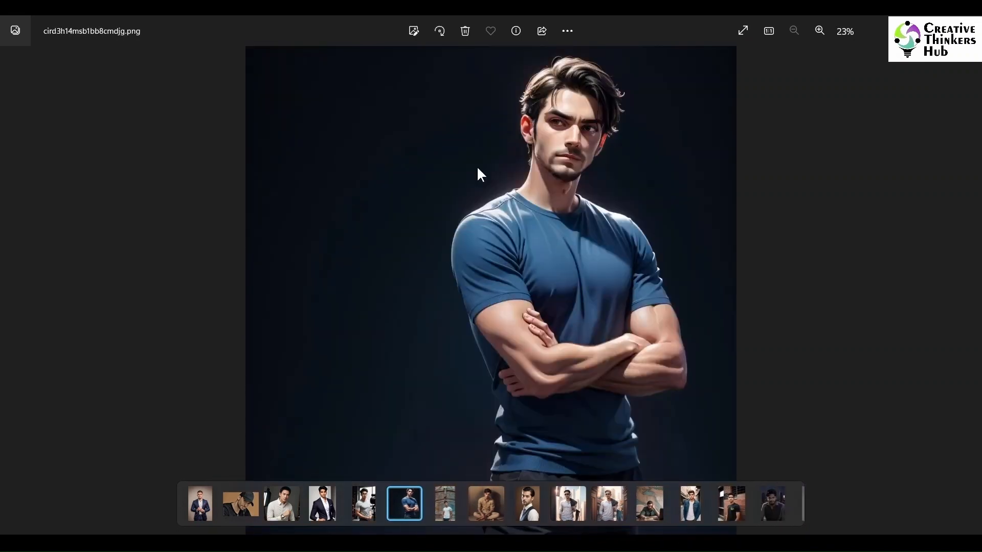
pyautogui.press('Delete')
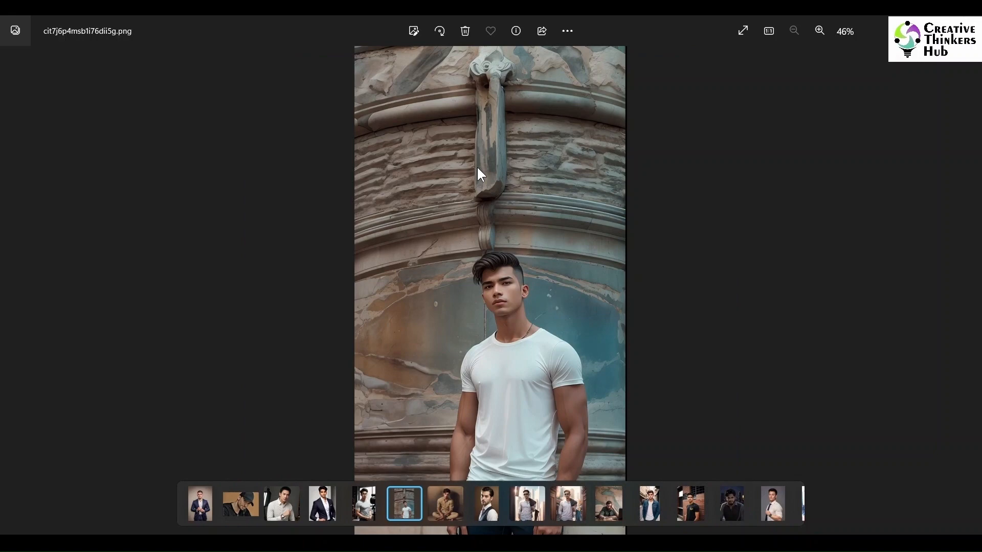
pyautogui.press('Right')
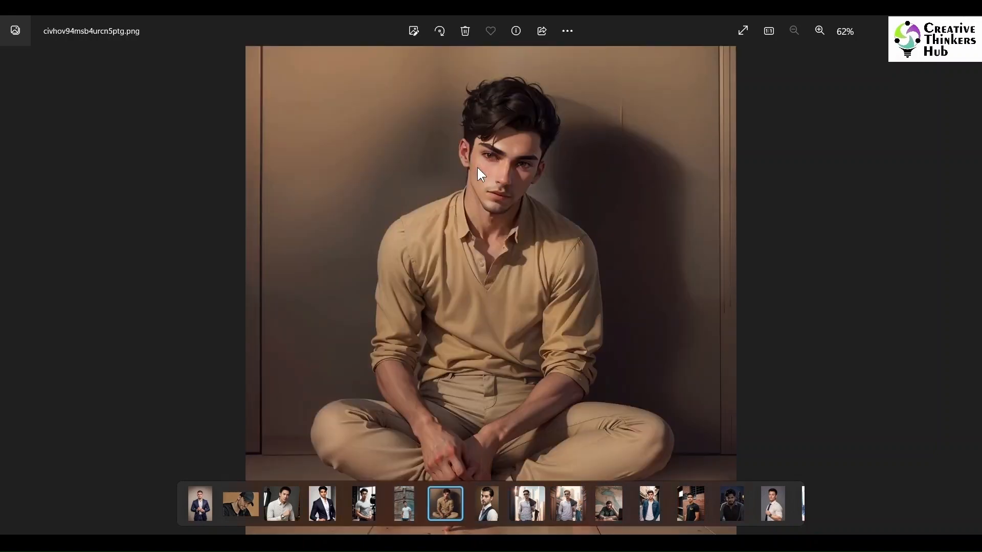
pyautogui.press('Delete')
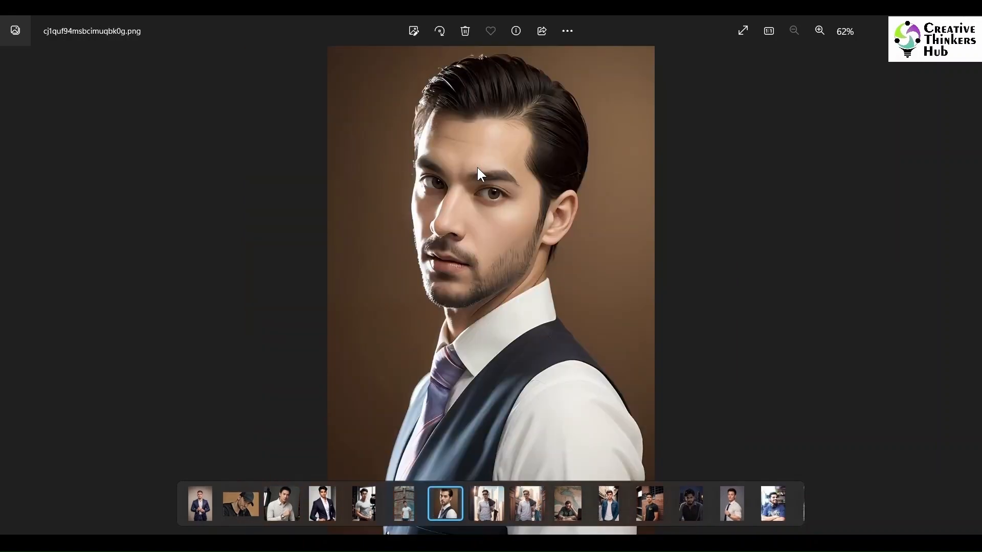
pyautogui.press('Right')
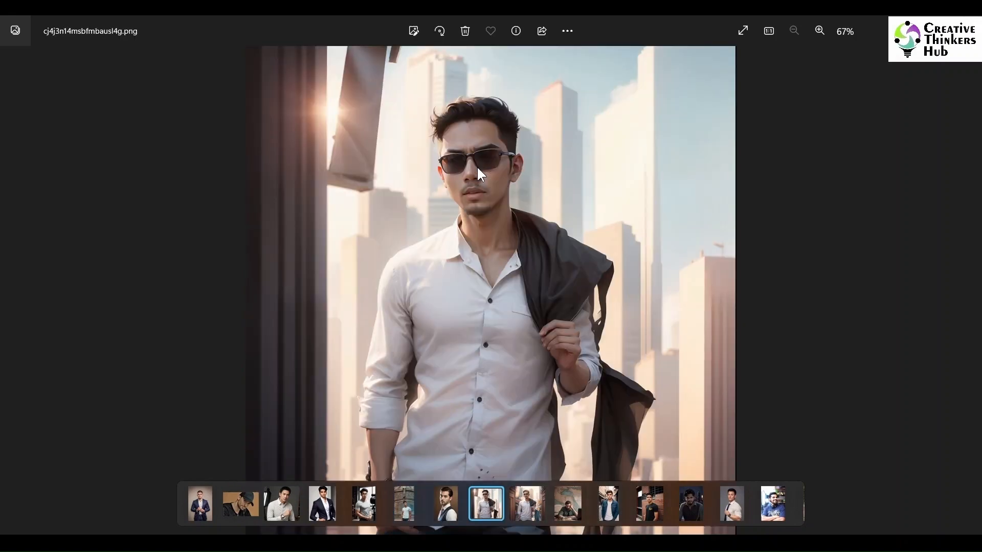
pyautogui.press('Right')
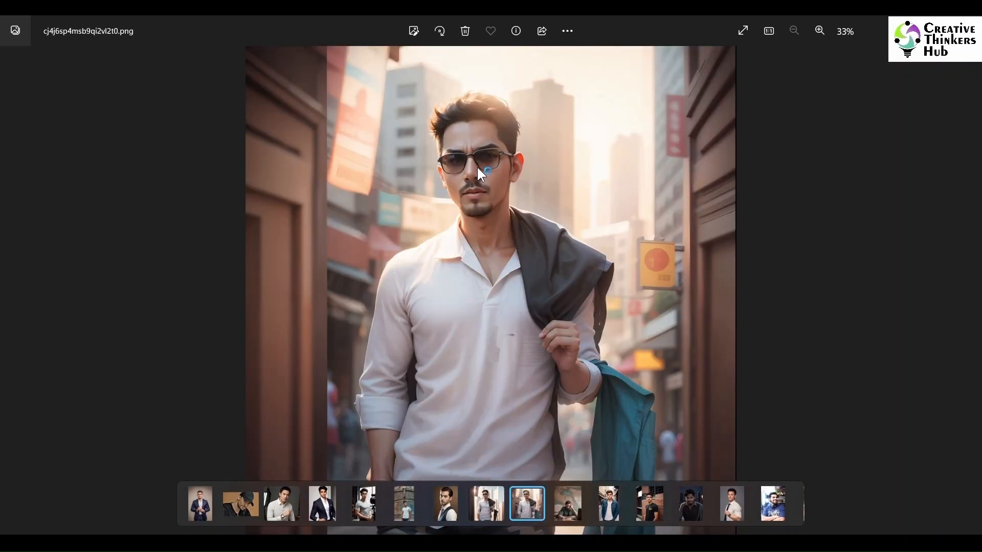
pyautogui.press('Right')
pyautogui.press('Delete')
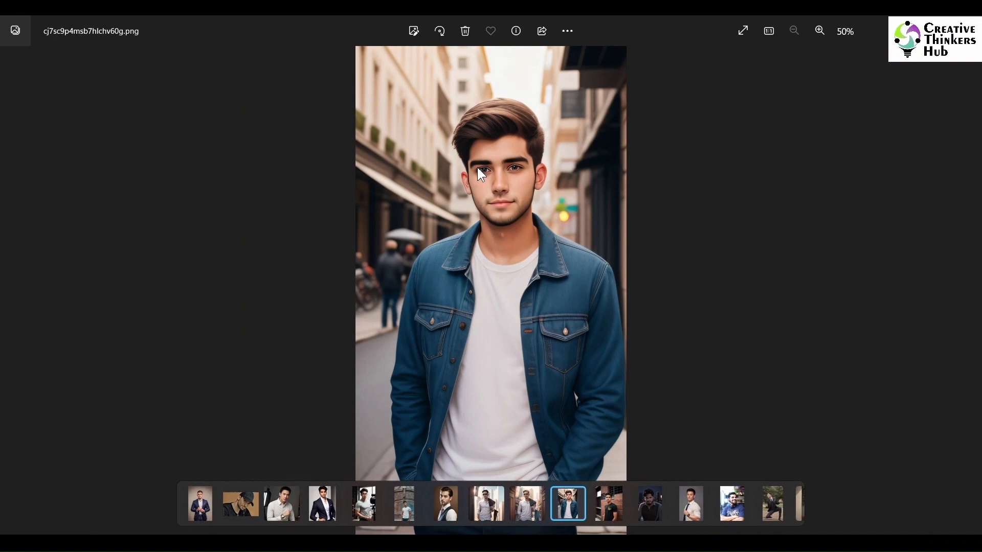
pyautogui.press('Delete')
pyautogui.press('Right')
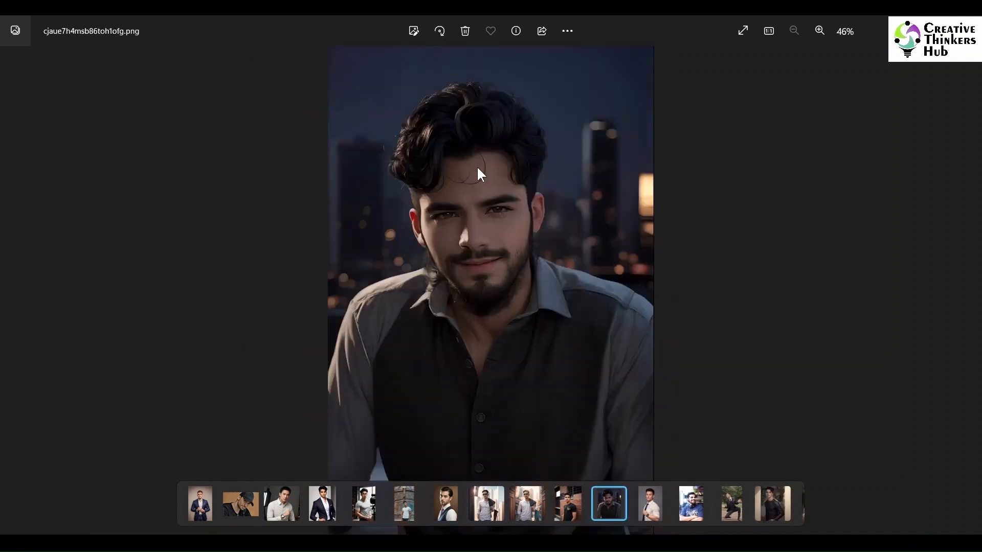
pyautogui.press('Delete')
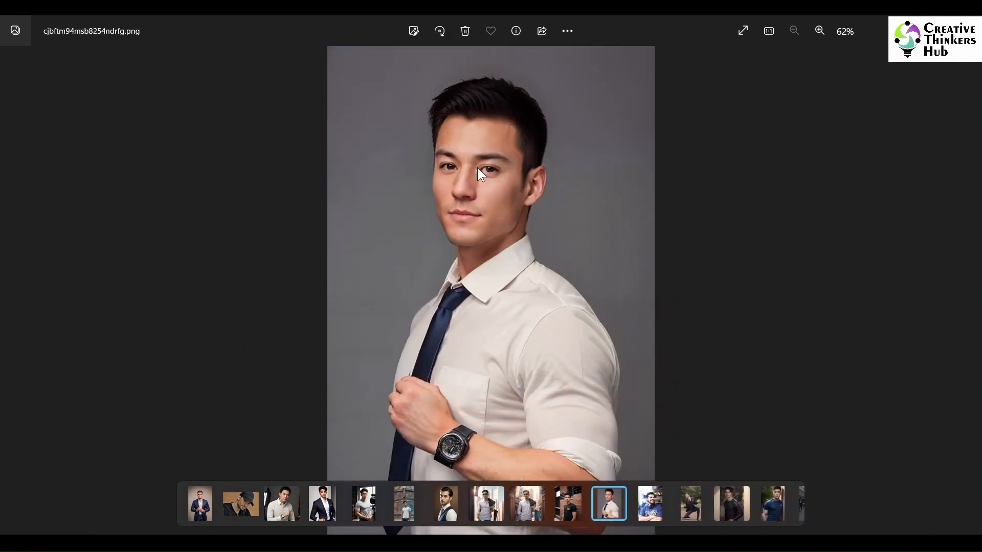
pyautogui.press('Right')
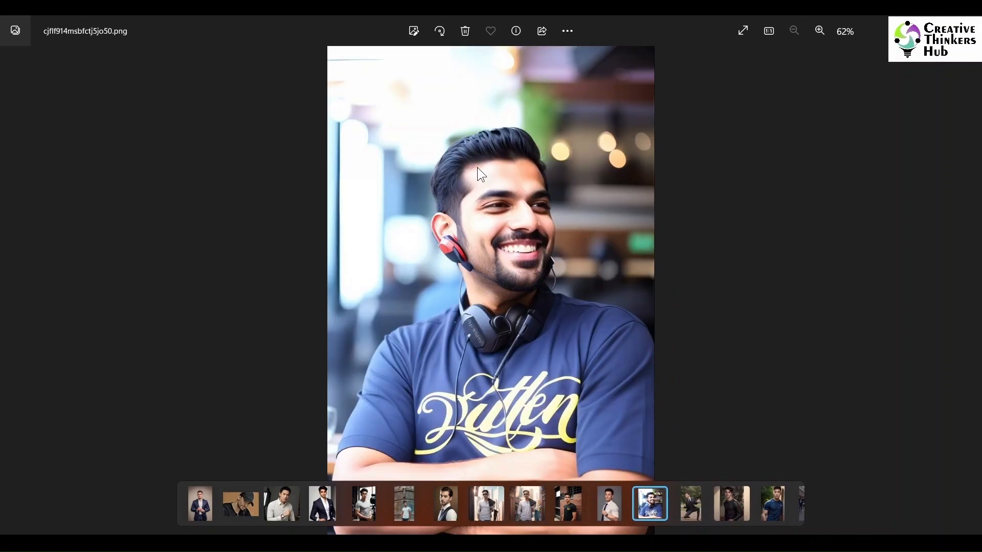
pyautogui.press('Right')
pyautogui.press('Delete')
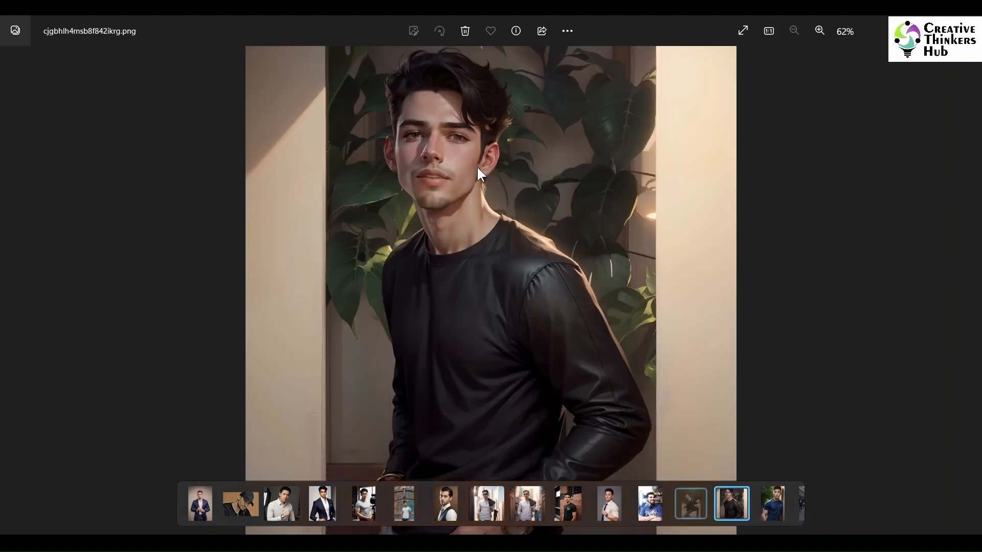
pyautogui.press('Delete')
pyautogui.press('Delete')
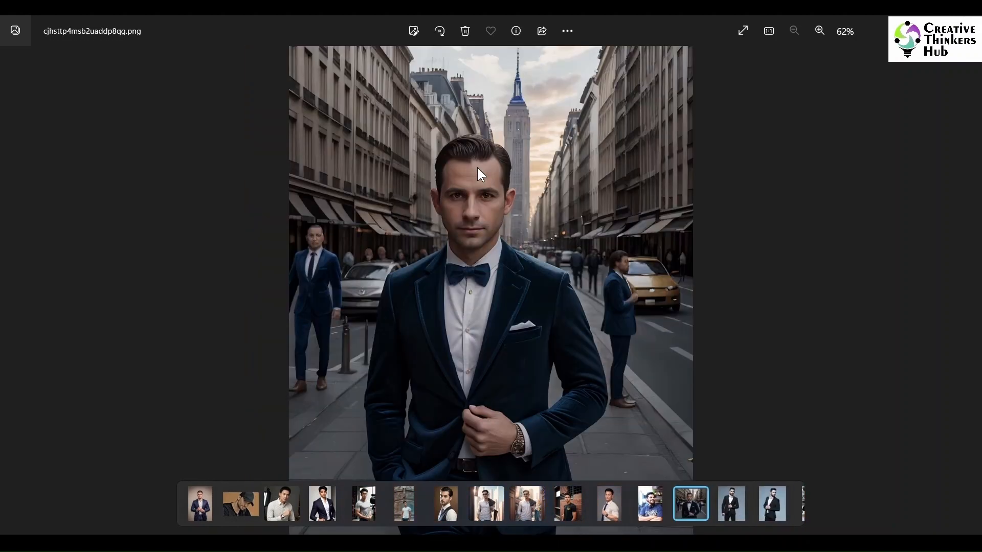
pyautogui.press('Right')
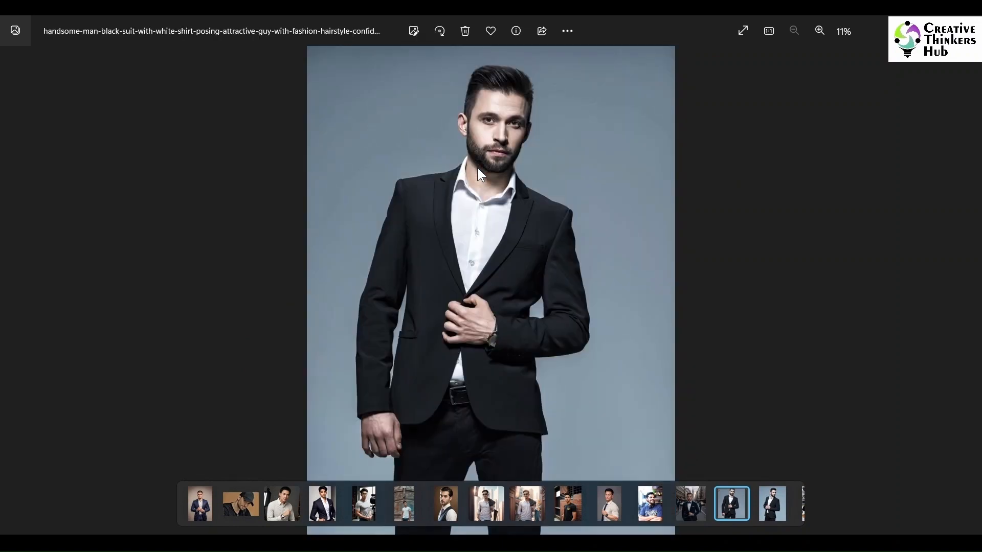
pyautogui.press('Right')
pyautogui.press('Right')
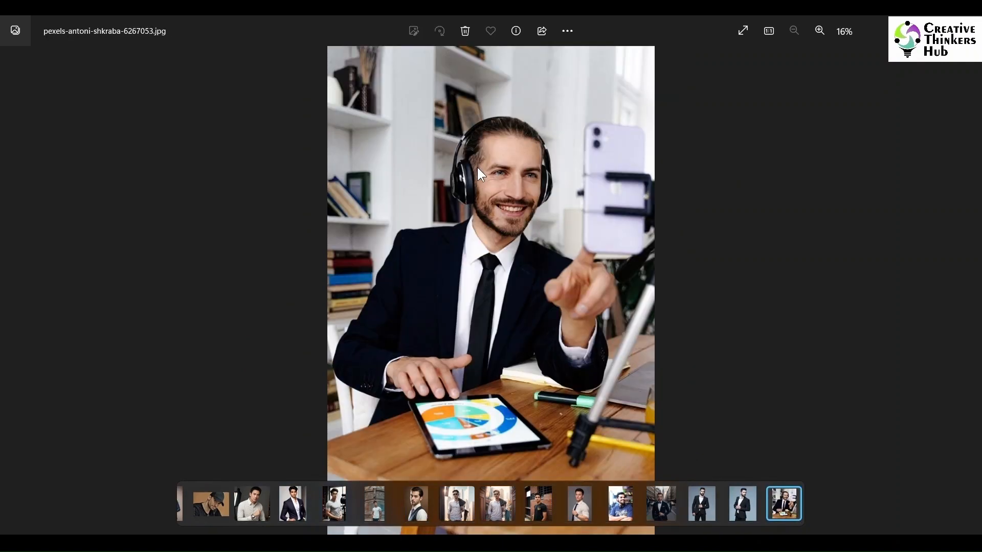
pyautogui.click(966, 23)
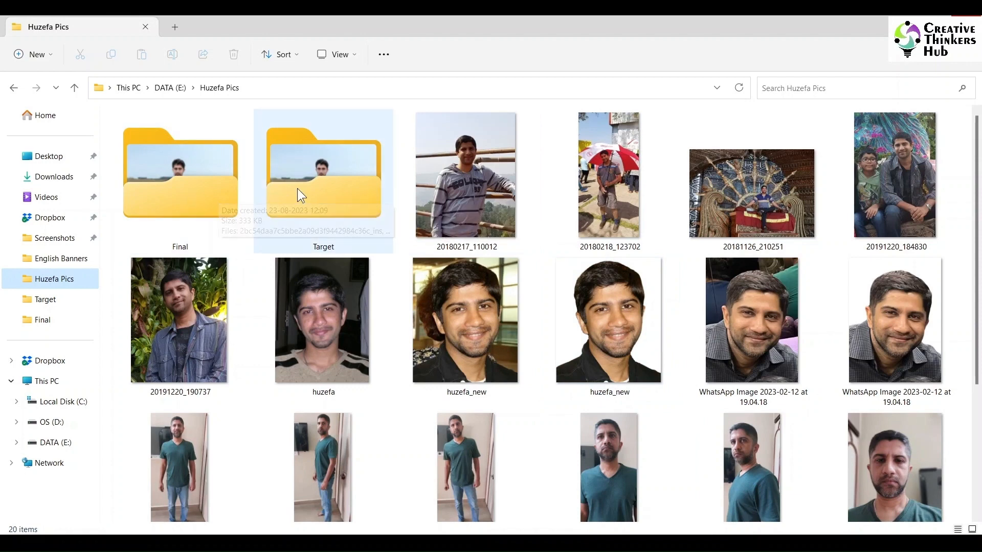
# Step: Open the face-swapped results beside the original target photos and compare the first few pairs side by side
pyautogui.doubleClick(322, 185)
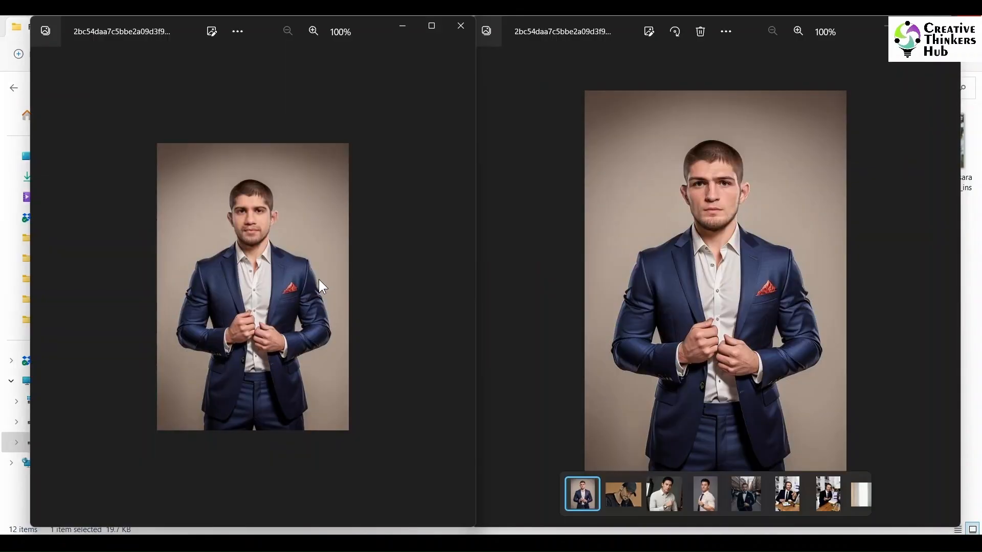
pyautogui.scroll(3, 318, 279)
pyautogui.scroll(-1, 318, 278)
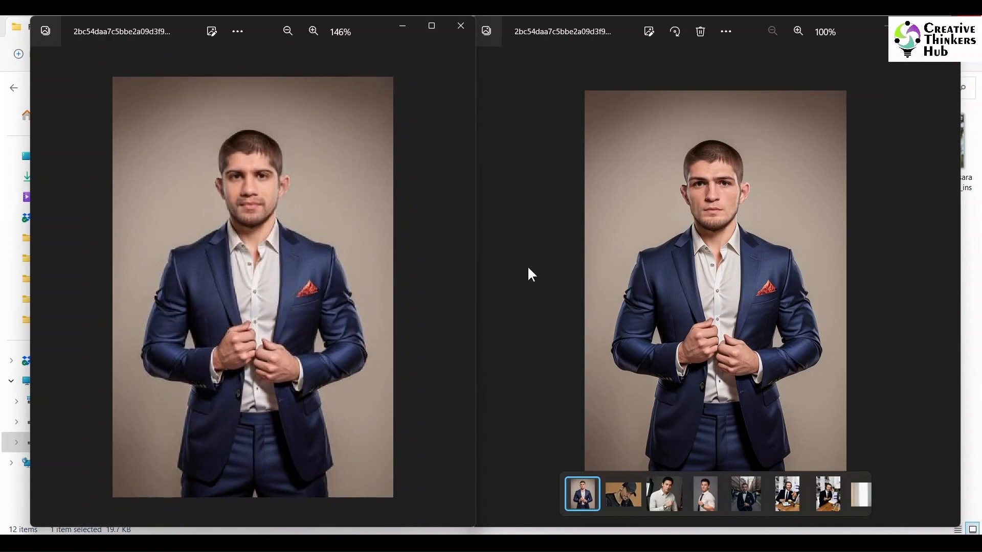
pyautogui.click(934, 296)
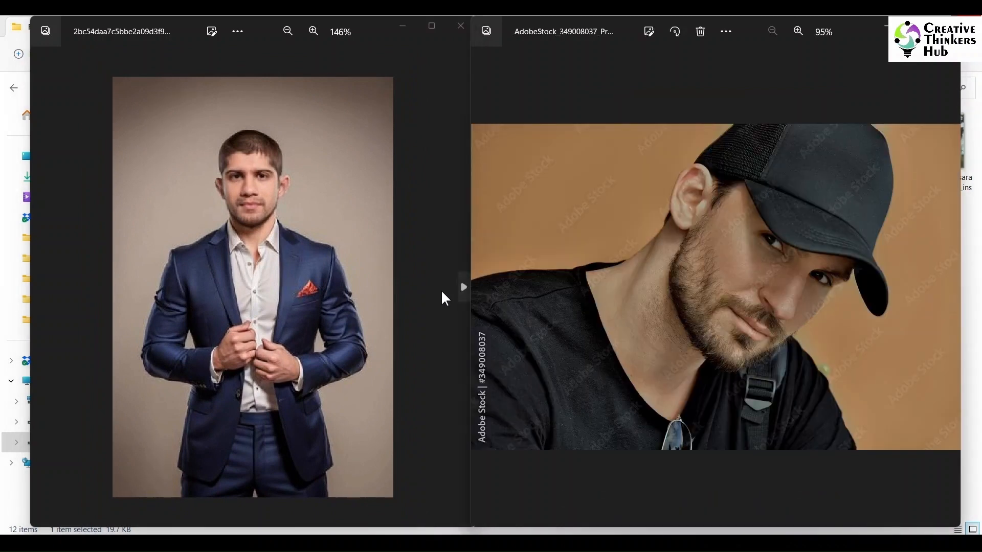
pyautogui.click(441, 290)
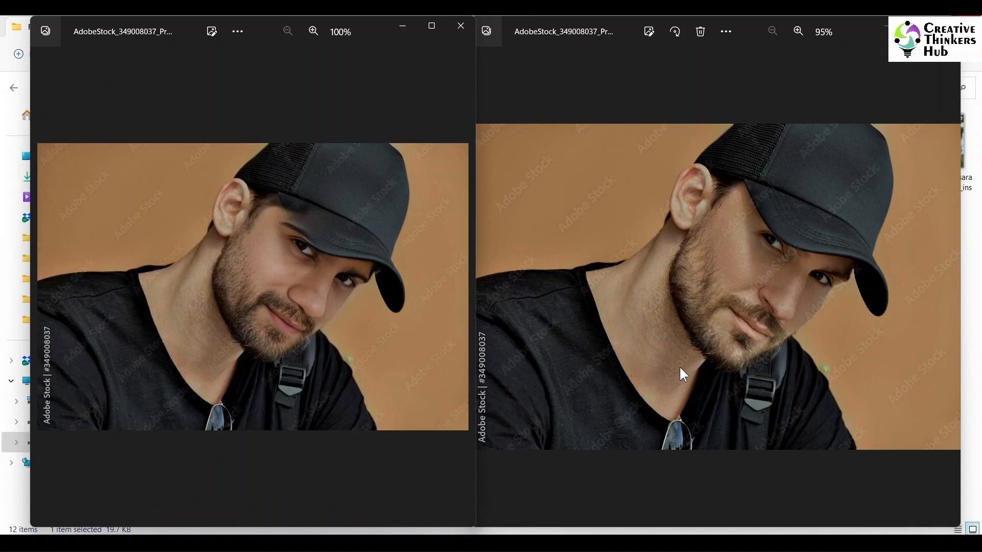
pyautogui.click(944, 296)
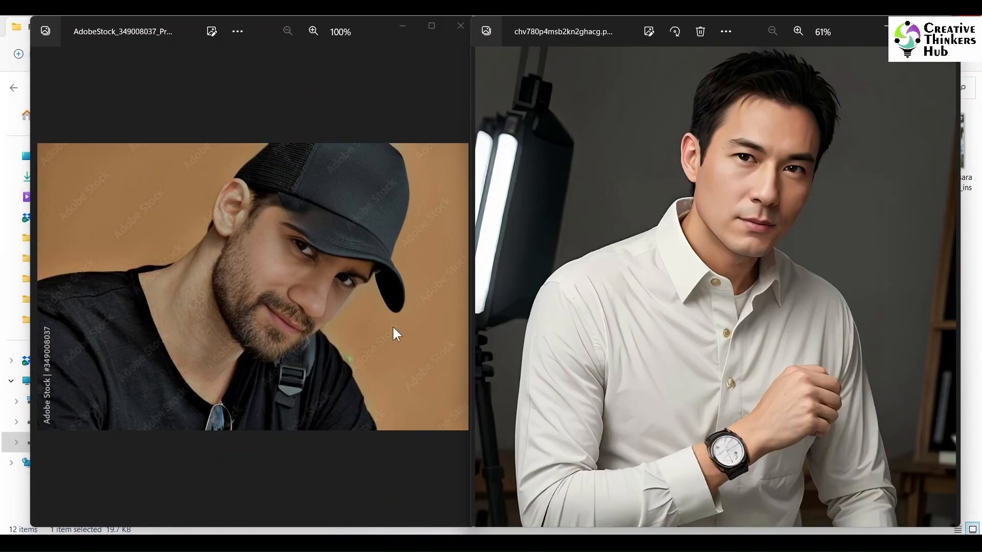
pyautogui.press('Right')
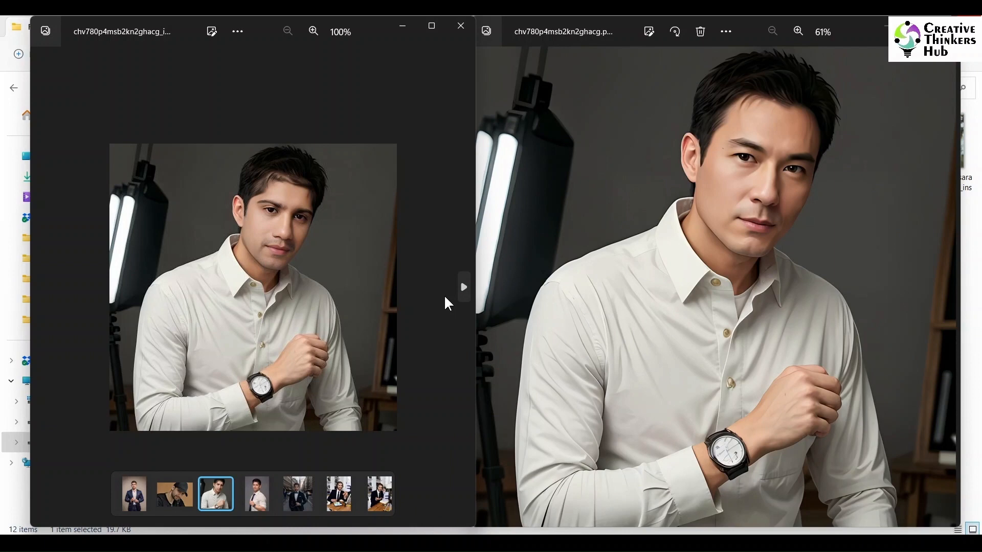
pyautogui.click(919, 290)
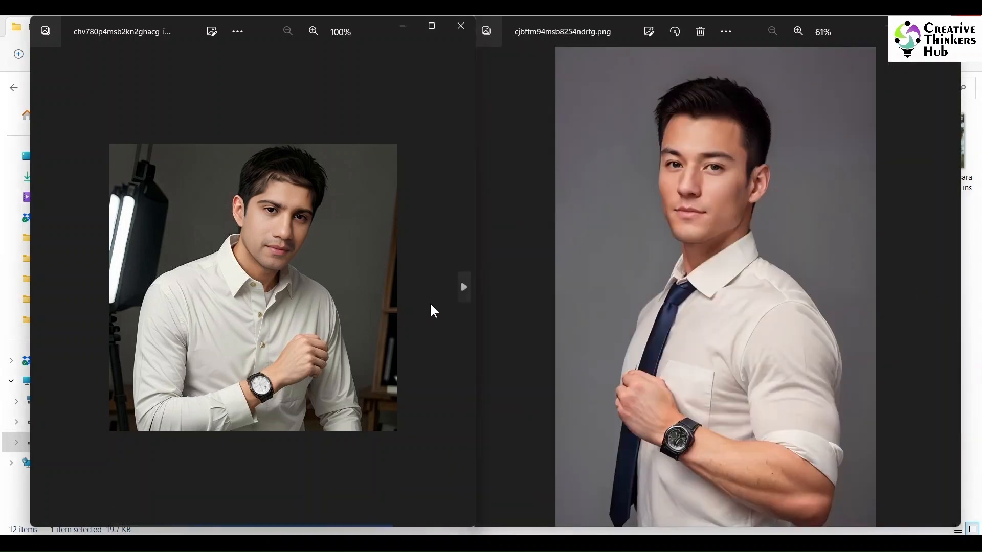
pyautogui.press('Right')
pyautogui.scroll(5, 392, 335)
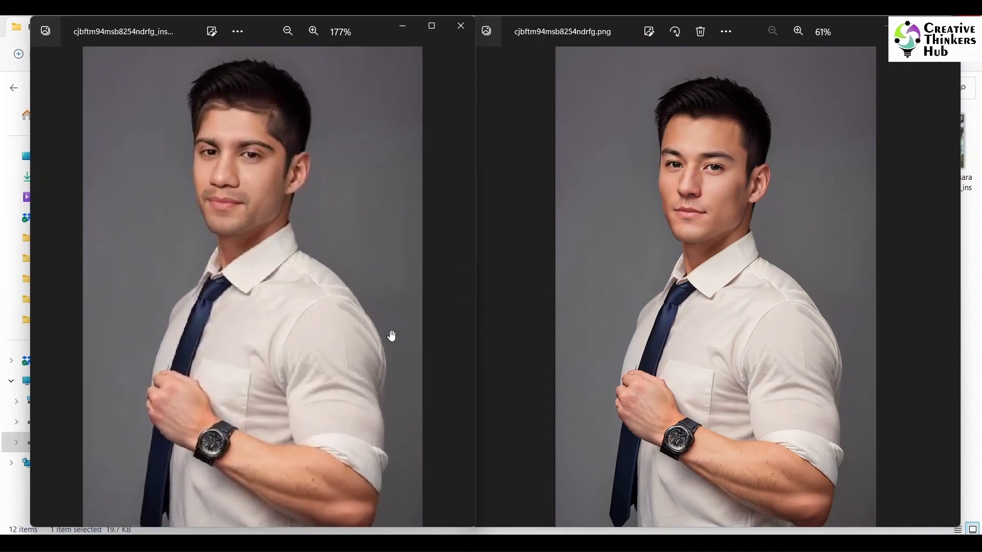
pyautogui.scroll(-1, 391, 336)
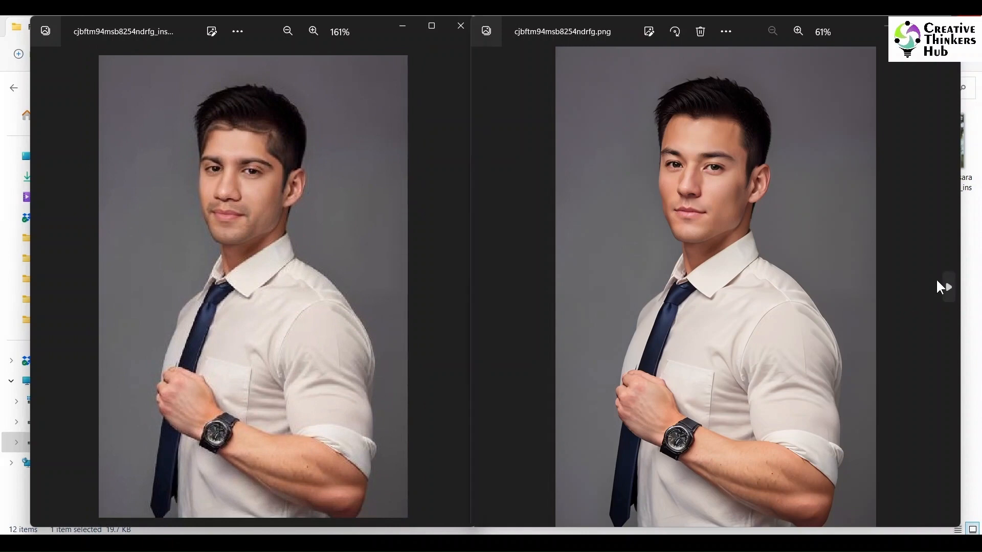
# Step: Step through the remaining result and original pairs in both viewers, zooming in to compare the swapped faces
pyautogui.click(945, 287)
pyautogui.press('Right')
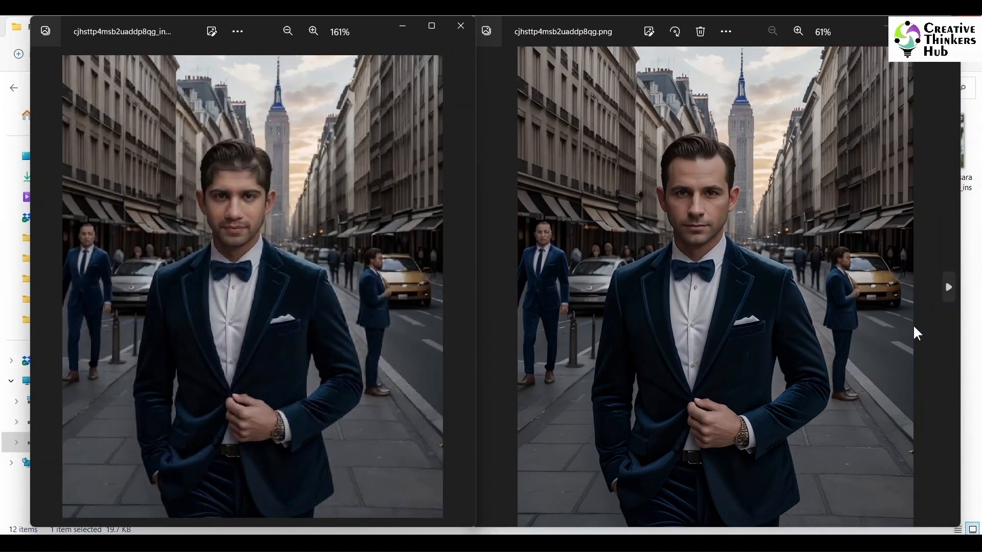
pyautogui.click(912, 321)
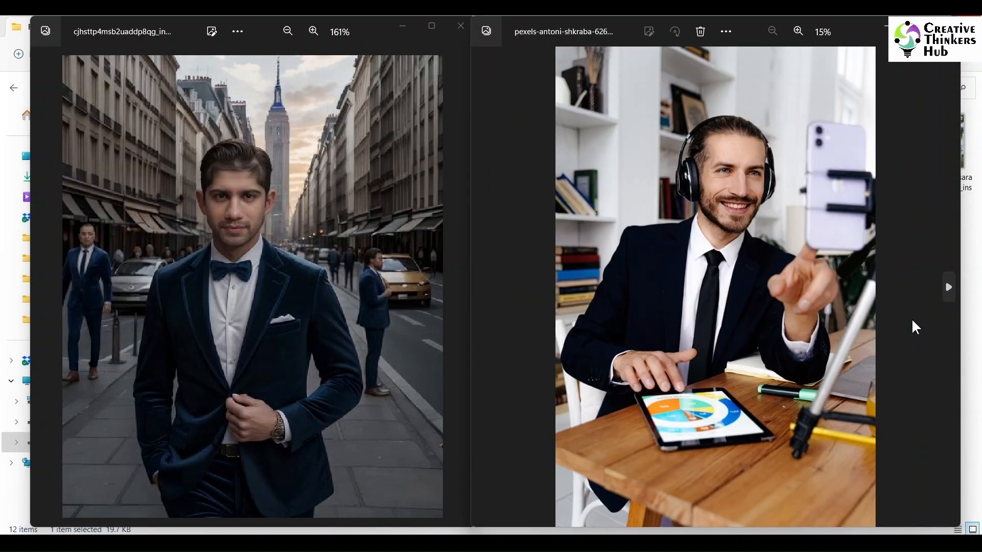
pyautogui.click(438, 344)
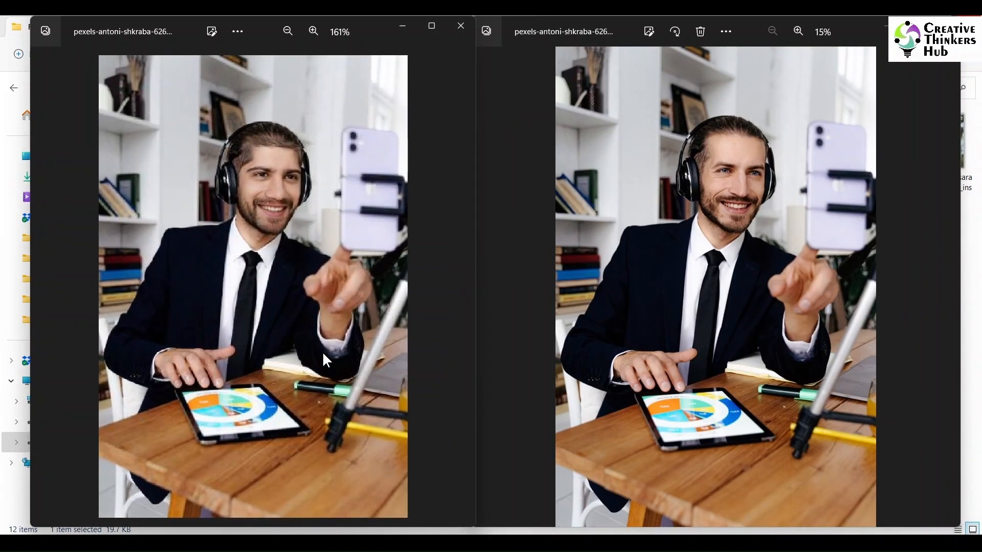
pyautogui.click(899, 303)
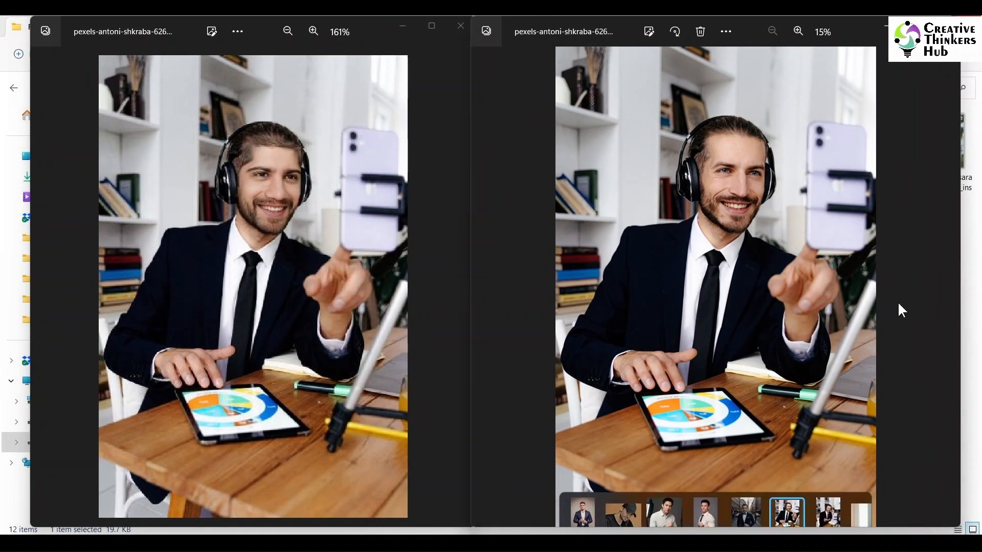
pyautogui.press('Right')
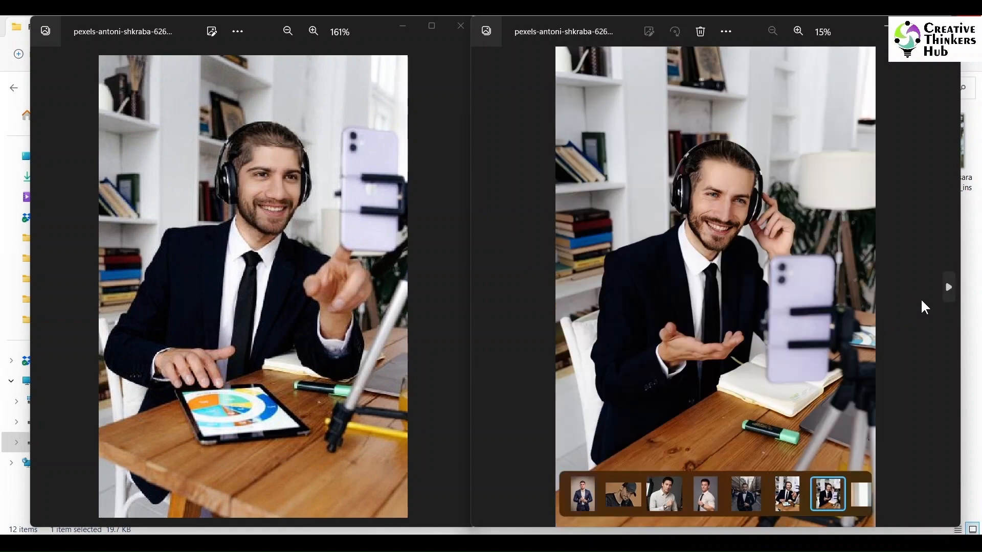
pyautogui.click(447, 322)
pyautogui.press('Right')
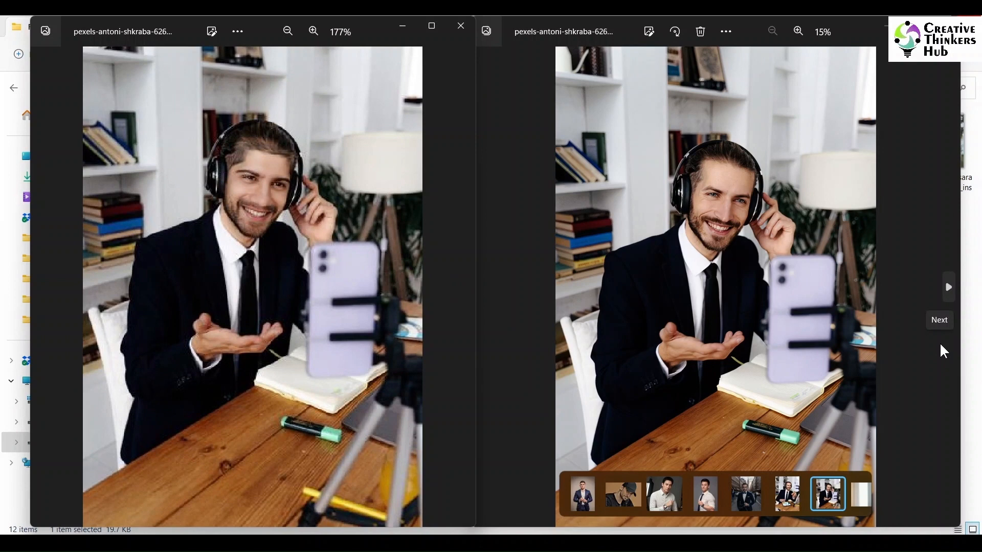
pyautogui.click(941, 344)
pyautogui.click(416, 368)
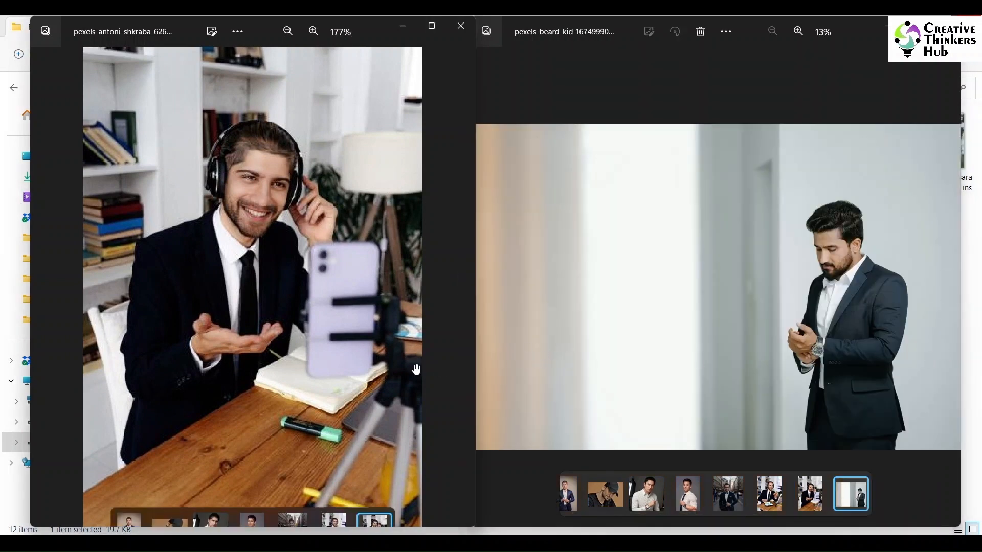
pyautogui.press('Right')
pyautogui.scroll(5, 425, 372)
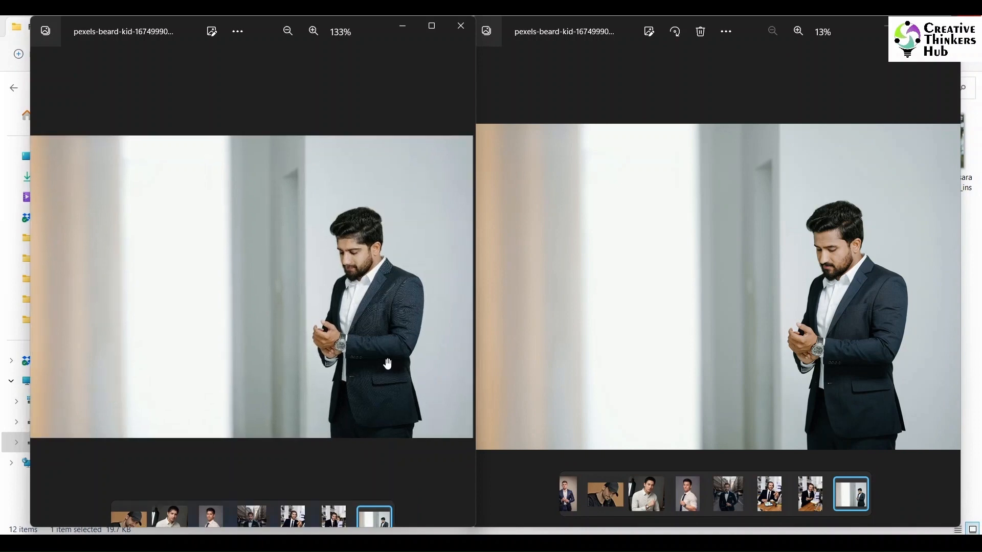
pyautogui.scroll(2, 778, 357)
pyautogui.scroll(3, 777, 357)
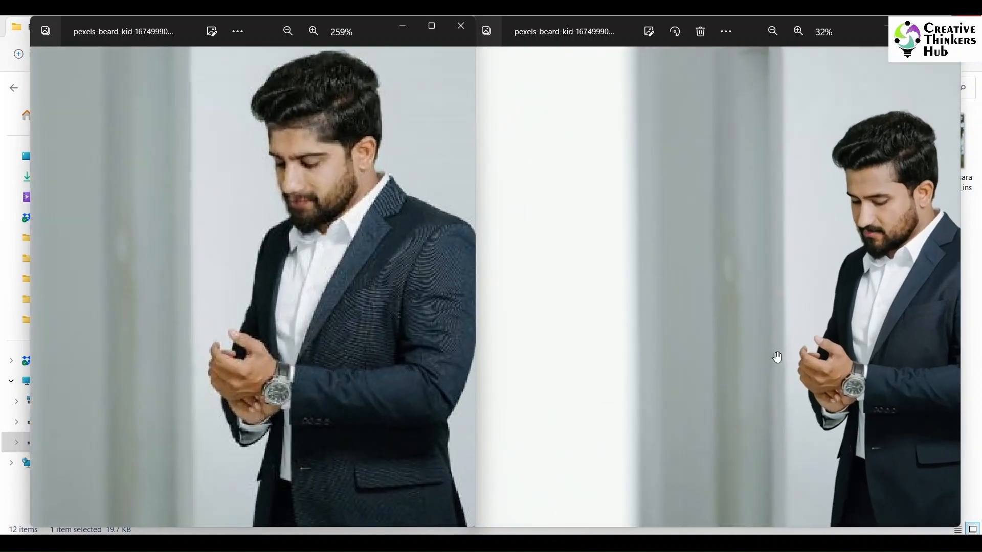
pyautogui.moveTo(839, 360); pyautogui.dragTo(687, 360)
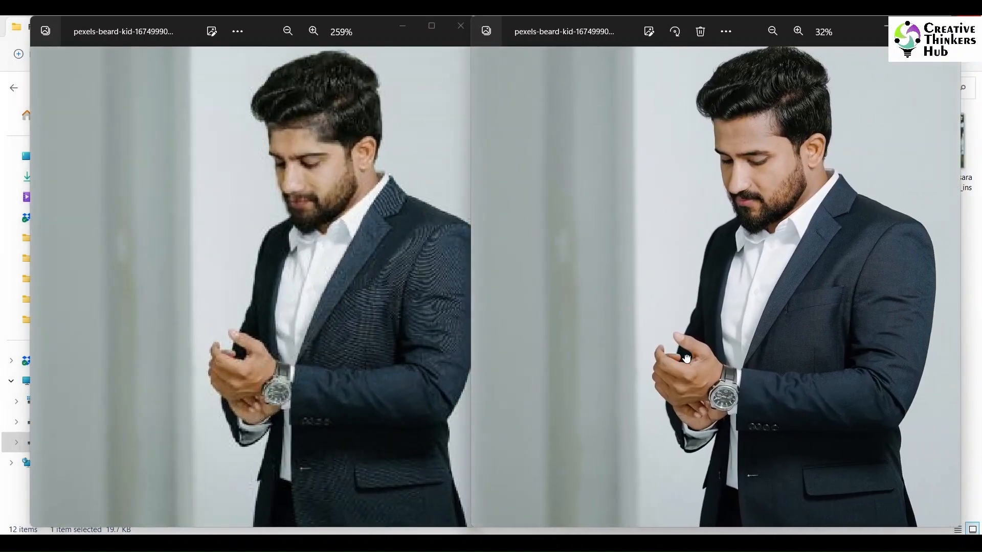
# Step: Advance both viewers to the surfer and seated-suit pairs, zooming into the result to compare the swapped faces
pyautogui.press('Right')
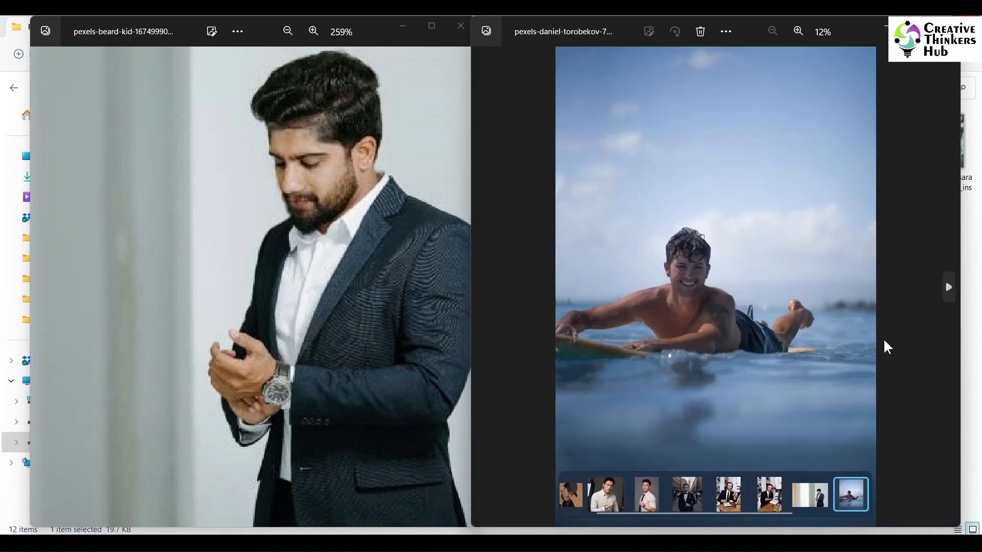
pyautogui.press('Right')
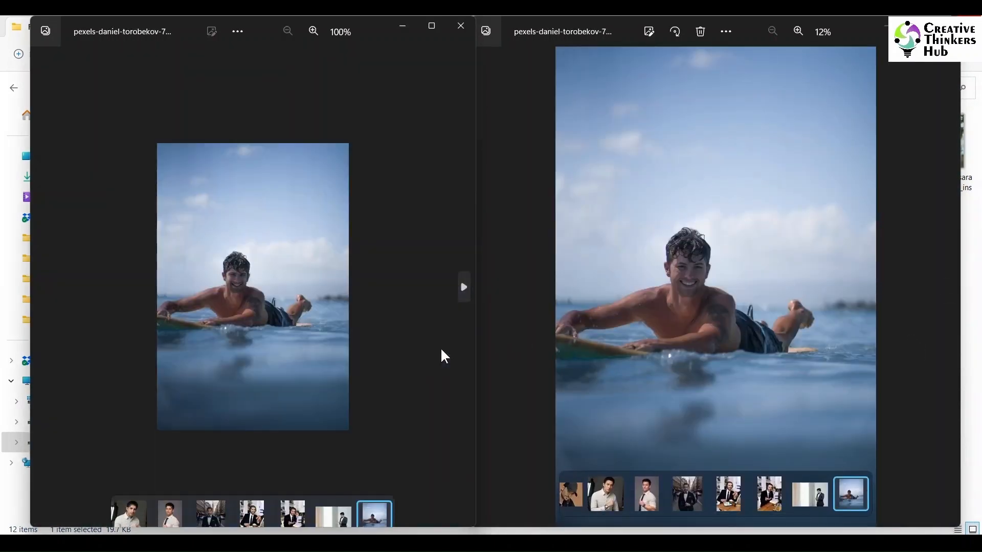
pyautogui.scroll(5, 323, 351)
pyautogui.scroll(-2, 323, 351)
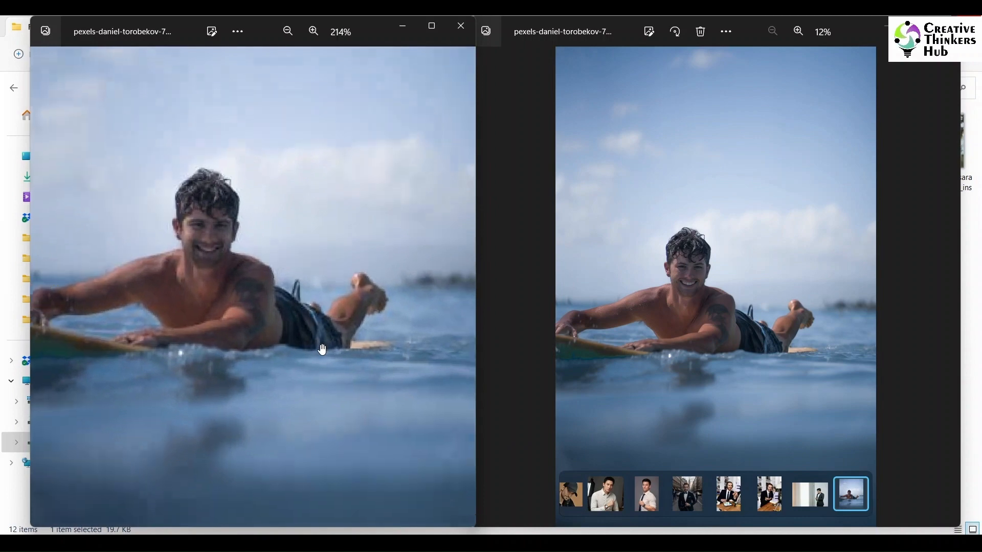
pyautogui.click(947, 348)
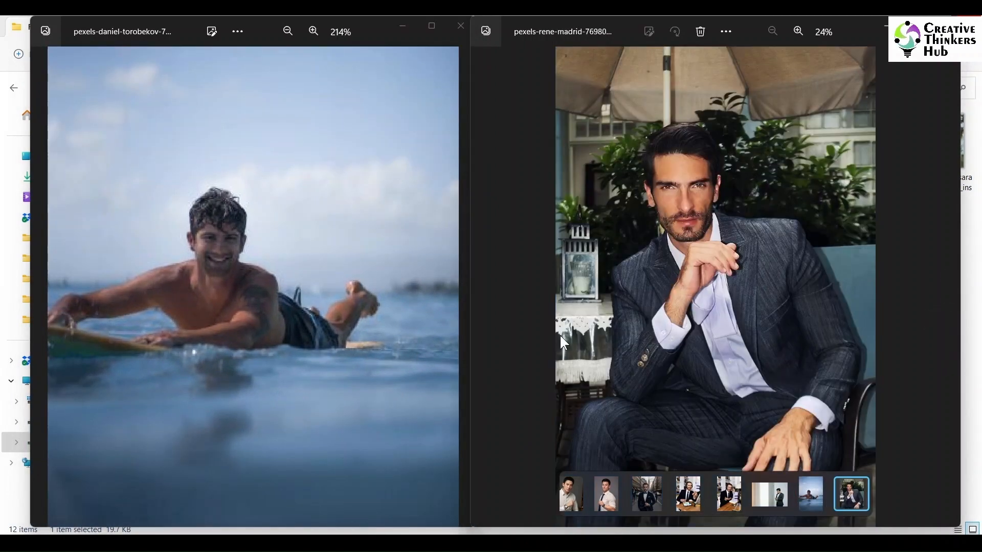
pyautogui.click(460, 355)
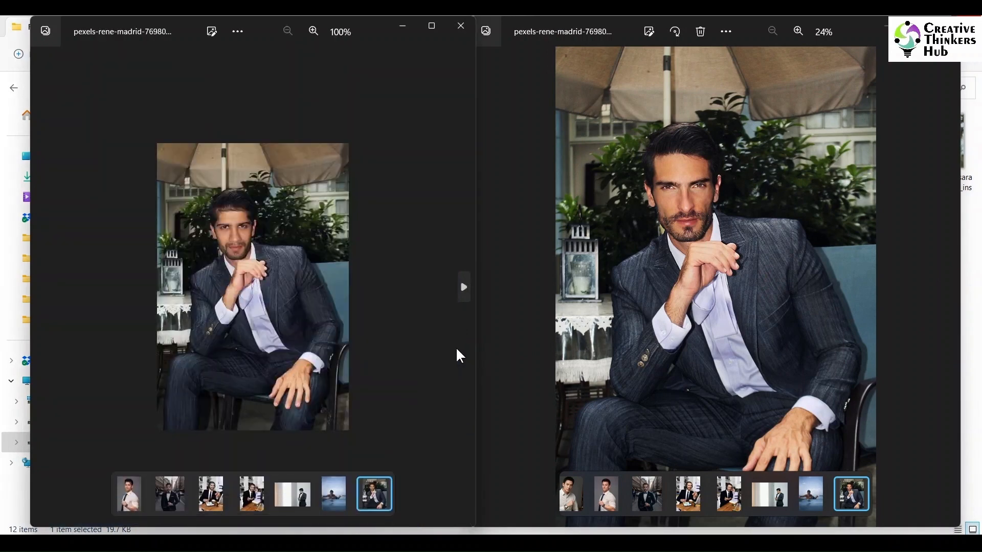
pyautogui.scroll(4, 415, 360)
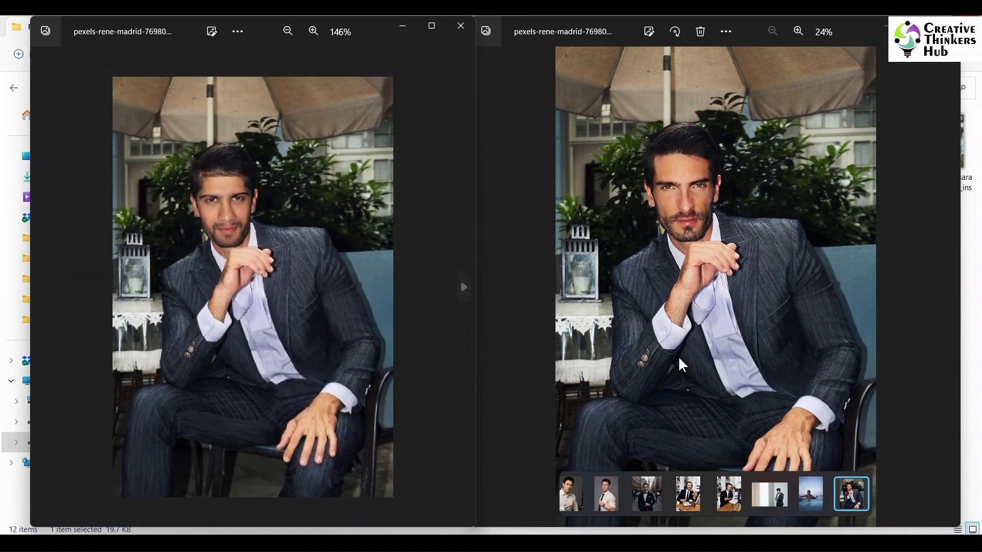
# Step: Step through the field and sunglasses pairs in both viewers, zooming in to compare the remaining swapped faces
pyautogui.click(947, 319)
pyautogui.click(444, 358)
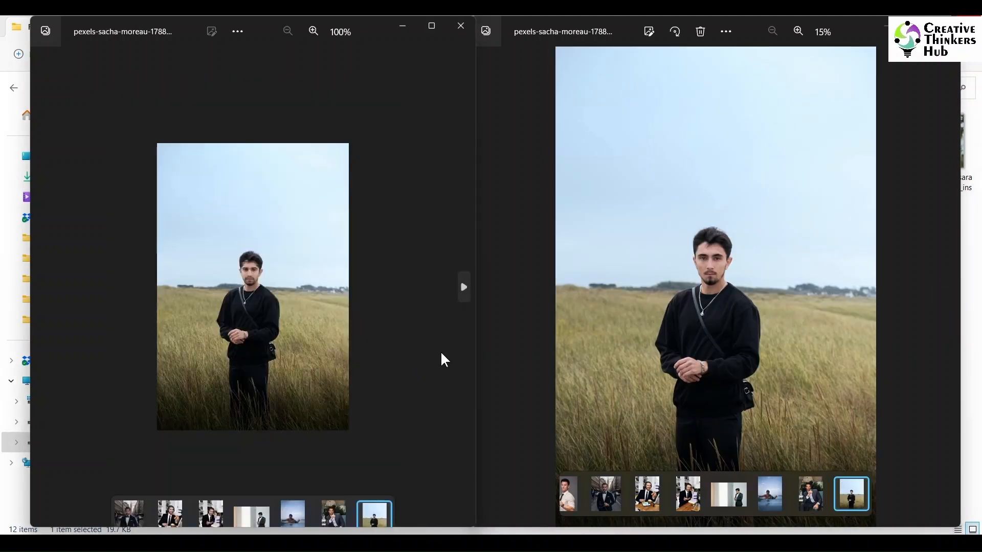
pyautogui.scroll(4, 404, 370)
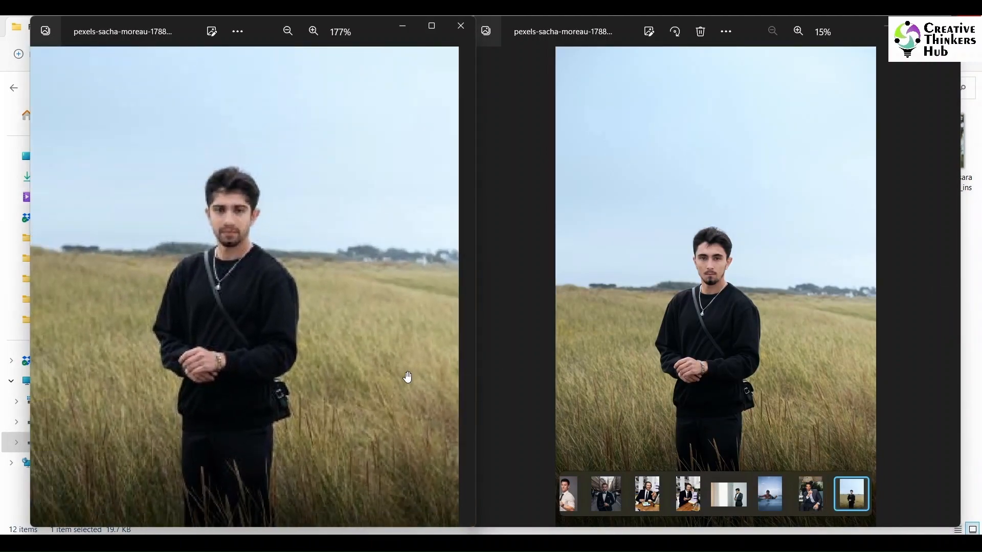
pyautogui.scroll(-4, 414, 370)
pyautogui.click(449, 355)
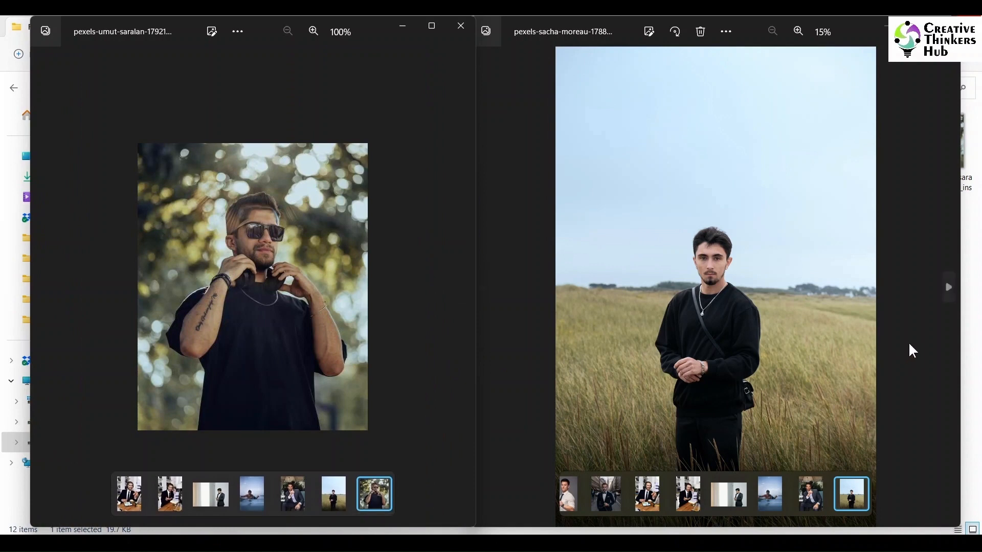
pyautogui.click(931, 330)
pyautogui.scroll(5, 381, 336)
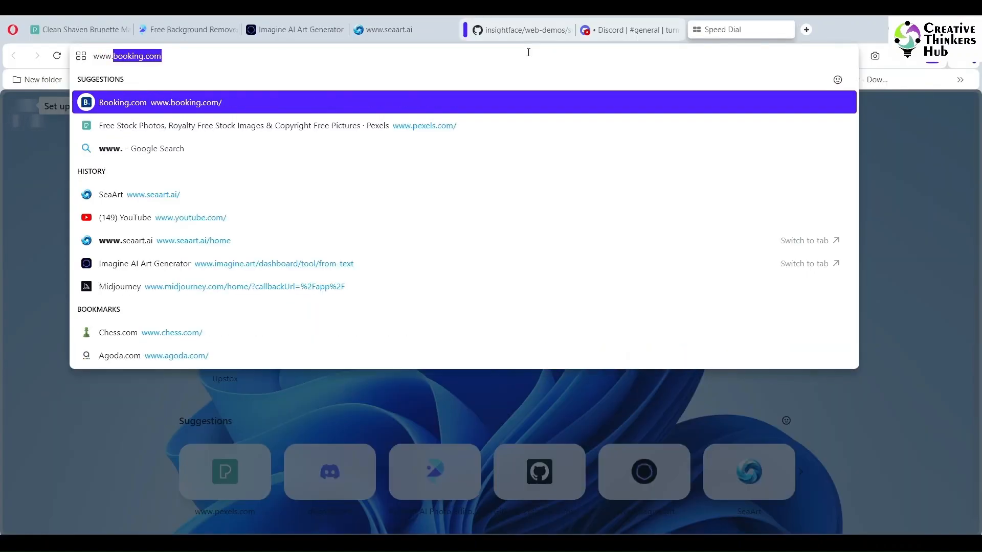
pyautogui.write('avaide')
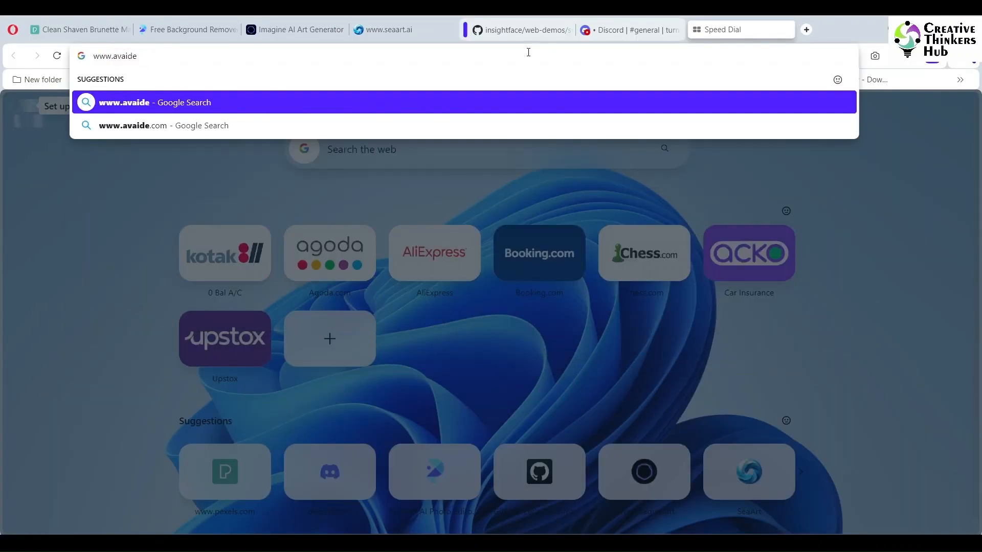
pyautogui.write('.com/')
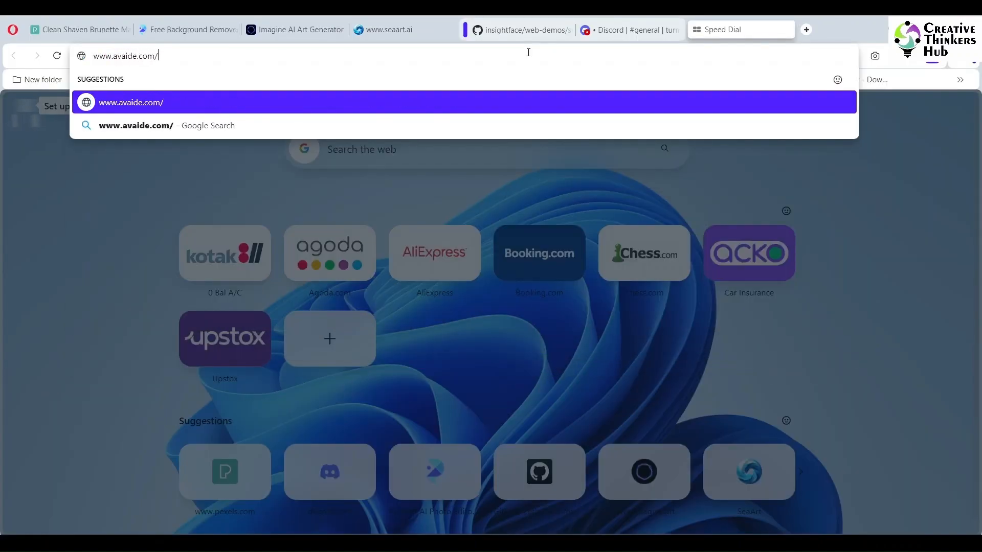
pyautogui.write('image-up')
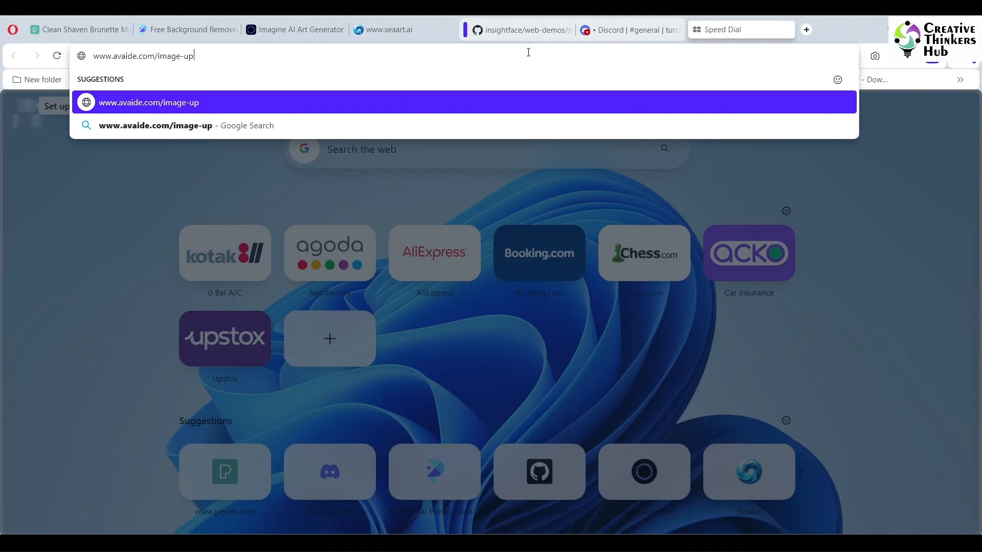
pyautogui.write('scaler')
pyautogui.press('Return')
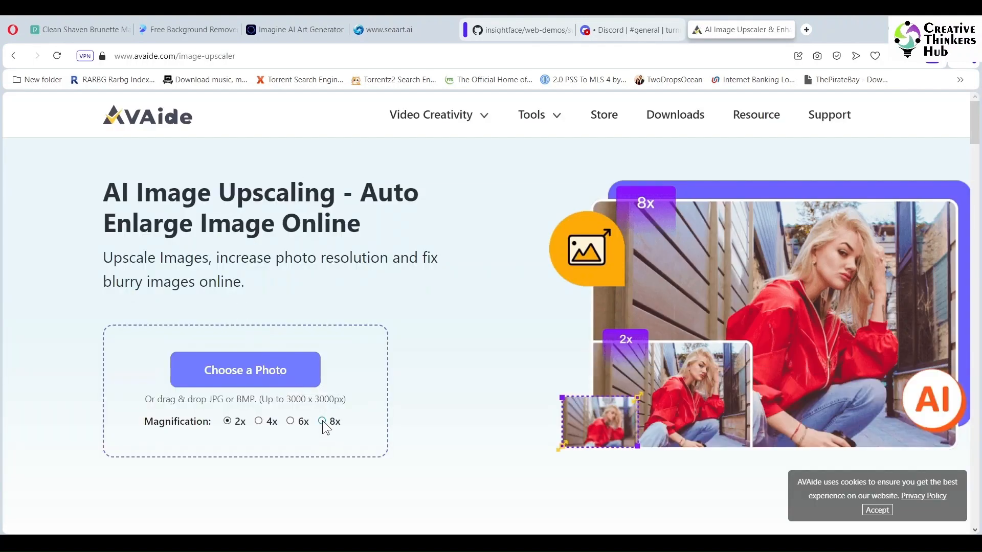
# Step: Upload 2bc54daa7c5bbe2a09d3f9442984c36c_ins from the Final folder to the upscaler, dismiss the resize notice, and set magnification to 4x
pyautogui.click(272, 370)
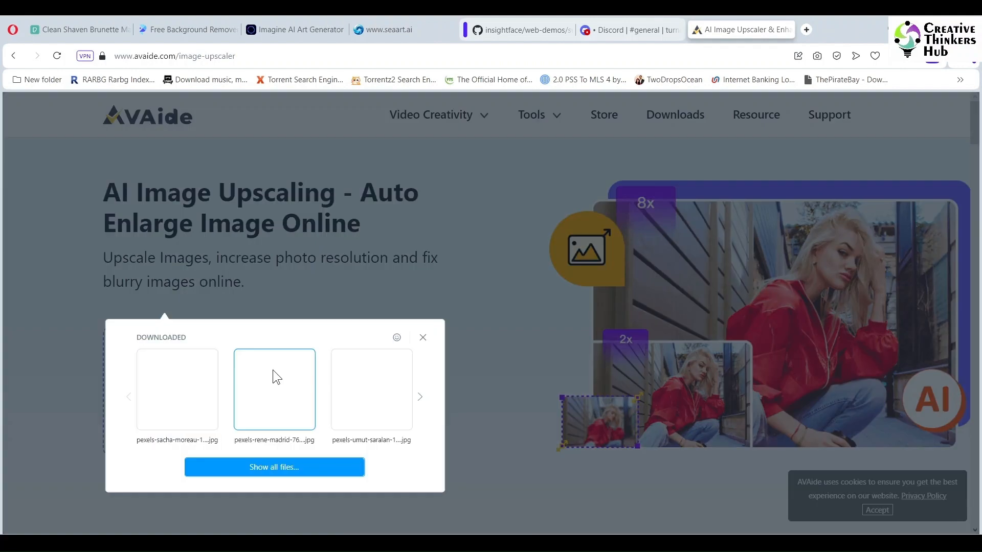
pyautogui.click(290, 464)
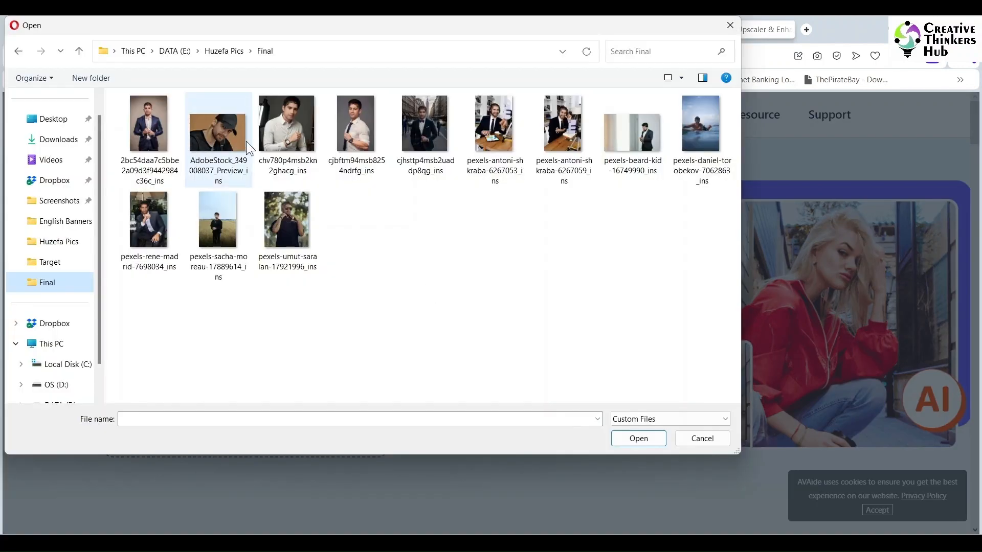
pyautogui.click(146, 132)
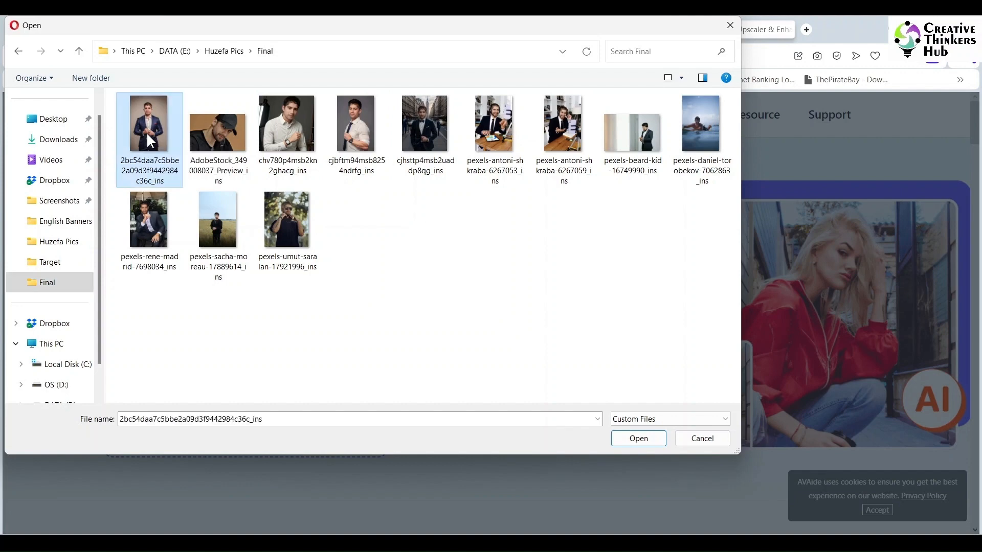
pyautogui.click(645, 441)
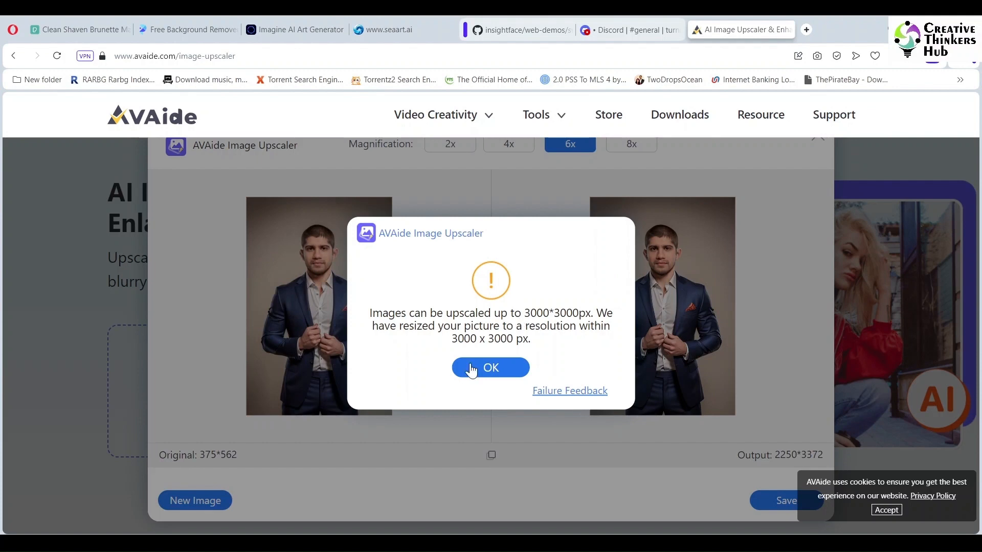
pyautogui.click(471, 368)
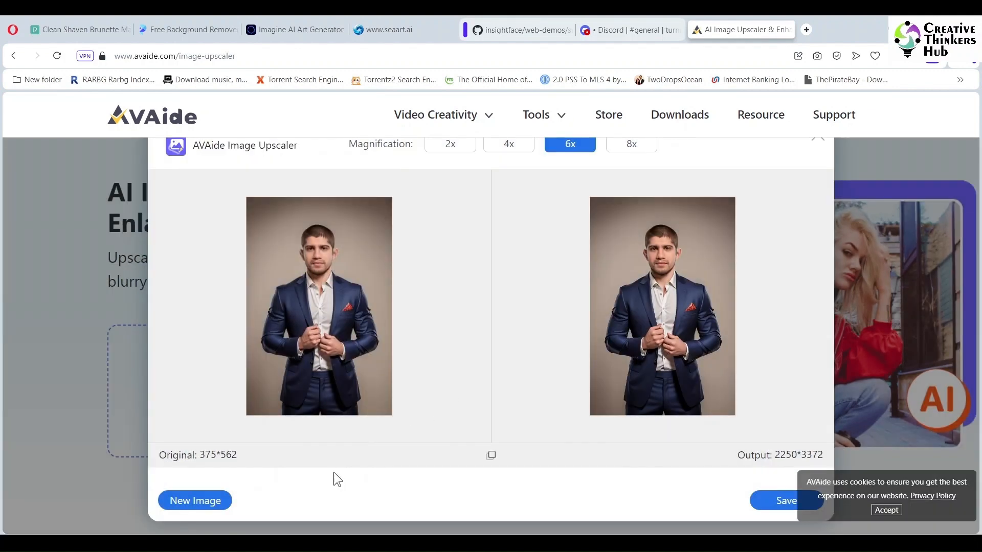
pyautogui.click(509, 144)
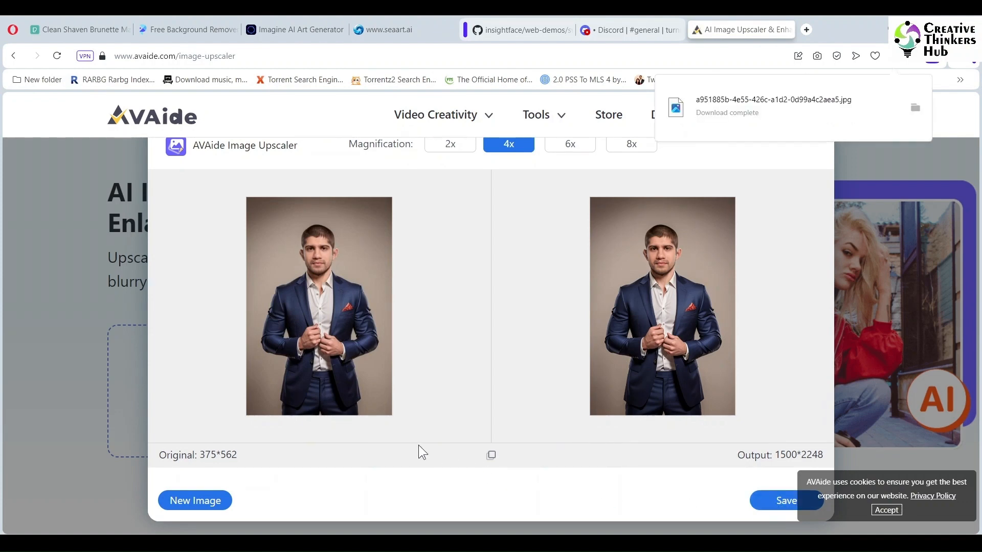
# Step: Load AdobeStock_349008037_Preview_ins from the Final folder as a new image and save the 2x upscaled result
pyautogui.click(193, 500)
pyautogui.click(263, 465)
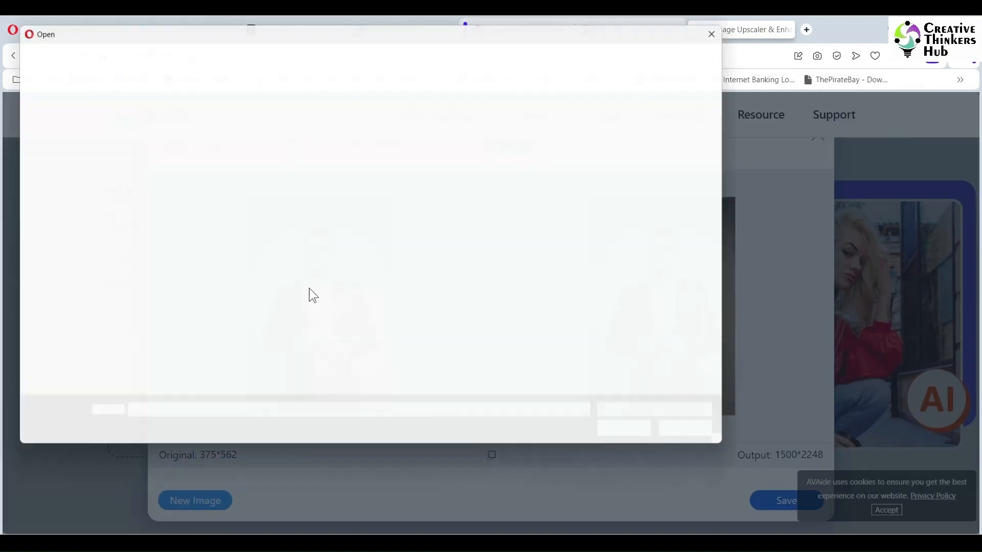
pyautogui.click(228, 139)
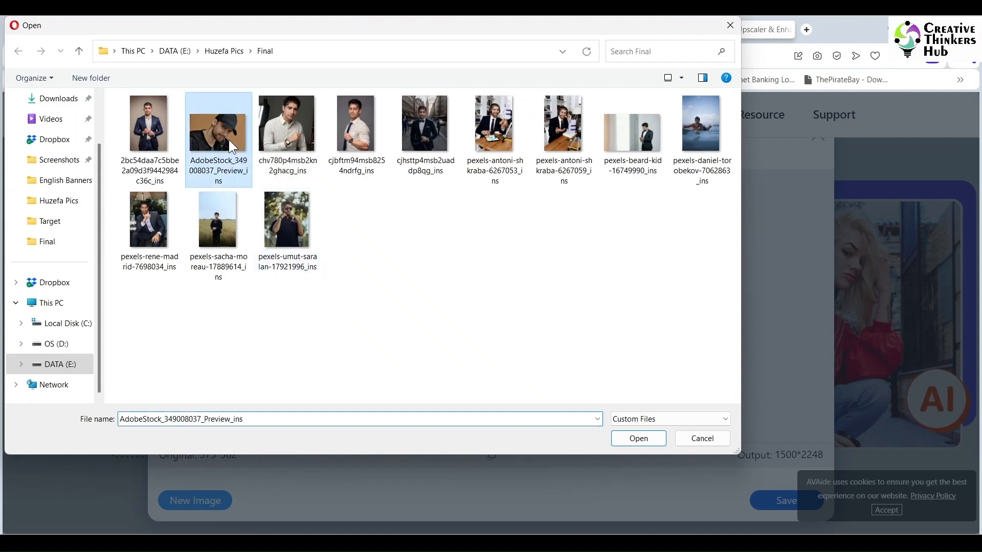
pyautogui.click(634, 443)
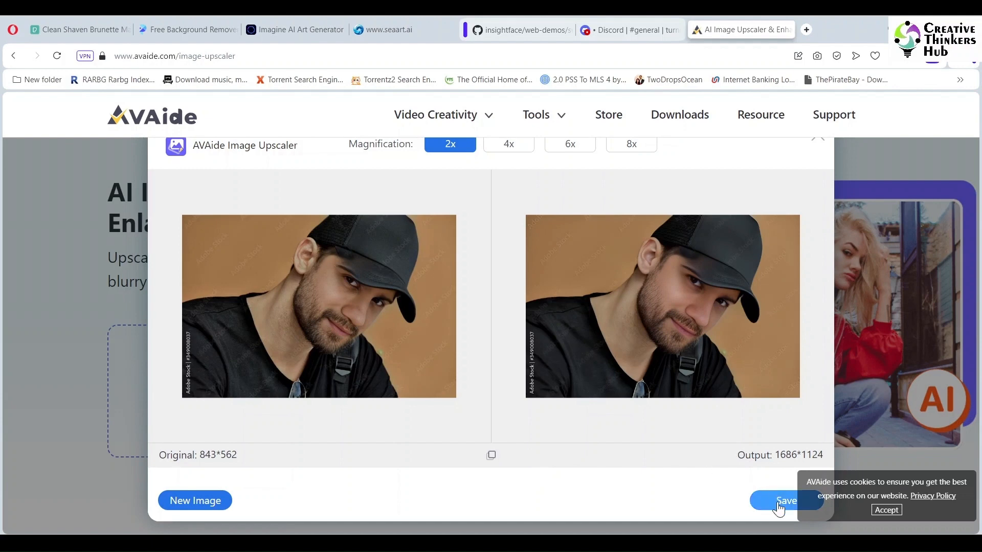
pyautogui.click(779, 508)
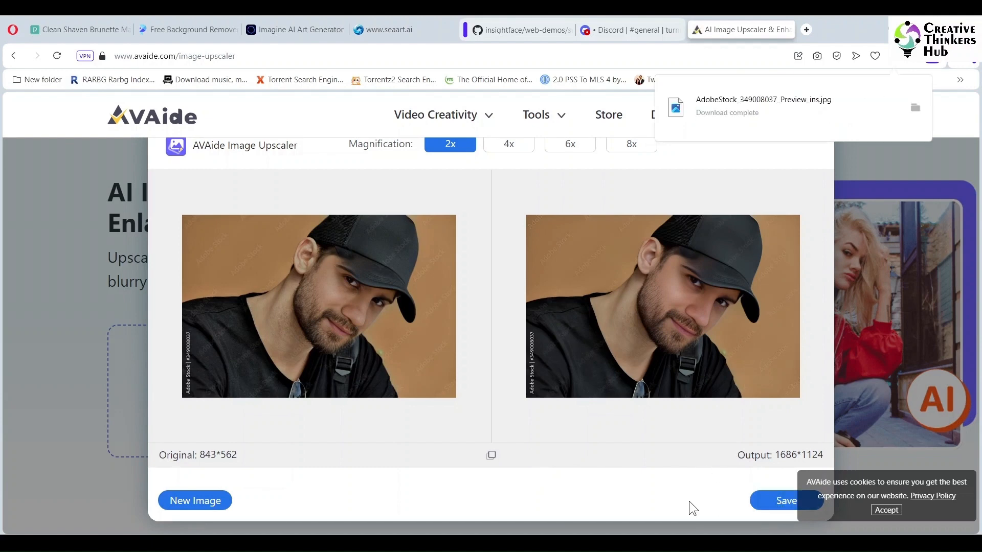
# Step: Load cjbftm94msb8254ndrfg_ins from the Final folder as a new image for upscaling
pyautogui.click(201, 507)
pyautogui.click(296, 468)
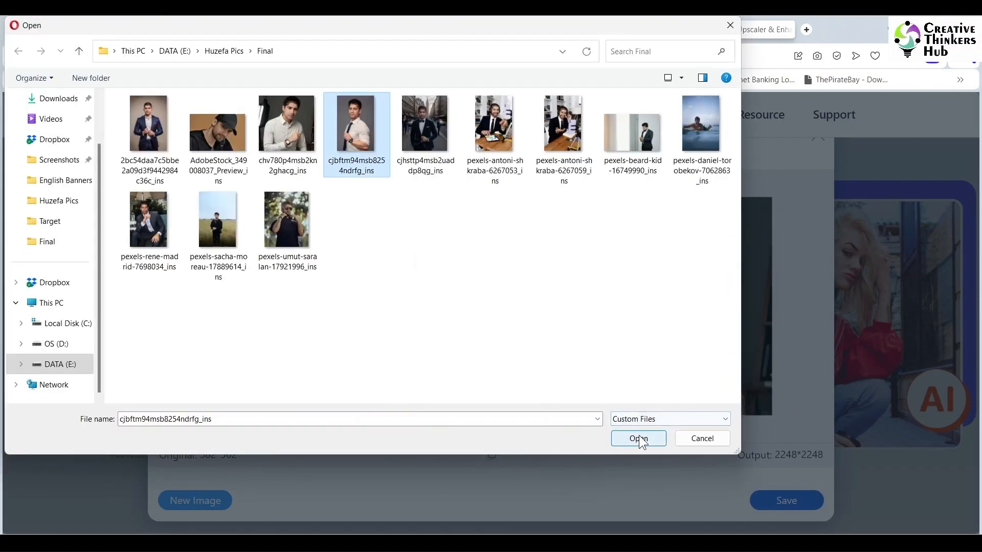
pyautogui.click(640, 440)
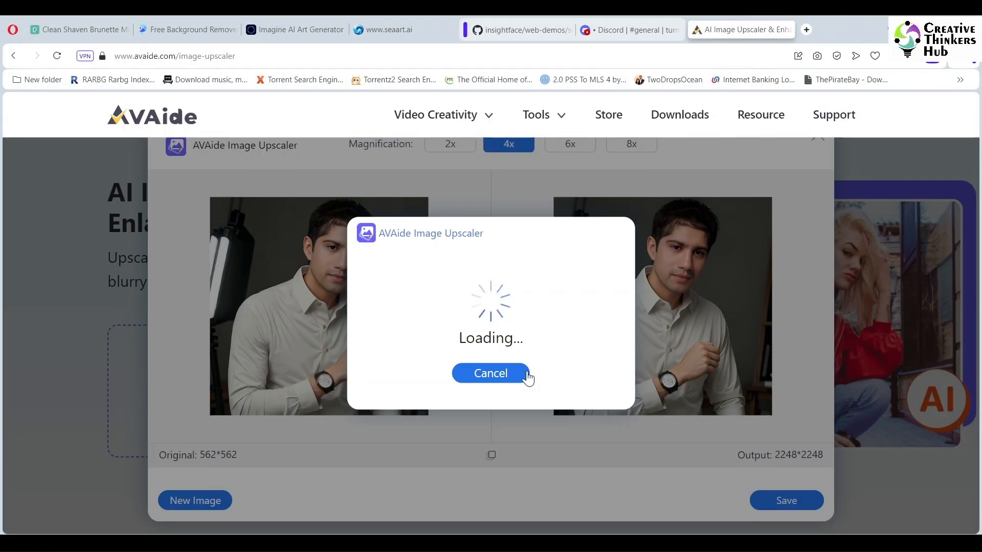
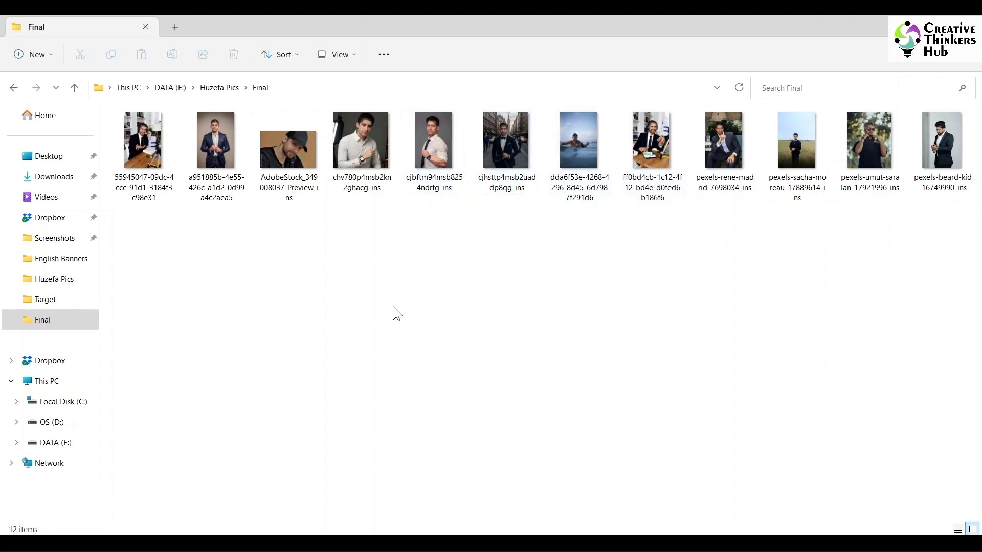
pyautogui.click(153, 154)
pyautogui.rightClick(152, 155)
pyautogui.moveTo(220, 156)
pyautogui.click(435, 234)
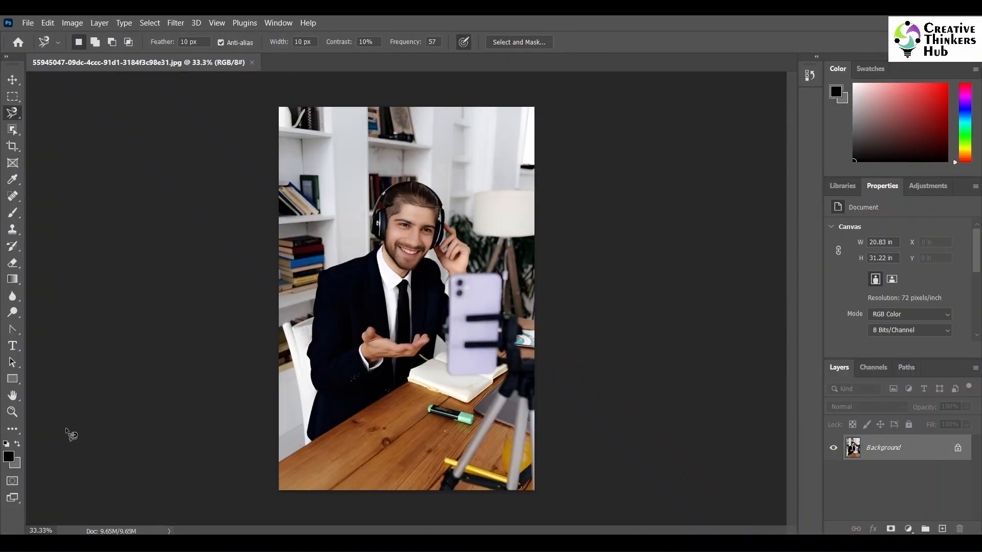
# Step: Select the hair area around the forehead hairline with the Magic Wand Tool
pyautogui.click(12, 411)
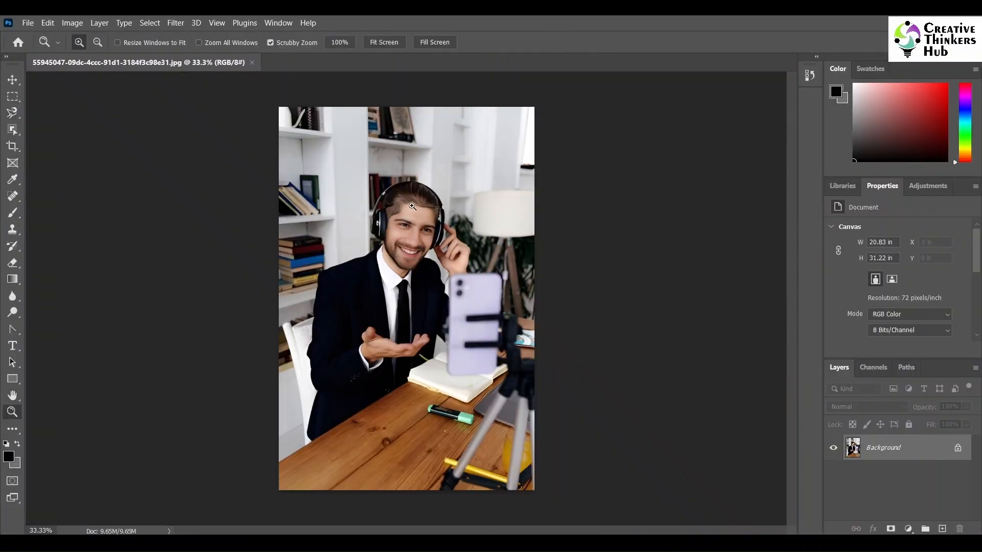
pyautogui.click(414, 202)
pyautogui.moveTo(415, 202); pyautogui.dragTo(450, 203)
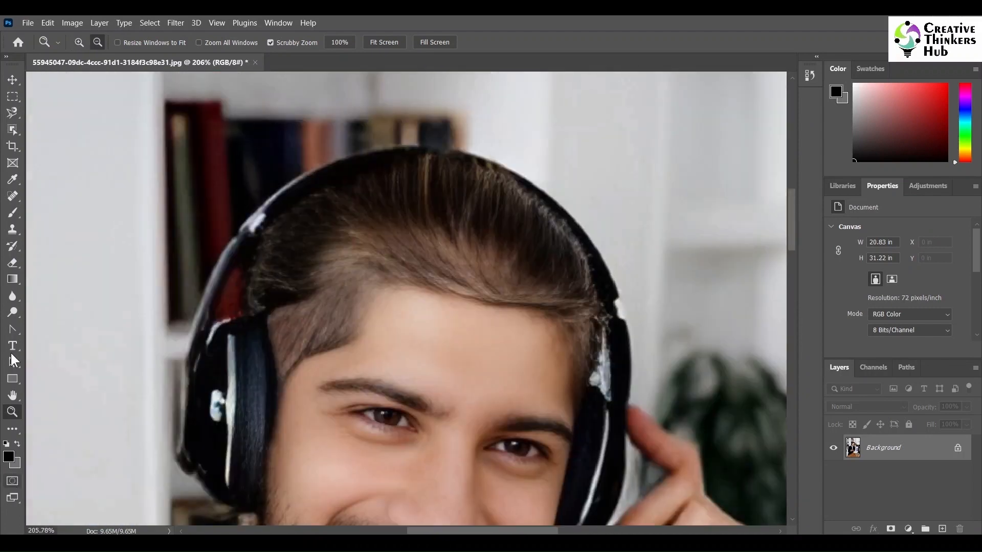
pyautogui.click(12, 113)
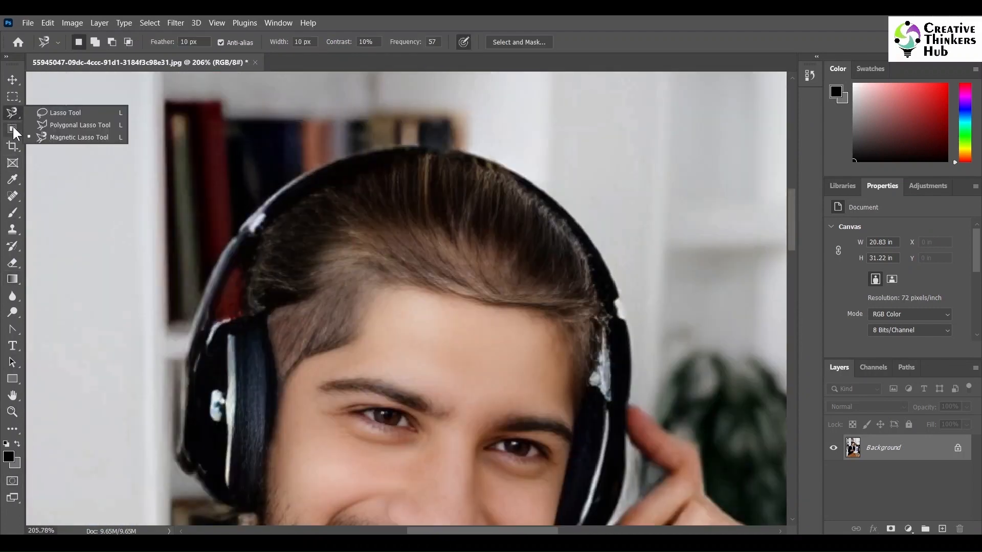
pyautogui.click(14, 132)
pyautogui.rightClick(14, 132)
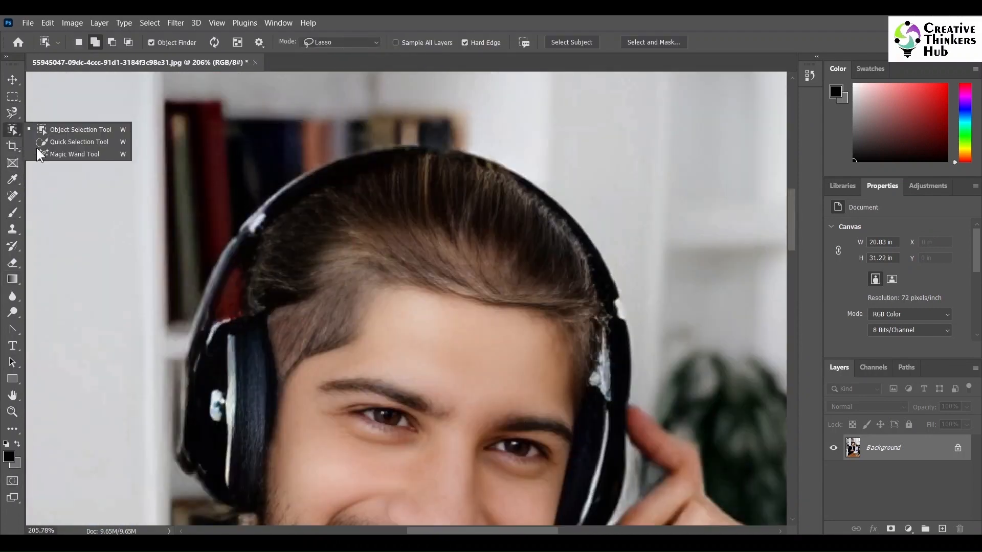
pyautogui.click(56, 155)
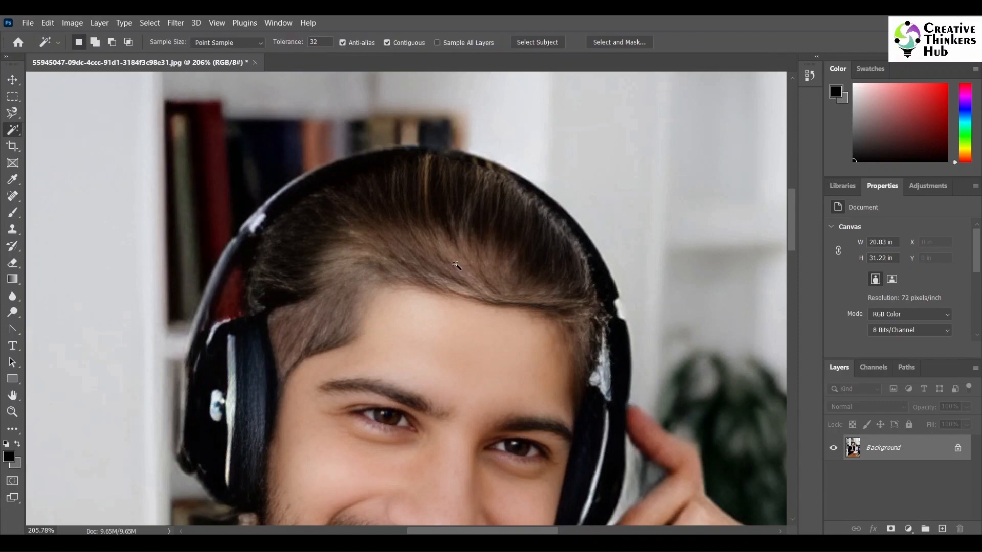
pyautogui.click(455, 264)
pyautogui.scroll(-2, 230, 362)
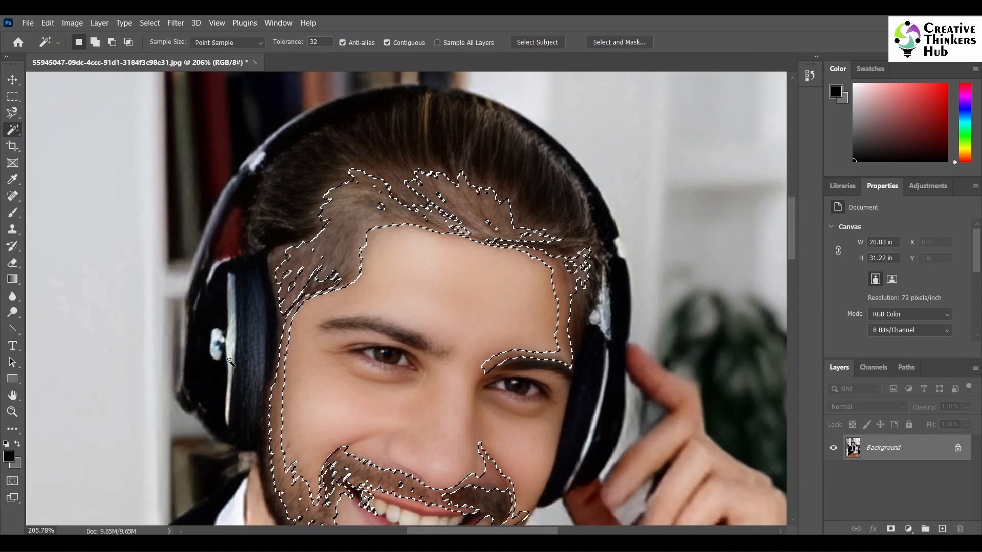
pyautogui.scroll(-2, 230, 363)
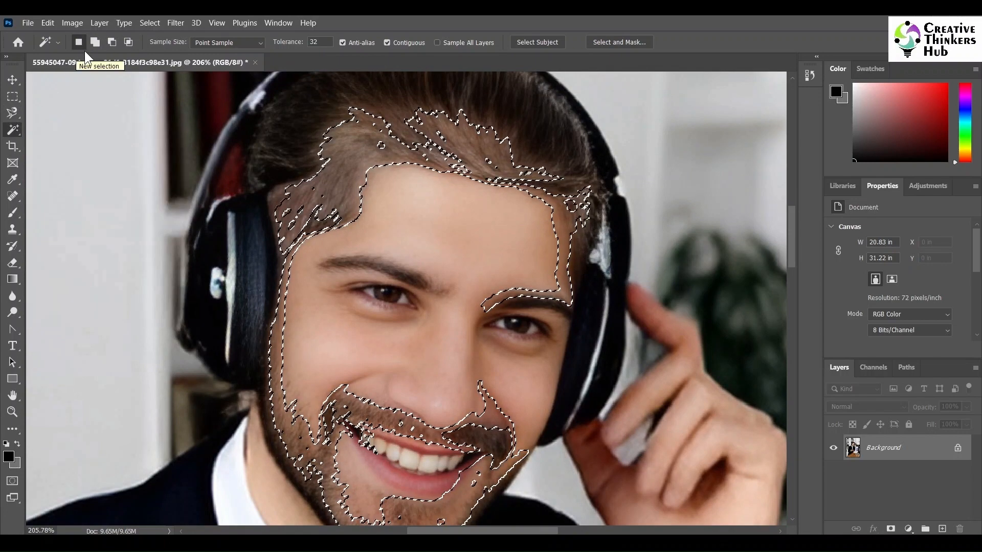
# Step: In Quick Mask mode, paint with an 80 px brush to remove the face and beard from the selection
pyautogui.click(13, 481)
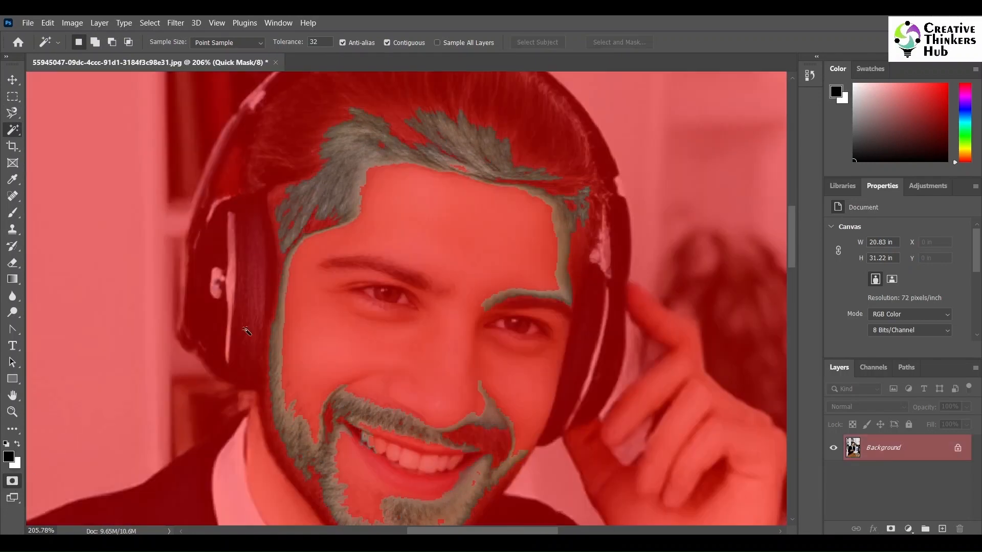
pyautogui.click(13, 214)
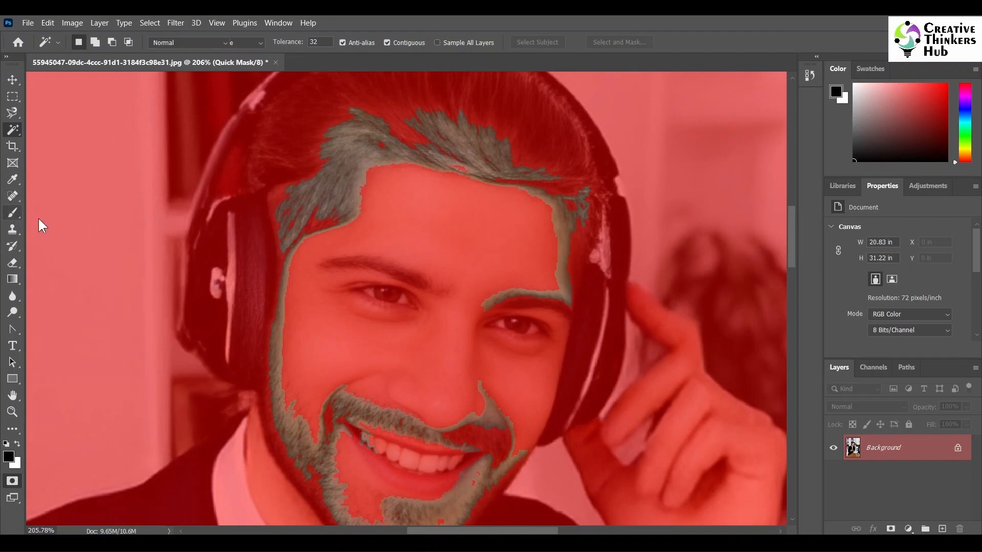
pyautogui.moveTo(297, 257)
pyautogui.mouseDown()
pyautogui.moveTo(262, 273)
pyautogui.moveTo(289, 261)
pyautogui.moveTo(302, 283)
pyautogui.moveTo(271, 325)
pyautogui.moveTo(278, 341)
pyautogui.moveTo(266, 366)
pyautogui.moveTo(230, 382)
pyautogui.moveTo(256, 398)
pyautogui.moveTo(287, 357)
pyautogui.moveTo(289, 381)
pyautogui.moveTo(342, 403)
pyautogui.moveTo(262, 309)
pyautogui.mouseUp()
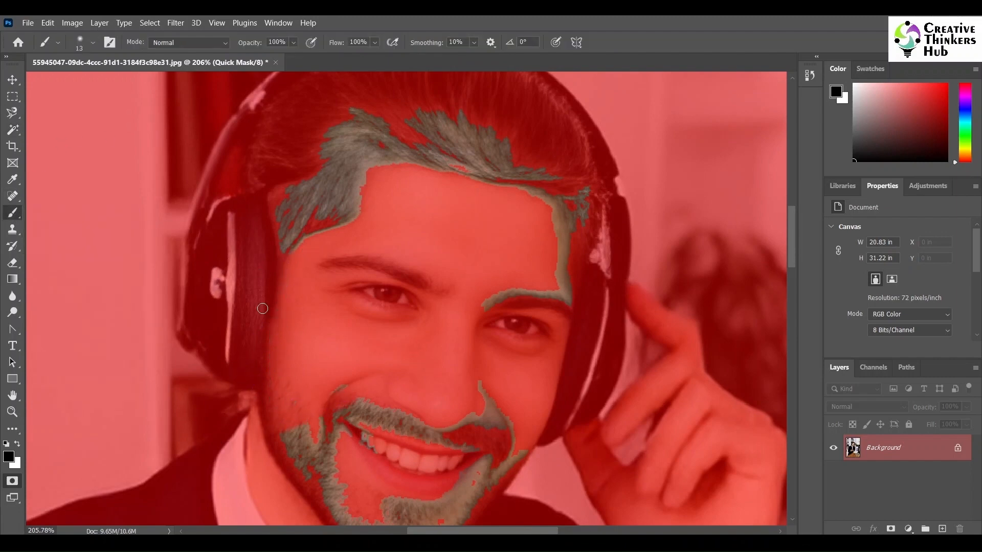
pyautogui.click(93, 42)
pyautogui.moveTo(78, 84); pyautogui.dragTo(103, 83)
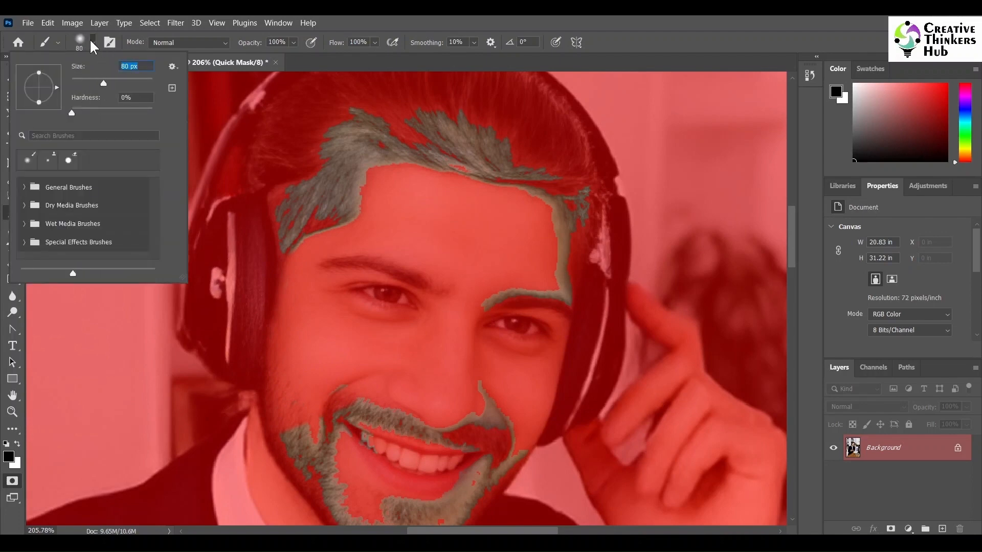
pyautogui.click(91, 43)
pyautogui.moveTo(299, 433)
pyautogui.mouseDown()
pyautogui.moveTo(346, 393)
pyautogui.moveTo(485, 346)
pyautogui.moveTo(505, 291)
pyautogui.moveTo(530, 301)
pyautogui.moveTo(528, 226)
pyautogui.moveTo(551, 277)
pyautogui.moveTo(556, 342)
pyautogui.moveTo(549, 386)
pyautogui.moveTo(505, 471)
pyautogui.moveTo(414, 425)
pyautogui.moveTo(368, 446)
pyautogui.moveTo(327, 501)
pyautogui.moveTo(429, 504)
pyautogui.moveTo(455, 492)
pyautogui.mouseUp()
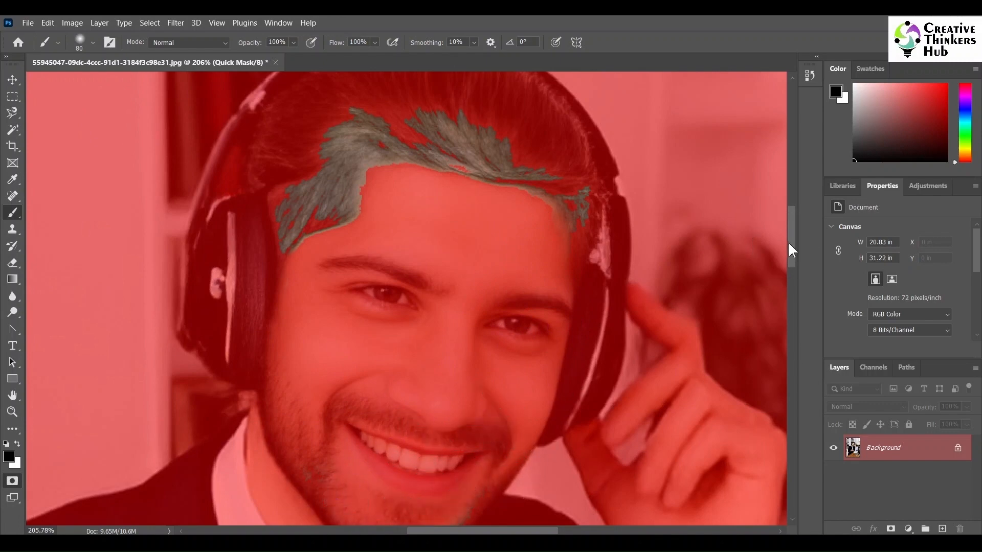
pyautogui.moveTo(792, 247)
pyautogui.mouseDown()
pyautogui.moveTo(799, 320)
pyautogui.moveTo(791, 215)
pyautogui.mouseUp()
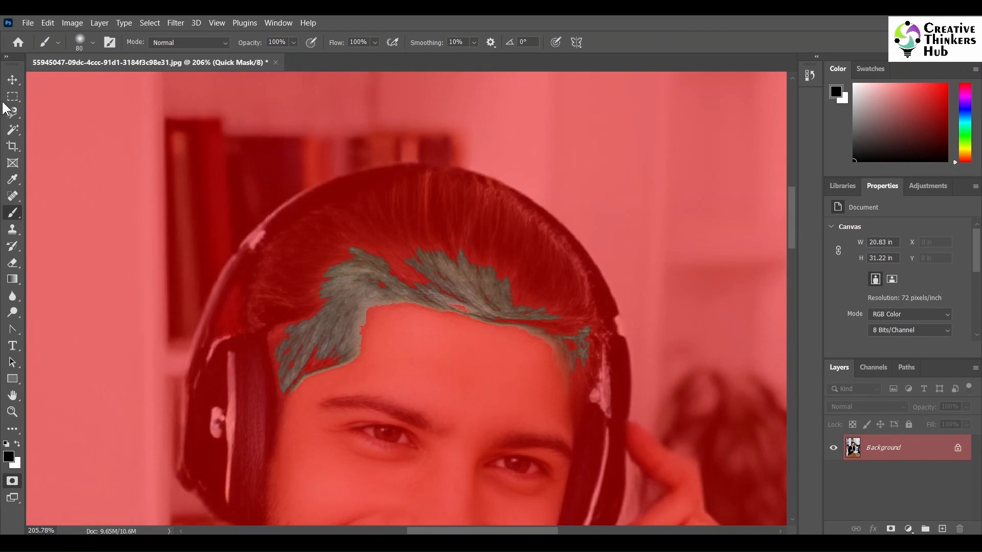
# Step: Leave Quick Mask mode and add a Hue/Saturation adjustment layer for the hairline selection
pyautogui.press('v')
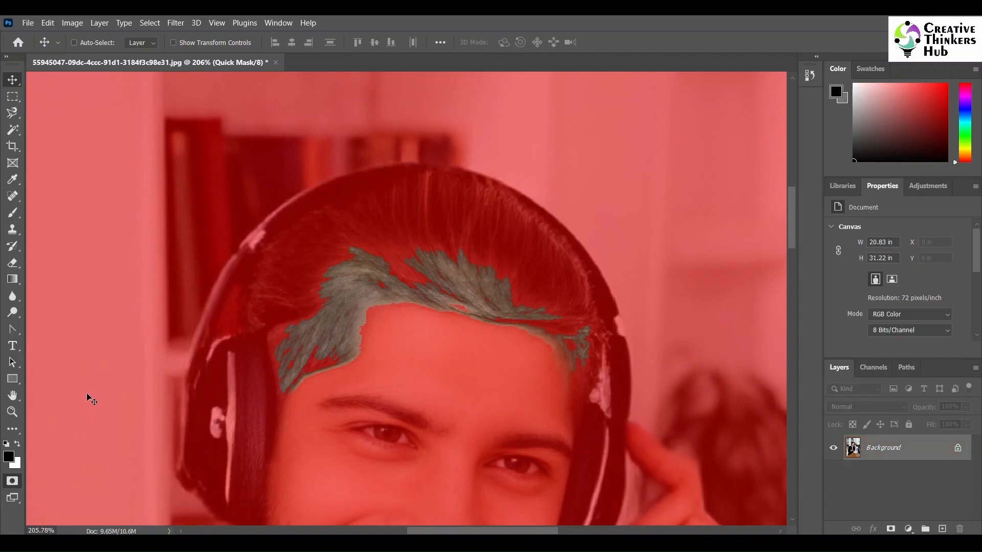
pyautogui.press('q')
pyautogui.scroll(3, 472, 427)
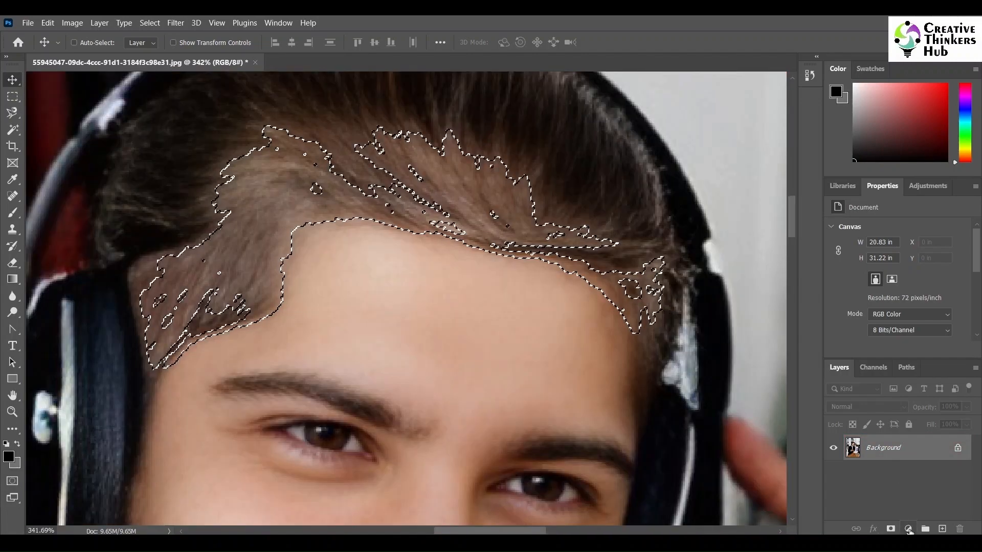
pyautogui.click(100, 22)
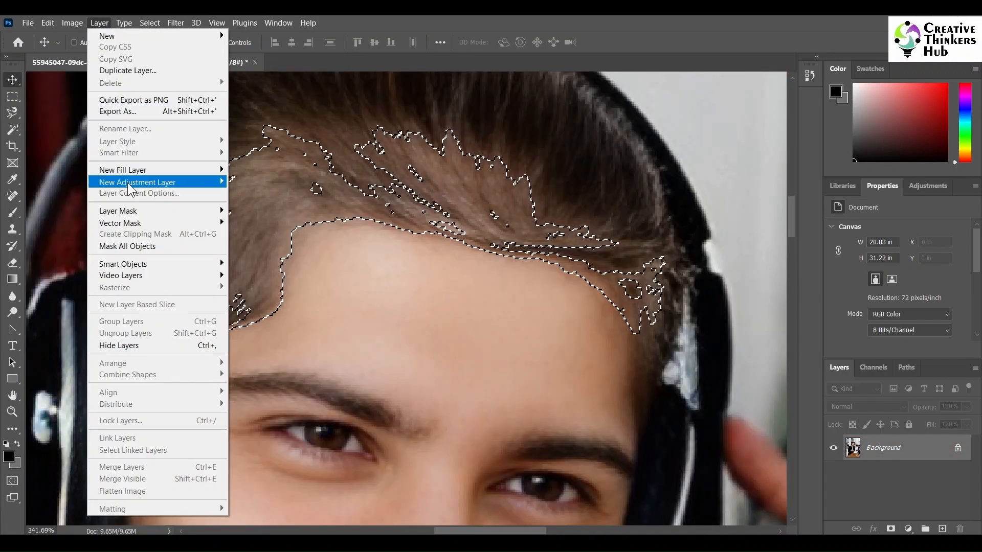
pyautogui.moveTo(127, 183)
pyautogui.click(269, 246)
pyautogui.press('Return')
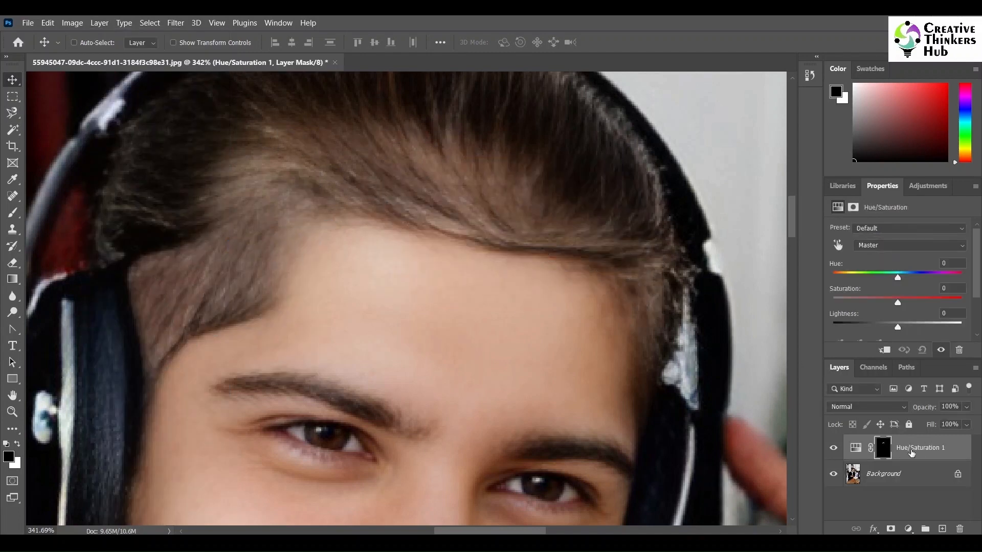
# Step: Set the Hue/Saturation layer's saturation to -15 and lightness to -23
pyautogui.click(907, 529)
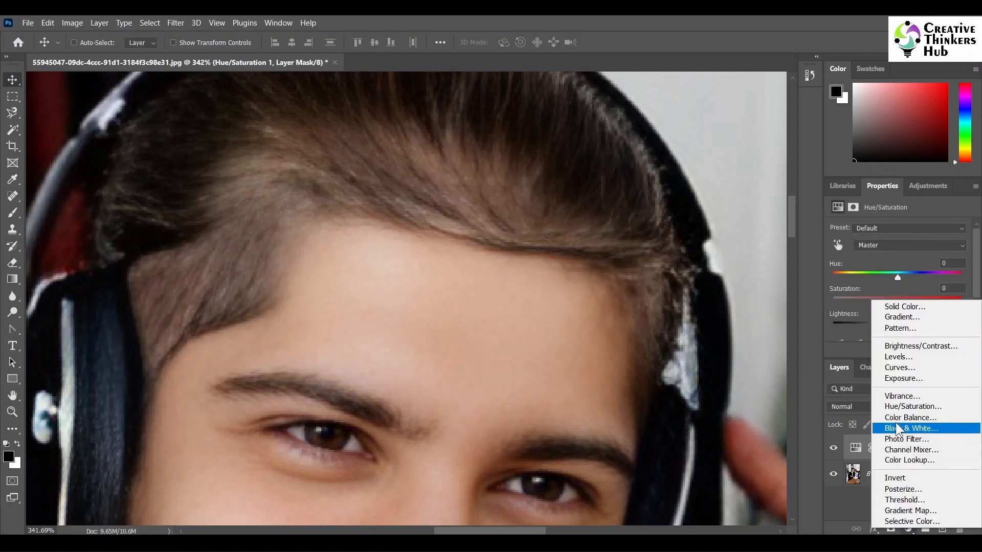
pyautogui.click(851, 278)
pyautogui.moveTo(898, 326); pyautogui.dragTo(889, 303)
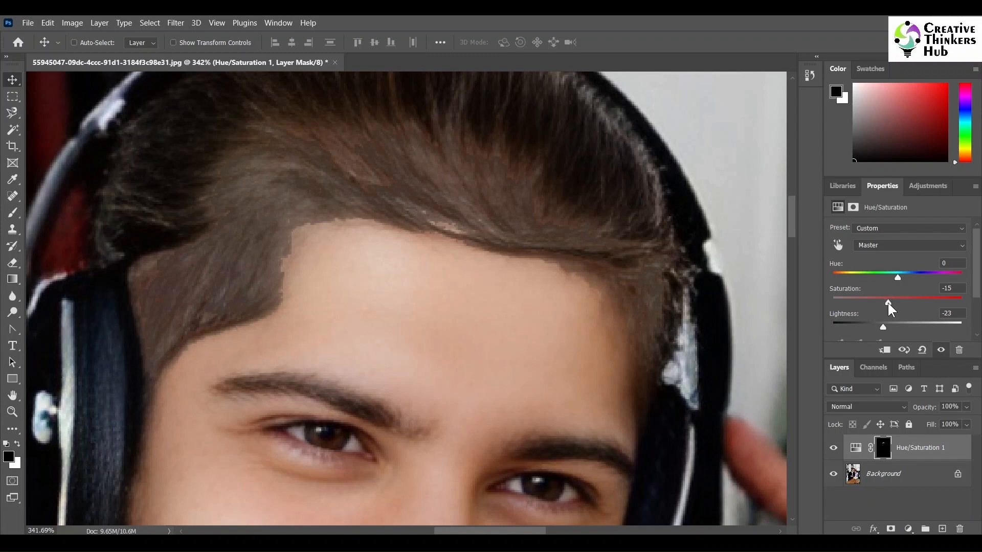
# Step: Duplicate the Background layer and move the copy to the top of the layer stack
pyautogui.click(890, 473)
pyautogui.rightClick(890, 472)
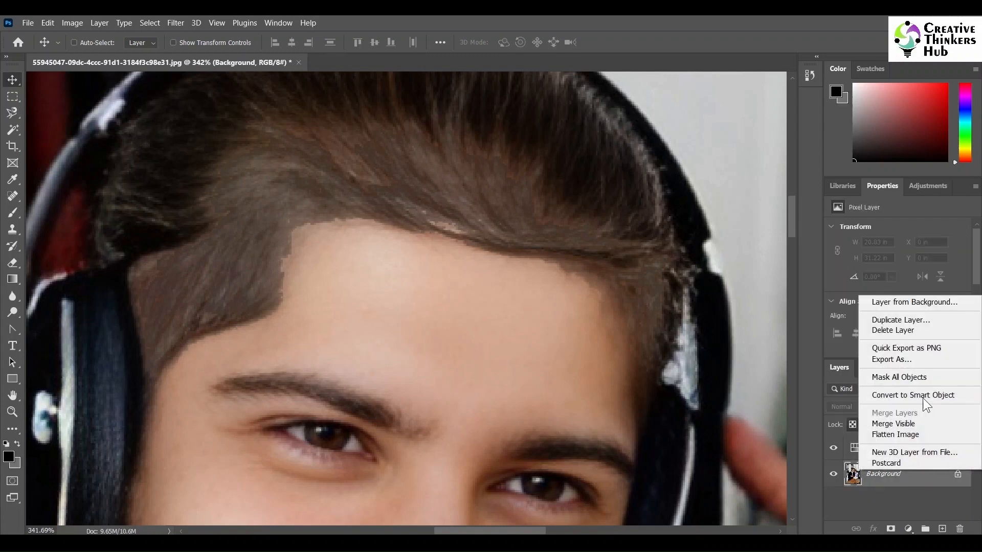
pyautogui.click(901, 321)
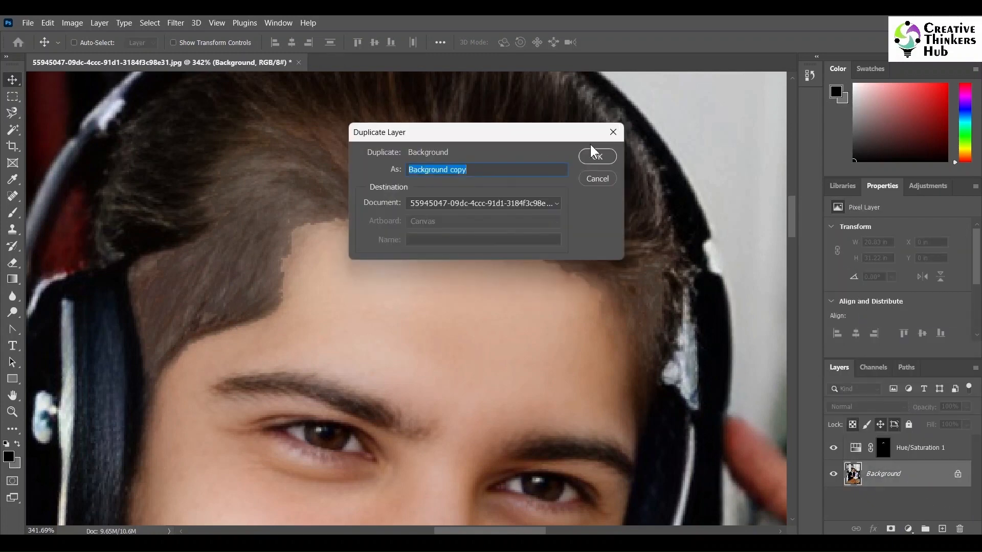
pyautogui.click(592, 153)
pyautogui.moveTo(935, 478); pyautogui.dragTo(927, 446)
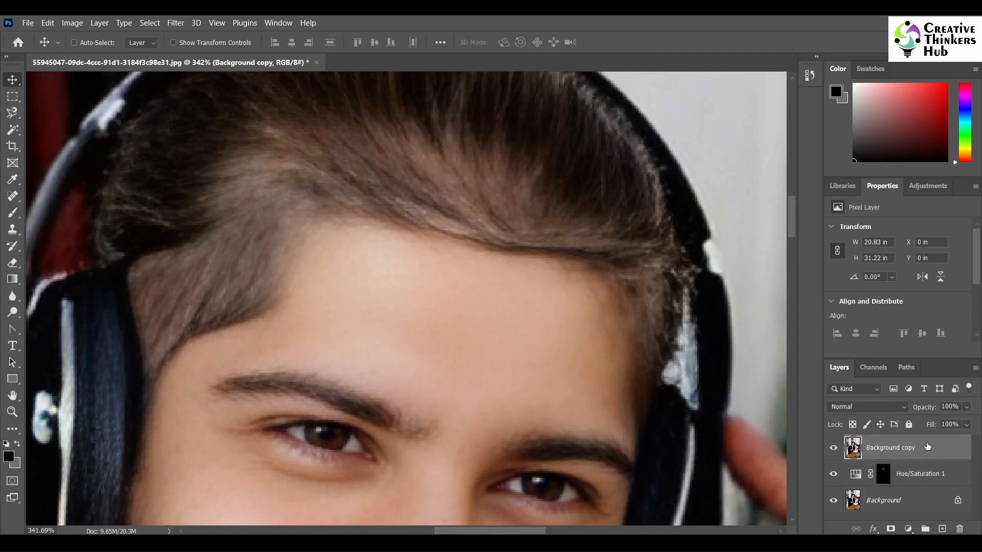
# Step: Copy the Hue/Saturation layer mask onto the Background copy layer and set its blend mode to Darker Color
pyautogui.click(884, 477)
pyautogui.moveTo(885, 480); pyautogui.dragTo(886, 450)
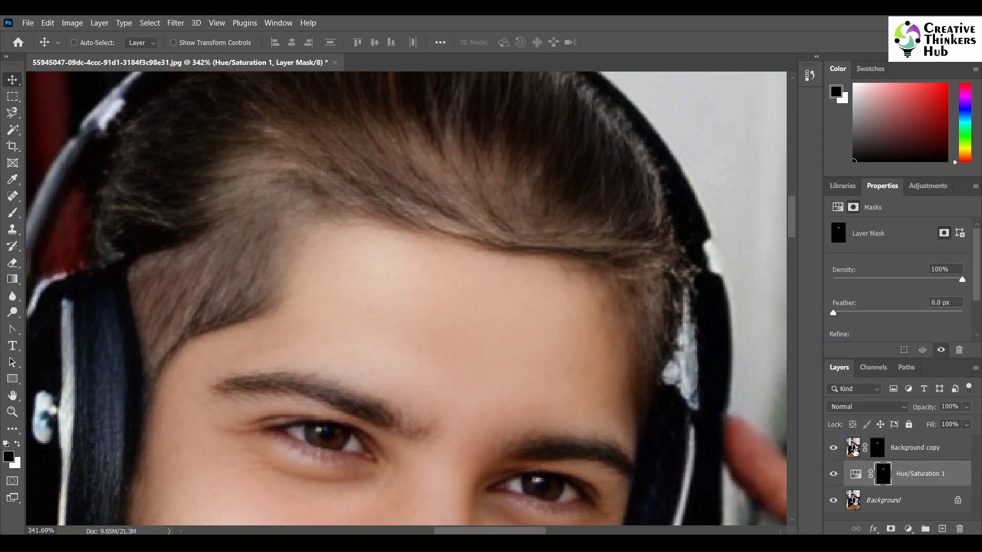
pyautogui.click(854, 448)
pyautogui.click(863, 407)
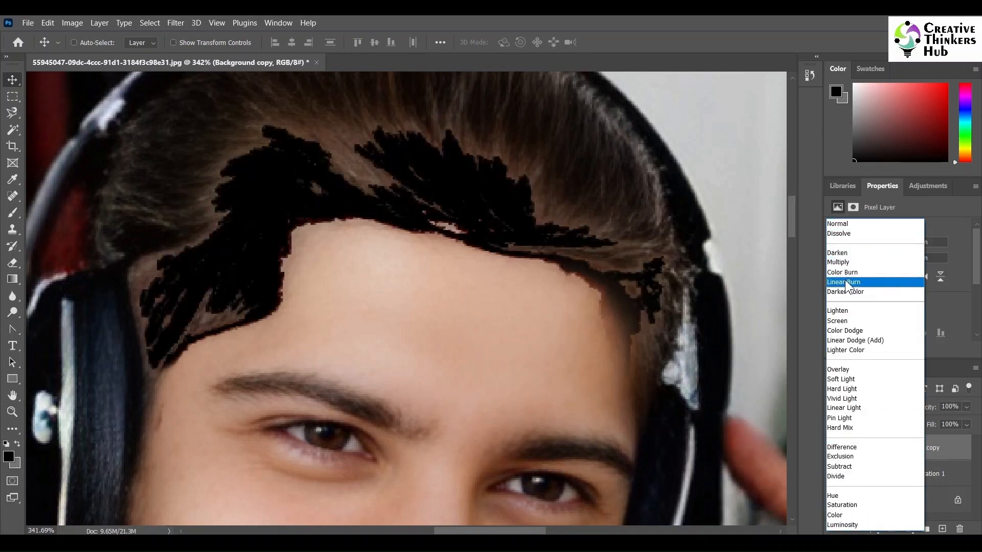
pyautogui.click(848, 292)
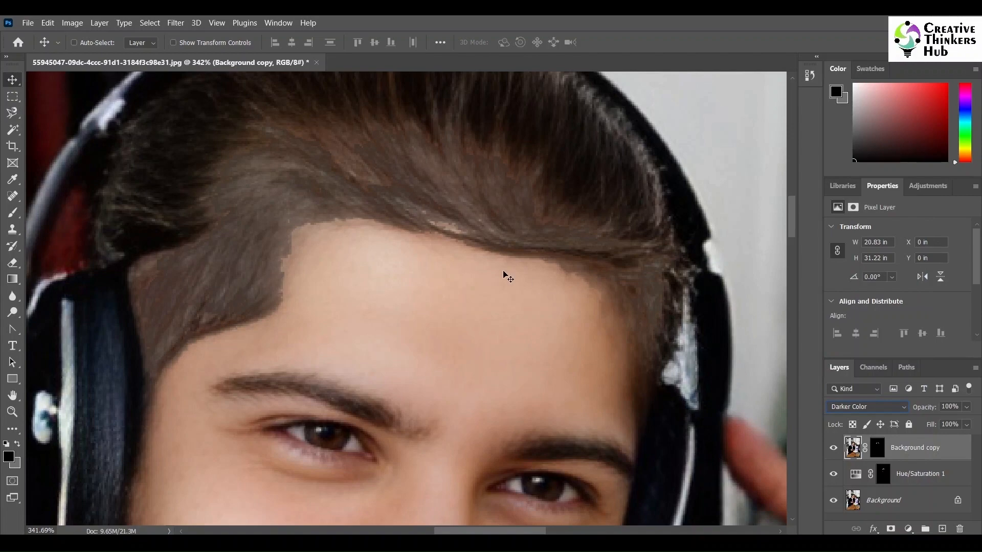
# Step: Paint white with a 21 px brush on the Hue/Saturation layer mask to extend the darkening across the hairline
pyautogui.scroll(3, 790, 225)
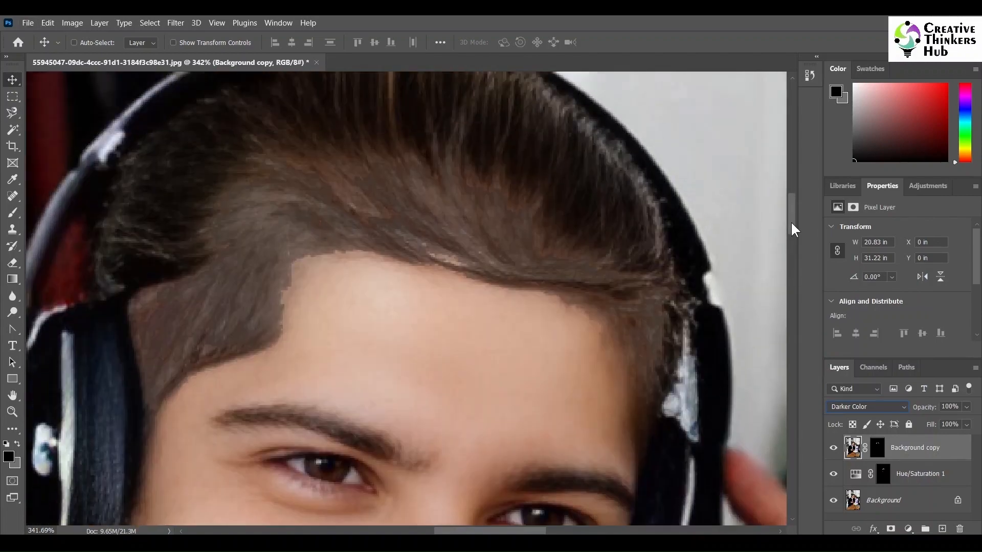
pyautogui.click(878, 448)
pyautogui.click(883, 474)
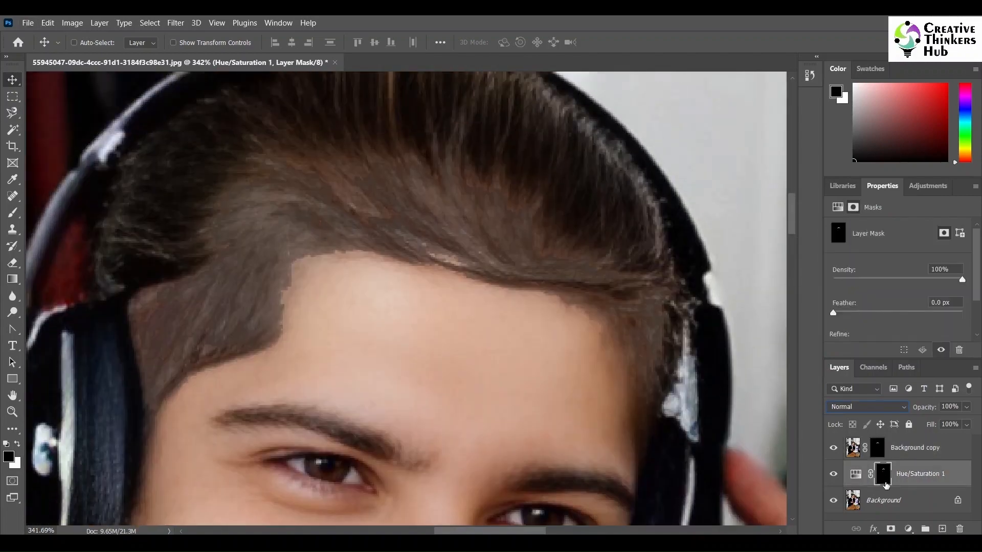
pyautogui.press('b')
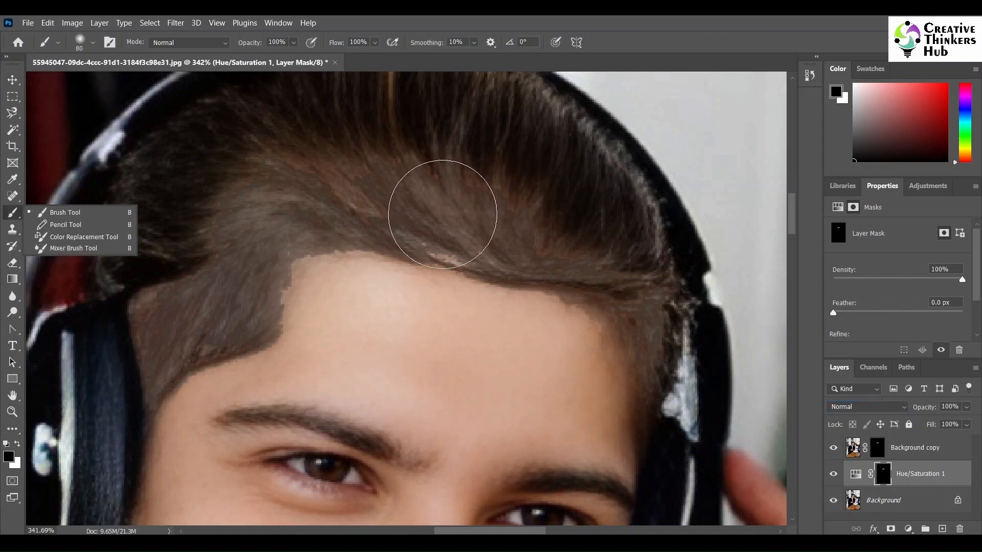
pyautogui.click(92, 42)
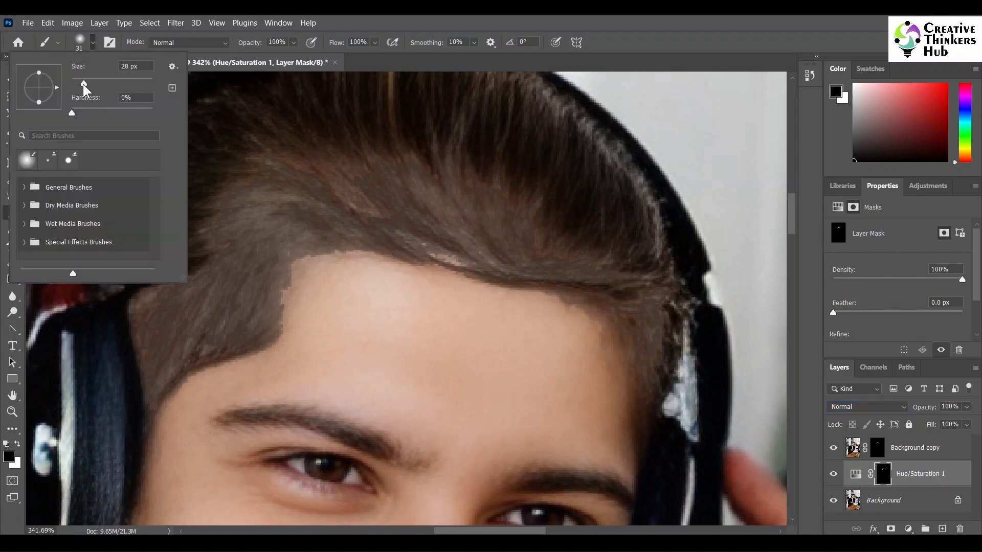
pyautogui.click(95, 46)
pyautogui.moveTo(435, 246); pyautogui.dragTo(468, 256)
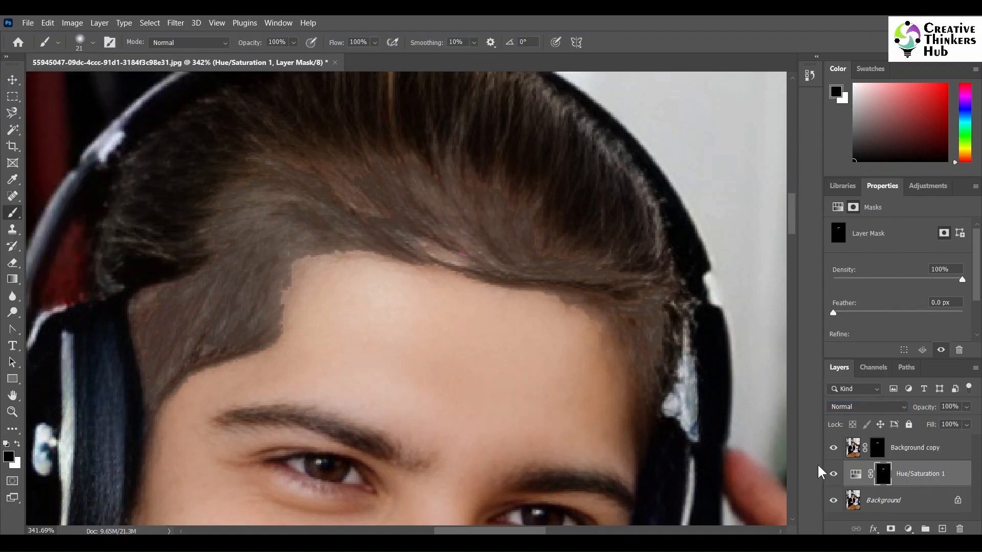
pyautogui.click(18, 444)
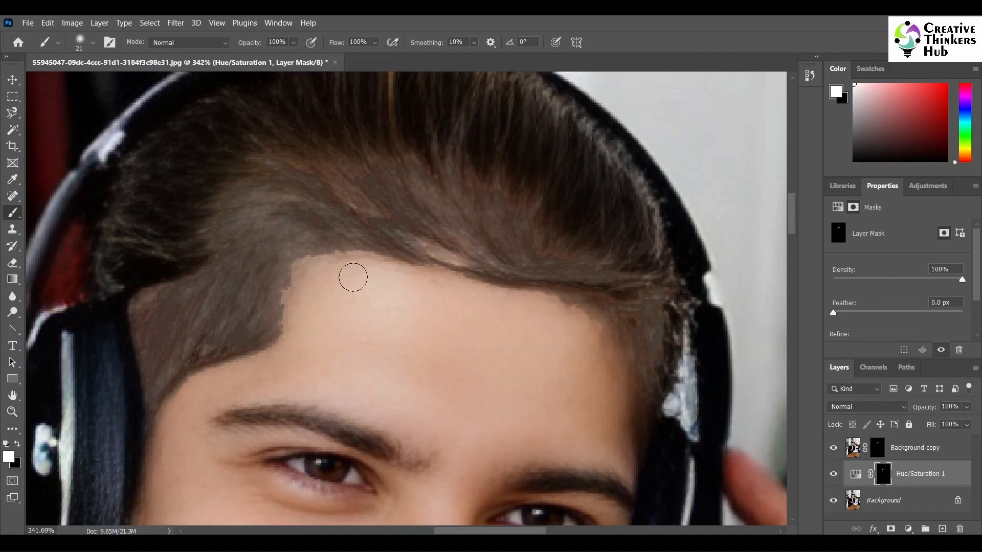
pyautogui.moveTo(404, 243); pyautogui.dragTo(471, 255)
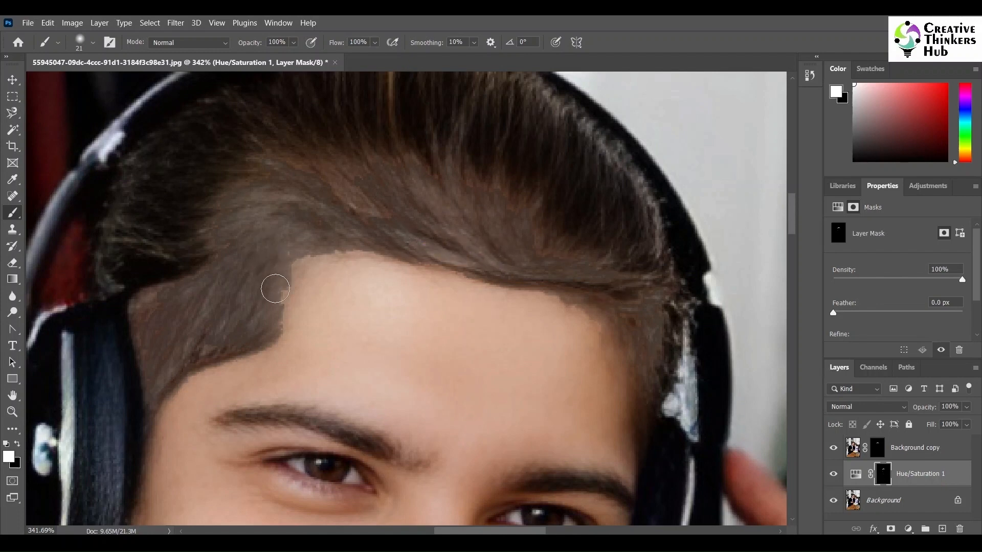
pyautogui.moveTo(138, 313)
pyautogui.mouseDown()
pyautogui.moveTo(160, 350)
pyautogui.moveTo(105, 358)
pyautogui.mouseUp()
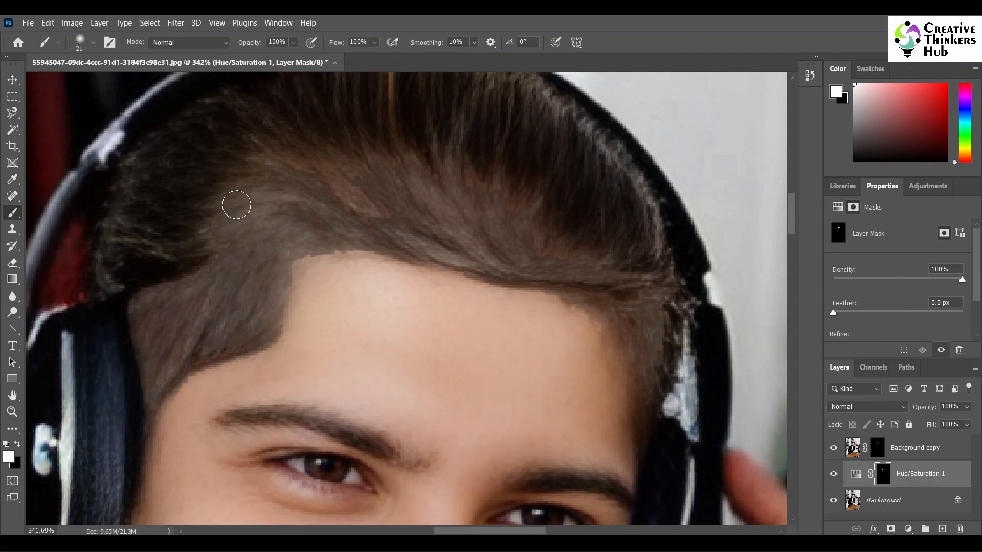
pyautogui.moveTo(307, 174); pyautogui.dragTo(384, 188)
pyautogui.moveTo(324, 195)
pyautogui.mouseDown()
pyautogui.moveTo(621, 259)
pyautogui.moveTo(662, 351)
pyautogui.moveTo(651, 302)
pyautogui.moveTo(425, 210)
pyautogui.moveTo(259, 270)
pyautogui.moveTo(522, 235)
pyautogui.moveTo(430, 234)
pyautogui.moveTo(536, 253)
pyautogui.moveTo(279, 159)
pyautogui.moveTo(227, 275)
pyautogui.moveTo(154, 335)
pyautogui.moveTo(191, 336)
pyautogui.moveTo(487, 221)
pyautogui.moveTo(596, 255)
pyautogui.mouseUp()
# Step: Duplicate the Background copy layer three times
pyautogui.click(881, 447)
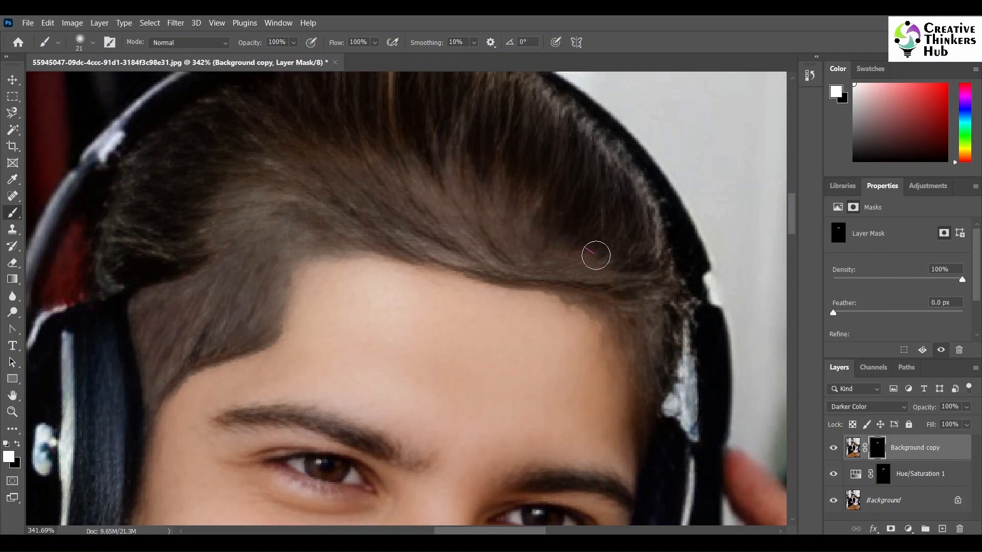
pyautogui.scroll(-8, 557, 285)
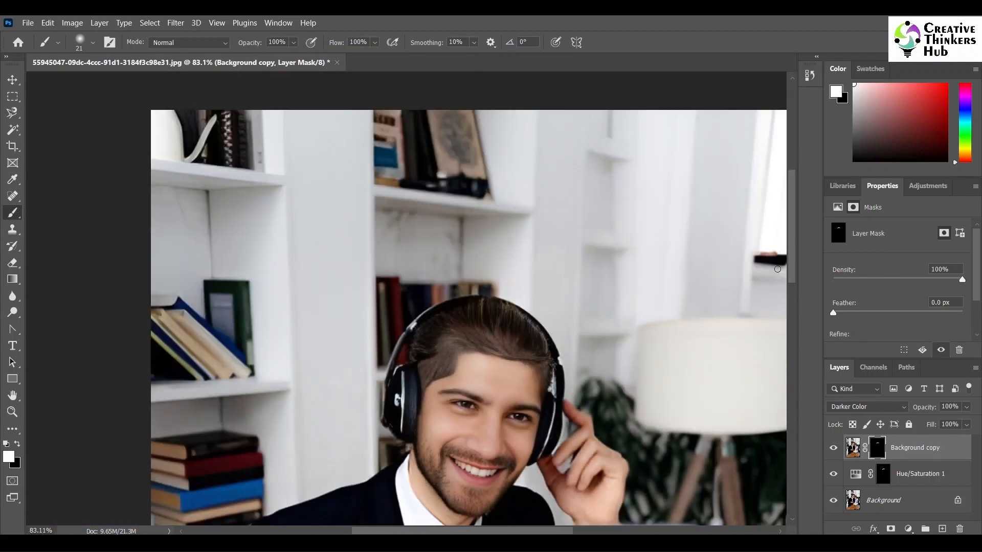
pyautogui.scroll(-2, 778, 269)
pyautogui.click(12, 80)
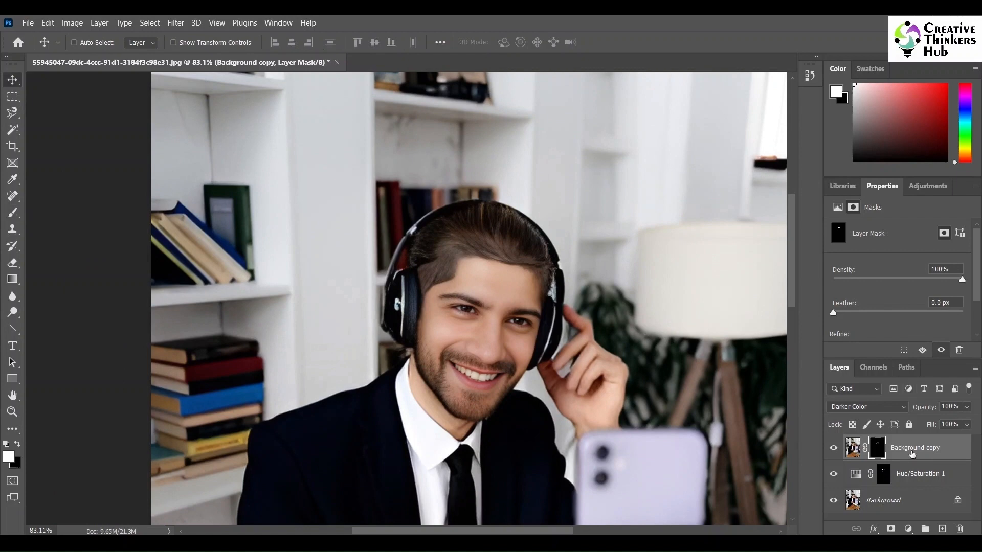
pyautogui.click(950, 453)
pyautogui.hotkey('ctrl', 'j')
pyautogui.hotkey('ctrl', 'j')
pyautogui.hotkey('ctrl', 'j')
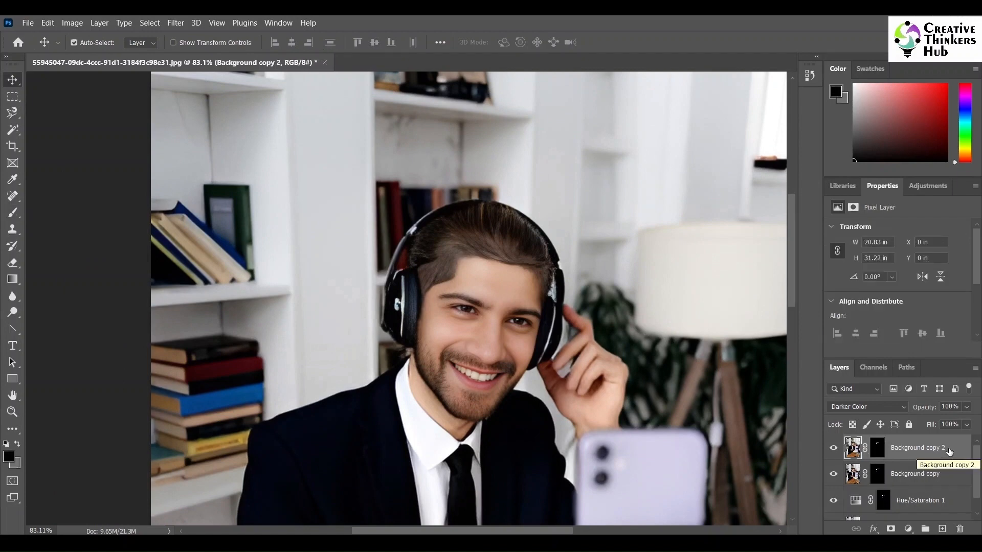
# Step: Add a Curves adjustment layer at the top of the layer stack
pyautogui.scroll(5, 501, 276)
pyautogui.scroll(-4, 492, 311)
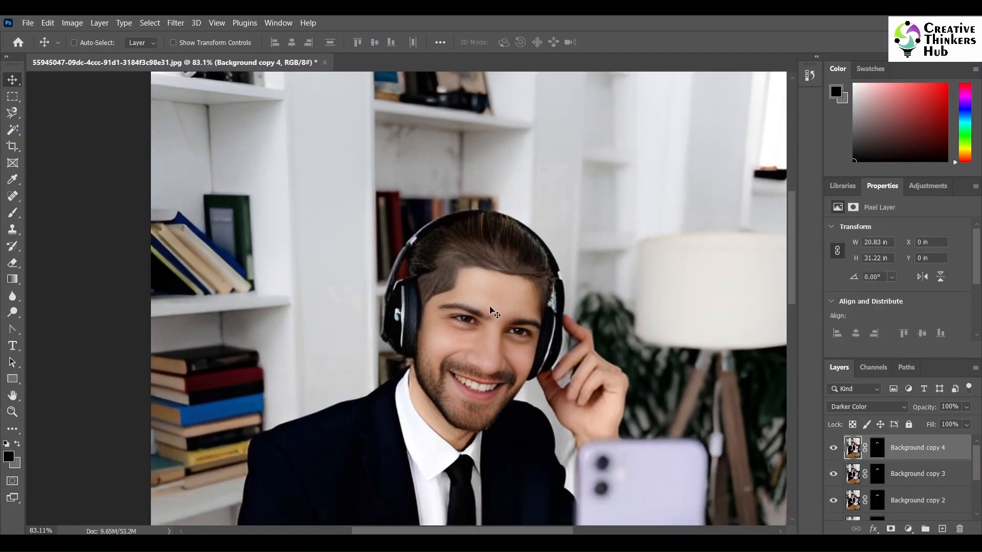
pyautogui.scroll(4, 490, 309)
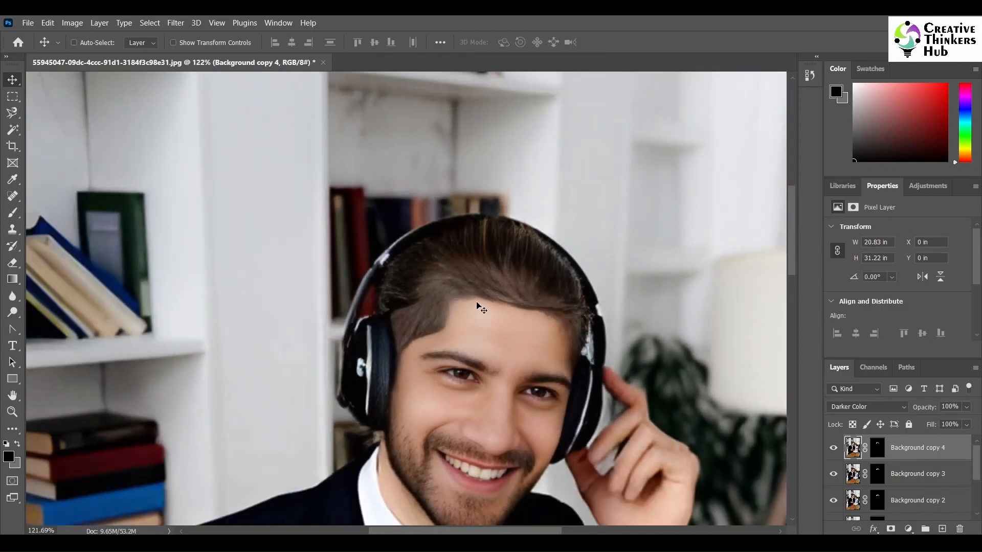
pyautogui.click(100, 21)
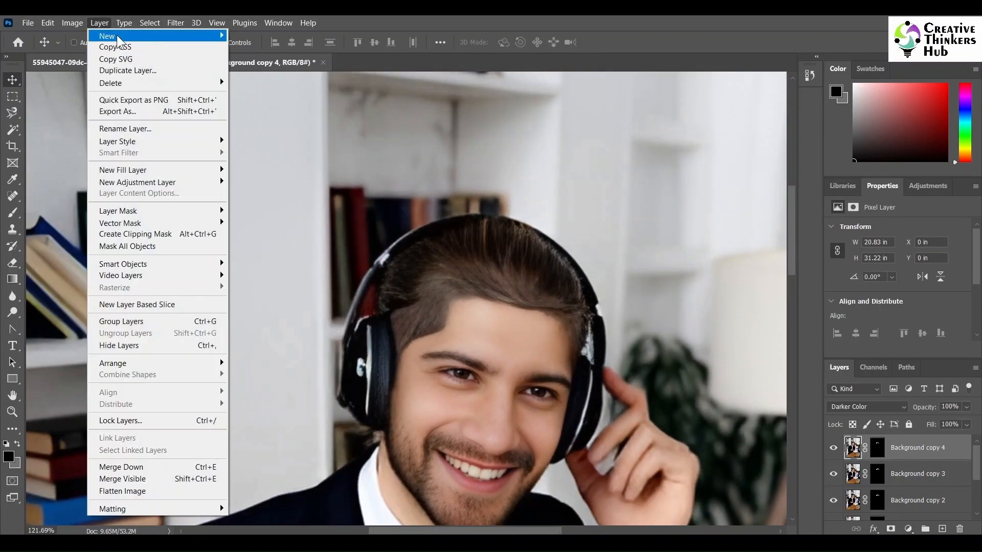
pyautogui.moveTo(194, 182)
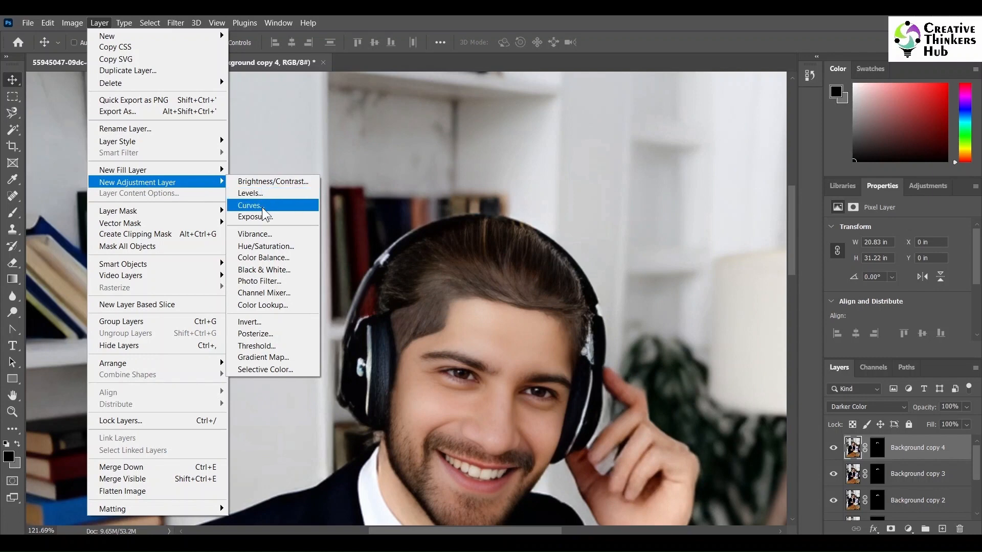
pyautogui.click(262, 206)
pyautogui.press('Return')
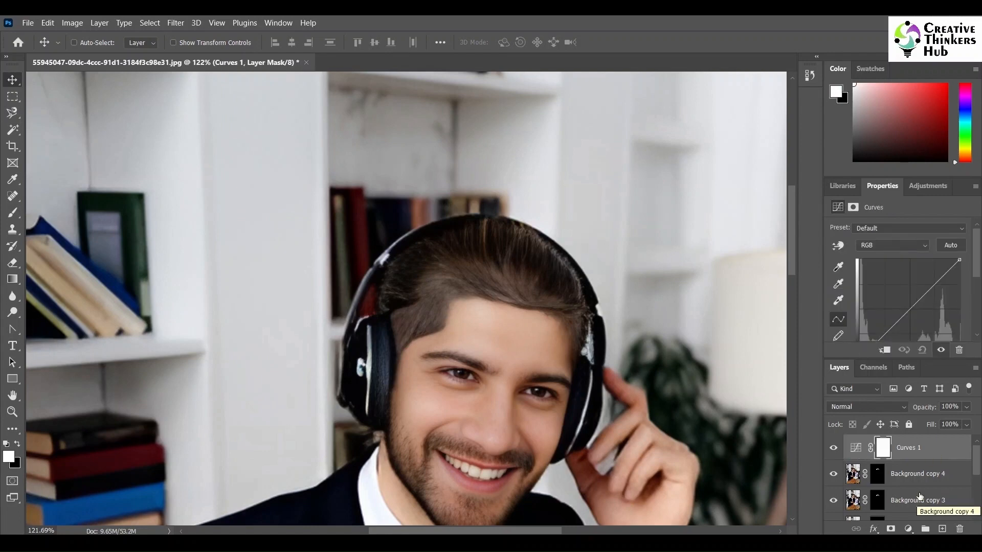
# Step: Move the Background copy 4 layer mask onto the Curves 1 layer, replacing its mask
pyautogui.click(877, 476)
pyautogui.moveTo(877, 475); pyautogui.dragTo(883, 448)
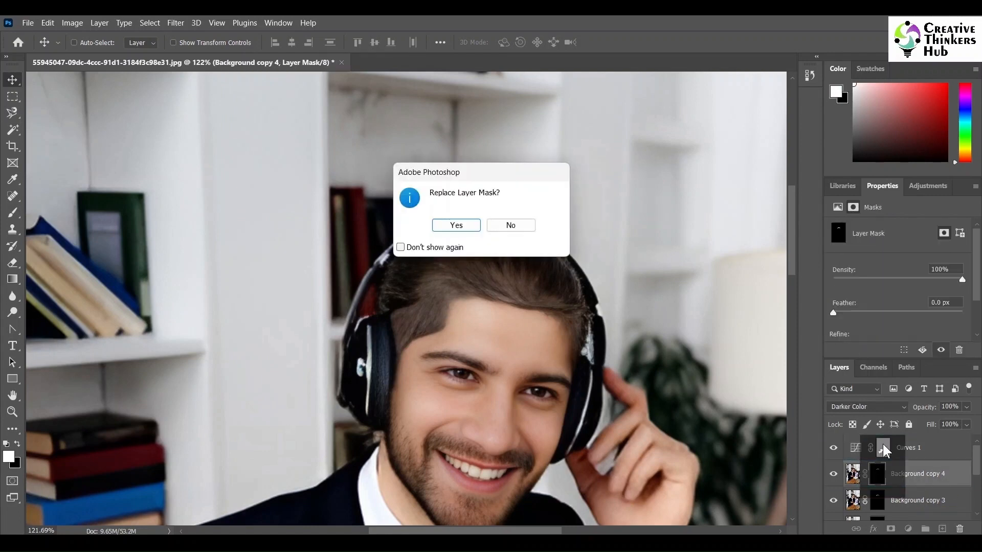
pyautogui.click(454, 224)
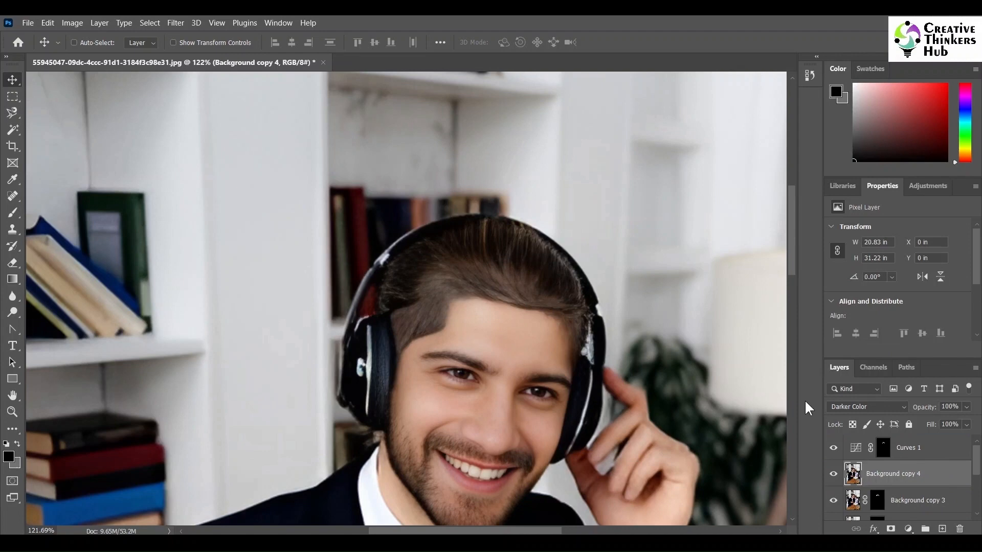
# Step: Adjust the Curves 1 channel curves, pulling down the Blue channel's highlight point to tint the masked hair
pyautogui.click(883, 448)
pyautogui.click(906, 245)
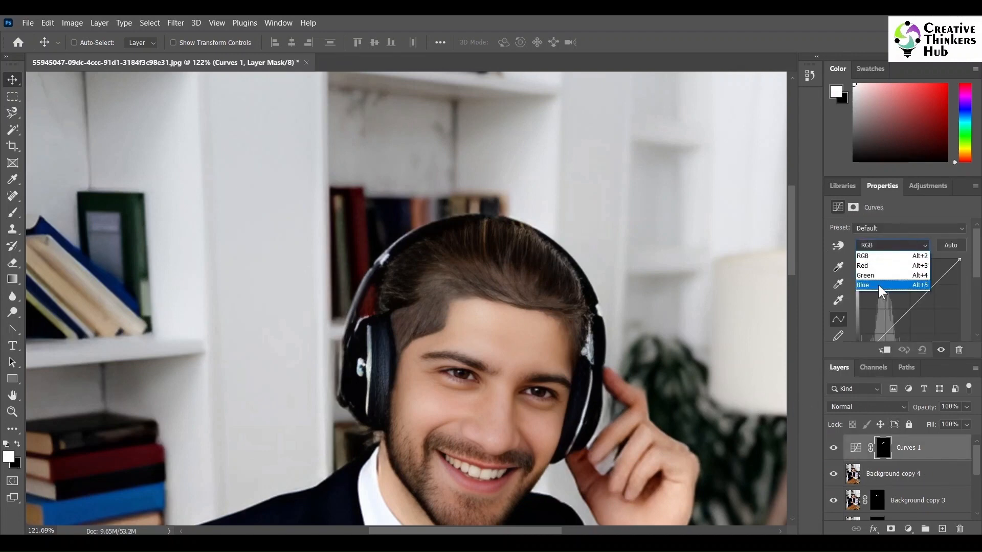
pyautogui.click(883, 274)
pyautogui.moveTo(960, 260)
pyautogui.mouseDown()
pyautogui.moveTo(946, 260)
pyautogui.moveTo(979, 287)
pyautogui.moveTo(957, 259)
pyautogui.moveTo(965, 285)
pyautogui.moveTo(969, 270)
pyautogui.moveTo(964, 277)
pyautogui.mouseUp()
pyautogui.click(904, 246)
pyautogui.click(892, 266)
pyautogui.click(871, 246)
pyautogui.click(870, 265)
pyautogui.click(892, 246)
pyautogui.click(892, 283)
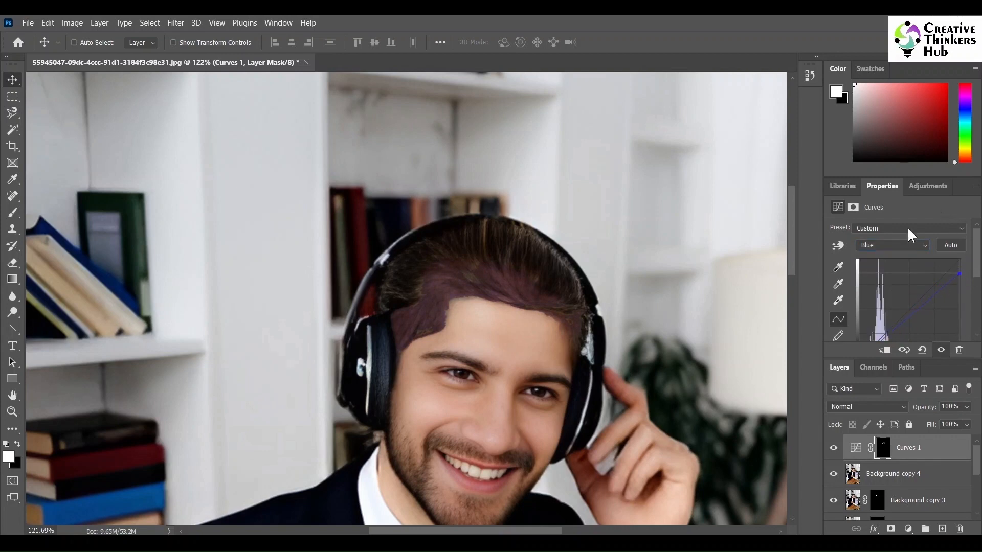
# Step: Delete the Background copy 2, 3 and 4 layers
pyautogui.scroll(2, 768, 321)
pyautogui.scroll(7, 527, 407)
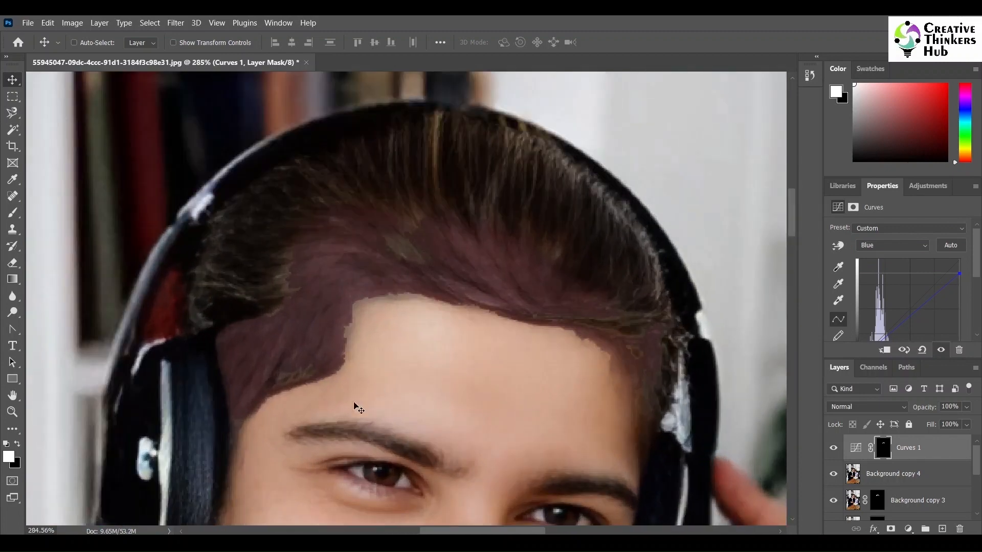
pyautogui.click(12, 413)
pyautogui.scroll(-4, 885, 490)
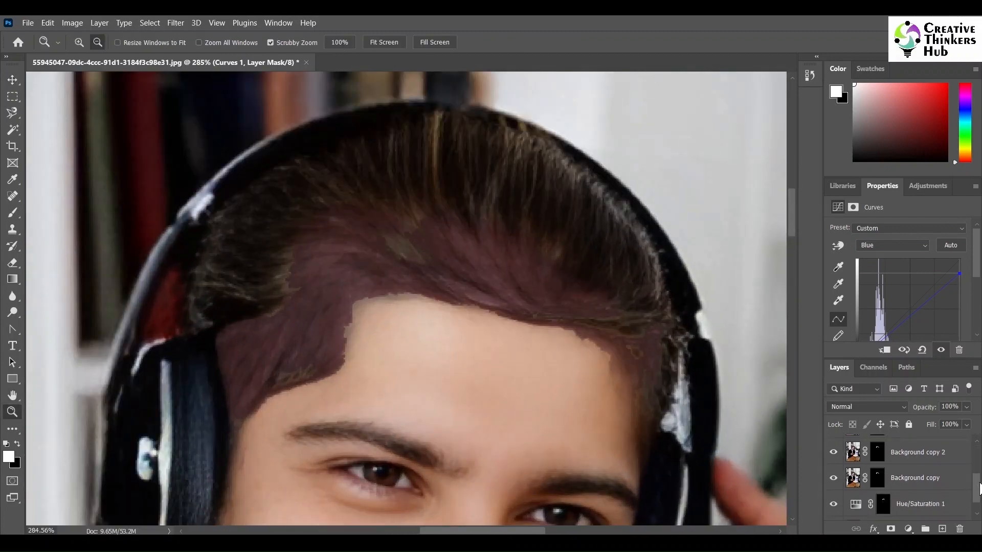
pyautogui.click(884, 486)
pyautogui.scroll(3, 852, 457)
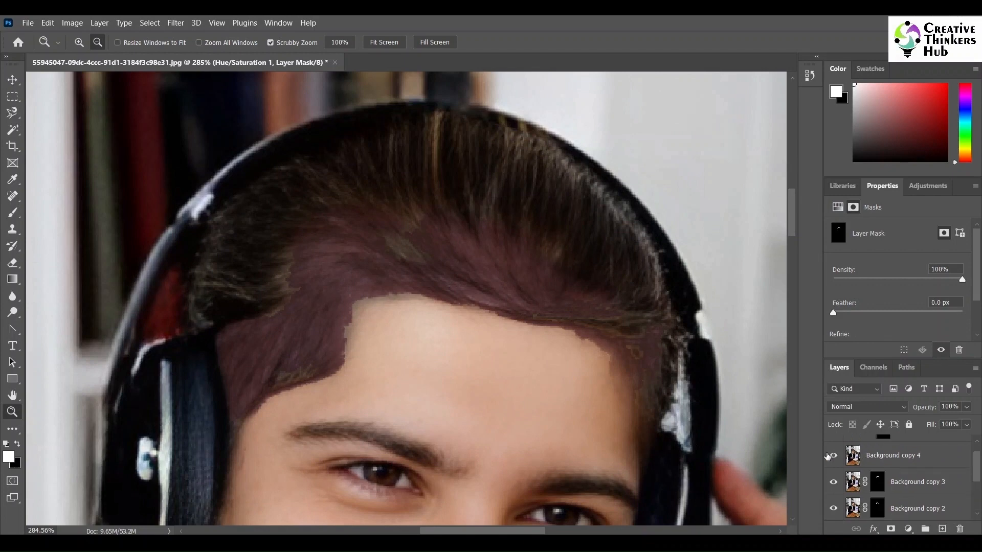
pyautogui.click(832, 483)
pyautogui.scroll(-2, 884, 484)
pyautogui.scroll(2, 893, 484)
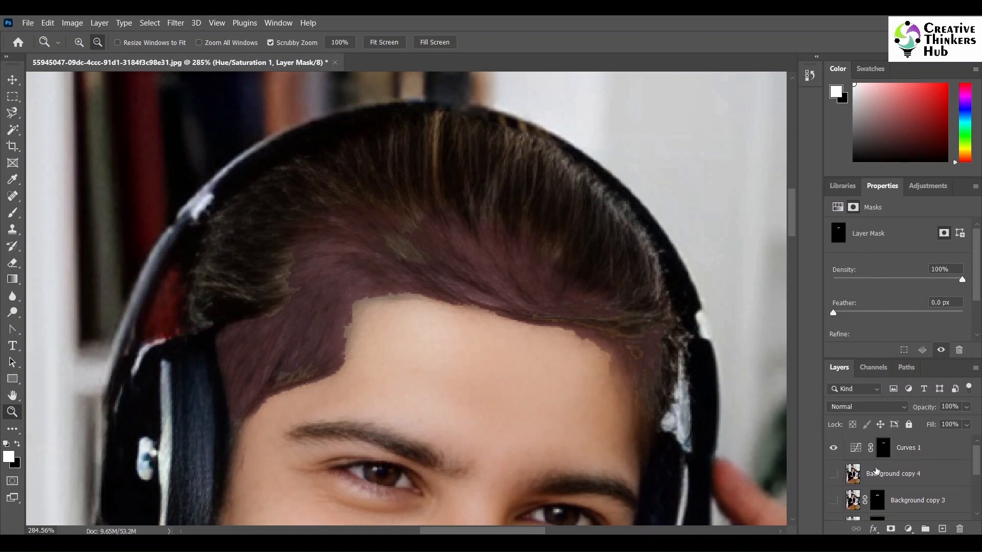
pyautogui.click(896, 482)
pyautogui.keyDown('shift'); pyautogui.click(900, 448); pyautogui.keyUp('shift')
pyautogui.click(960, 529)
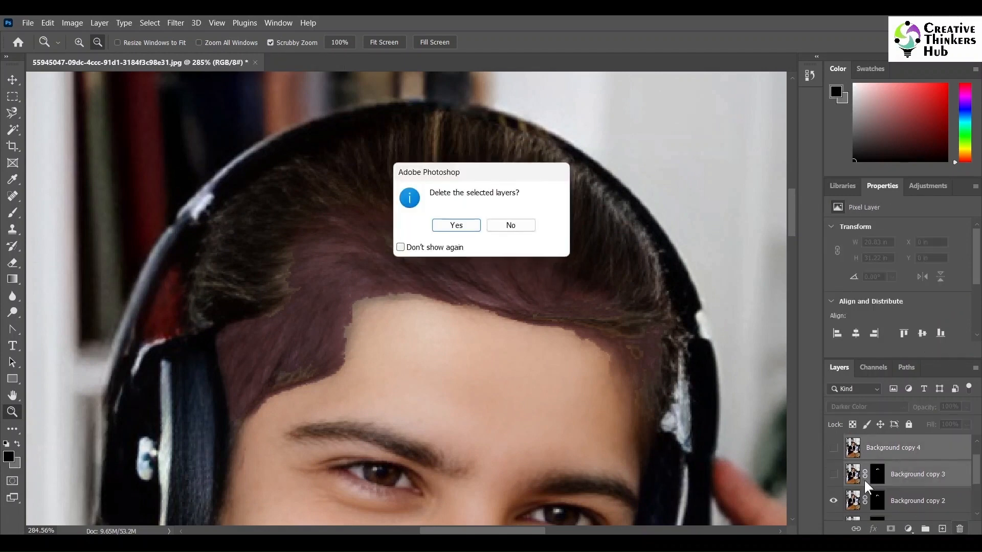
pyautogui.click(452, 224)
pyautogui.click(833, 449)
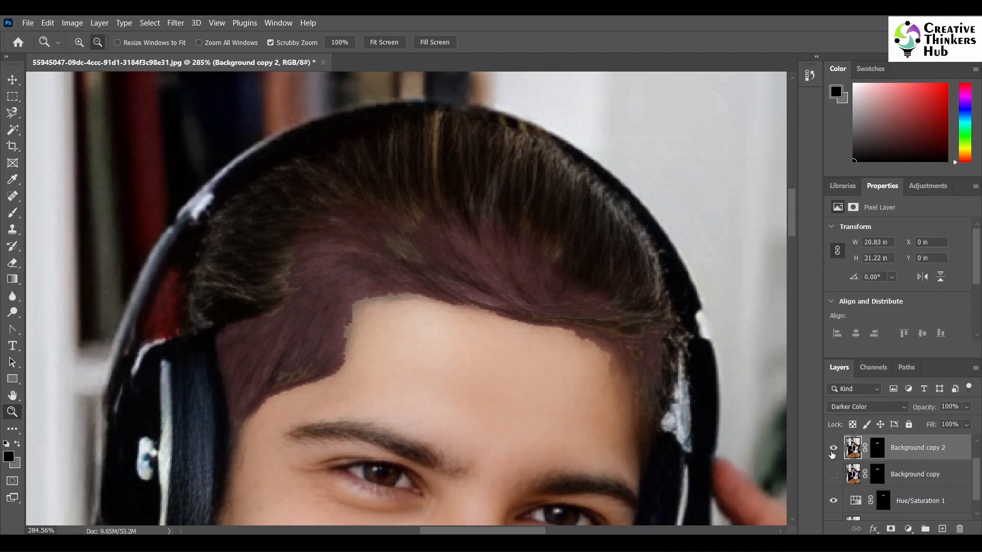
pyautogui.click(959, 529)
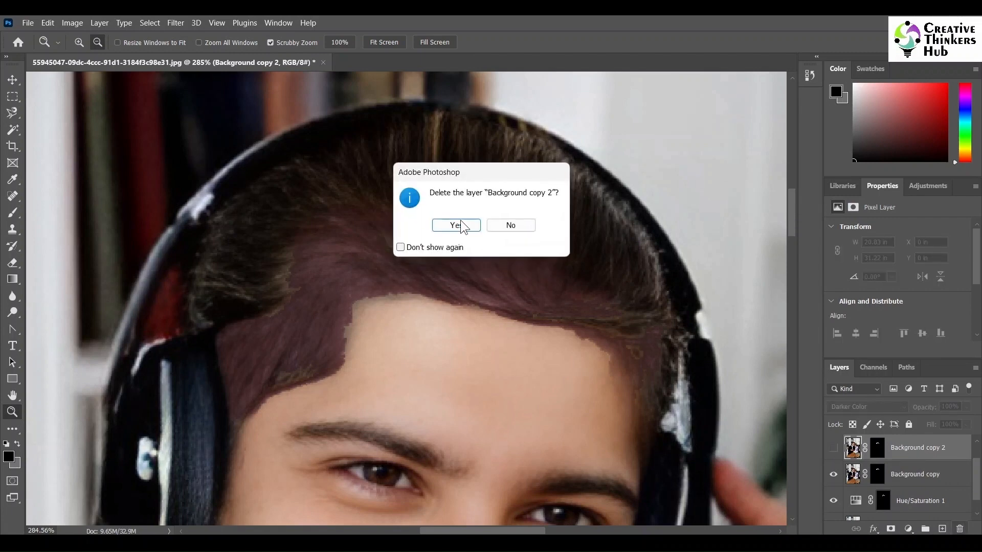
pyautogui.click(462, 226)
# Step: Hide the Curves 1 and Background copy layers and zoom in on the hairline's left corner
pyautogui.scroll(1, 977, 467)
pyautogui.click(882, 504)
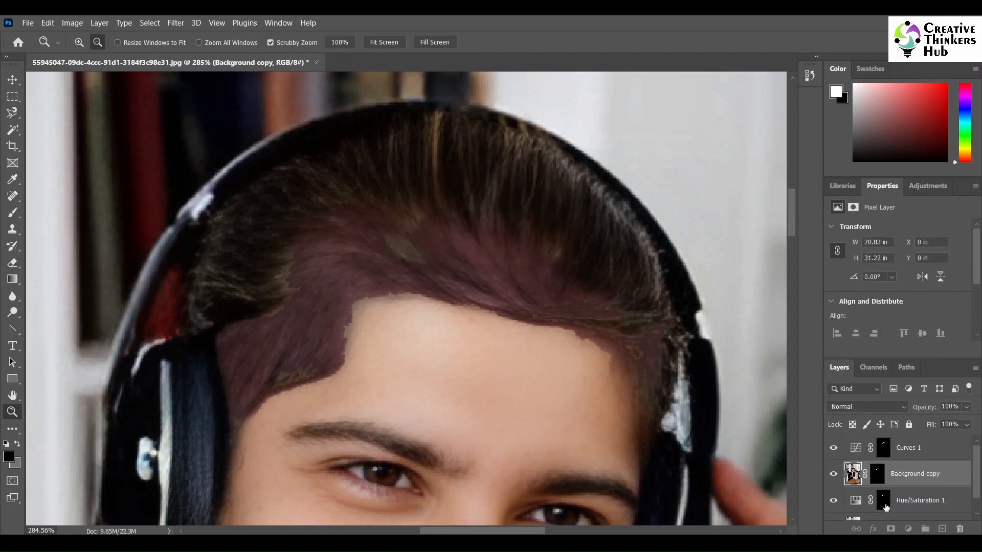
pyautogui.click(835, 450)
pyautogui.scroll(2, 379, 366)
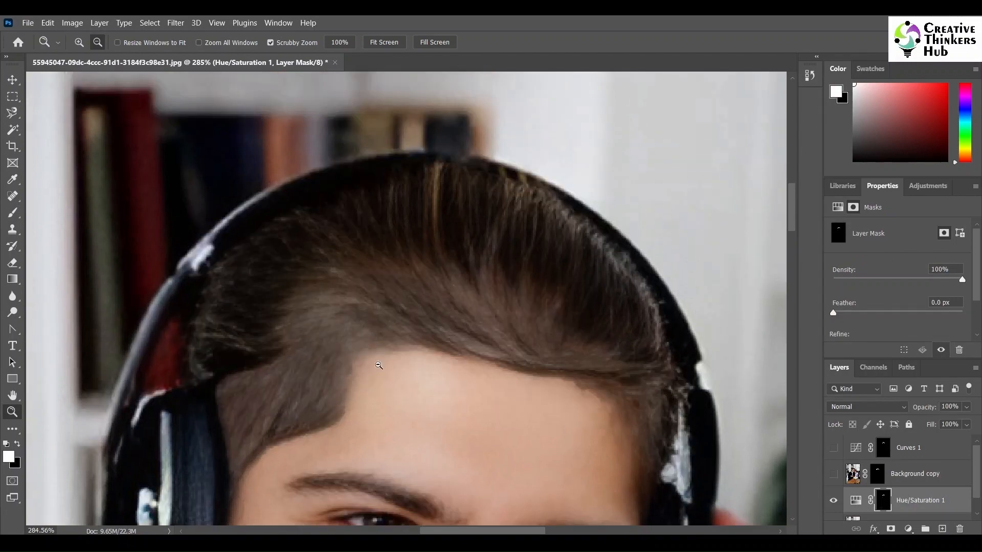
pyautogui.click(369, 377)
pyautogui.keyDown('alt'); pyautogui.click(370, 376); pyautogui.keyUp('alt')
pyautogui.keyDown('alt'); pyautogui.click(370, 376); pyautogui.keyUp('alt')
pyautogui.keyDown('alt'); pyautogui.click(370, 376); pyautogui.keyUp('alt')
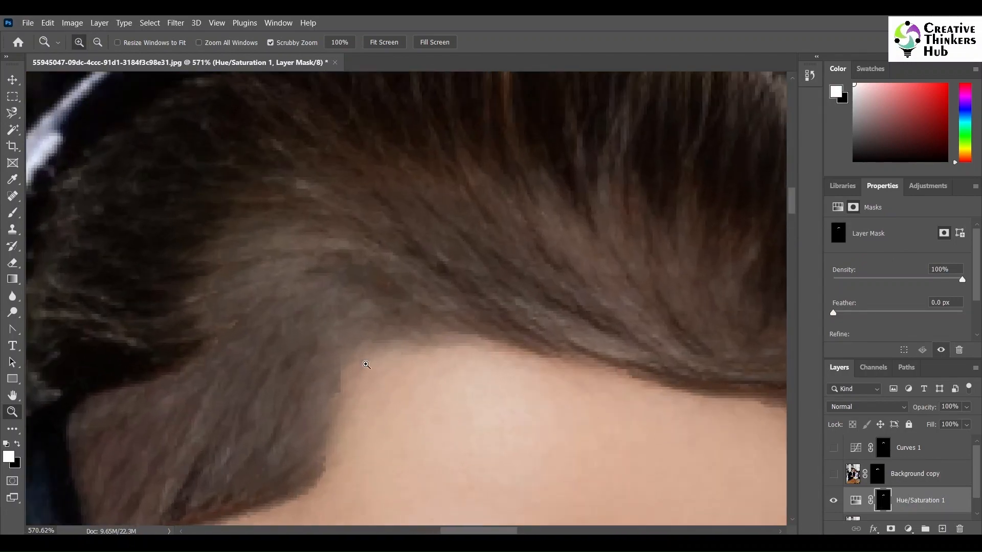
# Step: Try painting black on the Hue/Saturation 1 mask along the hairline corner with a 21 px, 100% hardness brush
pyautogui.click(13, 212)
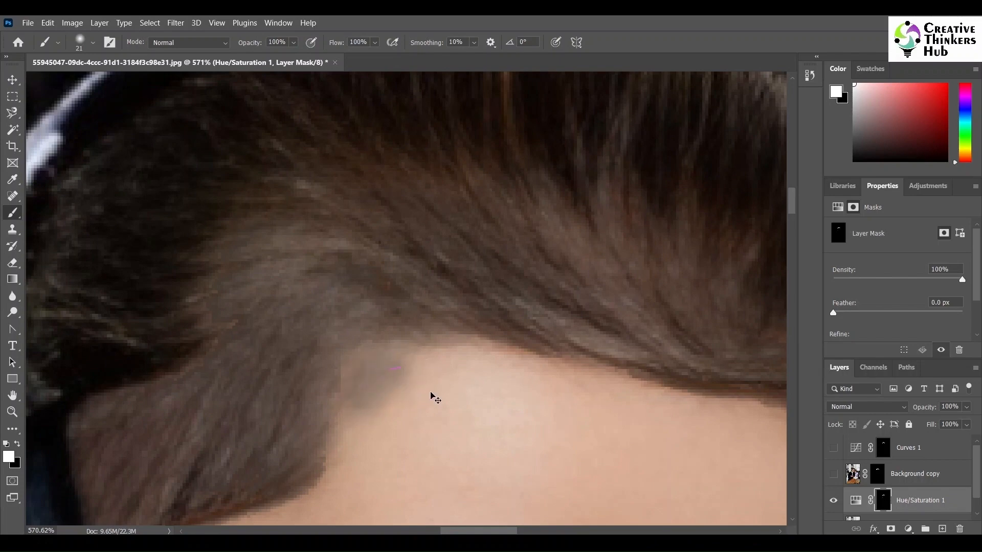
pyautogui.click(17, 444)
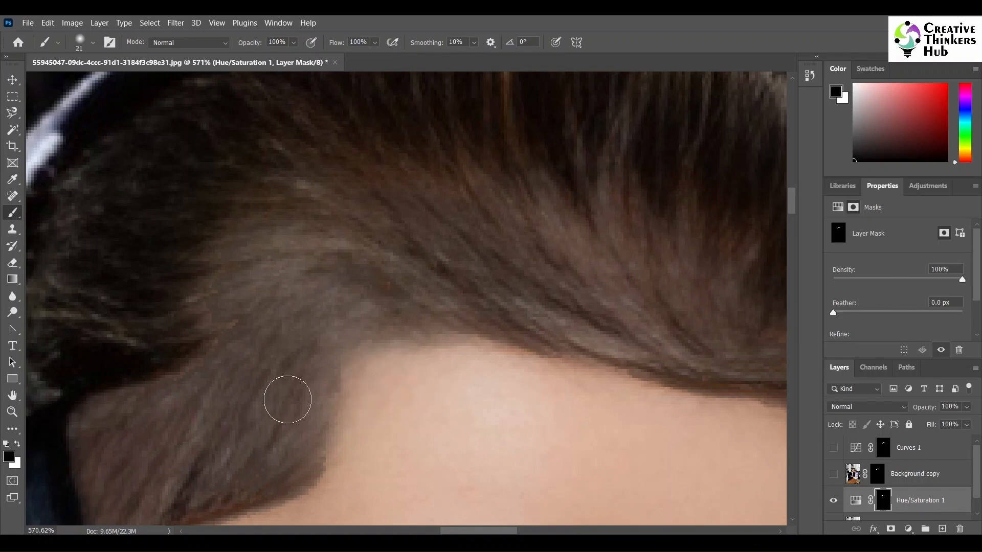
pyautogui.click(90, 45)
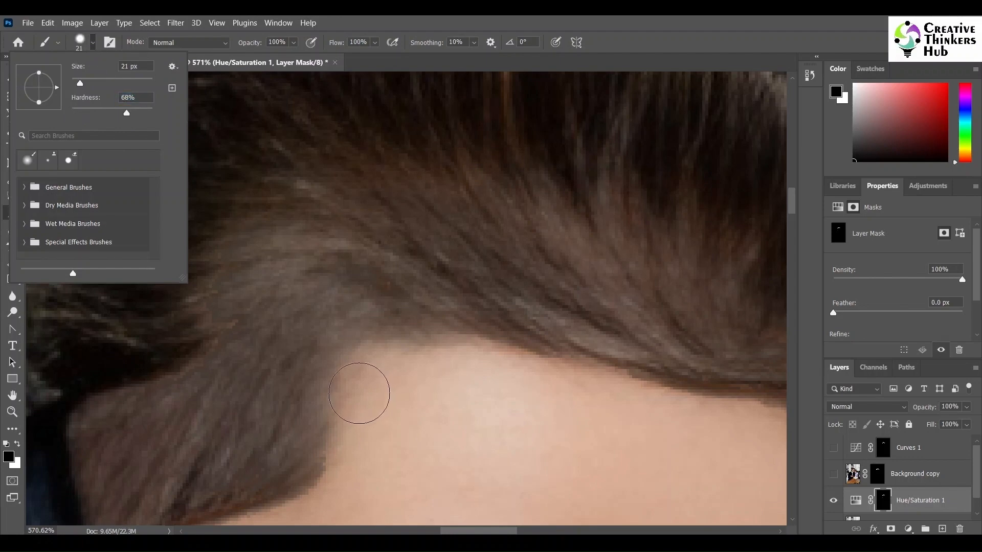
pyautogui.moveTo(359, 393); pyautogui.dragTo(398, 348)
pyautogui.hotkey('ctrl', 'z')
pyautogui.click(92, 43)
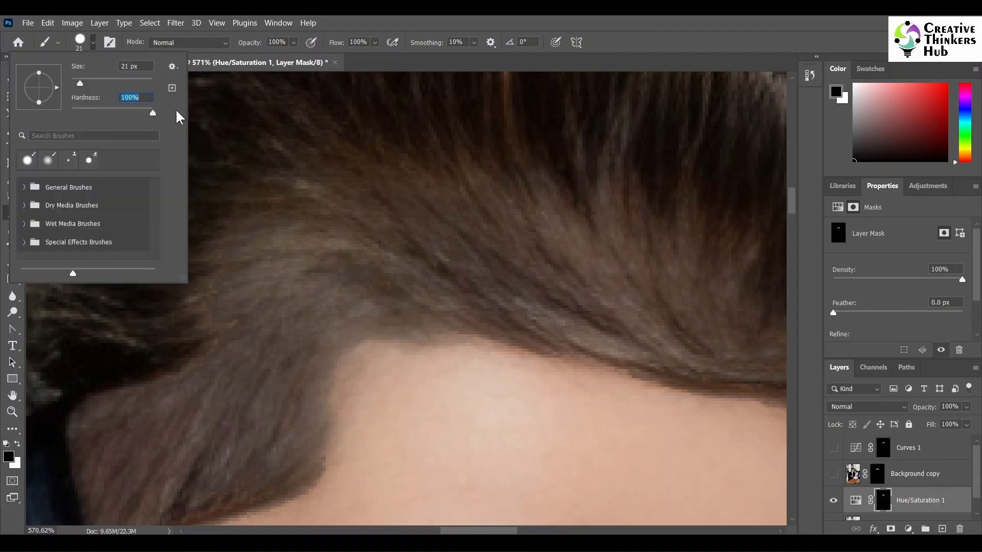
pyautogui.click(92, 43)
pyautogui.moveTo(345, 384)
pyautogui.mouseDown()
pyautogui.moveTo(436, 357)
pyautogui.moveTo(329, 351)
pyautogui.moveTo(344, 397)
pyautogui.moveTo(333, 435)
pyautogui.mouseUp()
pyautogui.hotkey('ctrl', 'z')
pyautogui.hotkey('ctrl', 'z')
pyautogui.hotkey('ctrl', 'z')
pyautogui.hotkey('ctrl', 'z')
pyautogui.hotkey('ctrl', 'z')
pyautogui.hotkey('ctrl', 'z')
pyautogui.hotkey('ctrl', 'z')
pyautogui.hotkey('ctrl', 'z')
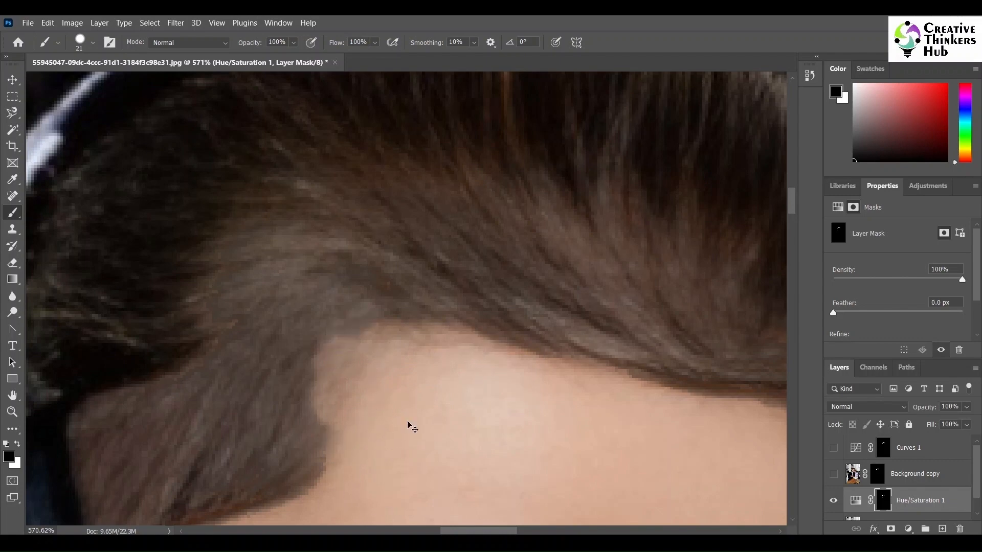
pyautogui.hotkey('ctrl', 'z')
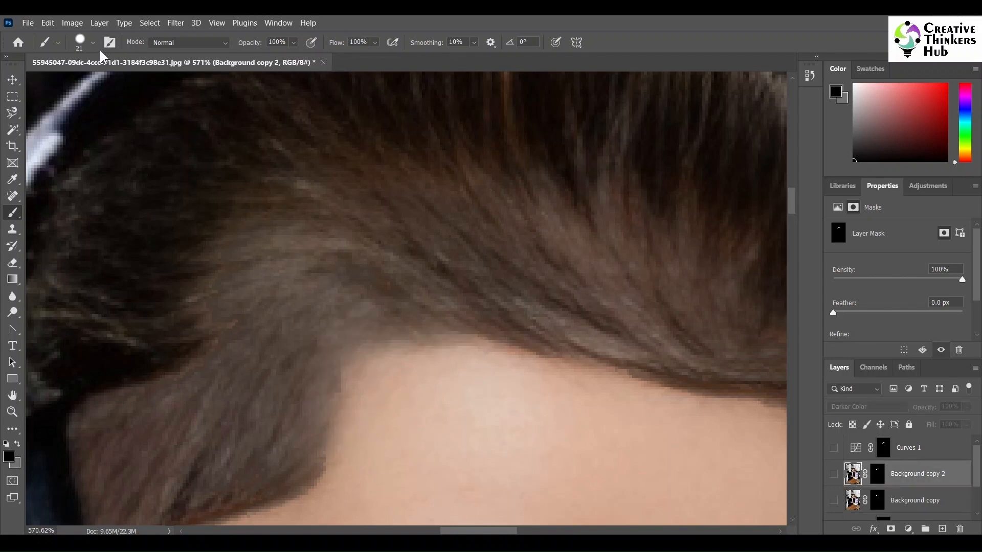
# Step: Delete the Background copy 2 layer together with its mask
pyautogui.click(960, 529)
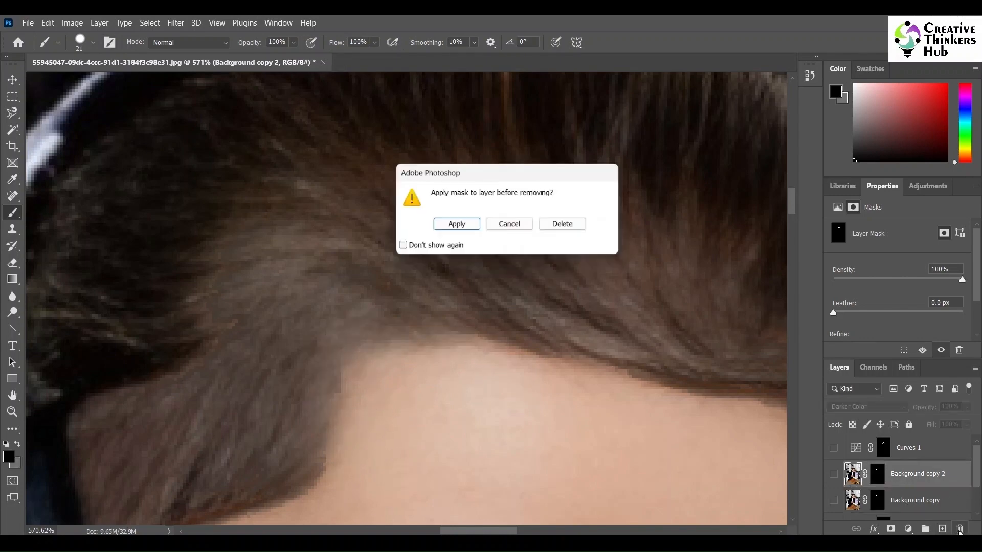
pyautogui.click(566, 225)
pyautogui.scroll(-1, 977, 483)
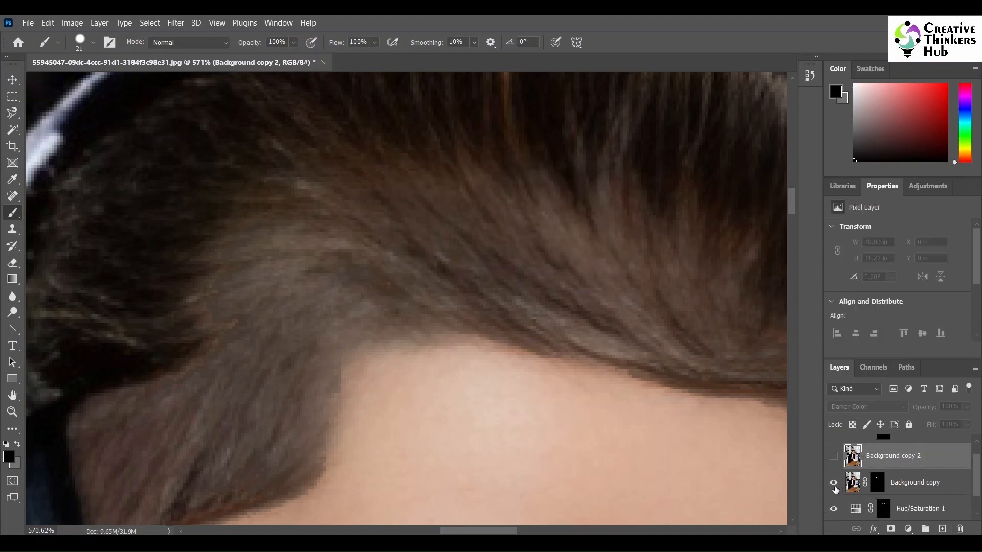
pyautogui.click(834, 456)
pyautogui.click(960, 528)
pyautogui.click(454, 226)
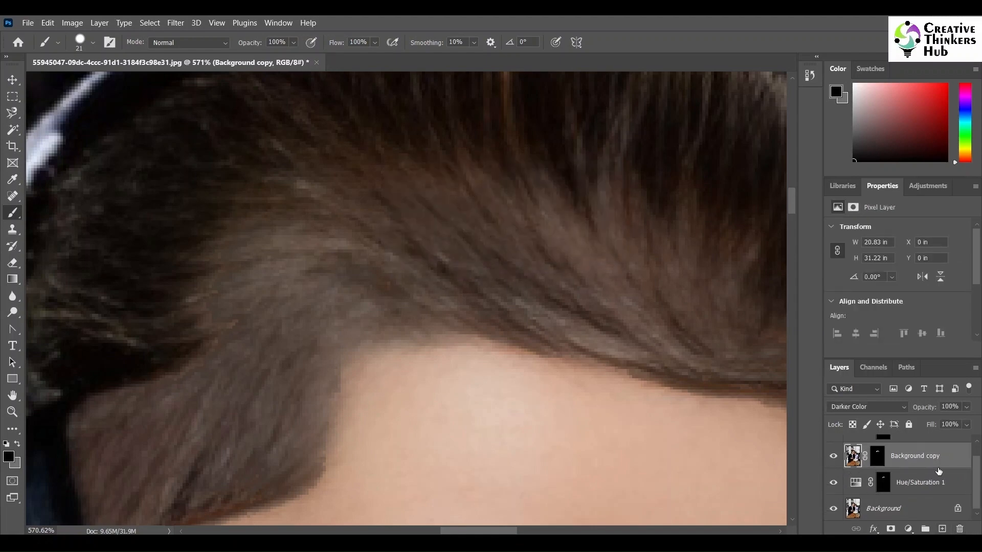
# Step: Hide the Background copy layer and paint on the Hue/Saturation 1 mask along the hairline corner at 55% brush opacity
pyautogui.click(834, 462)
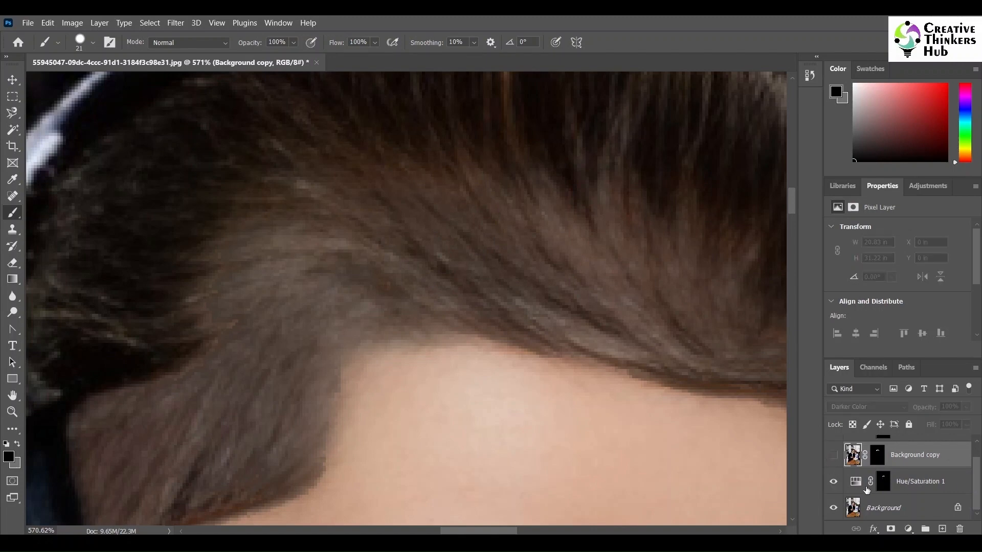
pyautogui.click(910, 486)
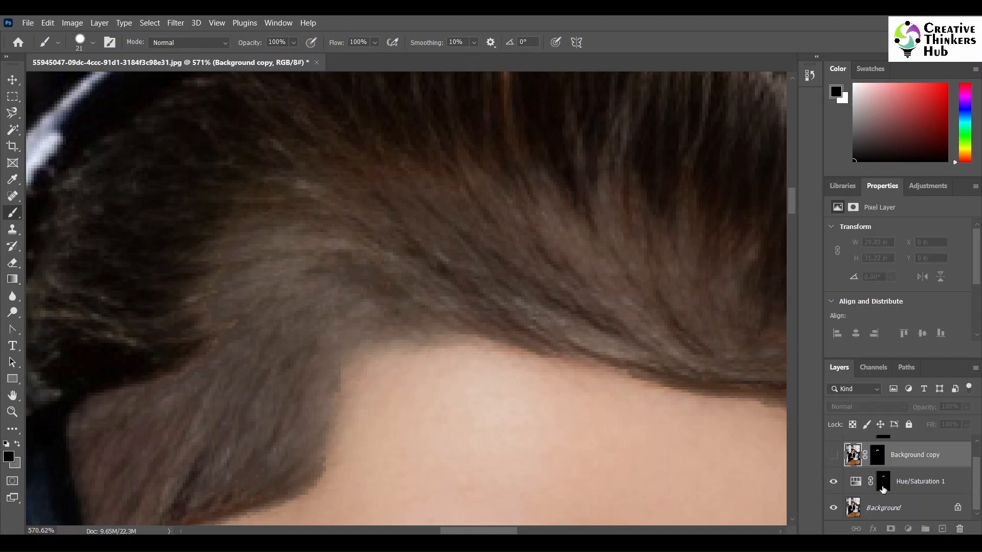
pyautogui.click(93, 44)
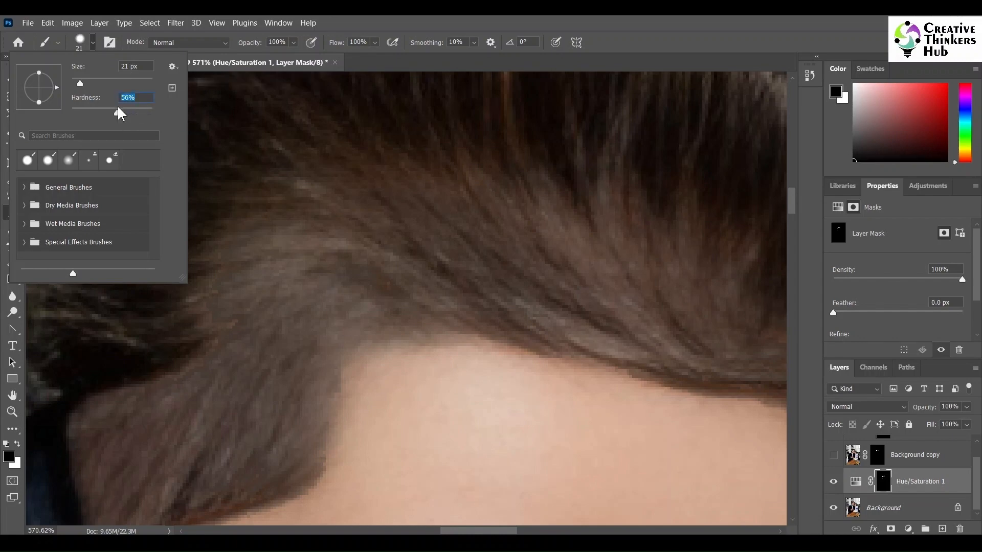
pyautogui.click(293, 42)
pyautogui.click(291, 43)
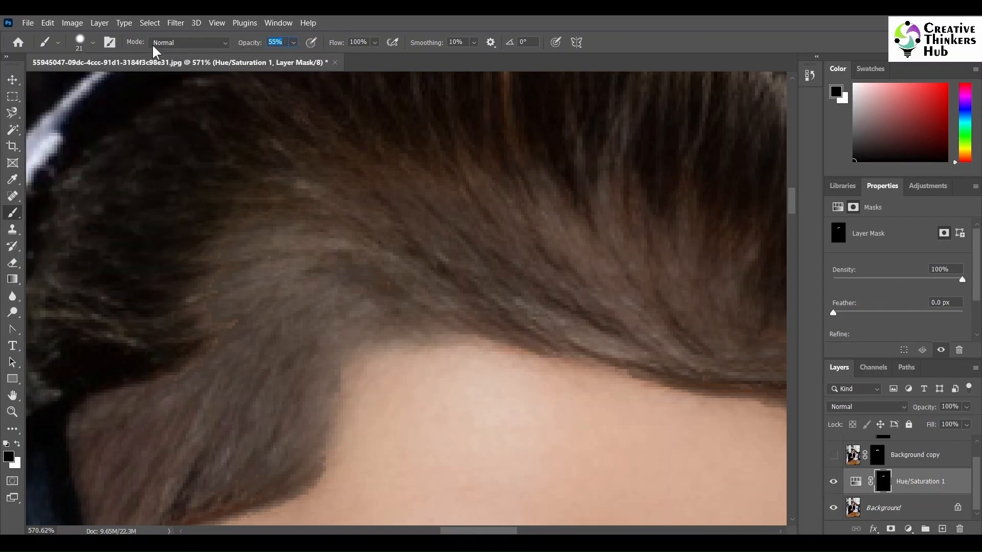
pyautogui.click(92, 43)
pyautogui.moveTo(119, 114); pyautogui.dragTo(167, 112)
pyautogui.click(92, 44)
pyautogui.moveTo(408, 344)
pyautogui.mouseDown()
pyautogui.moveTo(448, 358)
pyautogui.moveTo(345, 417)
pyautogui.mouseUp()
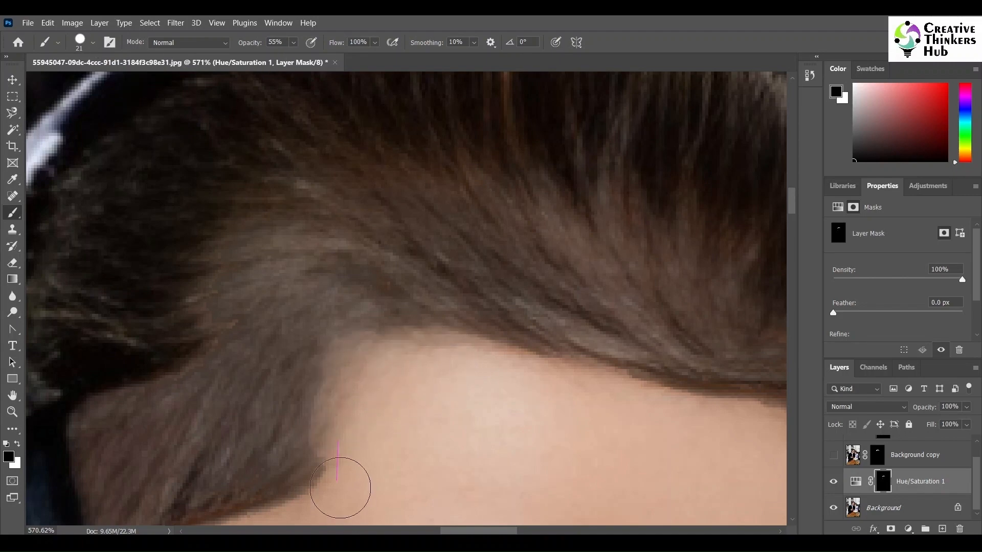
# Step: Try a brush stroke at 91% opacity on the forehead hairline and undo it
pyautogui.scroll(-3, 565, 405)
pyautogui.scroll(-3, 566, 404)
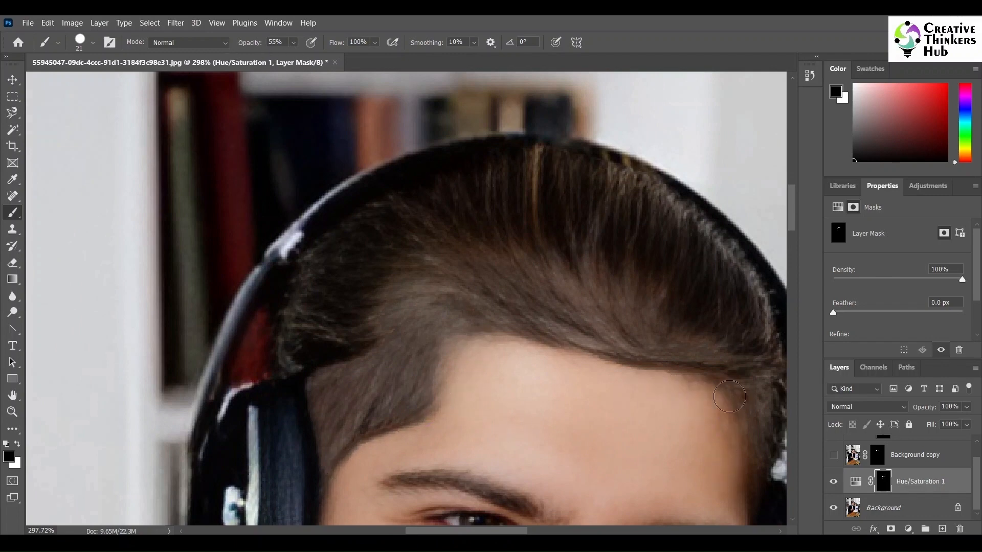
pyautogui.click(296, 42)
pyautogui.moveTo(450, 340); pyautogui.dragTo(463, 339)
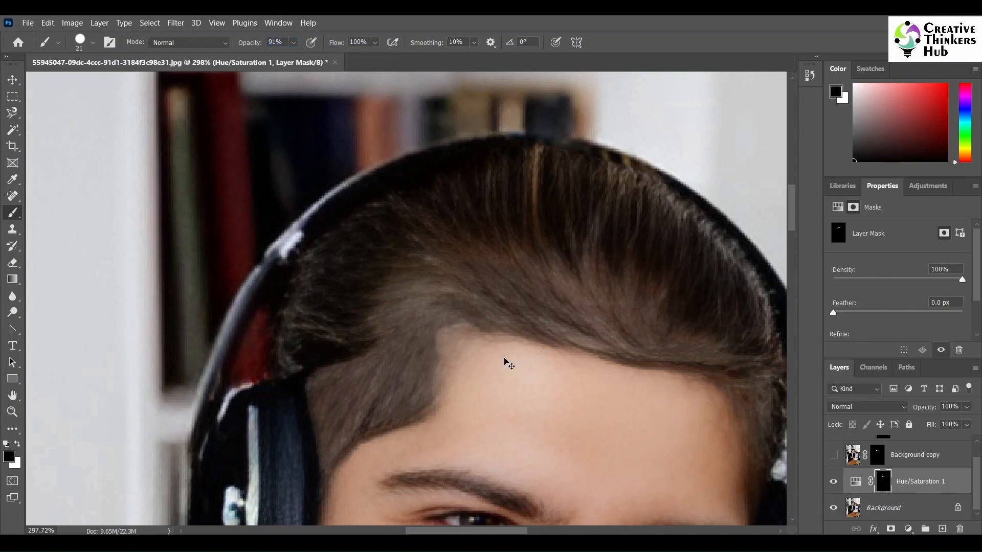
pyautogui.hotkey('ctrl', 'z')
# Step: Paint black on the Hue/Saturation 1 mask along the forehead hairline at 96% brush opacity
pyautogui.moveTo(305, 58); pyautogui.dragTo(308, 57)
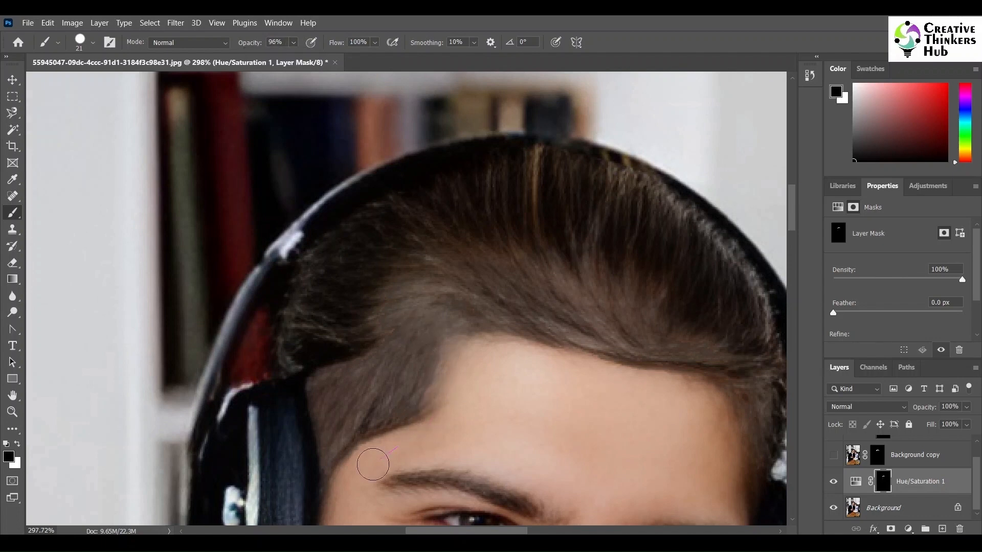
pyautogui.moveTo(533, 355)
pyautogui.mouseDown()
pyautogui.moveTo(680, 379)
pyautogui.moveTo(689, 392)
pyautogui.mouseUp()
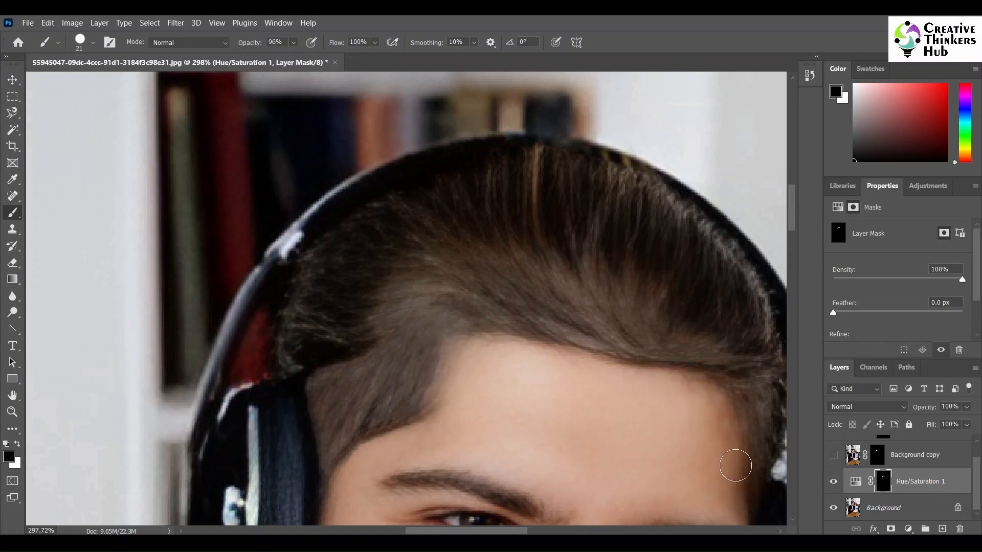
pyautogui.moveTo(735, 465); pyautogui.dragTo(734, 405)
pyautogui.moveTo(460, 360); pyautogui.dragTo(329, 460)
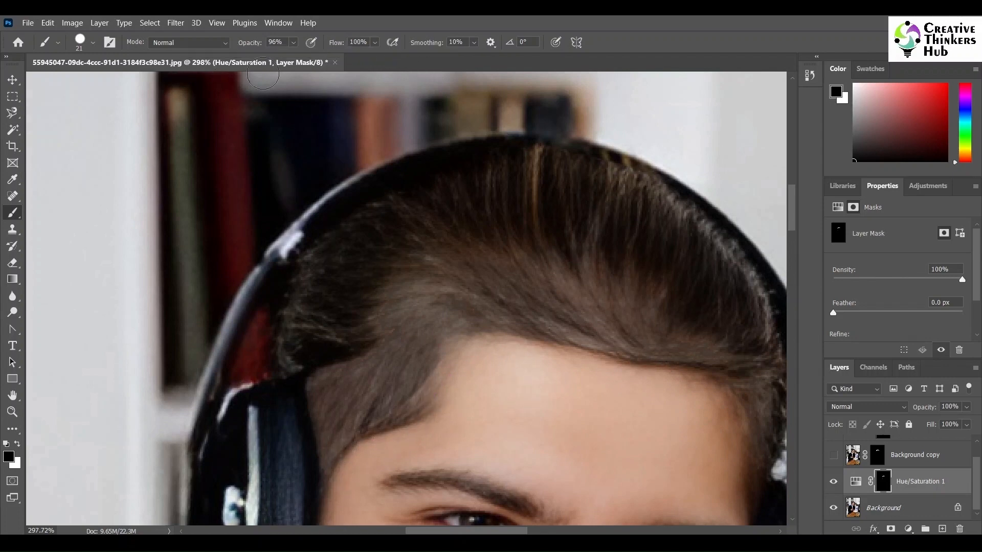
# Step: Switch the foreground to white and paint the Hue/Saturation 1 mask across the upper hair at 61% opacity
pyautogui.click(287, 41)
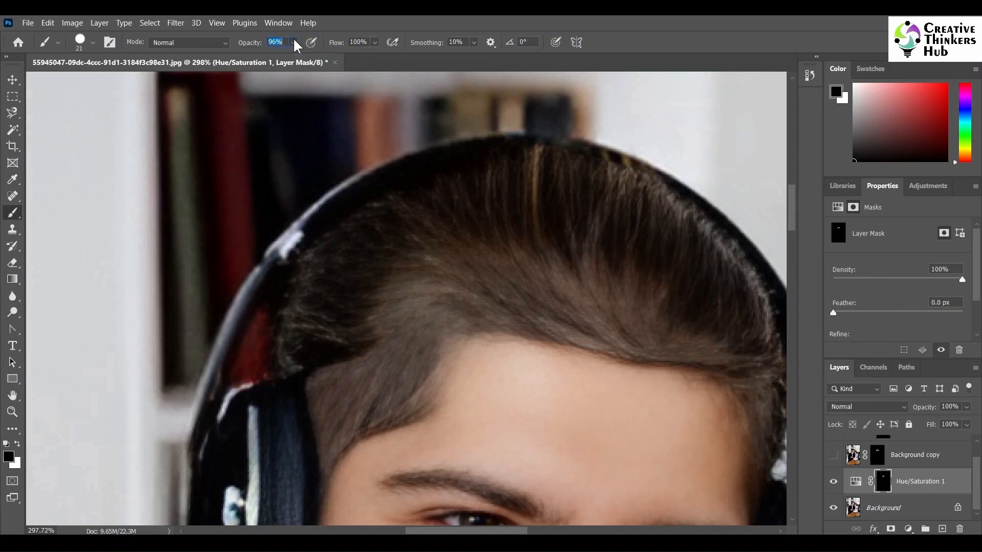
pyautogui.click(18, 444)
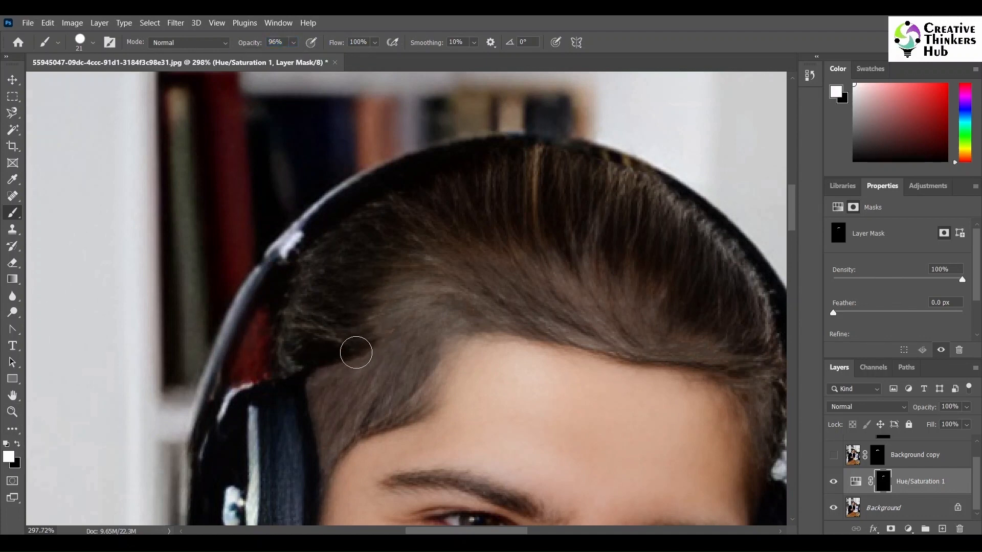
pyautogui.click(293, 42)
pyautogui.click(288, 57)
pyautogui.moveTo(339, 276)
pyautogui.mouseDown()
pyautogui.moveTo(401, 231)
pyautogui.moveTo(544, 274)
pyautogui.mouseUp()
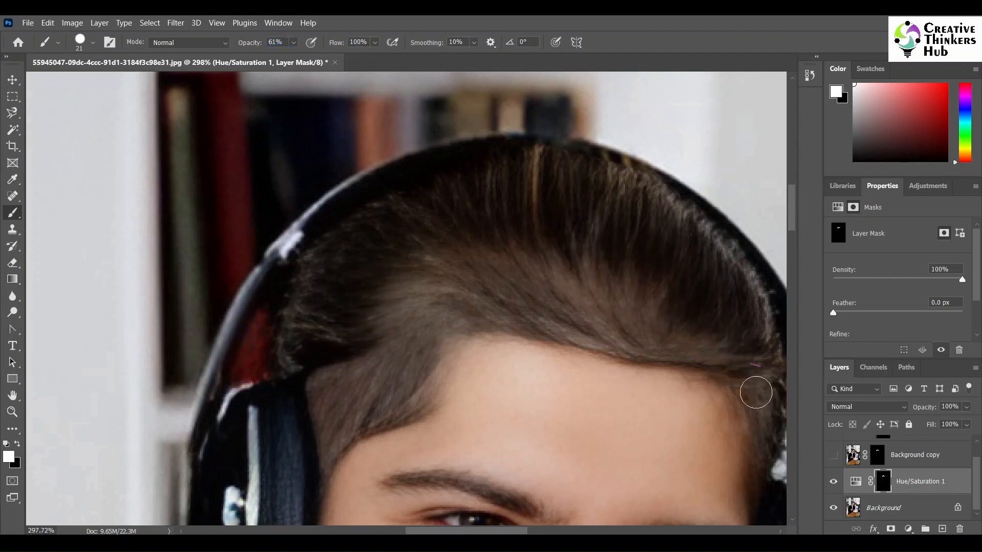
pyautogui.moveTo(598, 286)
pyautogui.mouseDown()
pyautogui.moveTo(539, 235)
pyautogui.moveTo(498, 283)
pyautogui.moveTo(427, 267)
pyautogui.moveTo(373, 290)
pyautogui.moveTo(349, 353)
pyautogui.moveTo(286, 411)
pyautogui.mouseUp()
# Step: Show the Curves 1 layer and copy the Background copy mask onto it, replacing its mask
pyautogui.press('v')
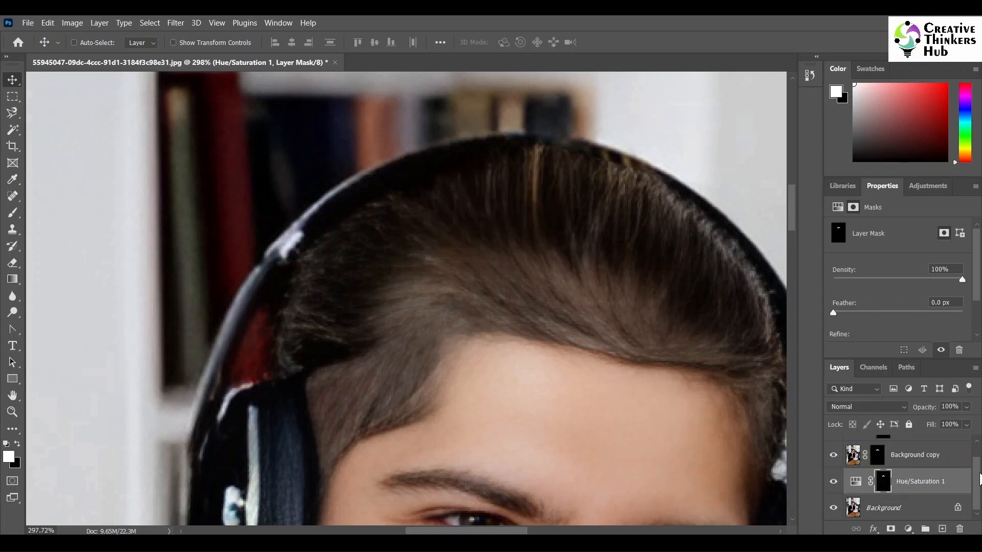
pyautogui.scroll(1, 977, 479)
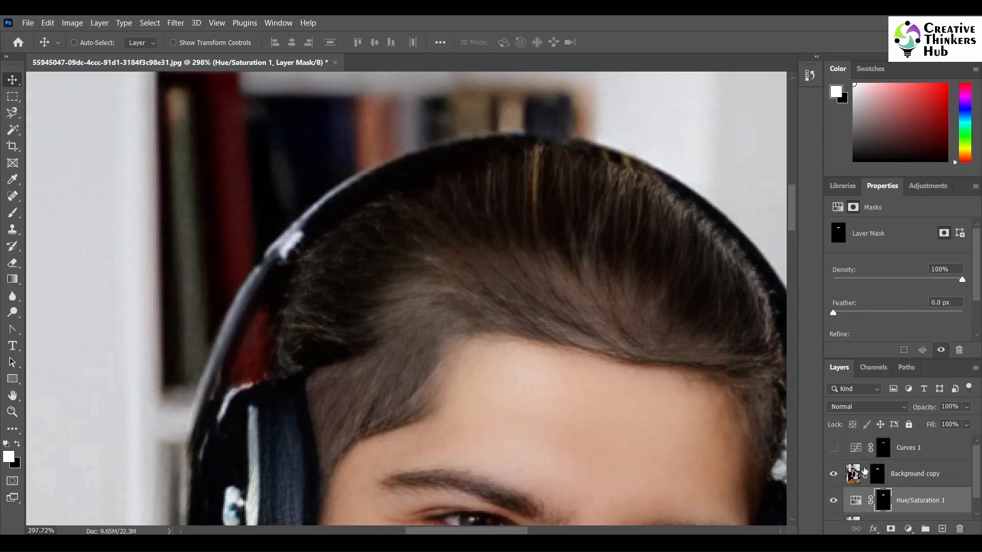
pyautogui.click(834, 448)
pyautogui.moveTo(877, 474); pyautogui.dragTo(884, 445)
pyautogui.click(452, 224)
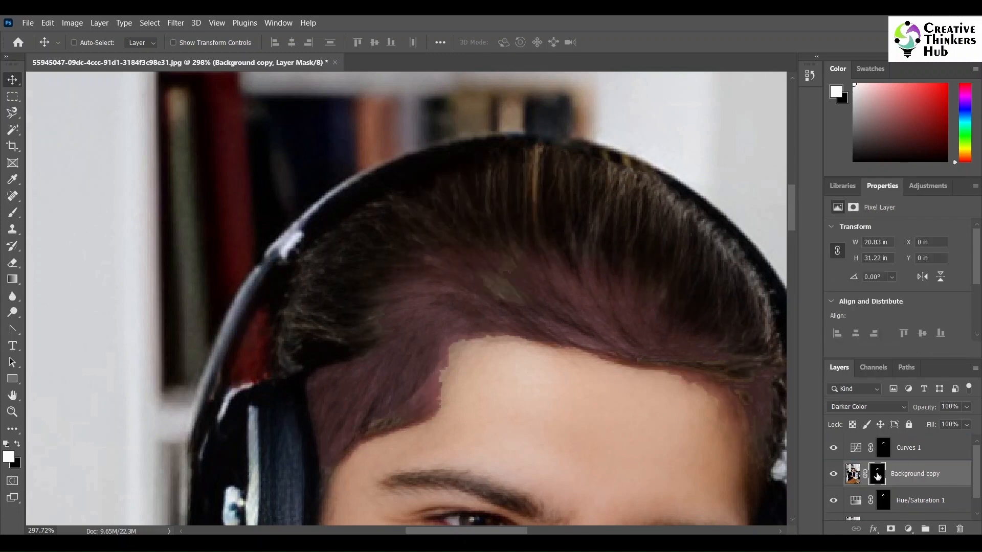
# Step: Duplicate the Background copy layer as Background copy 2
pyautogui.click(878, 476)
pyautogui.rightClick(926, 479)
pyautogui.click(777, 72)
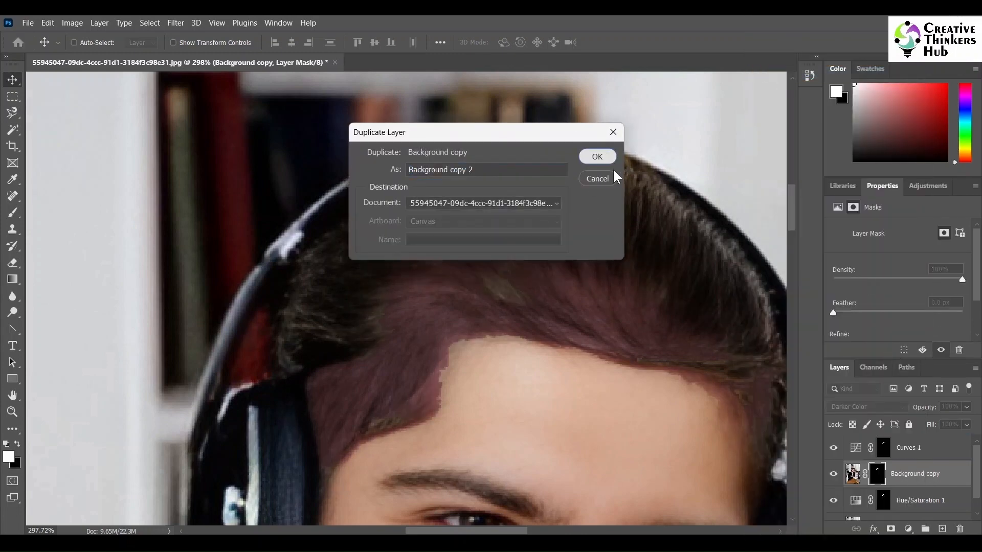
pyautogui.click(605, 160)
pyautogui.moveTo(877, 477); pyautogui.dragTo(883, 447)
pyautogui.click(465, 225)
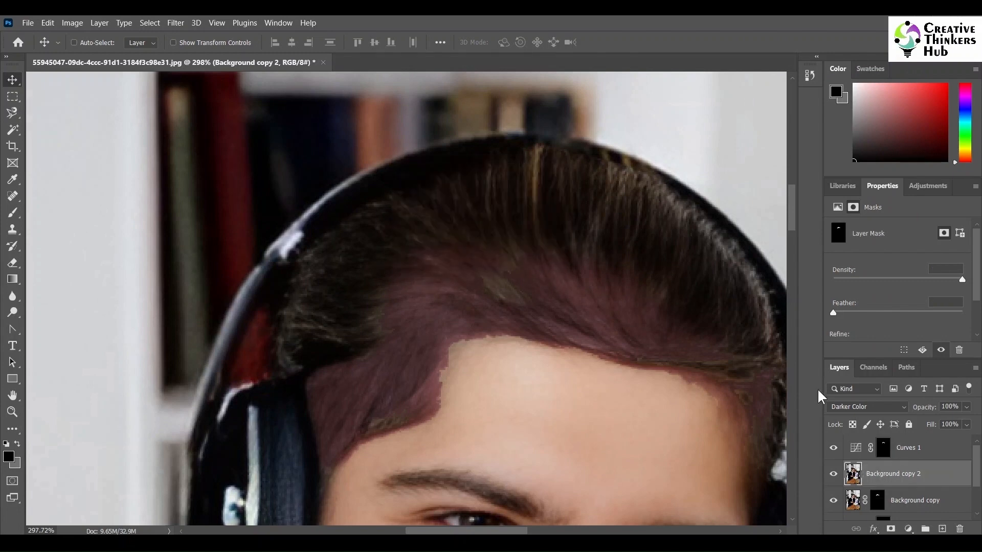
# Step: Hide the Background copy 2 layer
pyautogui.click(834, 474)
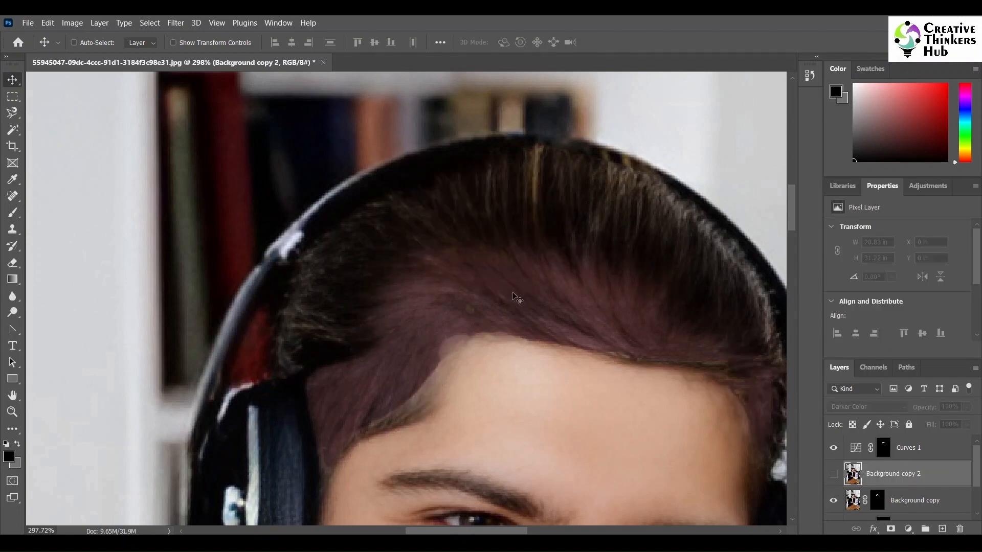
pyautogui.scroll(-8, 576, 320)
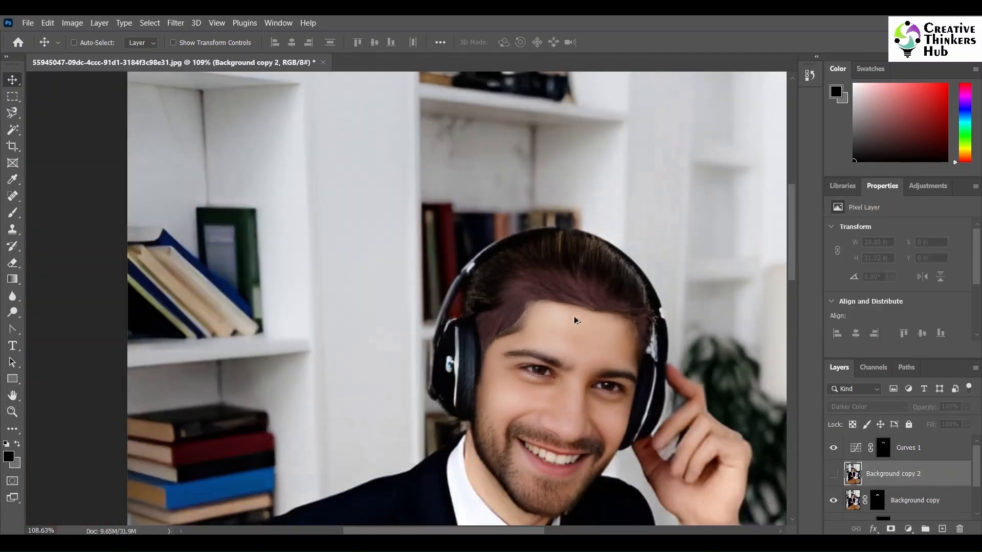
pyautogui.scroll(5, 570, 377)
pyautogui.scroll(2, 564, 284)
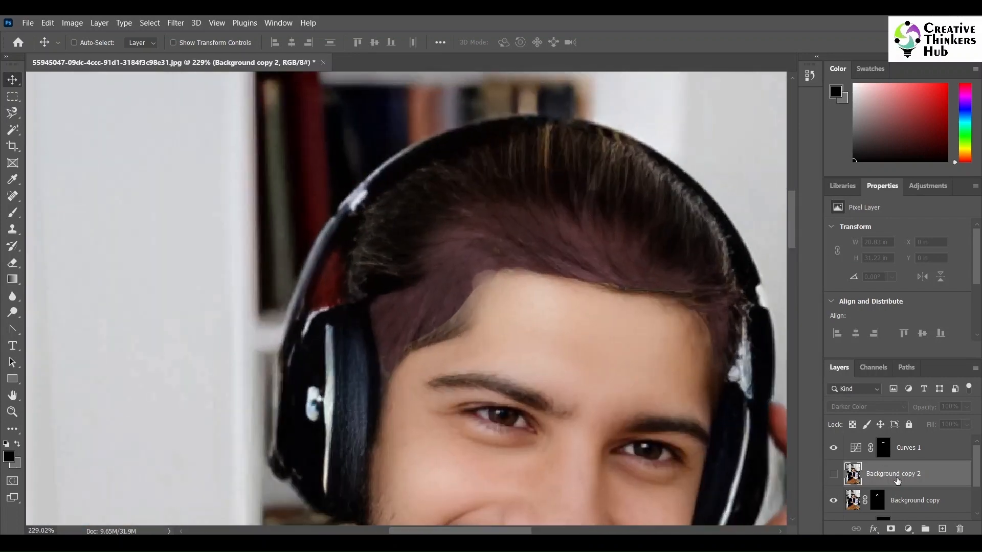
# Step: Select the Curves 1 adjustment and nudge its RGB curve slightly
pyautogui.click(884, 449)
pyautogui.click(955, 272)
pyautogui.click(872, 247)
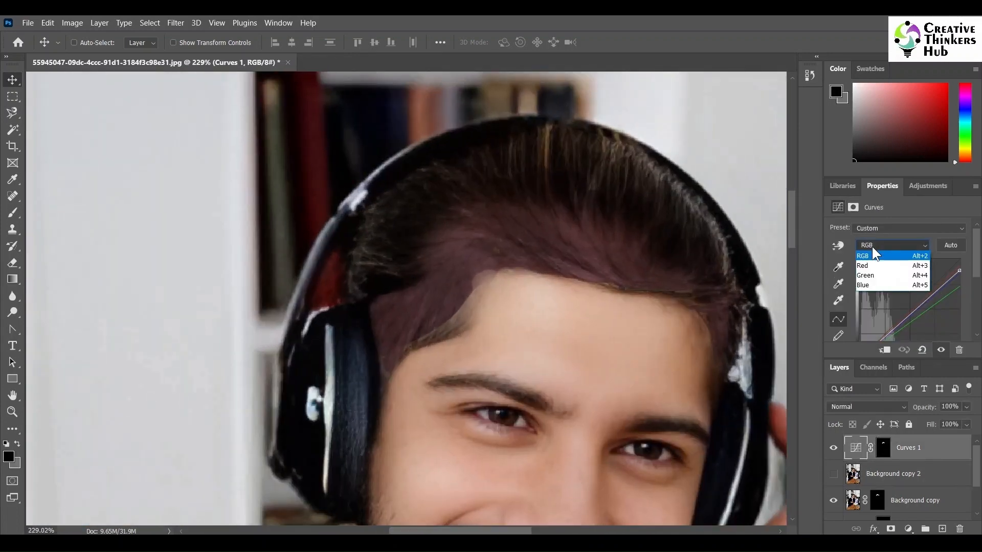
pyautogui.click(876, 256)
pyautogui.moveTo(916, 309); pyautogui.dragTo(916, 313)
# Step: Try painting on the Hue/Saturation 1 mask near the hairline and undo the stroke
pyautogui.click(877, 501)
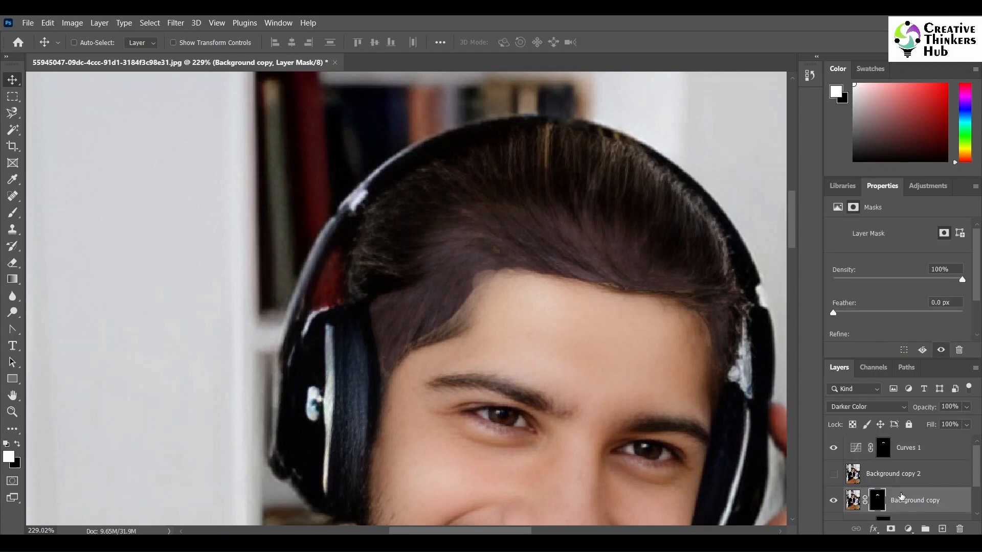
pyautogui.scroll(-2, 902, 496)
pyautogui.click(881, 490)
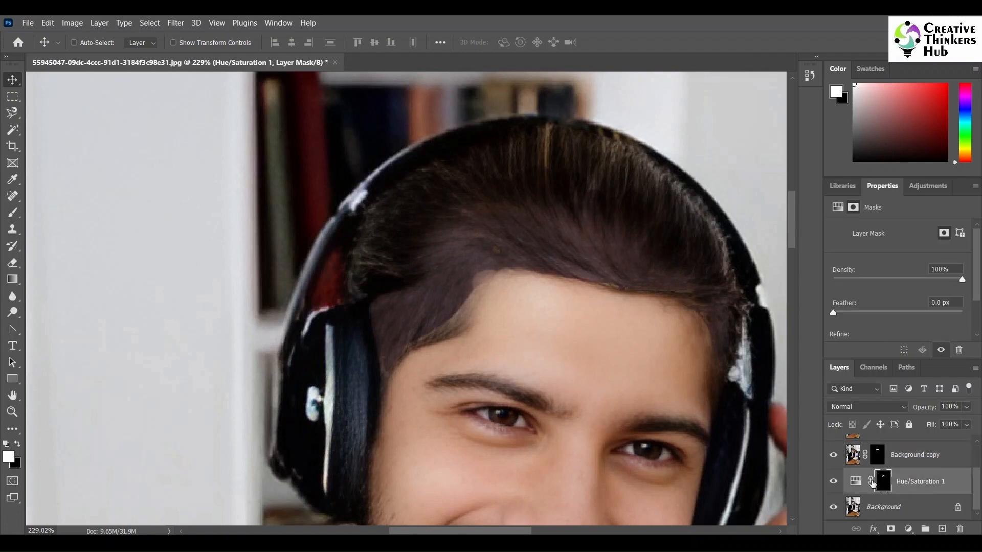
pyautogui.click(13, 214)
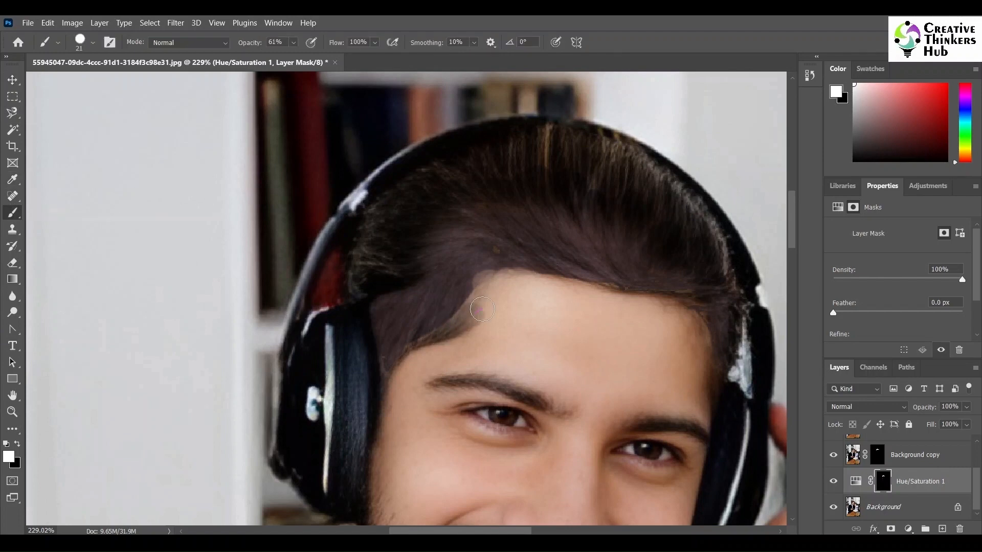
pyautogui.moveTo(482, 309)
pyautogui.mouseDown()
pyautogui.moveTo(433, 328)
pyautogui.moveTo(466, 307)
pyautogui.moveTo(478, 273)
pyautogui.moveTo(452, 293)
pyautogui.moveTo(467, 279)
pyautogui.moveTo(460, 305)
pyautogui.moveTo(413, 335)
pyautogui.moveTo(454, 298)
pyautogui.moveTo(451, 324)
pyautogui.moveTo(440, 311)
pyautogui.moveTo(471, 254)
pyautogui.mouseUp()
pyautogui.hotkey('ctrl', 'z')
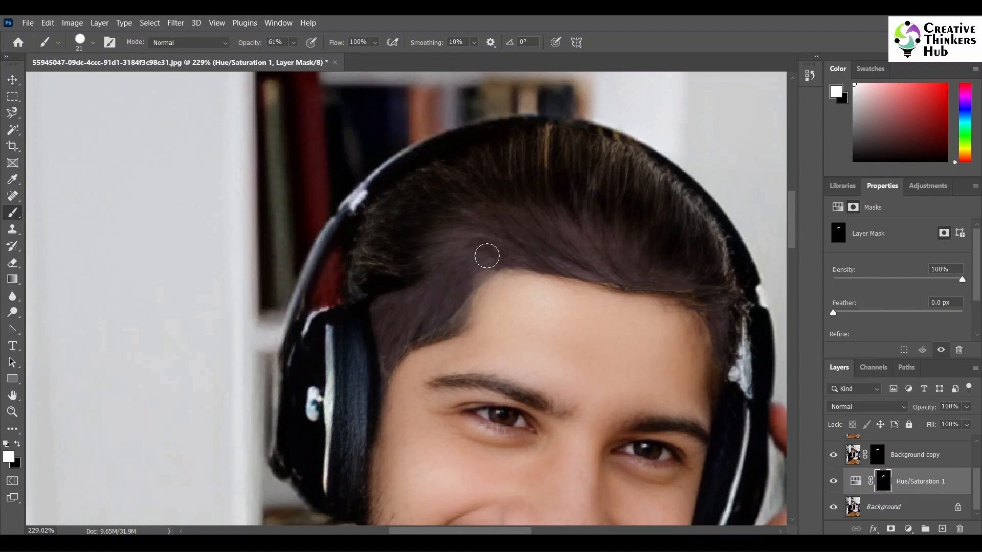
# Step: Paint white on the Curves 1 mask along the hairline's left edge
pyautogui.click(877, 455)
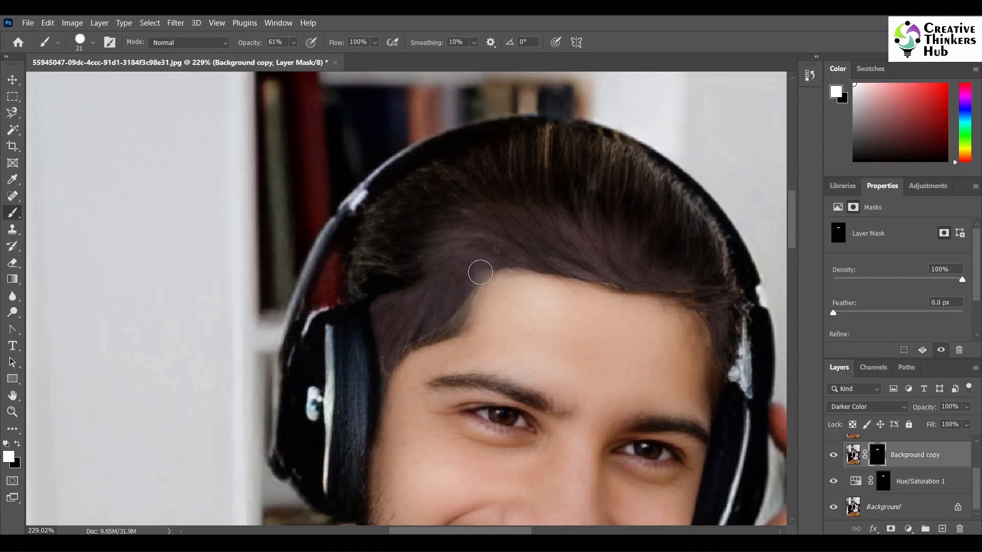
pyautogui.scroll(2, 973, 484)
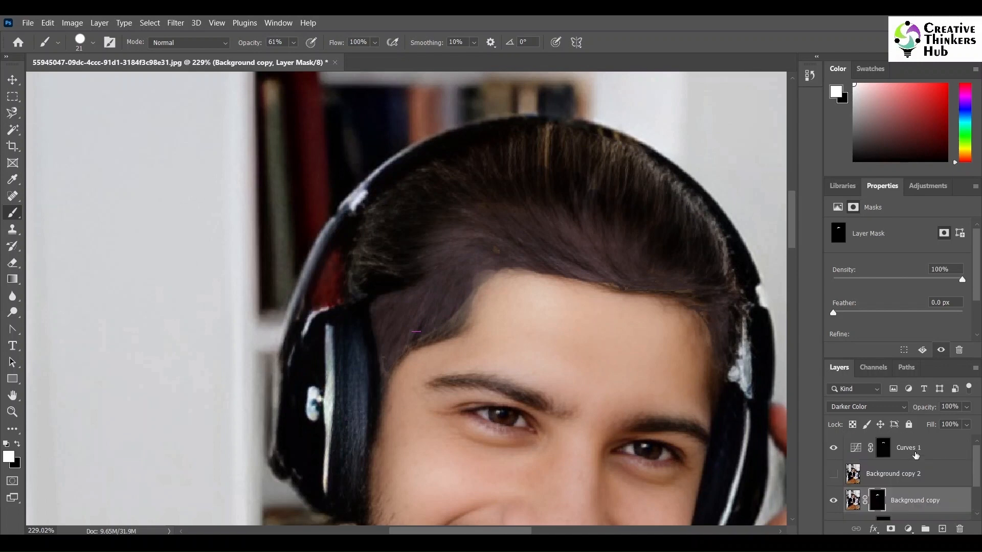
pyautogui.click(913, 449)
pyautogui.moveTo(469, 273)
pyautogui.mouseDown()
pyautogui.moveTo(450, 305)
pyautogui.moveTo(389, 339)
pyautogui.mouseUp()
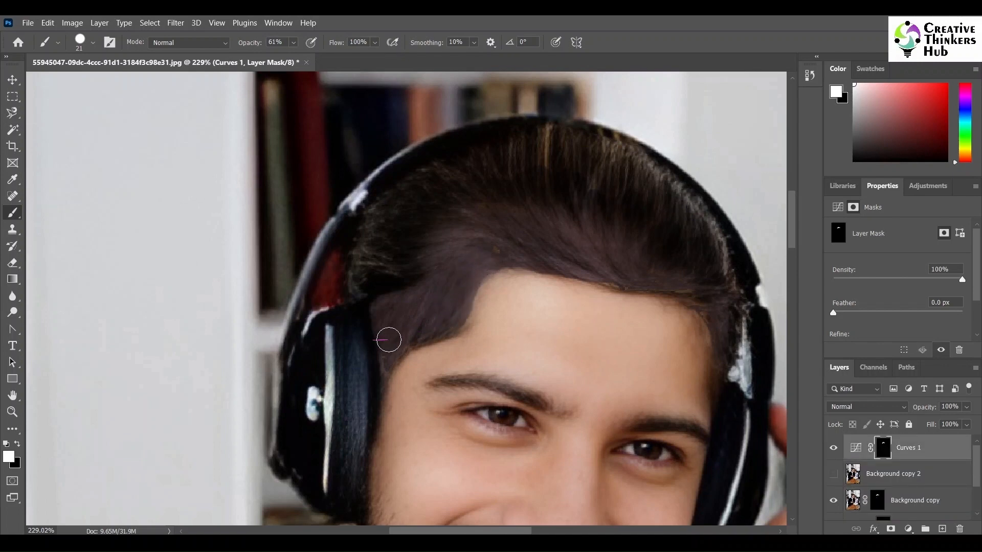
# Step: Save the document as a Photoshop PSD in the Final folder
pyautogui.scroll(-2, 675, 274)
pyautogui.scroll(-5, 701, 307)
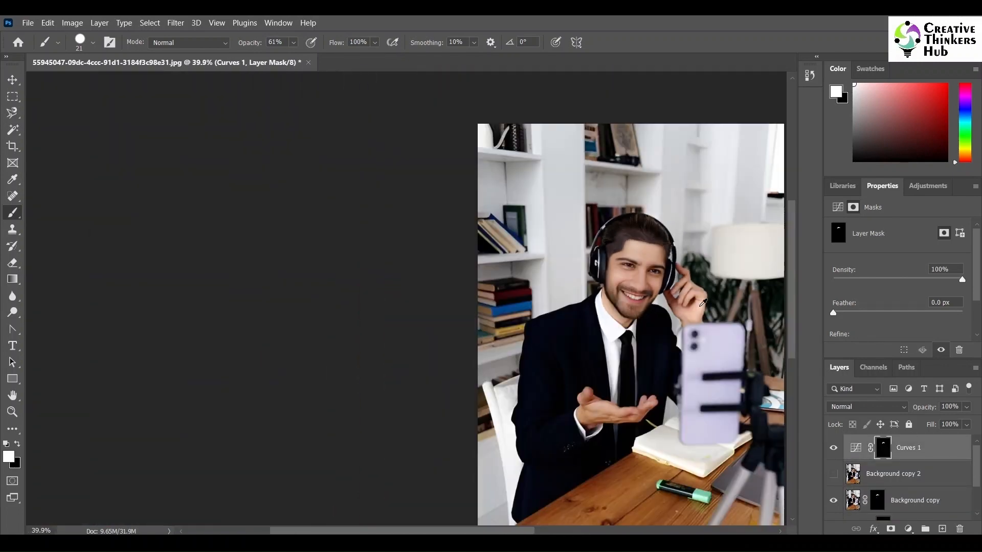
pyautogui.hotkey('ctrl', 'shift', 's')
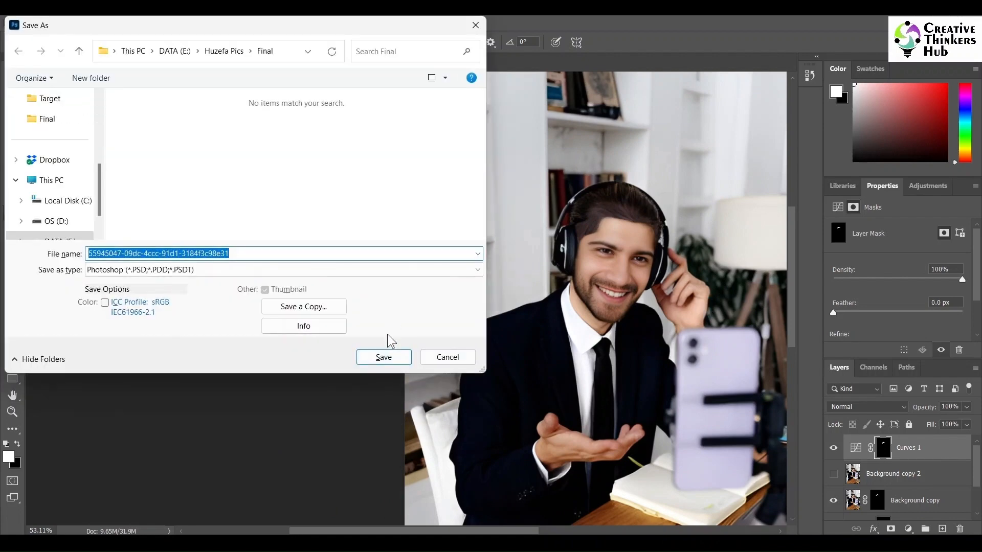
pyautogui.click(383, 357)
pyautogui.click(671, 185)
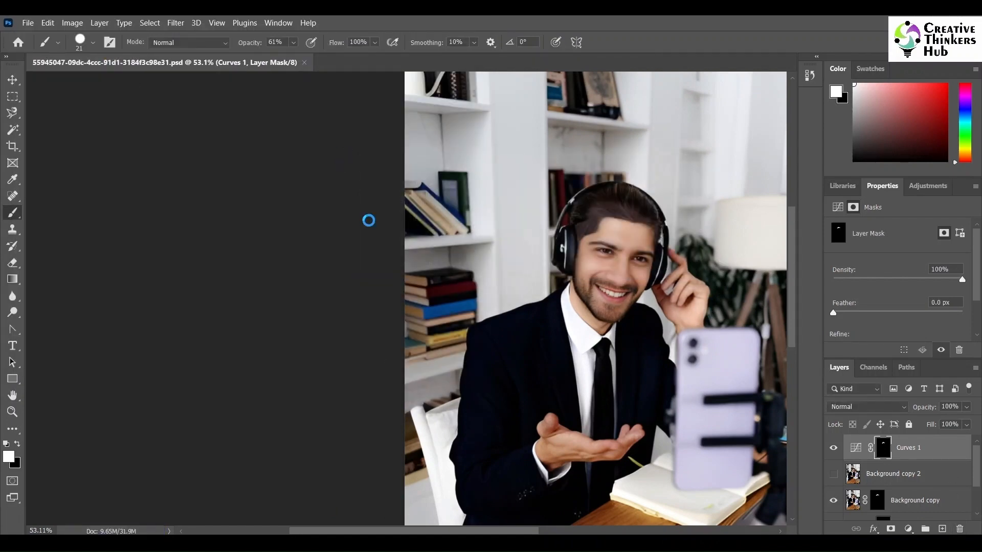
# Step: Start saving a copy of the document in JPEG format
pyautogui.hotkey('ctrl', 'shift', 's')
pyautogui.click(209, 271)
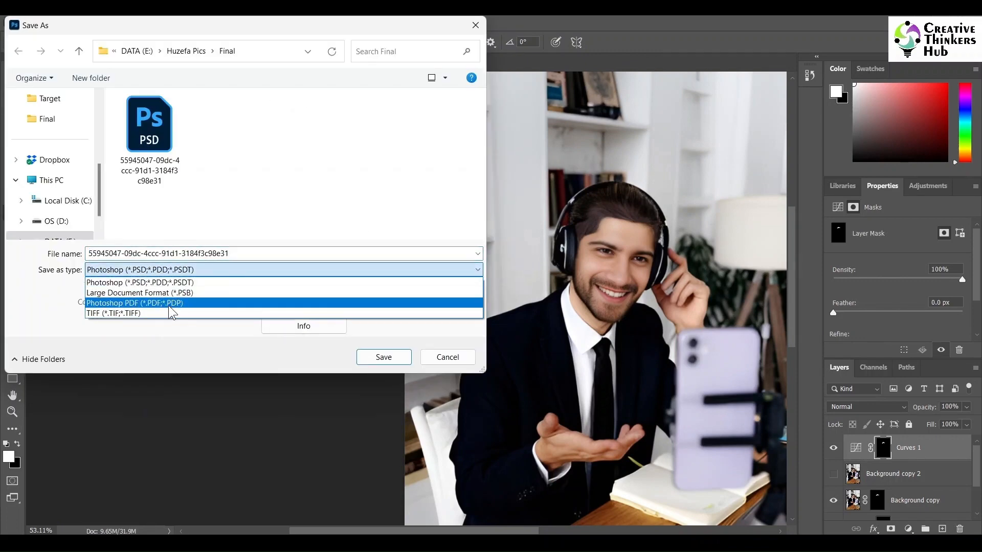
pyautogui.click(170, 331)
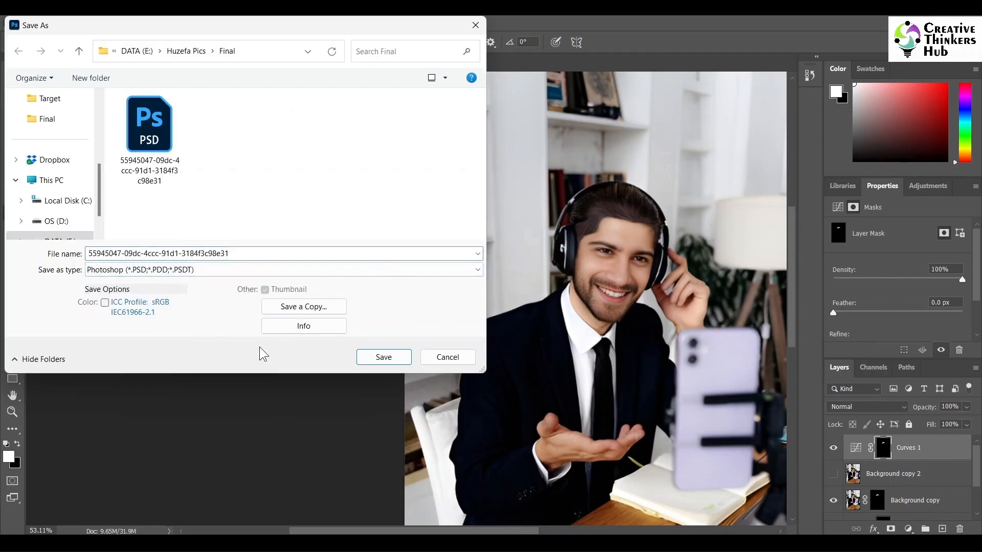
pyautogui.click(299, 307)
pyautogui.click(210, 269)
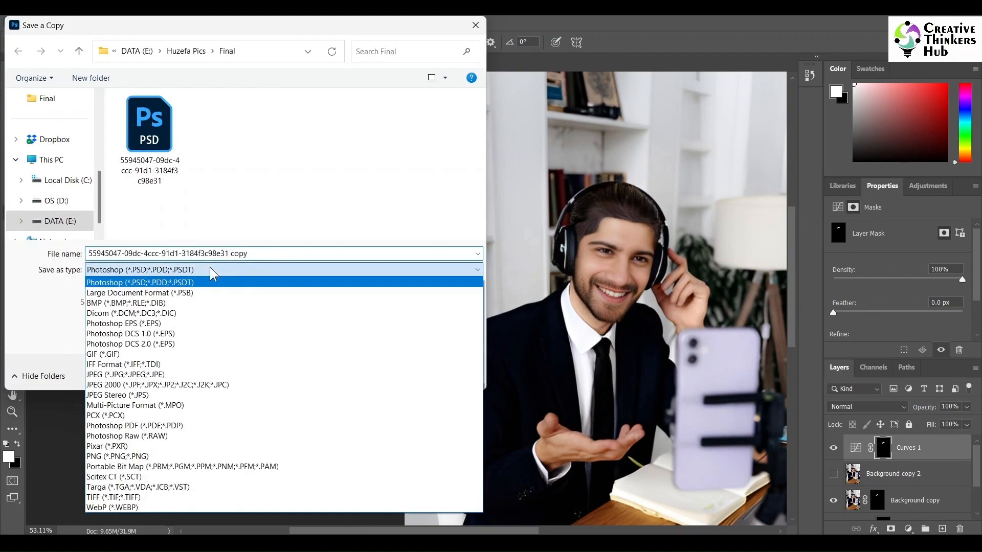
pyautogui.click(168, 375)
pyautogui.click(140, 114)
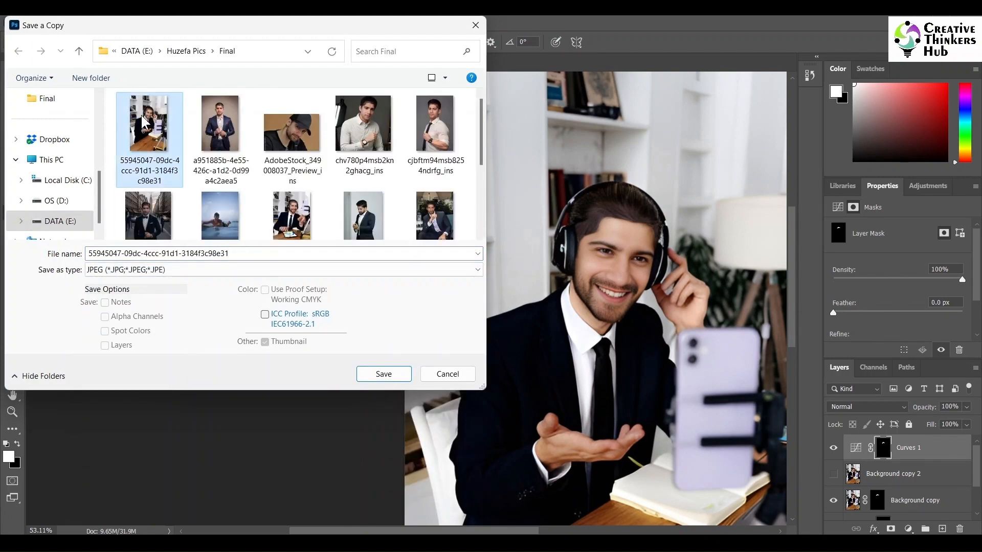
pyautogui.click(392, 380)
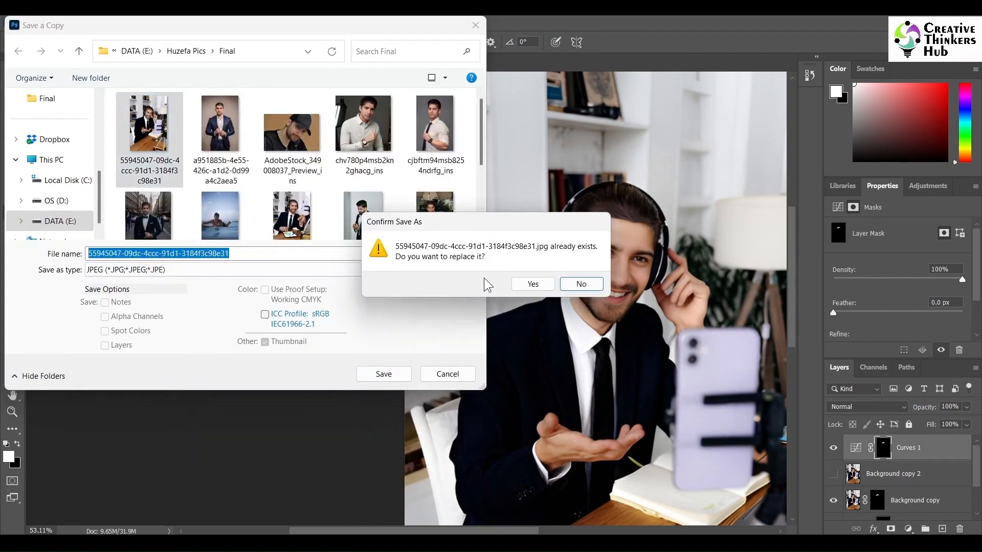
pyautogui.click(578, 281)
# Step: Append _copy to the file name and save the JPEG copy in the Final folder
pyautogui.click(230, 253)
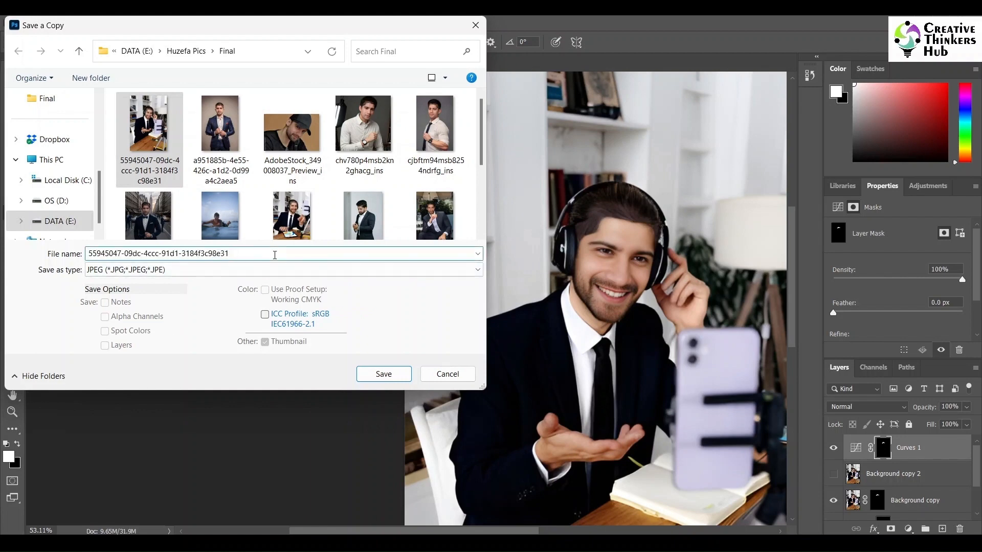
pyautogui.write('_c')
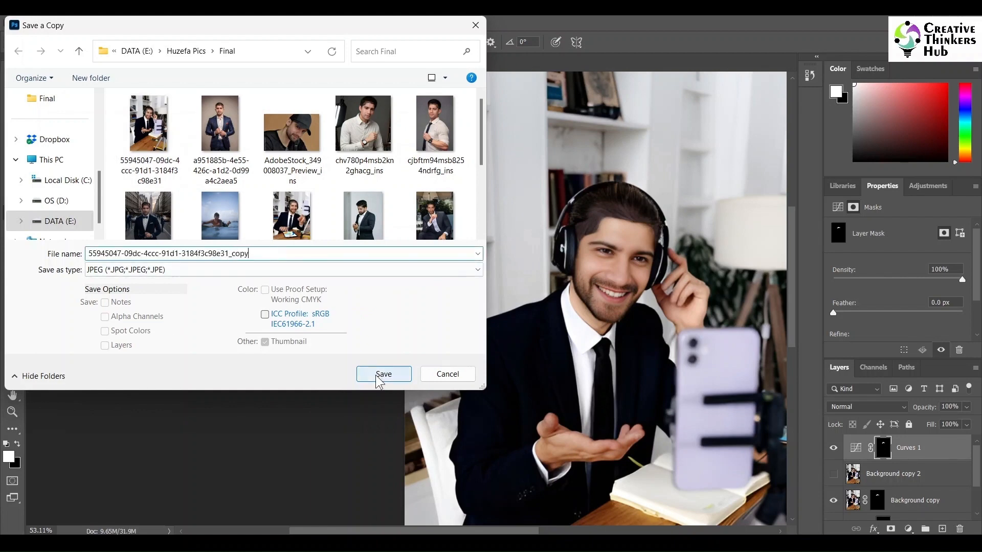
pyautogui.write('opy')
pyautogui.click(376, 376)
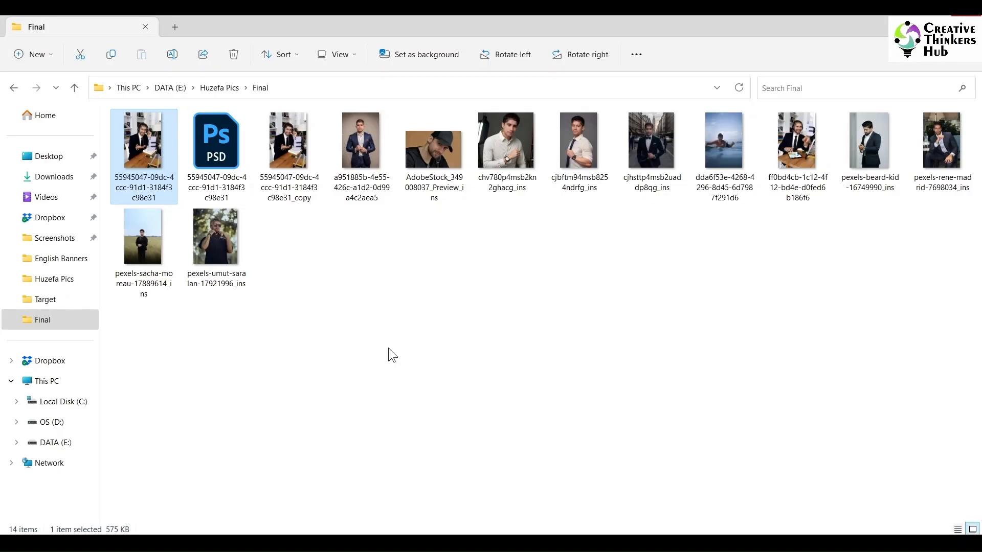
# Step: Open the original and retouched JPEGs side by side and zoom in to compare the hairlines
pyautogui.doubleClick(143, 181)
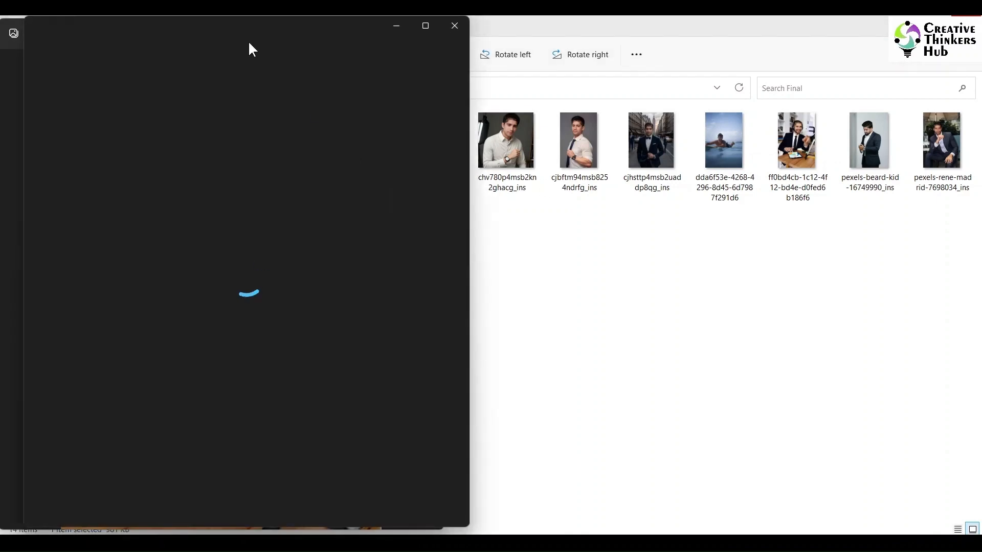
pyautogui.moveTo(139, 27); pyautogui.dragTo(547, 23)
pyautogui.click(324, 226)
pyautogui.scroll(5, 353, 215)
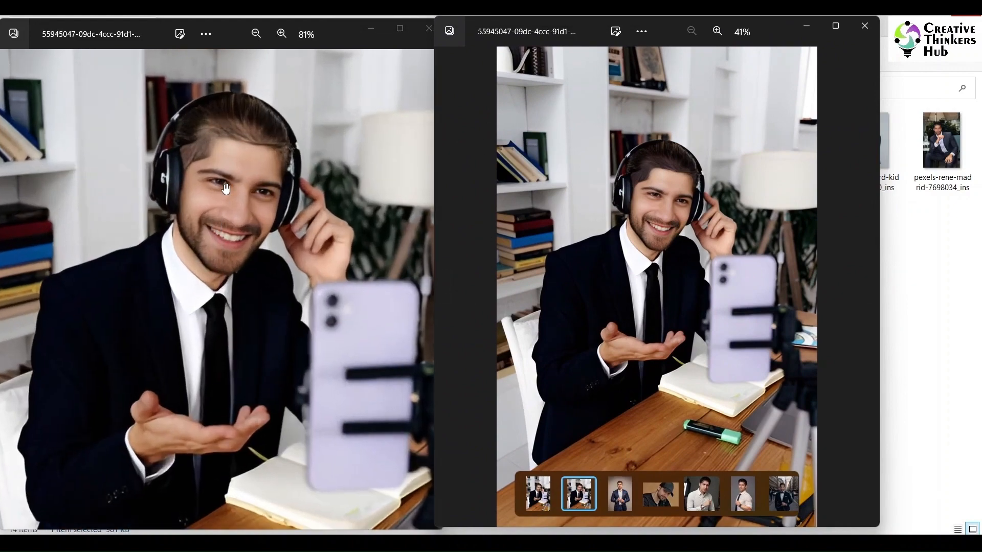
pyautogui.scroll(5, 670, 186)
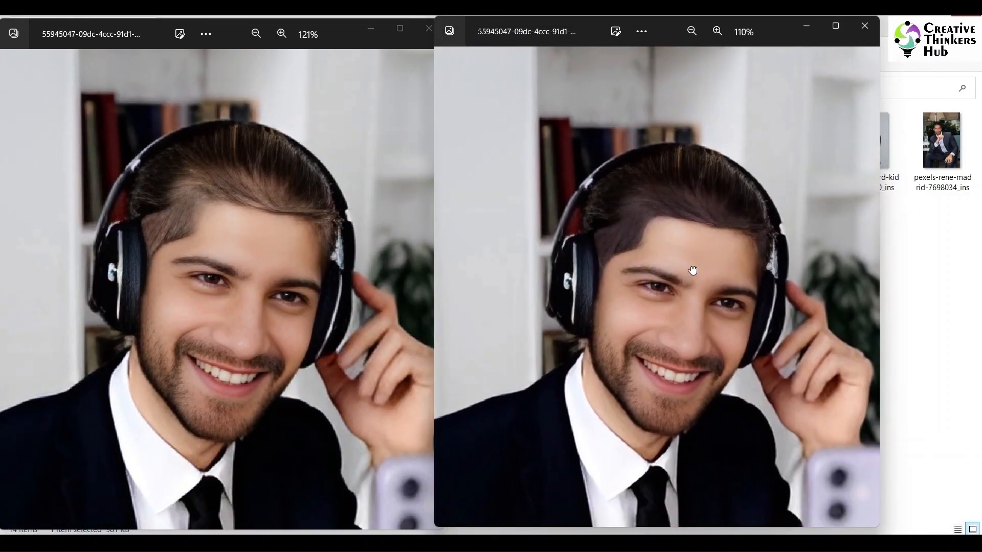